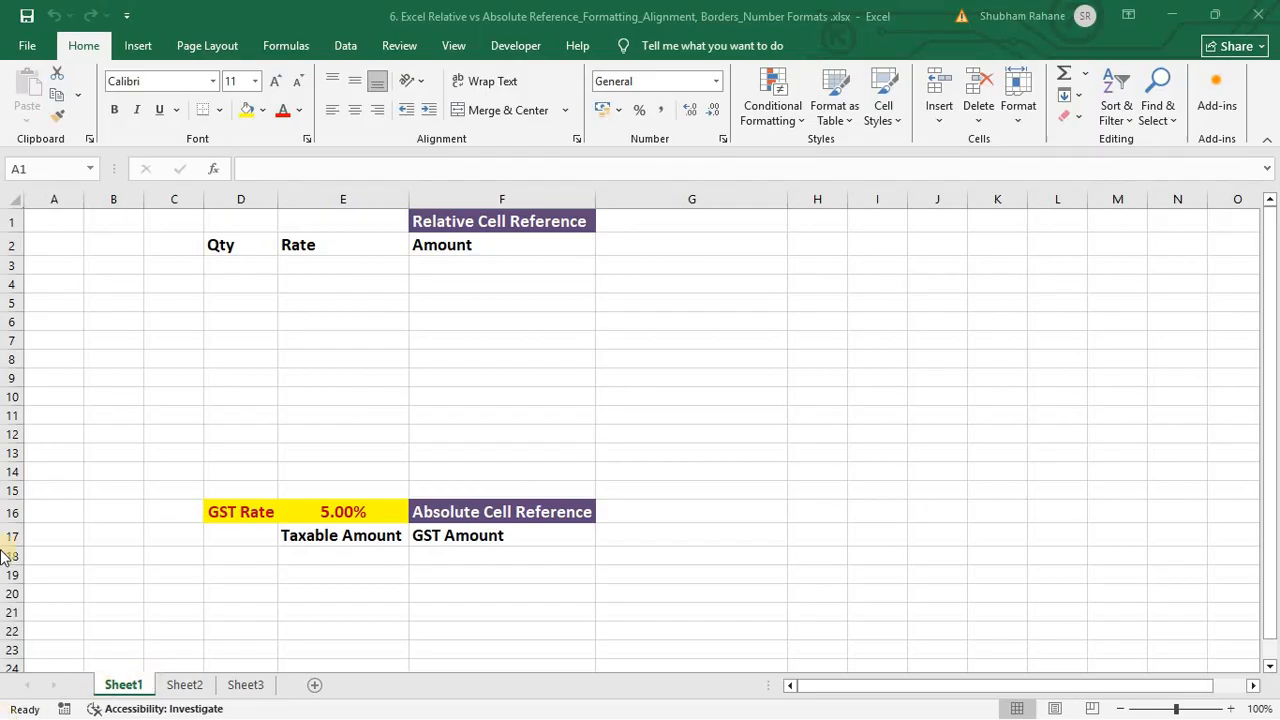
# Step: Enter quantity 10 in D3 and rate 50 in E3
pyautogui.click(243, 258)
pyautogui.click(243, 262)
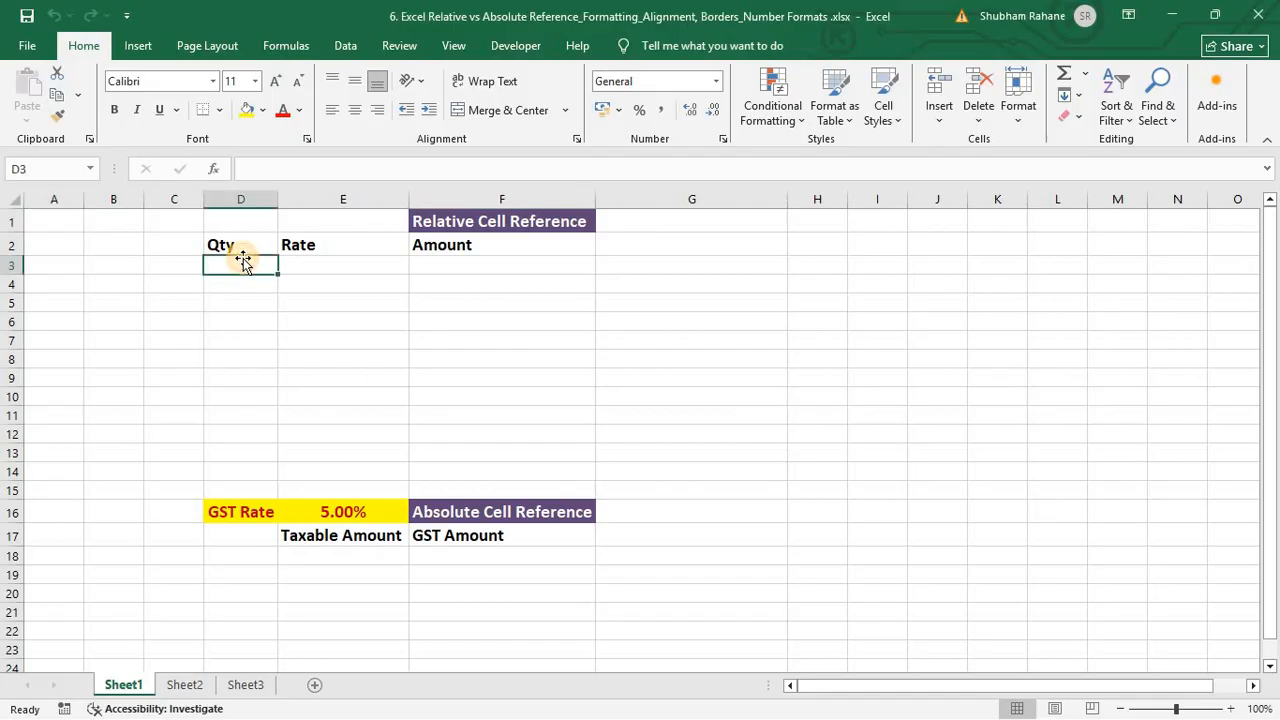
pyautogui.click(320, 274)
pyautogui.press('Right')
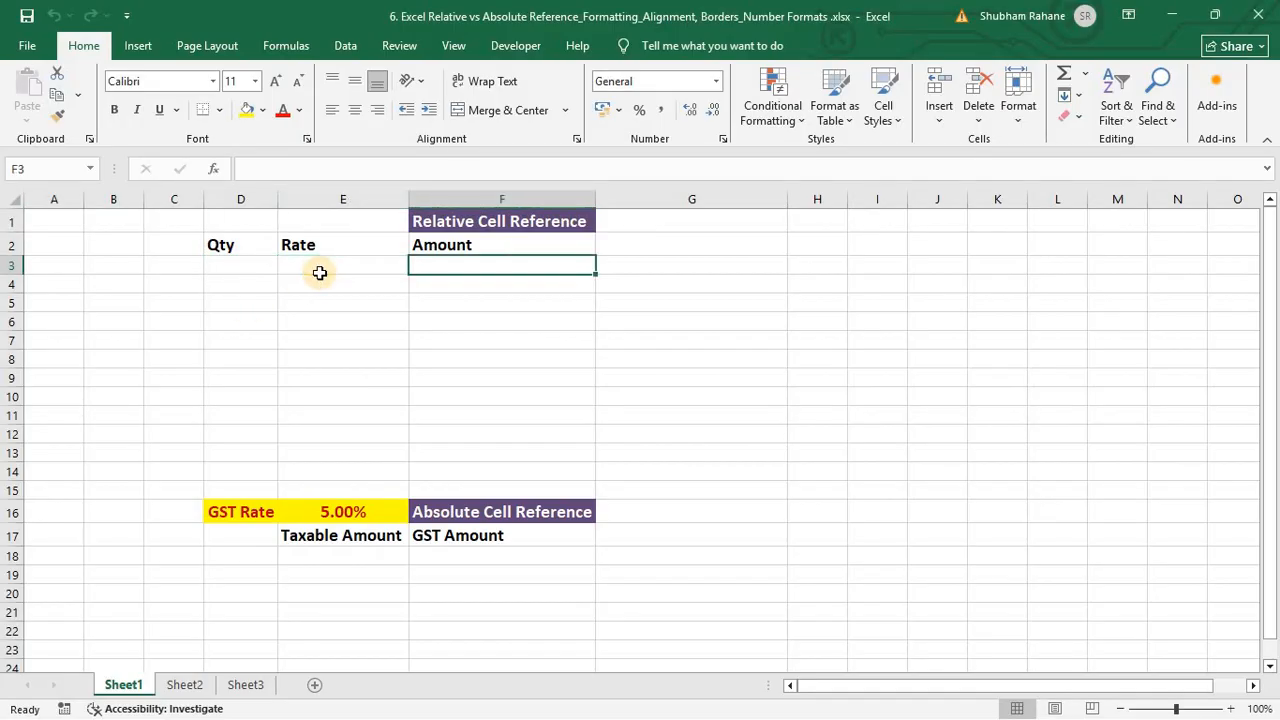
pyautogui.press('Left')
pyautogui.press('Left')
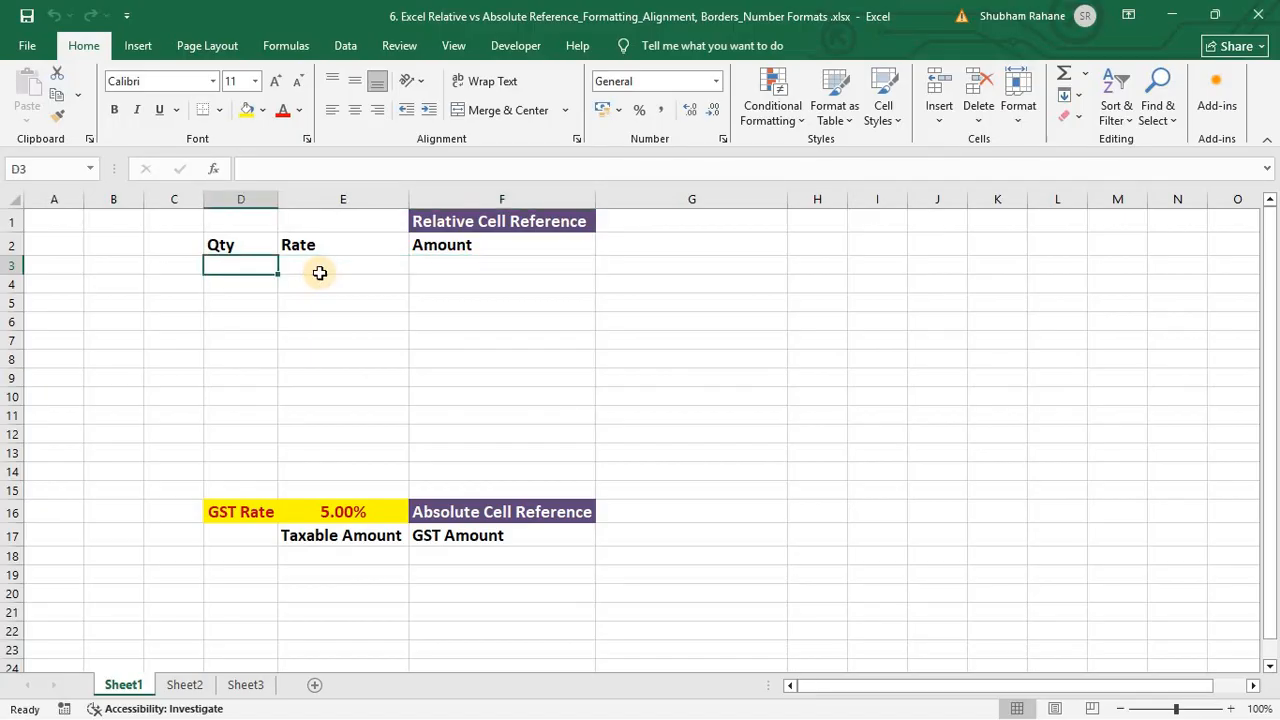
pyautogui.press('Right')
pyautogui.press('Left')
pyautogui.write('1')
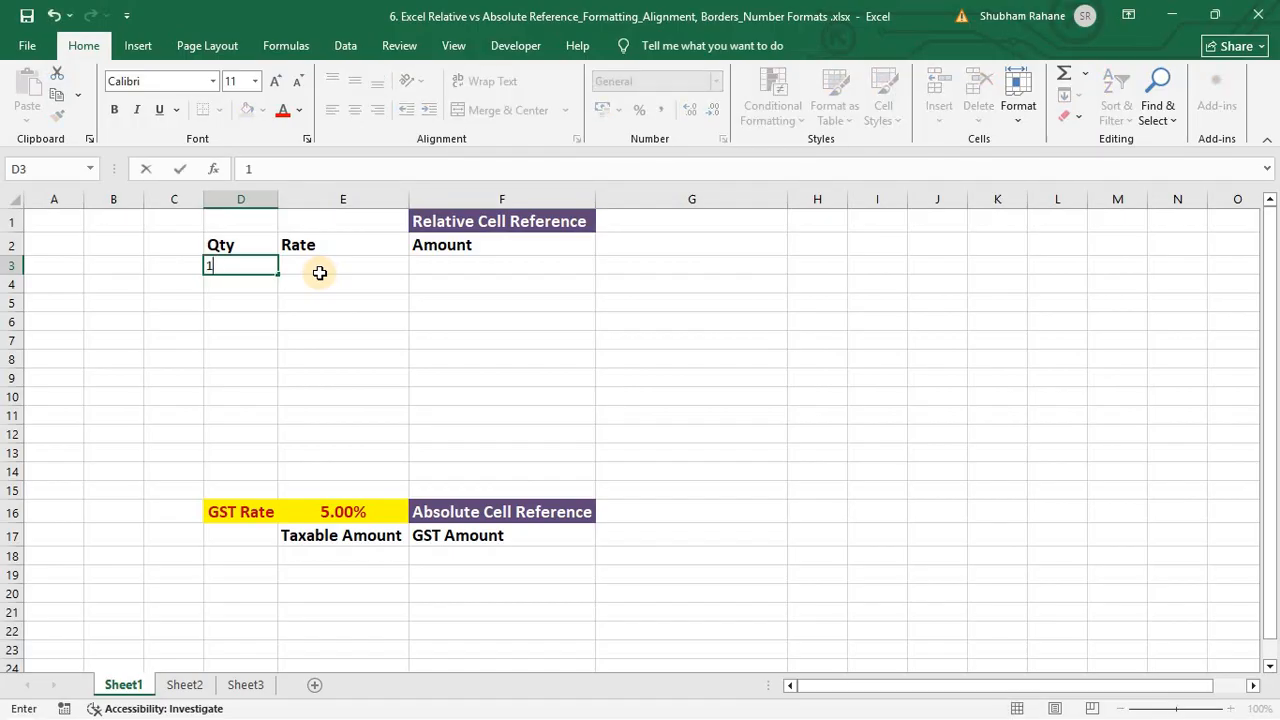
pyautogui.write('0')
pyautogui.press('Right')
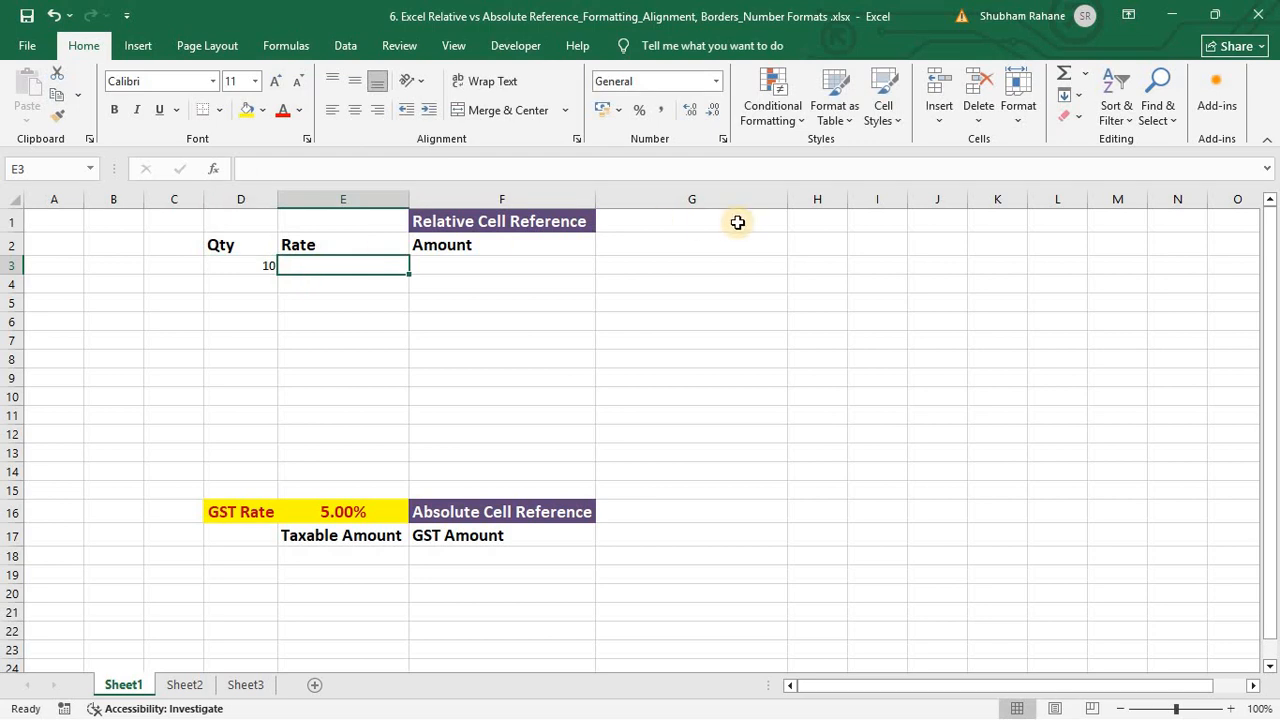
pyautogui.write('5')
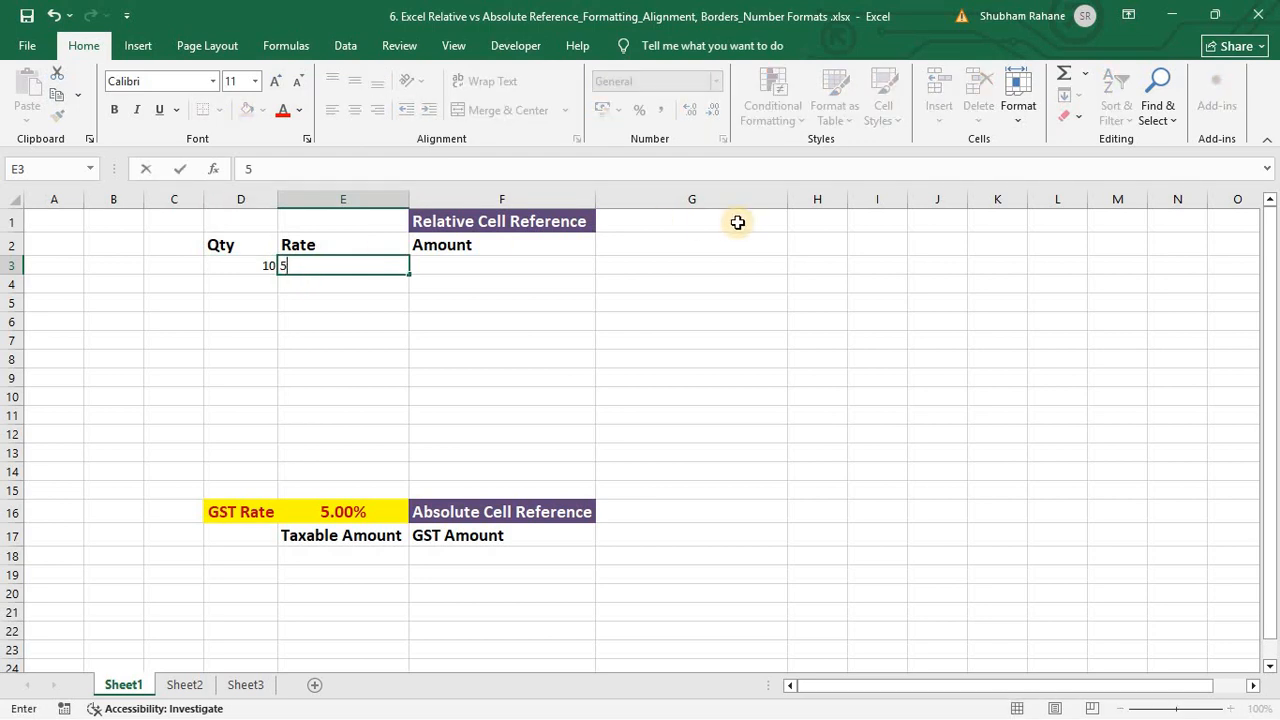
pyautogui.write('0')
pyautogui.press('Right')
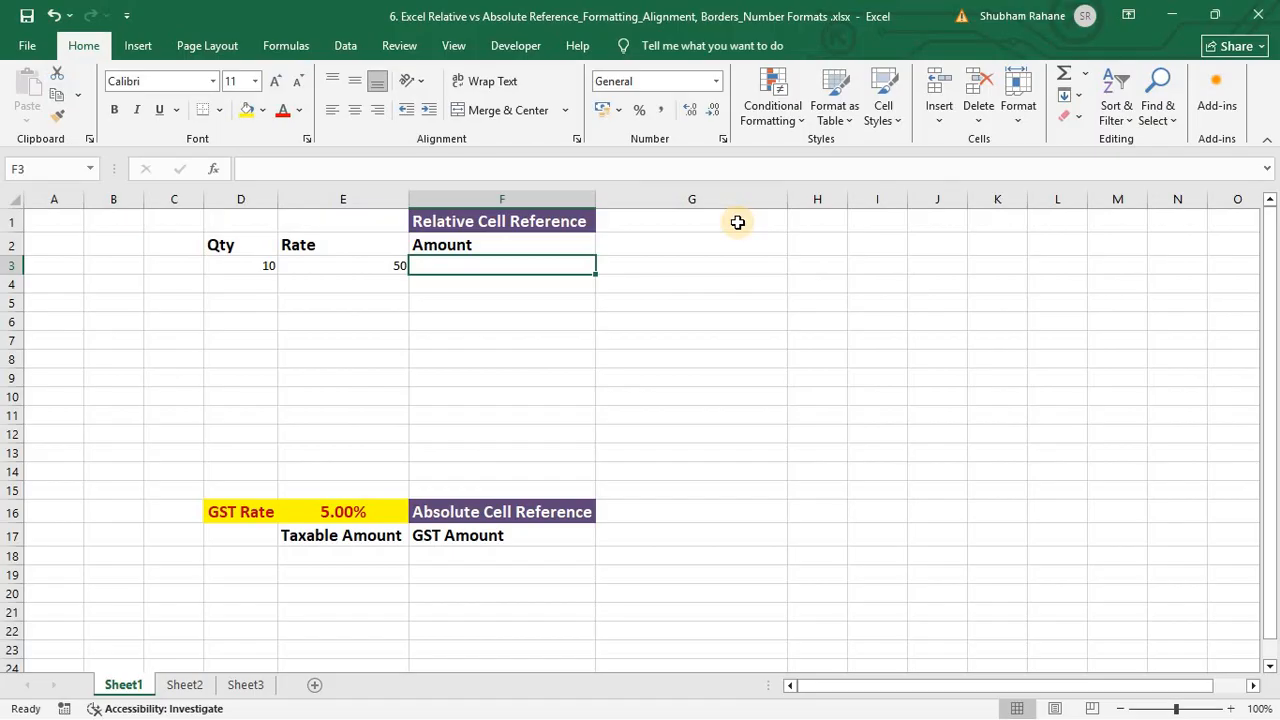
# Step: Build the formula =D3*E3 in F3, giving an amount of 500
pyautogui.write('=')
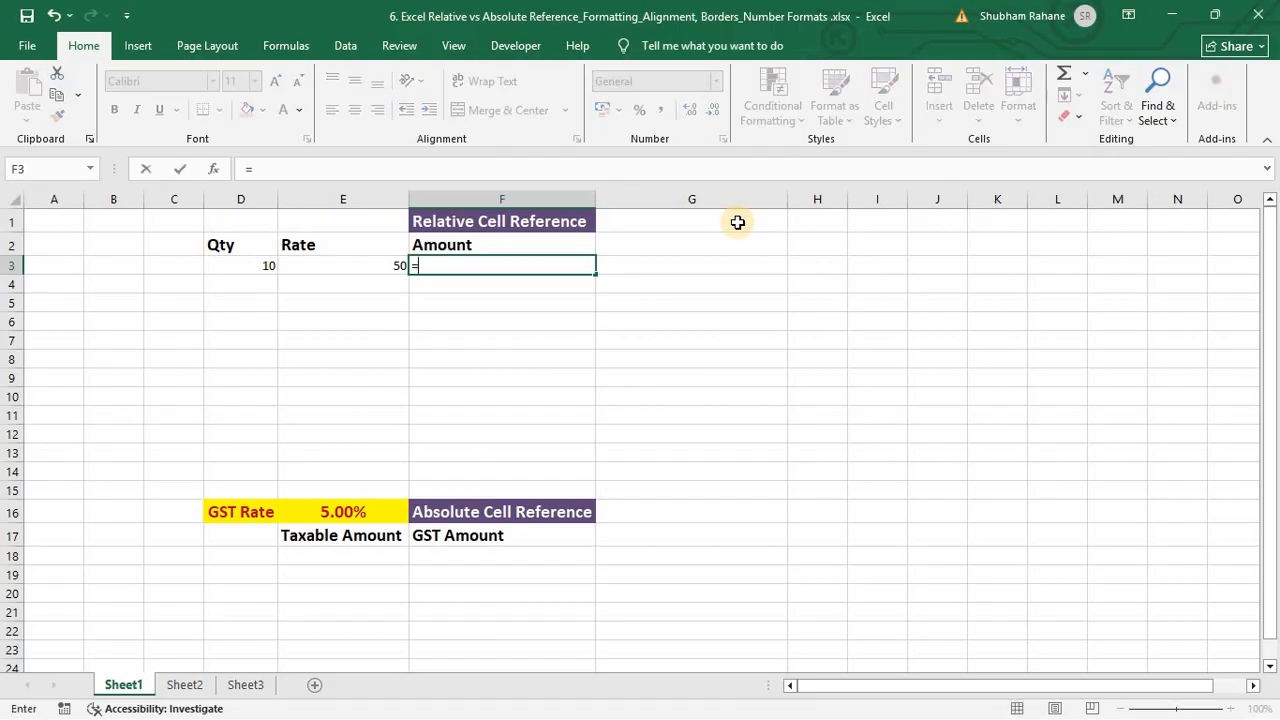
pyautogui.press('Left')
pyautogui.press('Left')
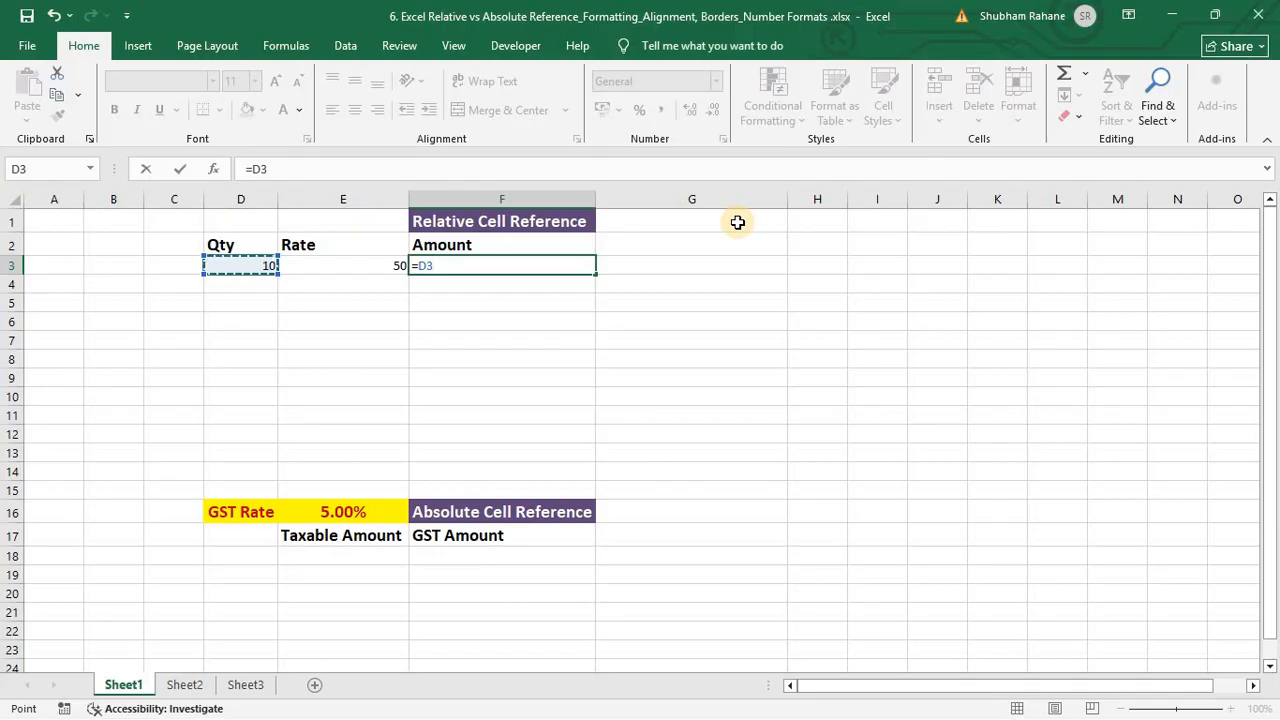
pyautogui.write('*')
pyautogui.press('Left')
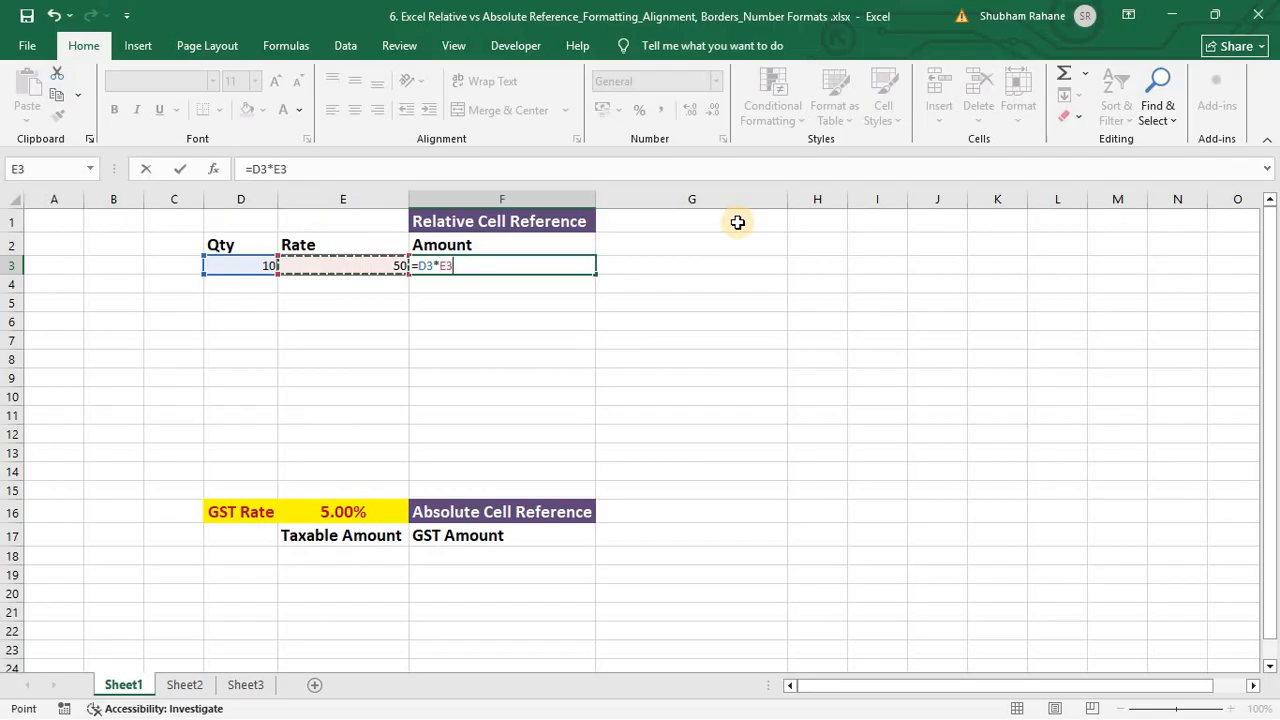
pyautogui.press('Return')
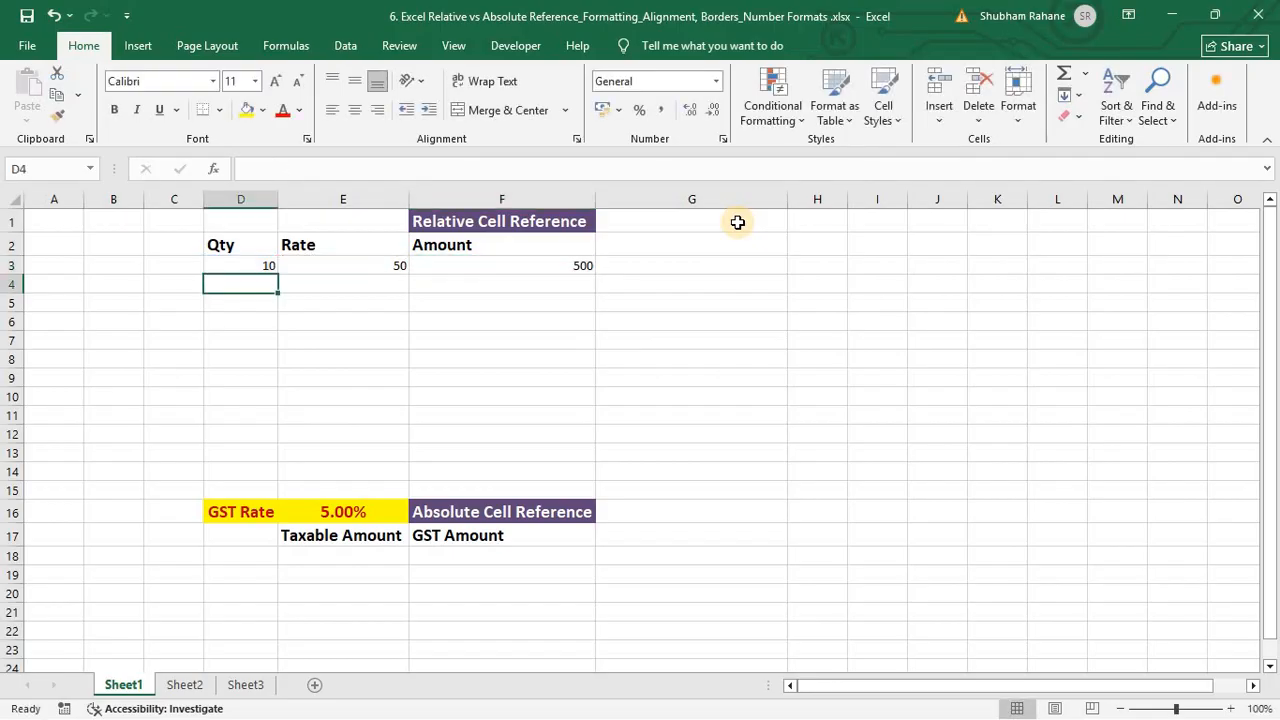
pyautogui.press('Right')
pyautogui.press('Right')
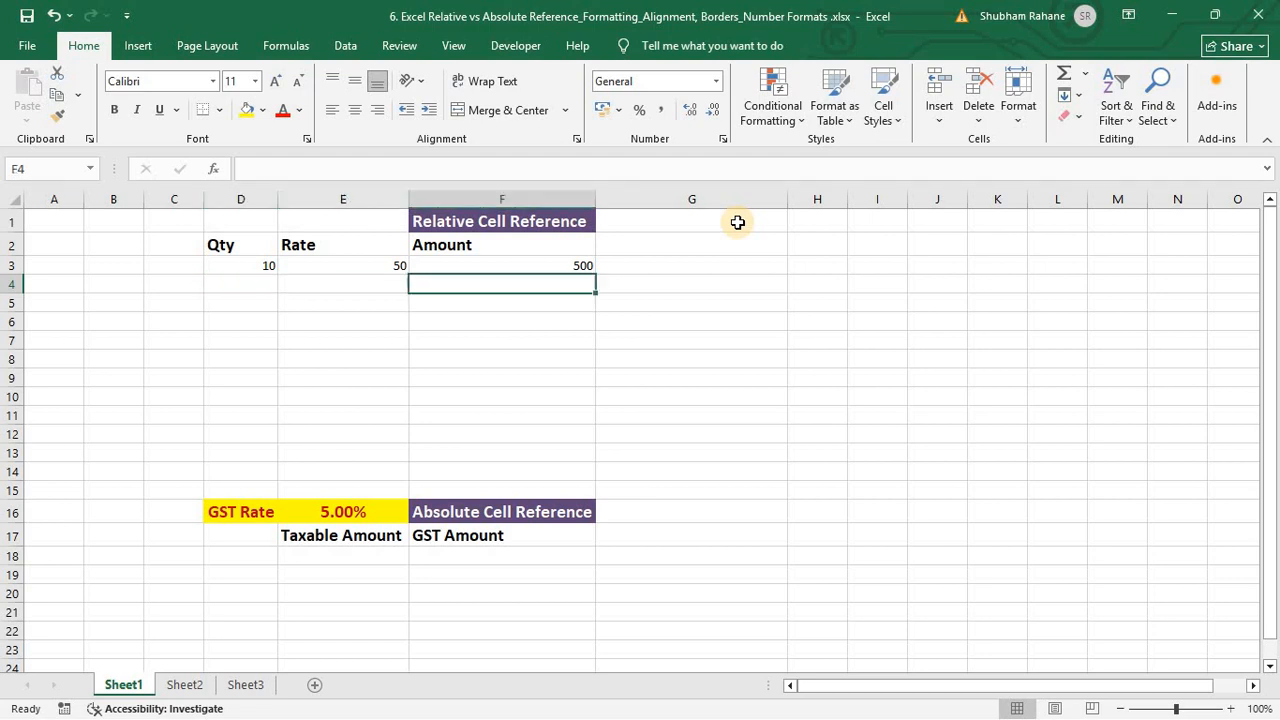
pyautogui.press('Up')
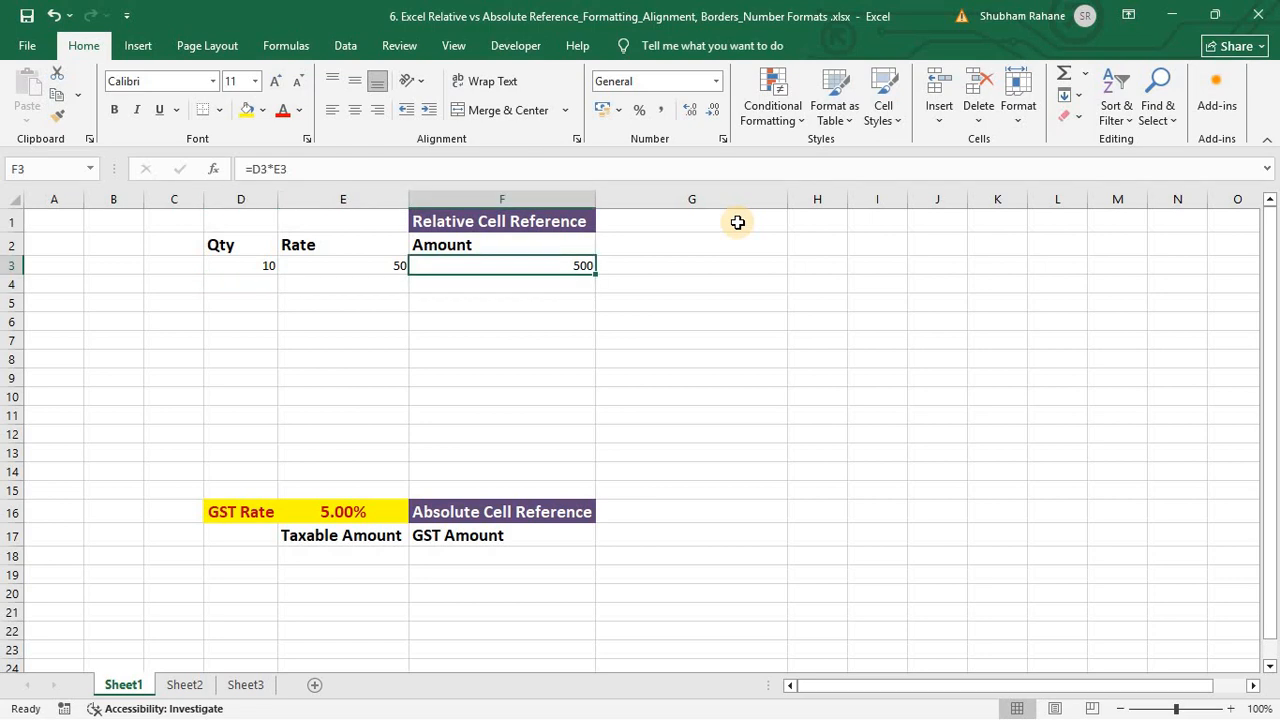
# Step: Enter quantities 12, 13, 15, 16, 18 and 30 down D4:D9
pyautogui.press('Left')
pyautogui.press('Left')
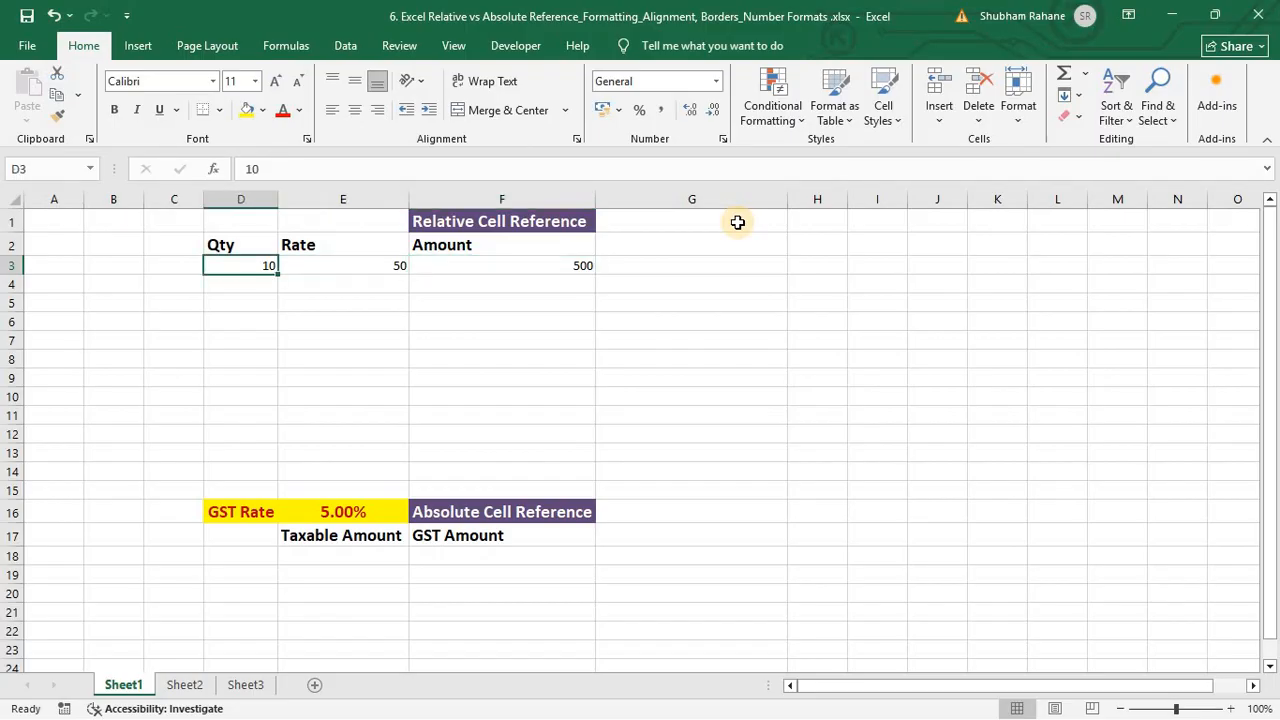
pyautogui.press('Down')
pyautogui.write('12')
pyautogui.press('Return')
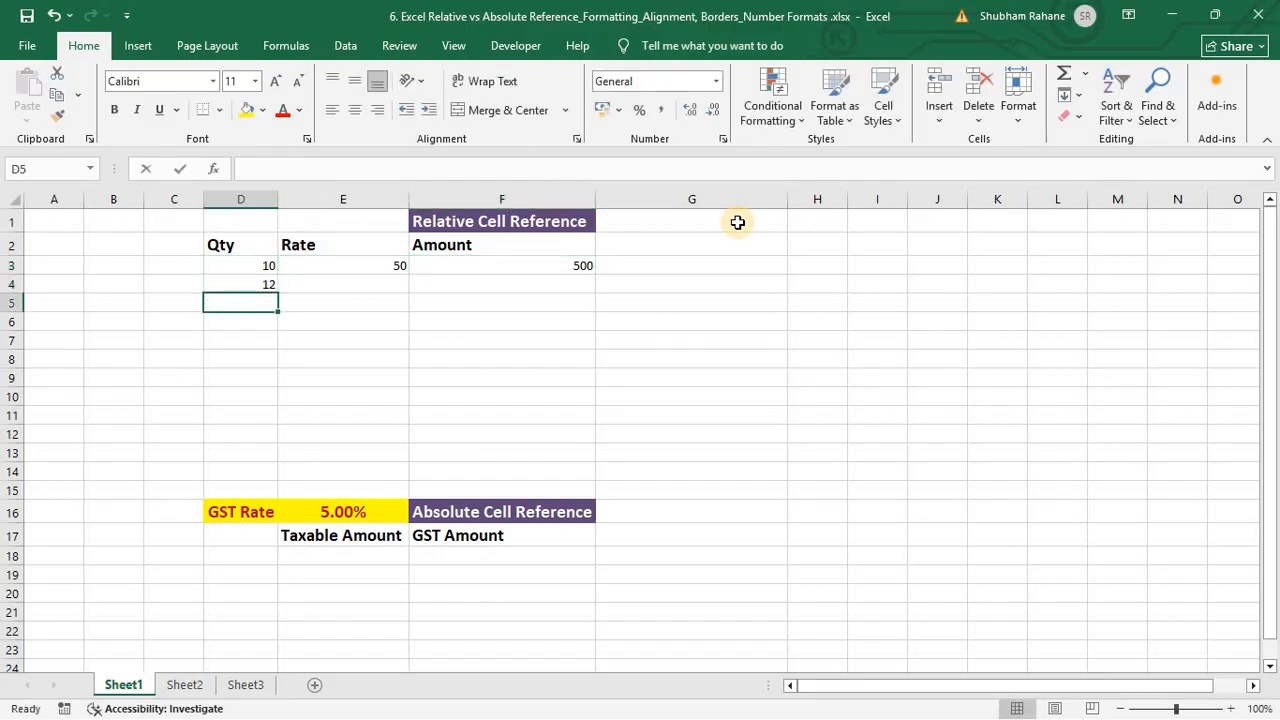
pyautogui.write('13')
pyautogui.press('Return')
pyautogui.write('15')
pyautogui.press('Return')
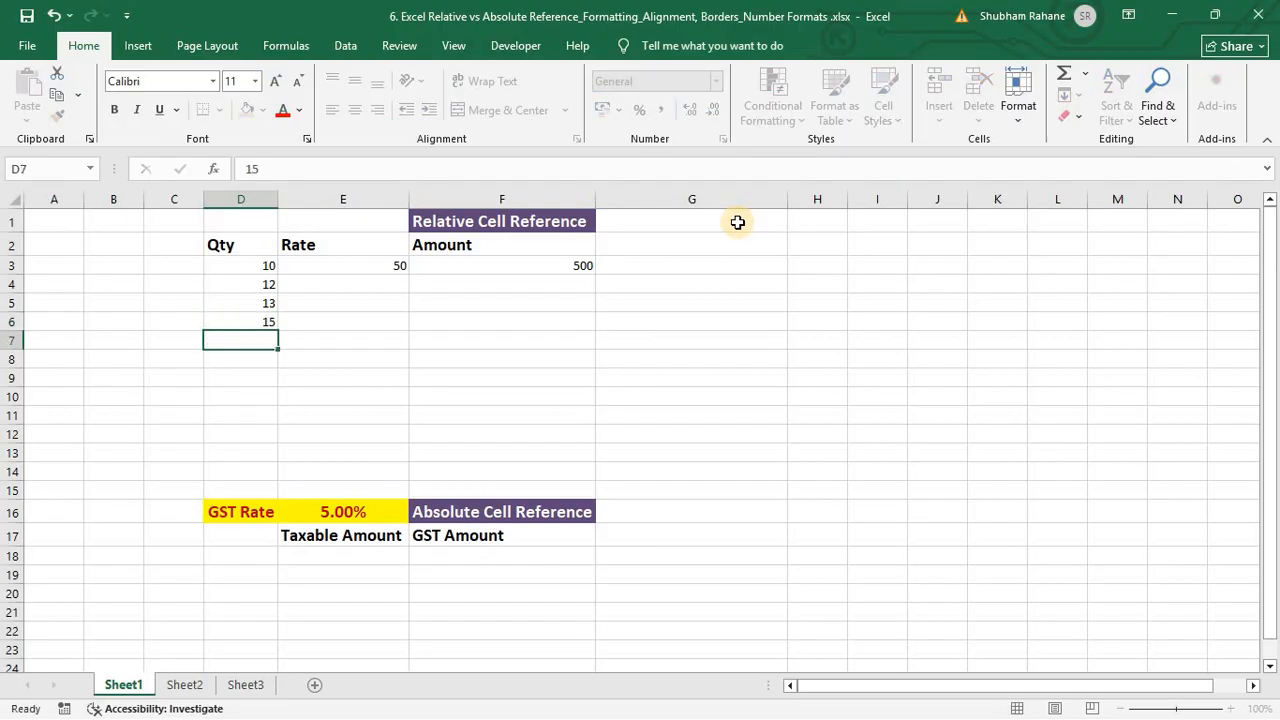
pyautogui.write('16')
pyautogui.press('Return')
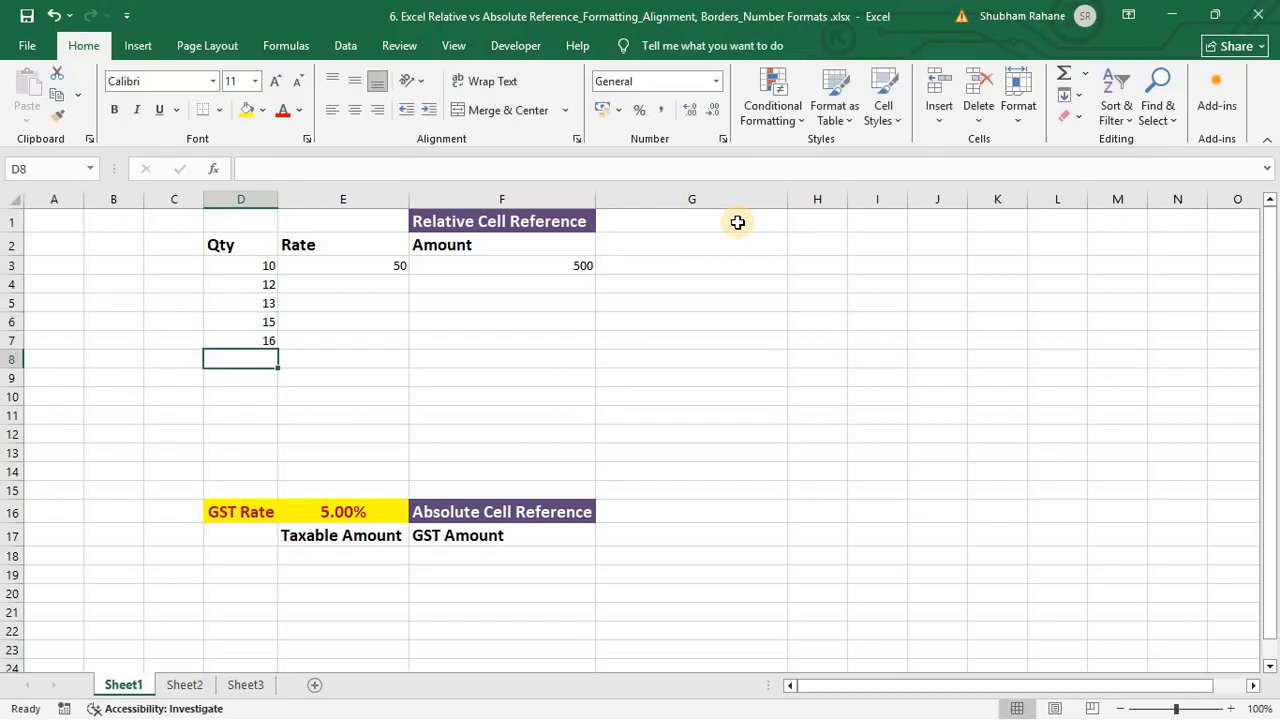
pyautogui.write('18')
pyautogui.press('Return')
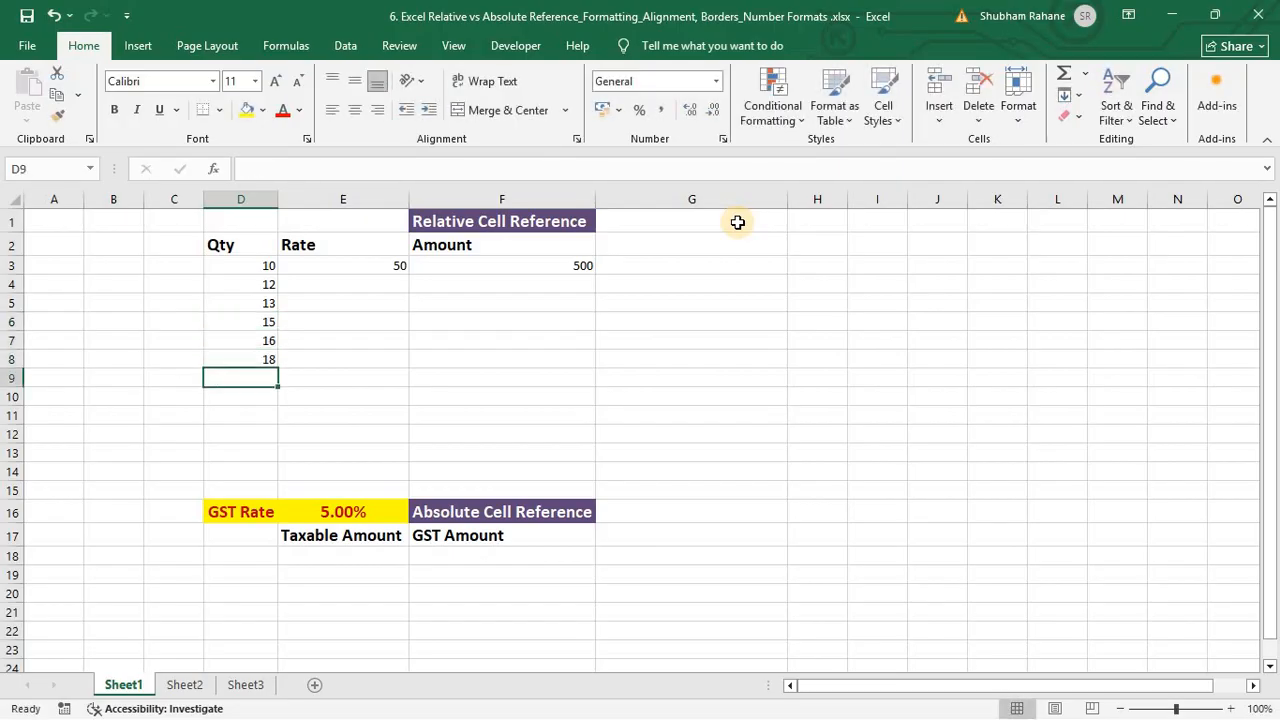
pyautogui.write('30')
pyautogui.press('Return')
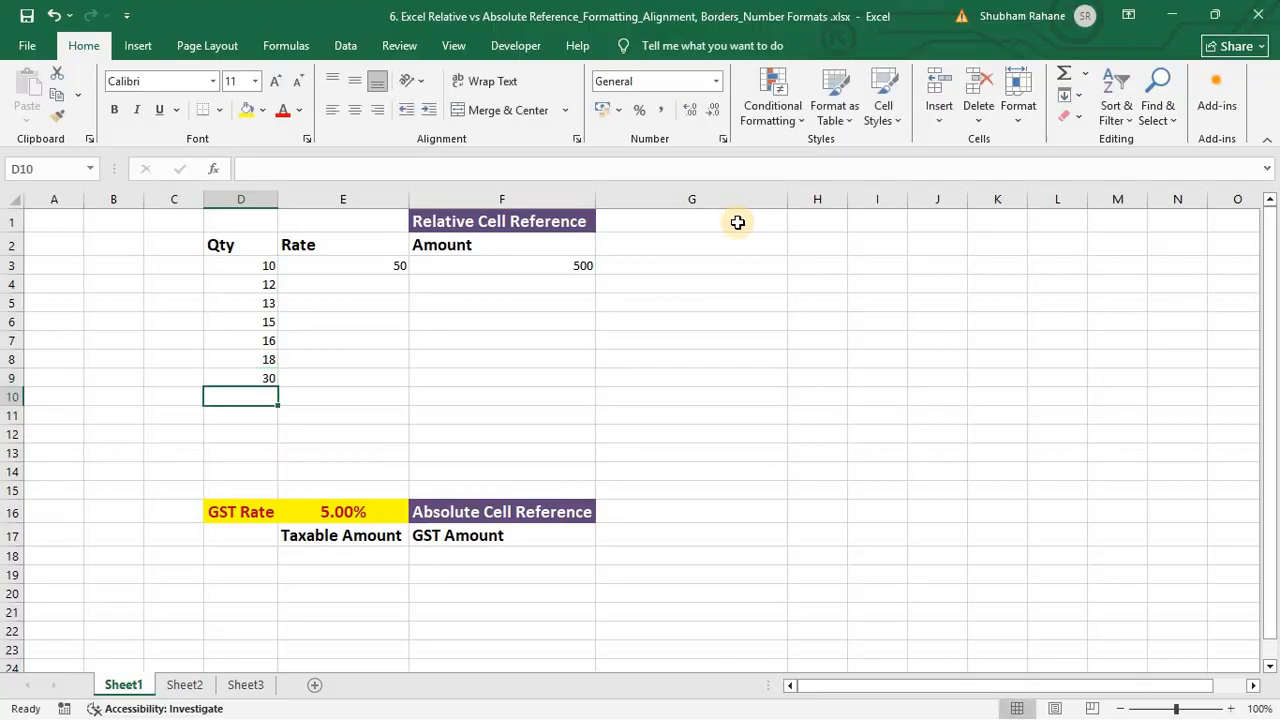
# Step: Enter rates 40, 90, 40, 70, 100 and 90 down E4:E9
pyautogui.press('Right')
pyautogui.press('Up')
pyautogui.press('Up')
pyautogui.press('Up')
pyautogui.press('Up')
pyautogui.press('Up')
pyautogui.press('Up')
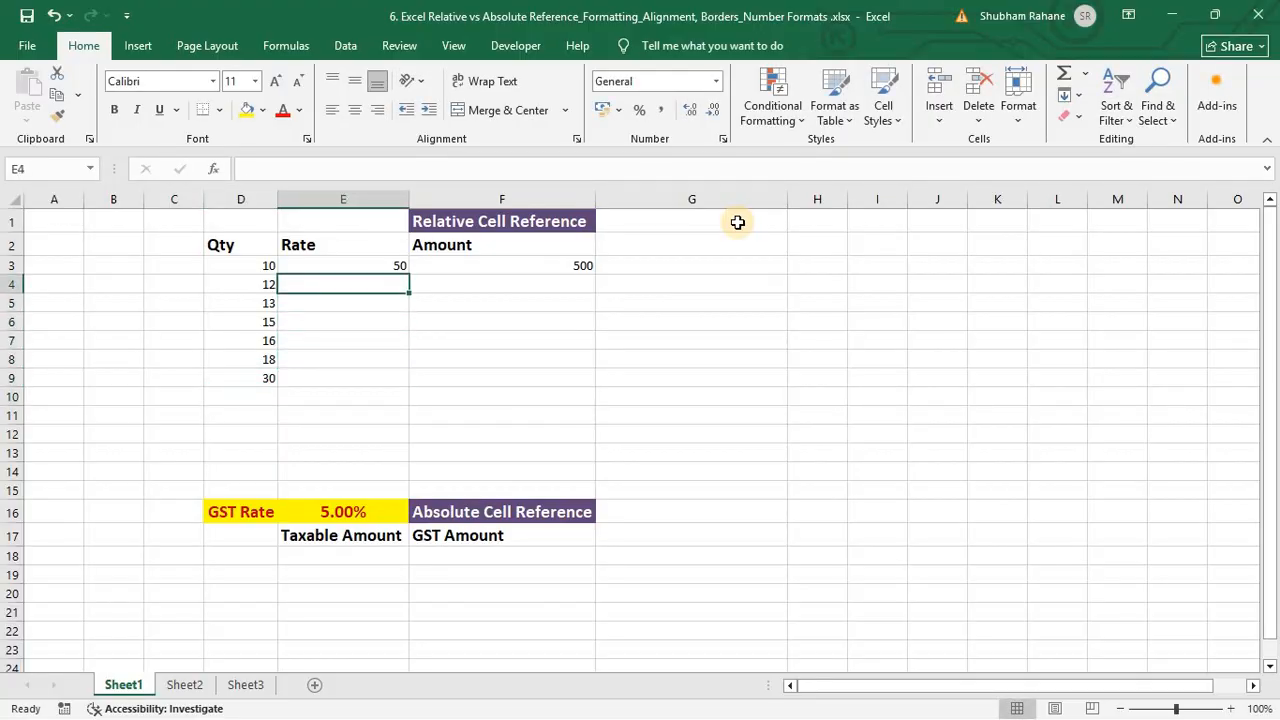
pyautogui.write('40')
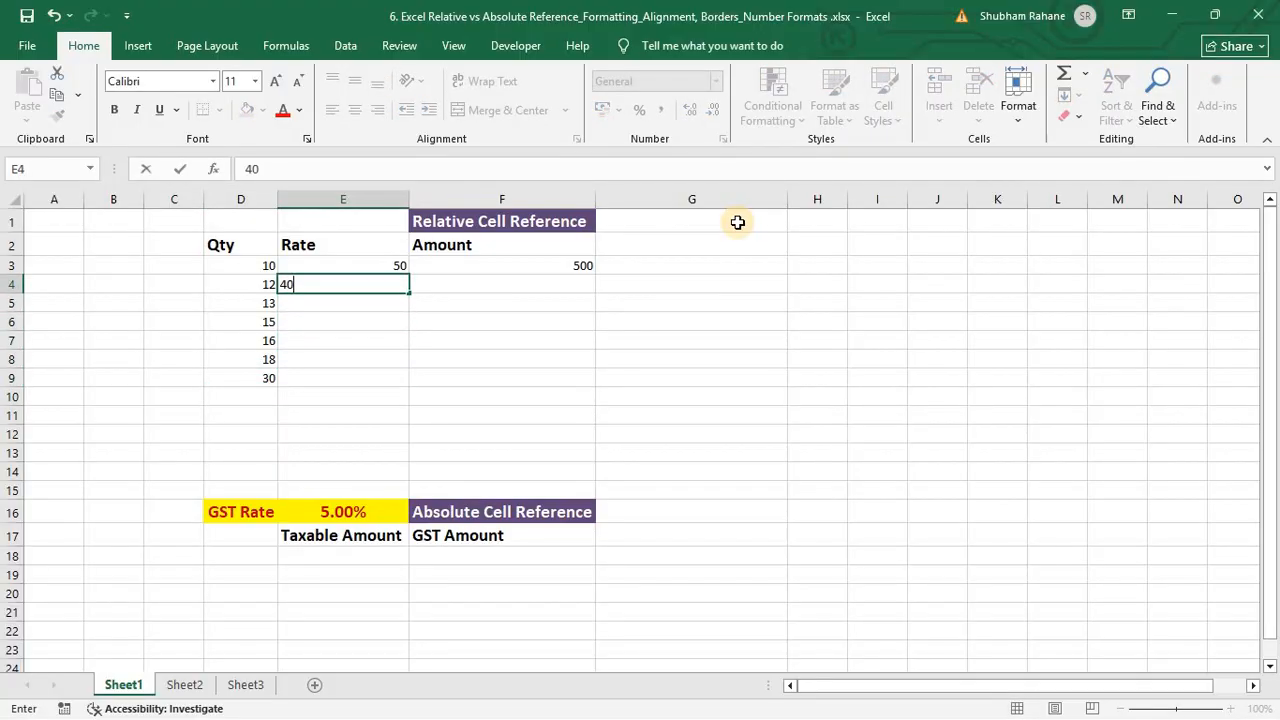
pyautogui.press('Return')
pyautogui.write('90')
pyautogui.press('Return')
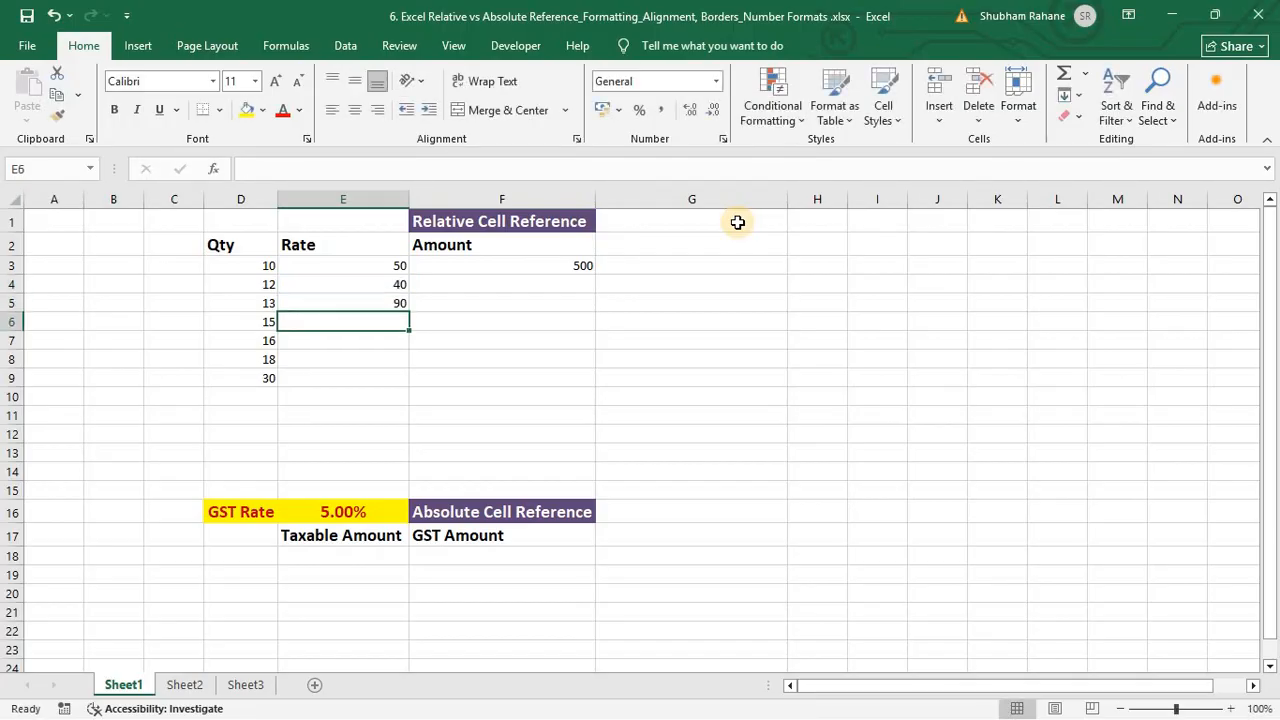
pyautogui.write('40')
pyautogui.press('Return')
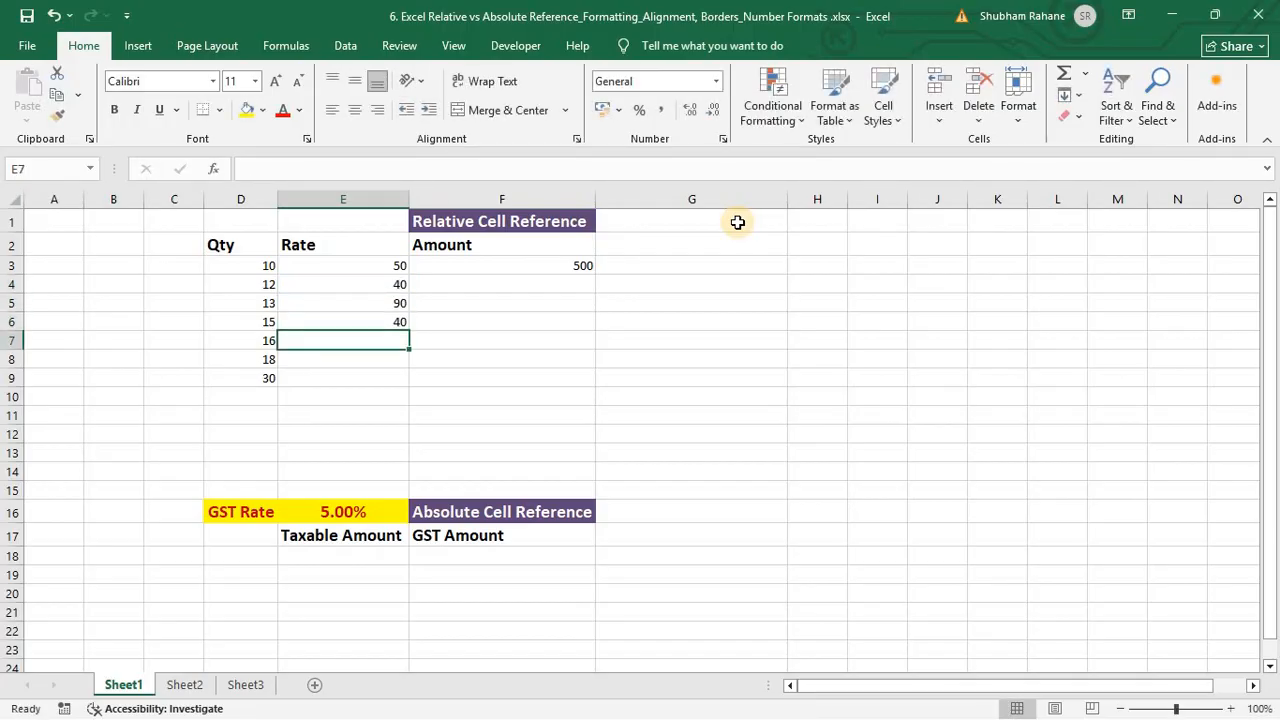
pyautogui.write('70')
pyautogui.press('Return')
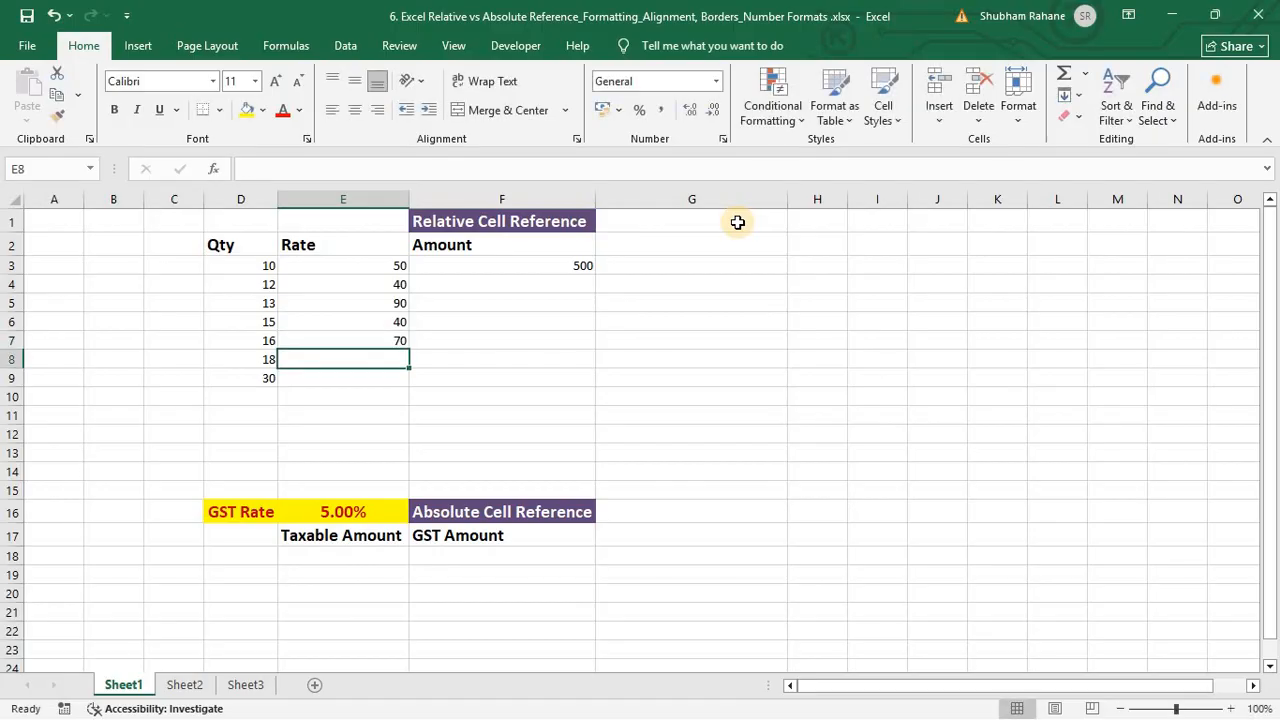
pyautogui.write('199')
pyautogui.press('BackSpace')
pyautogui.press('BackSpace')
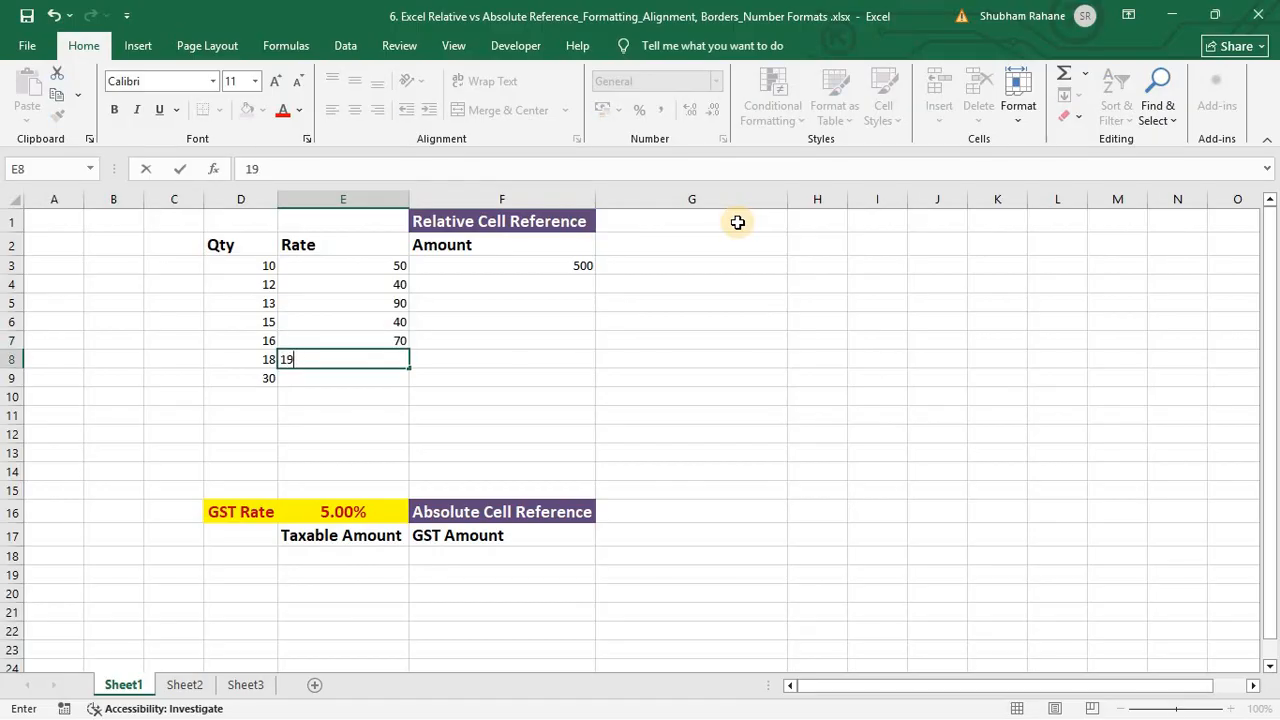
pyautogui.write('00')
pyautogui.press('Return')
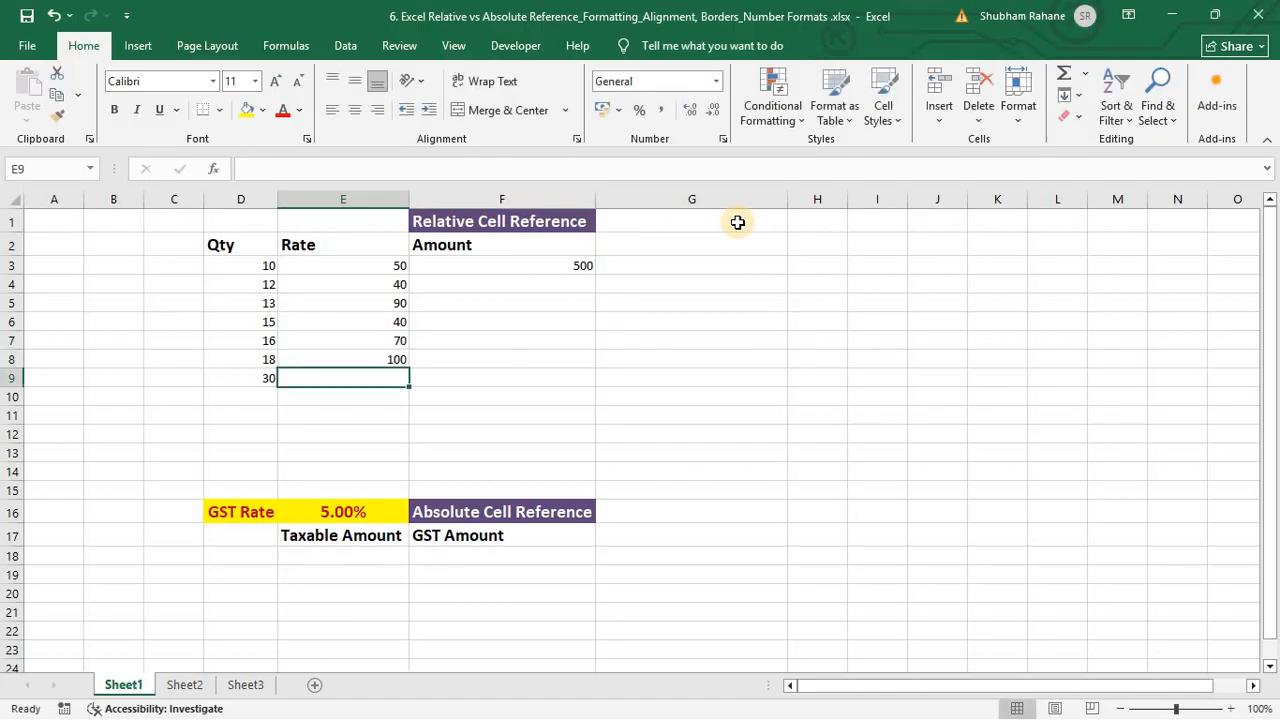
pyautogui.write('90')
pyautogui.press('Return')
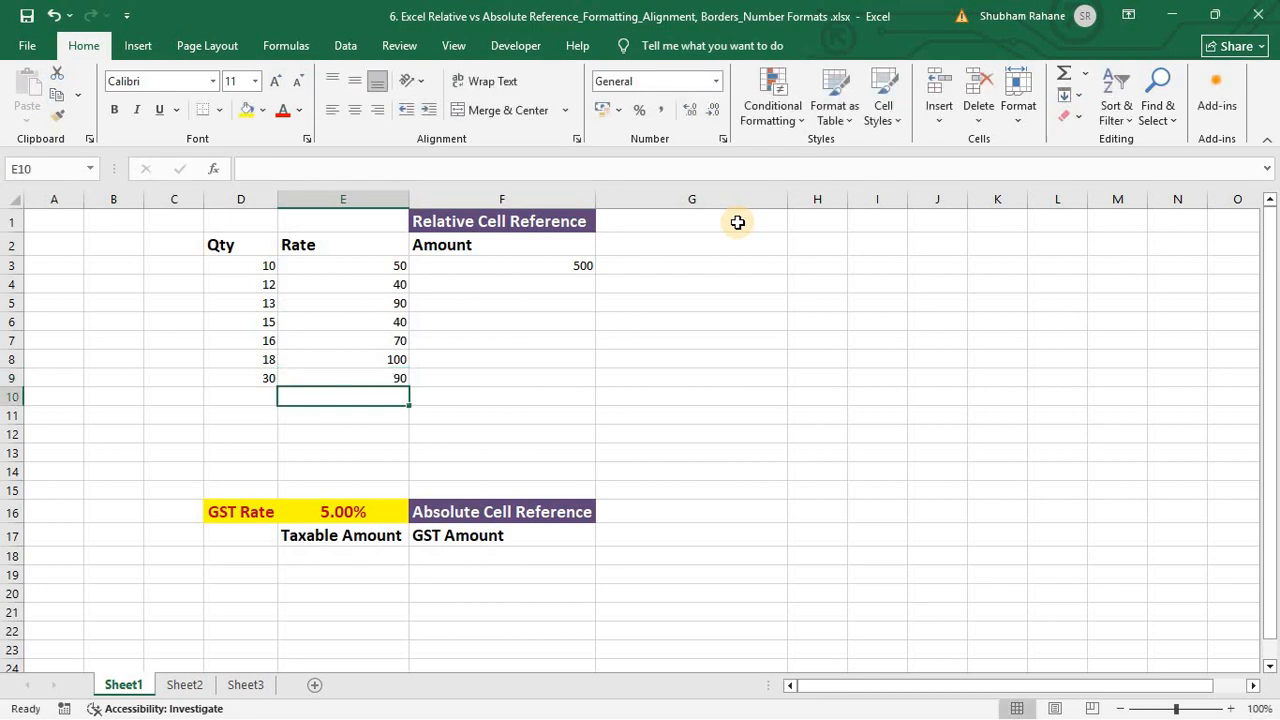
pyautogui.press('Right')
pyautogui.hotkey('ctrl', 'Up')
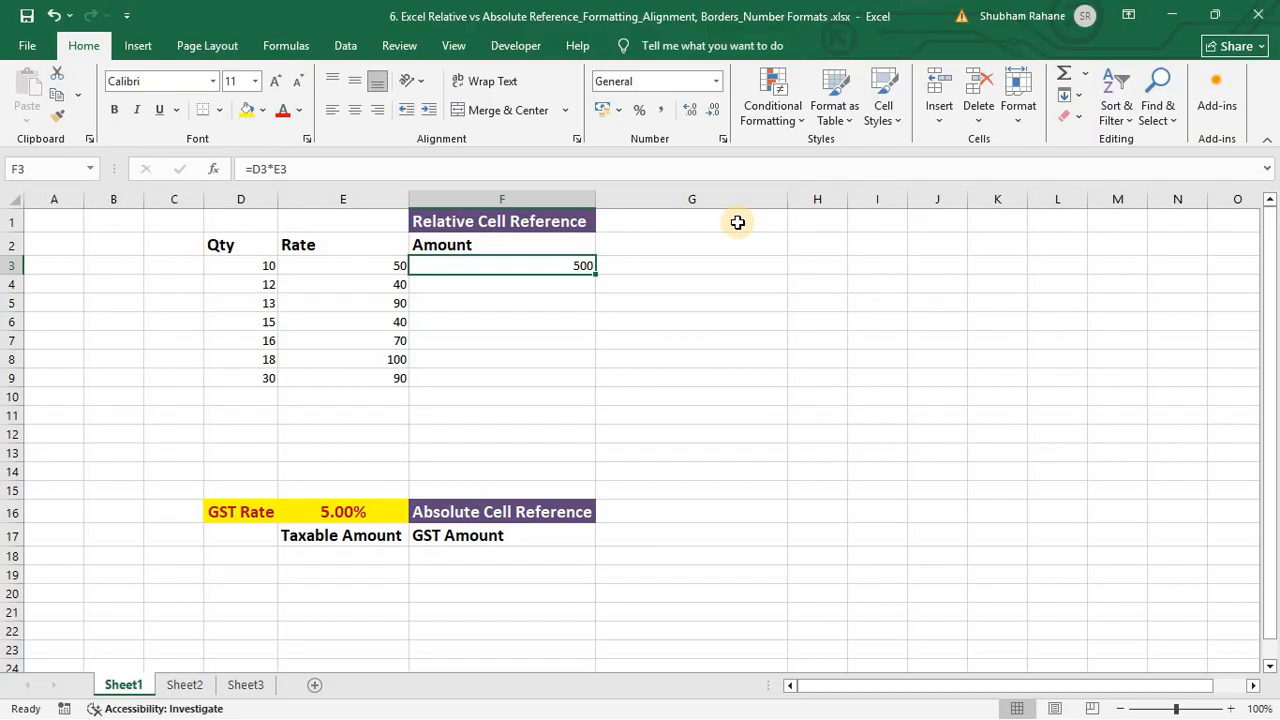
# Step: Copy F3's formula into F4:F9, yielding amounts 480, 1170, 600, 1120, 1800 and 2700
pyautogui.press('Down')
pyautogui.press('Down')
pyautogui.press('Down')
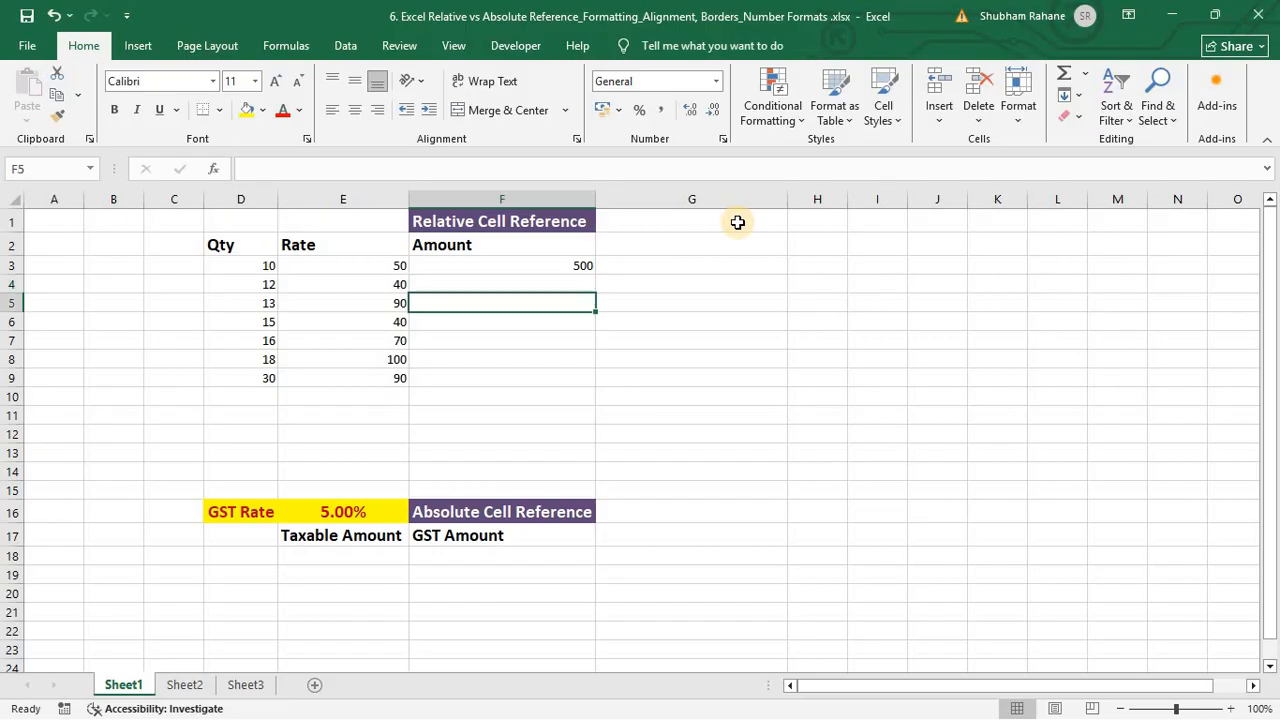
pyautogui.press('Up')
pyautogui.press('Up')
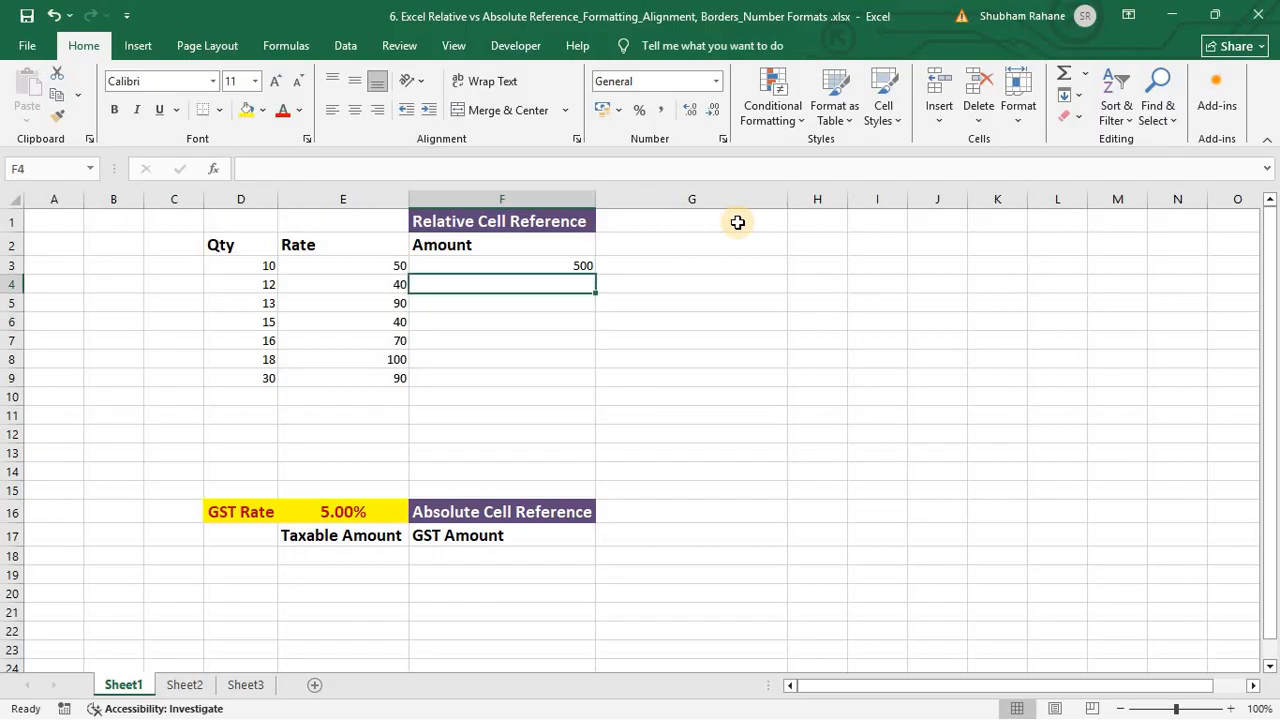
pyautogui.press('Up')
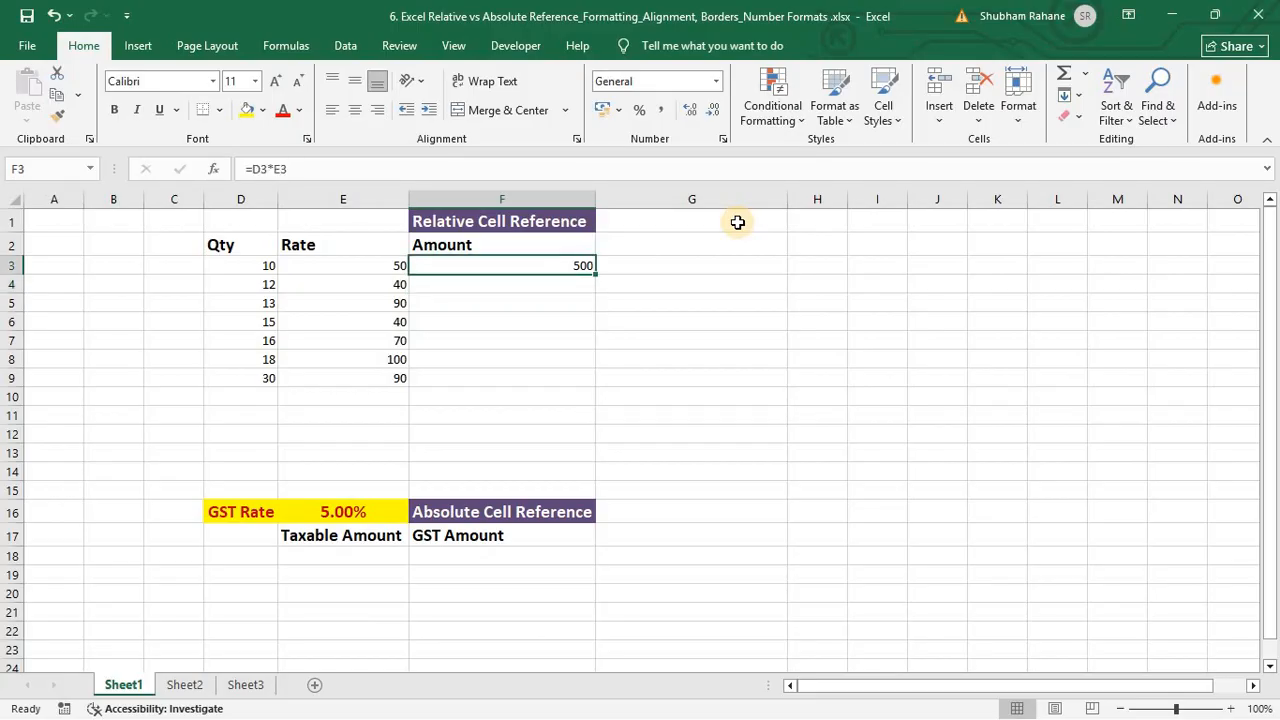
pyautogui.hotkey('ctrl', 'c')
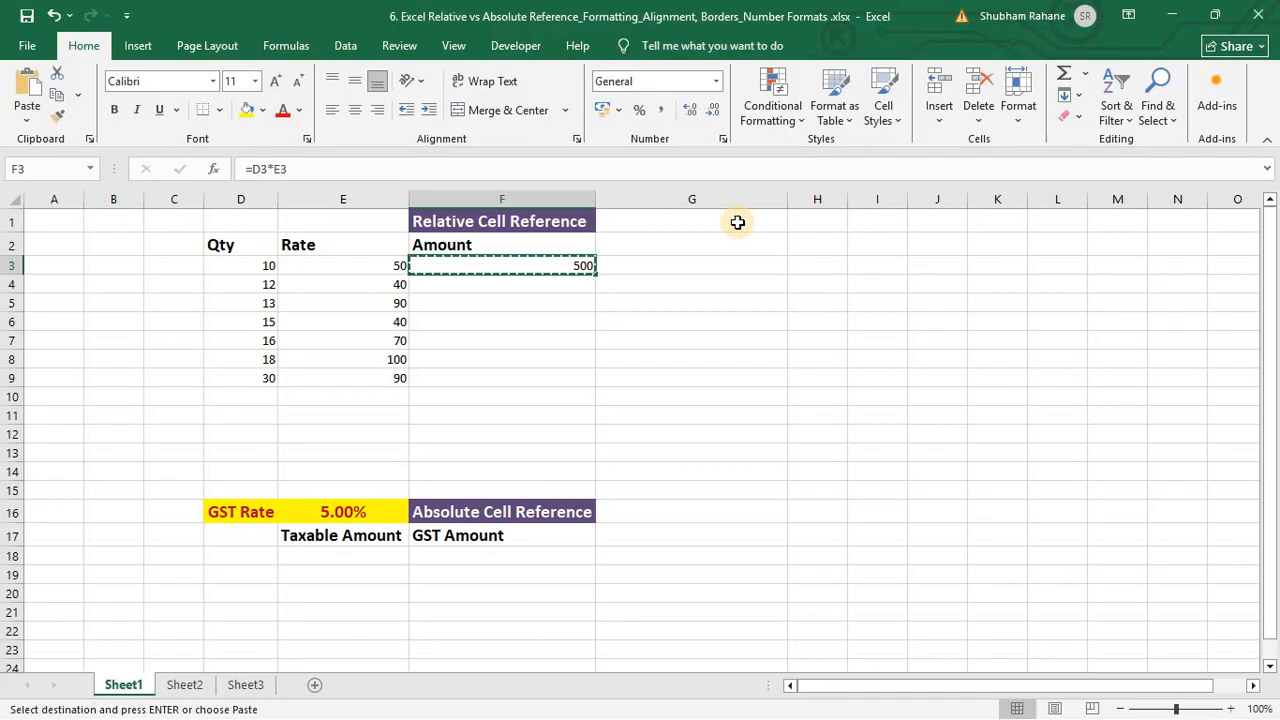
pyautogui.press('Down')
pyautogui.hotkey('shift', 'Down')
pyautogui.hotkey('shift', 'Down')
pyautogui.hotkey('shift', 'Down')
pyautogui.hotkey('shift', 'Down')
pyautogui.hotkey('shift', 'Down')
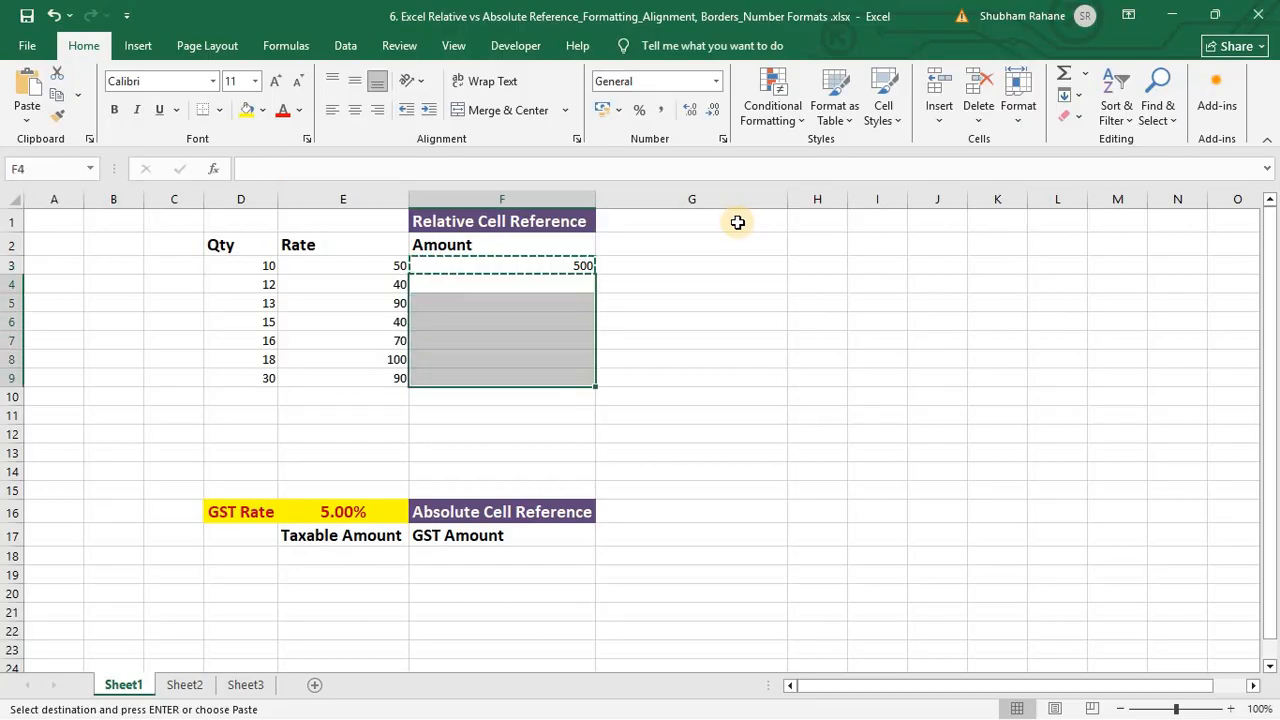
pyautogui.hotkey('ctrl', 'v')
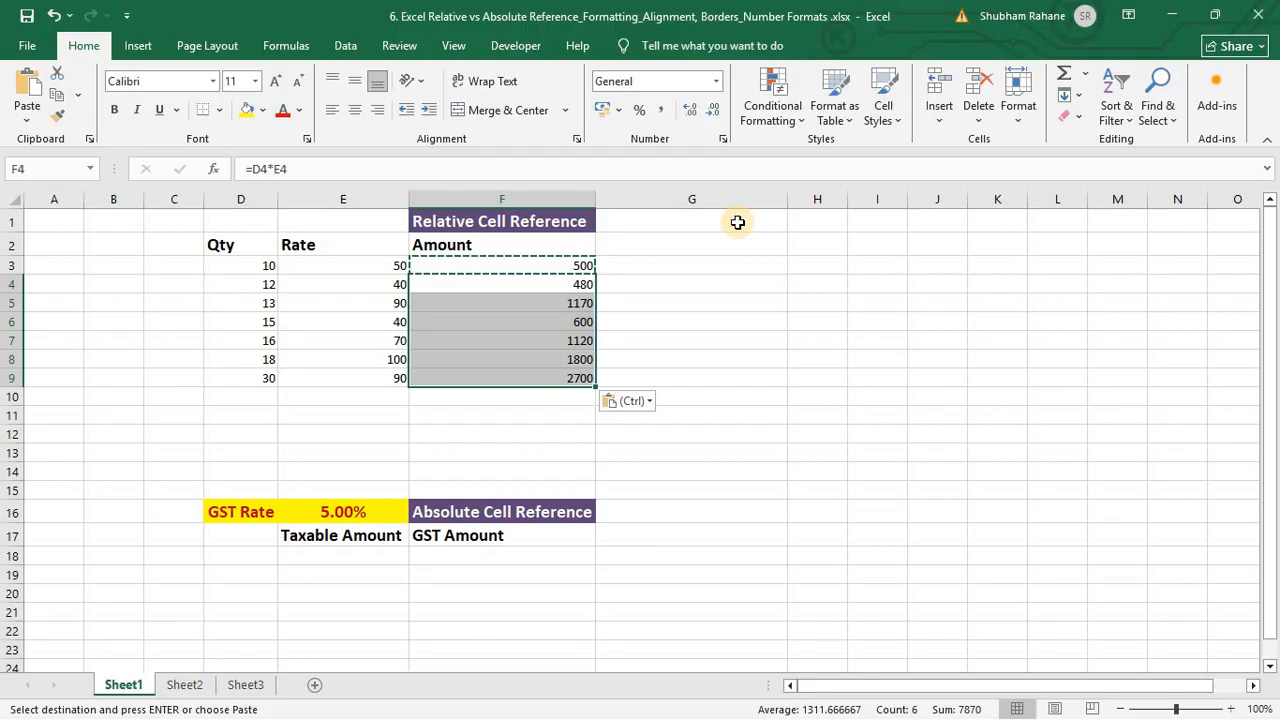
pyautogui.press('Down')
pyautogui.press('Up')
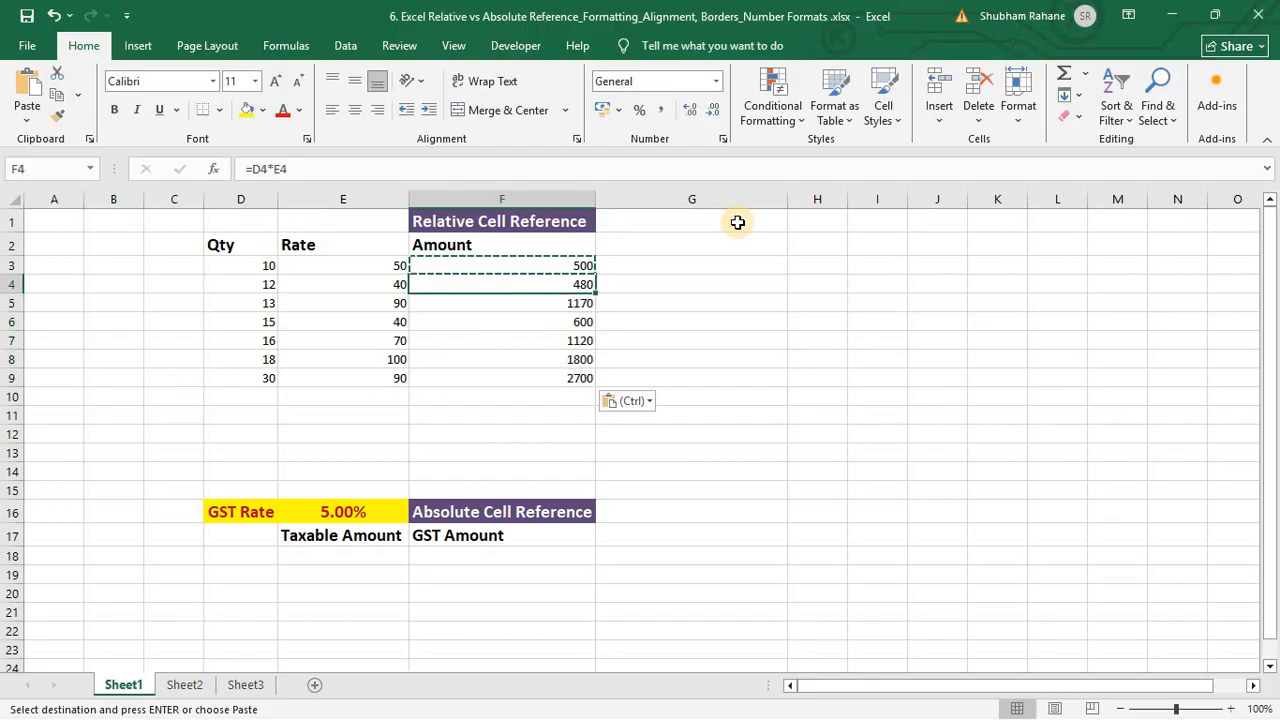
pyautogui.press('Down')
pyautogui.press('Down')
pyautogui.press('Down')
pyautogui.press('Down')
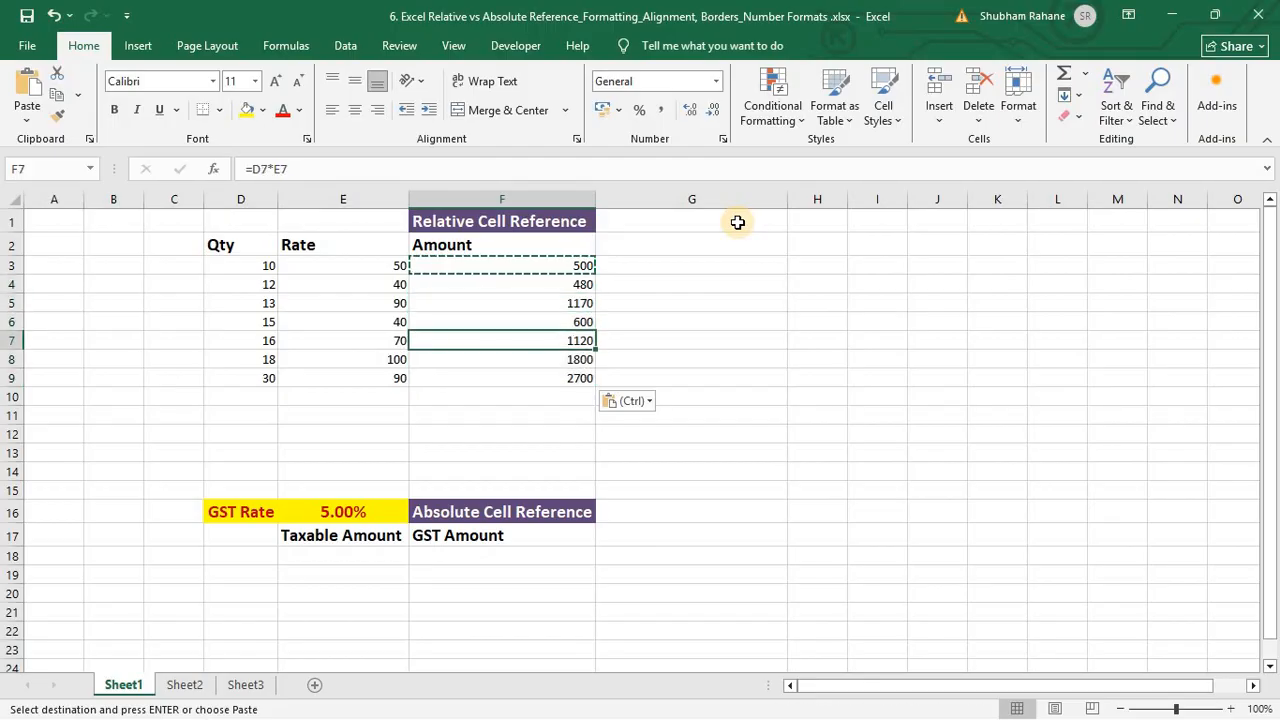
pyautogui.press('Escape')
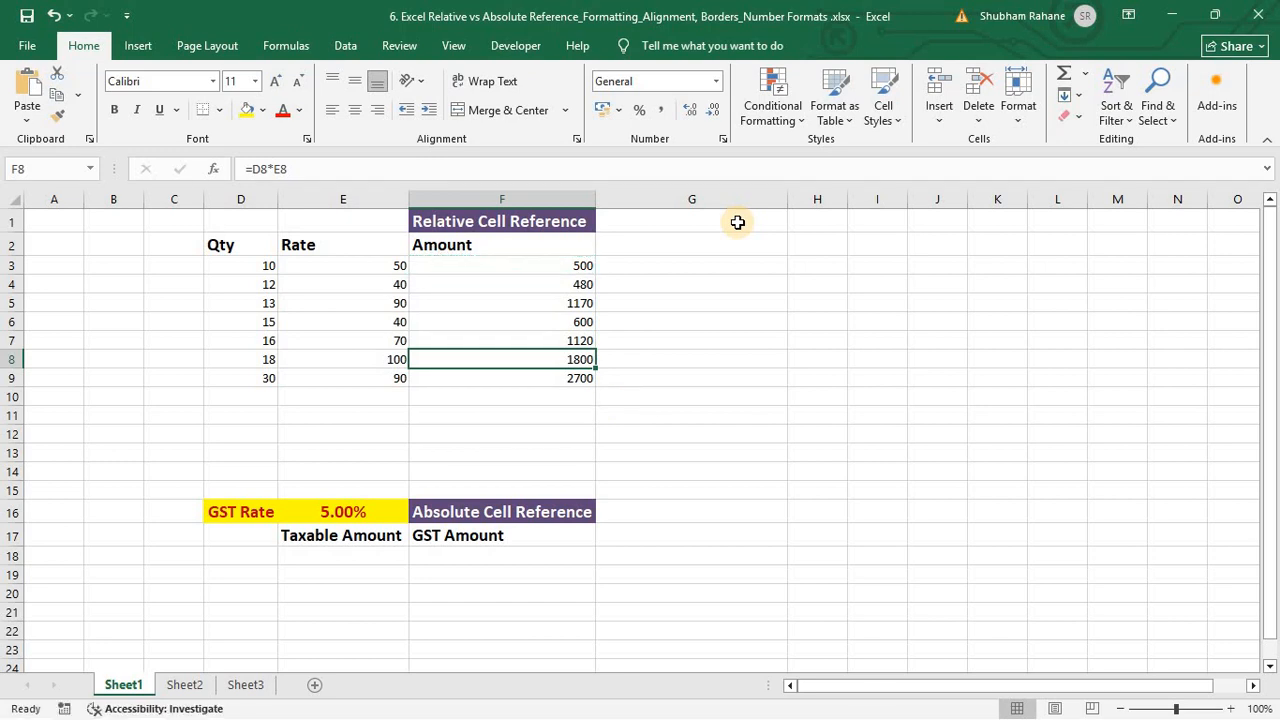
pyautogui.press('Up')
pyautogui.press('Up')
pyautogui.press('Up')
pyautogui.press('Up')
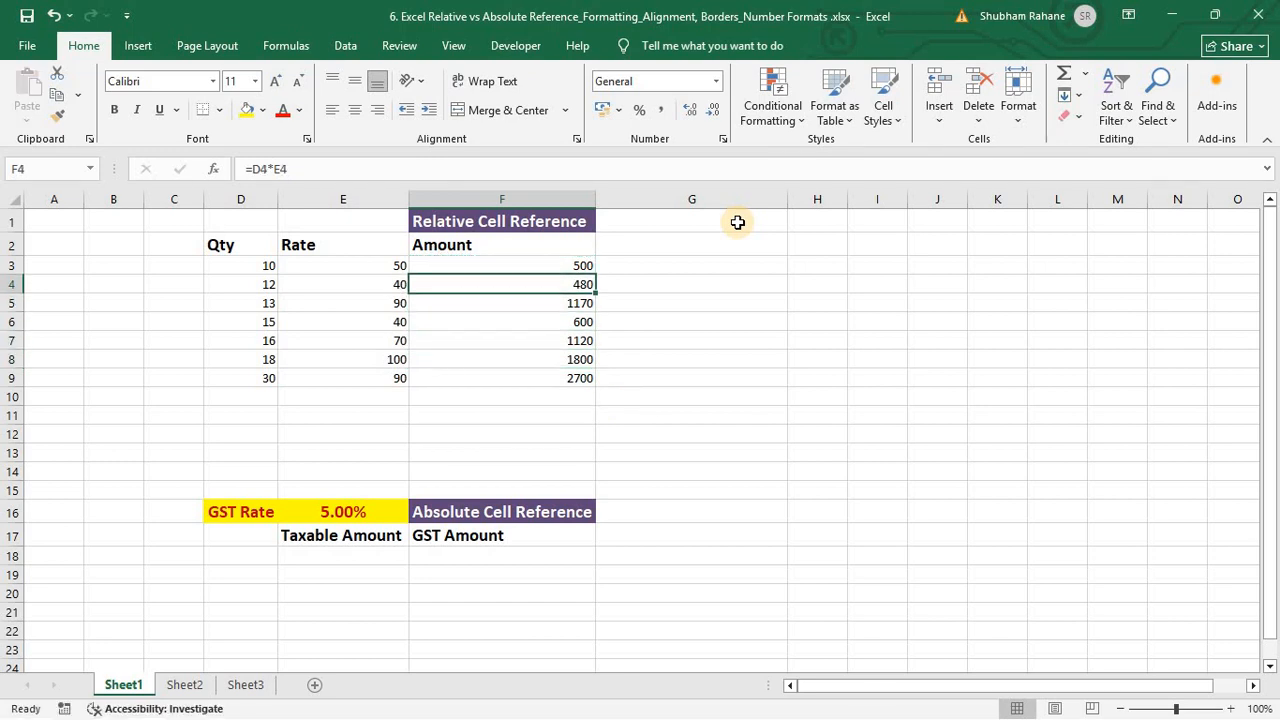
# Step: Review the formulas in F4 through F9, confirming each references its own row
pyautogui.press('F2')
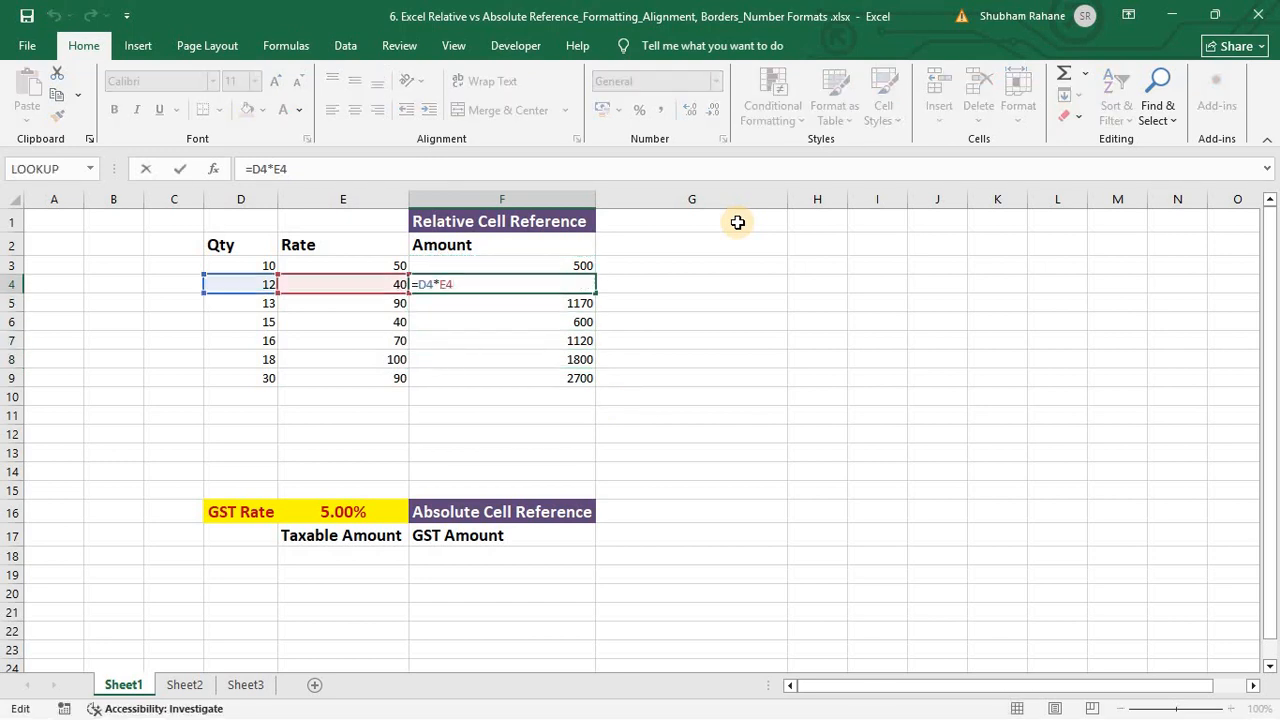
pyautogui.press('Escape')
pyautogui.press('Down')
pyautogui.press('F2')
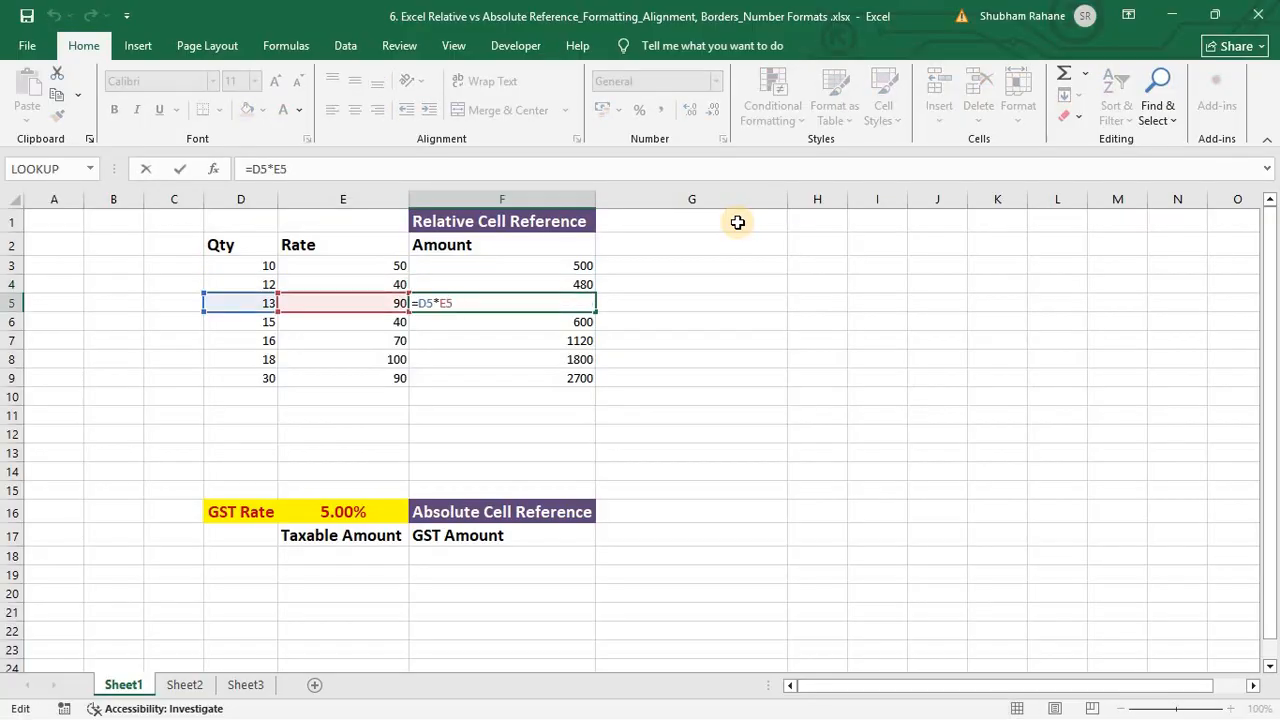
pyautogui.press('Escape')
pyautogui.press('Down')
pyautogui.press('F2')
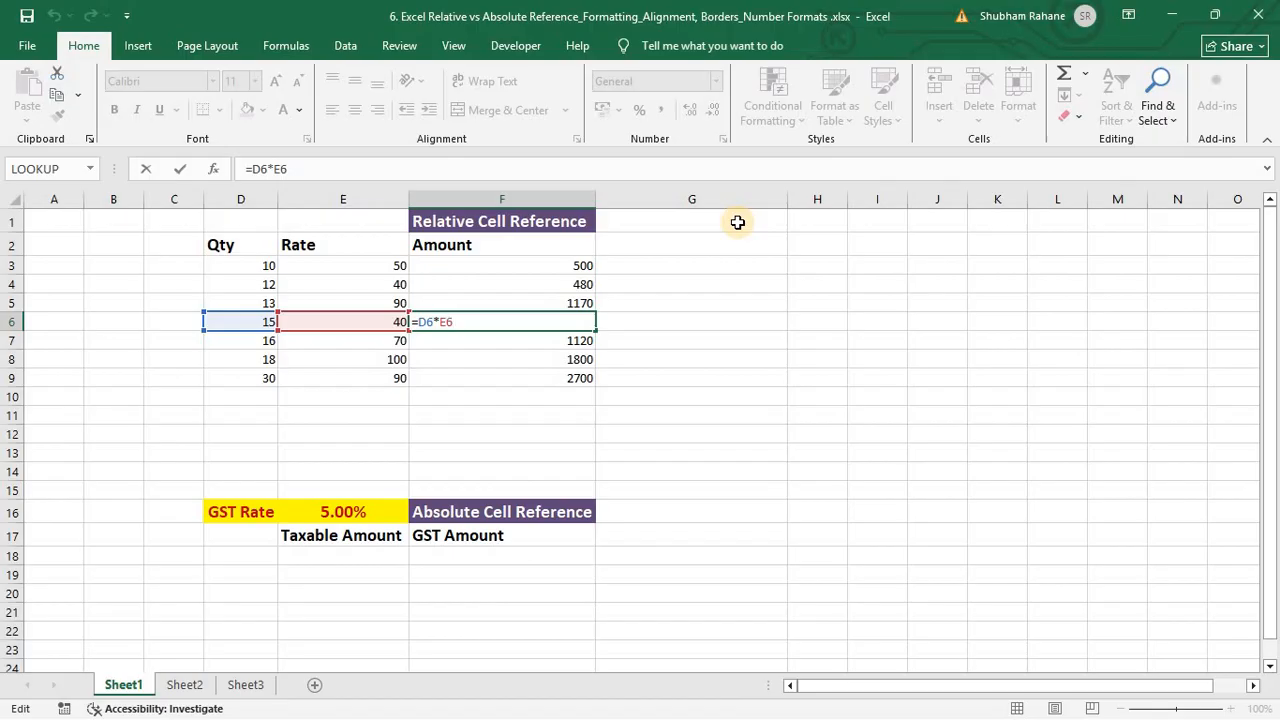
pyautogui.press('Escape')
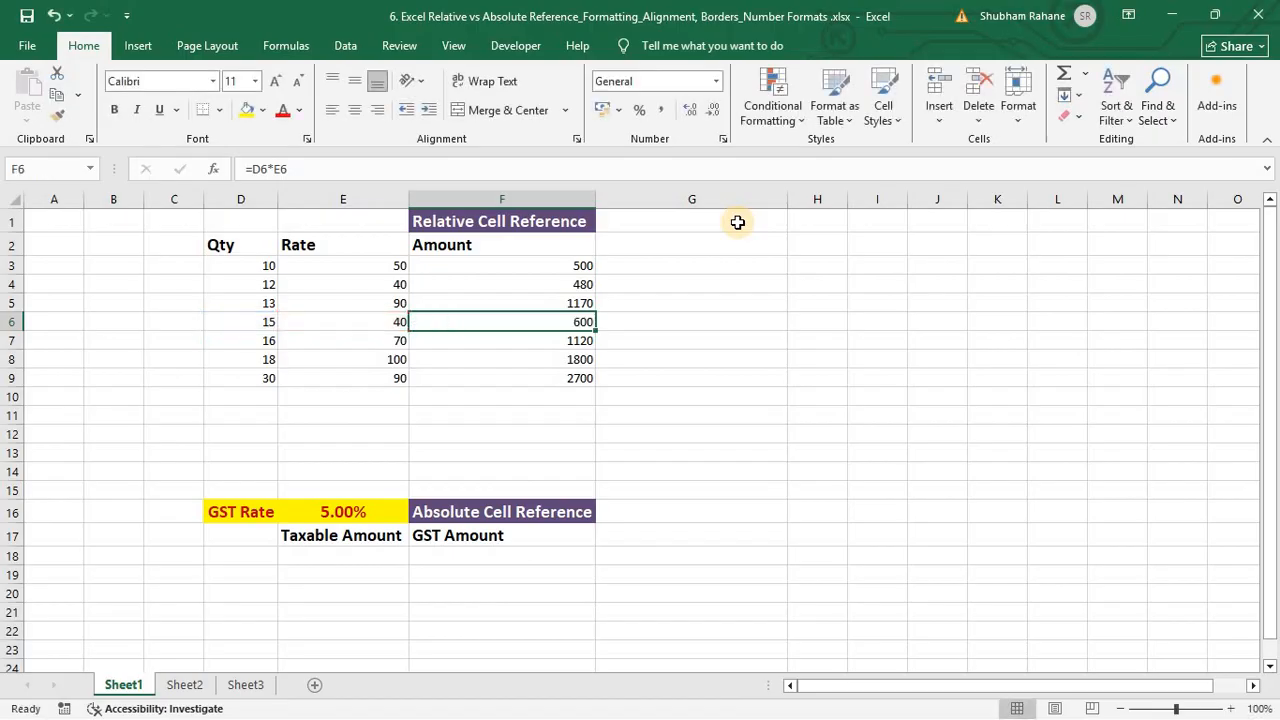
pyautogui.press('Down')
pyautogui.press('F2')
pyautogui.press('Escape')
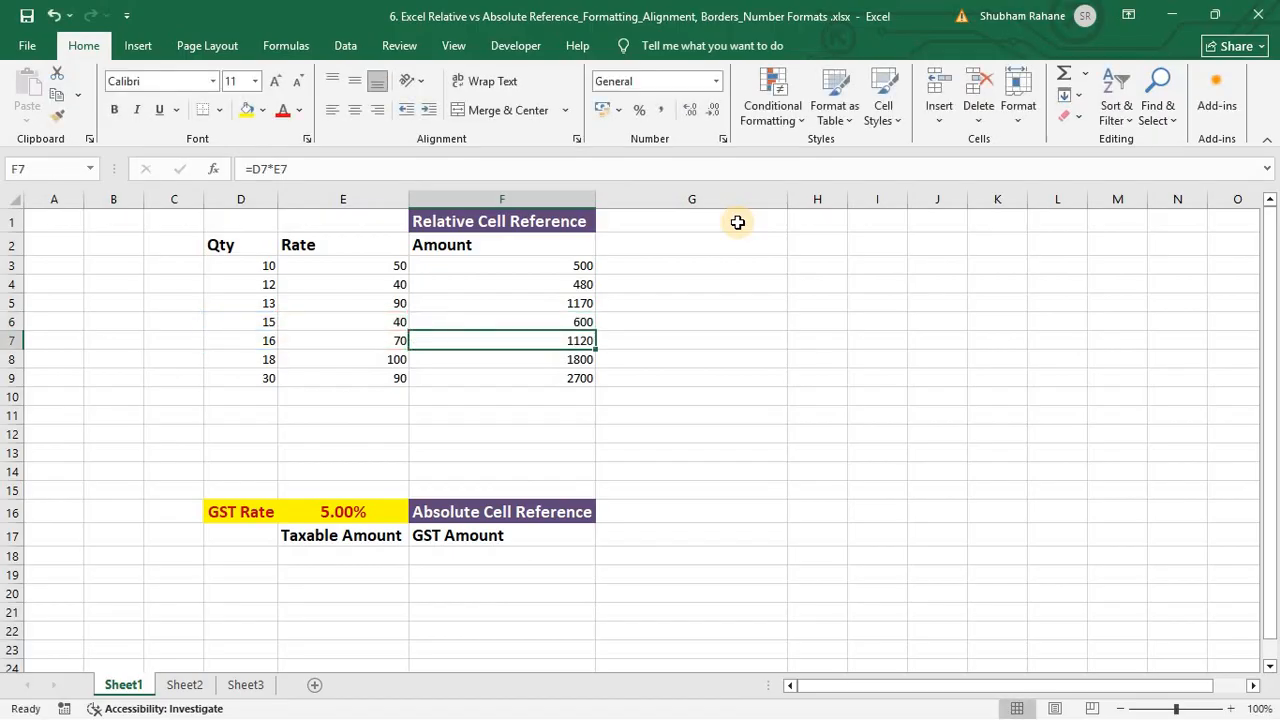
pyautogui.press('Down')
pyautogui.press('F2')
pyautogui.press('Escape')
pyautogui.press('Down')
pyautogui.press('F2')
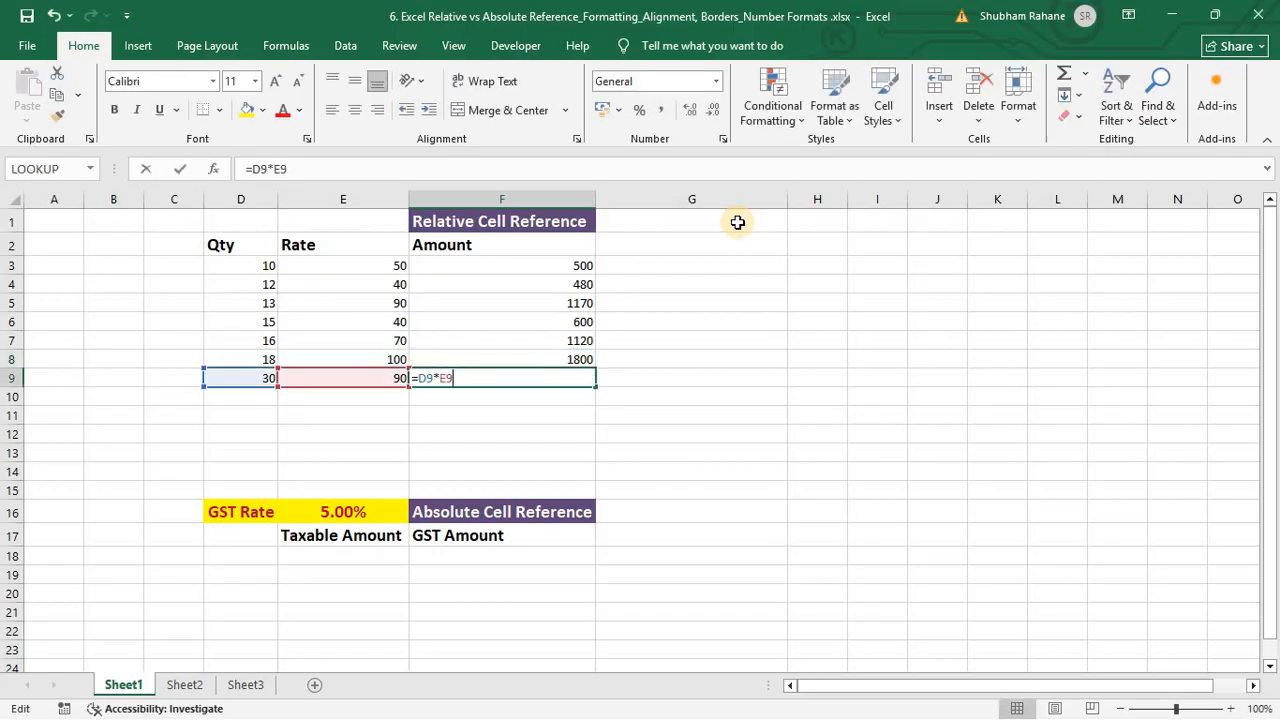
pyautogui.press('Escape')
# Step: Compare F3's =D3*E3 with F4's formula to show references shifting by row
pyautogui.press('Up')
pyautogui.press('Up')
pyautogui.press('Up')
pyautogui.press('Up')
pyautogui.press('Up')
pyautogui.press('Up')
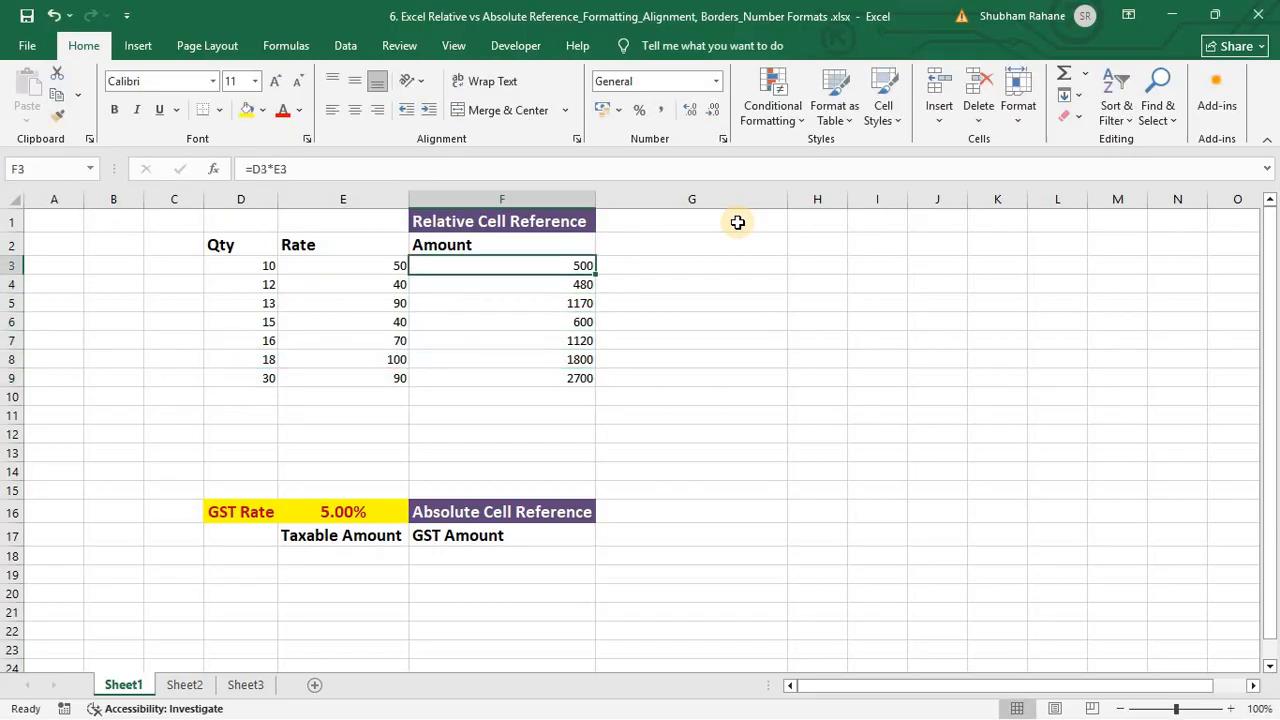
pyautogui.press('F2')
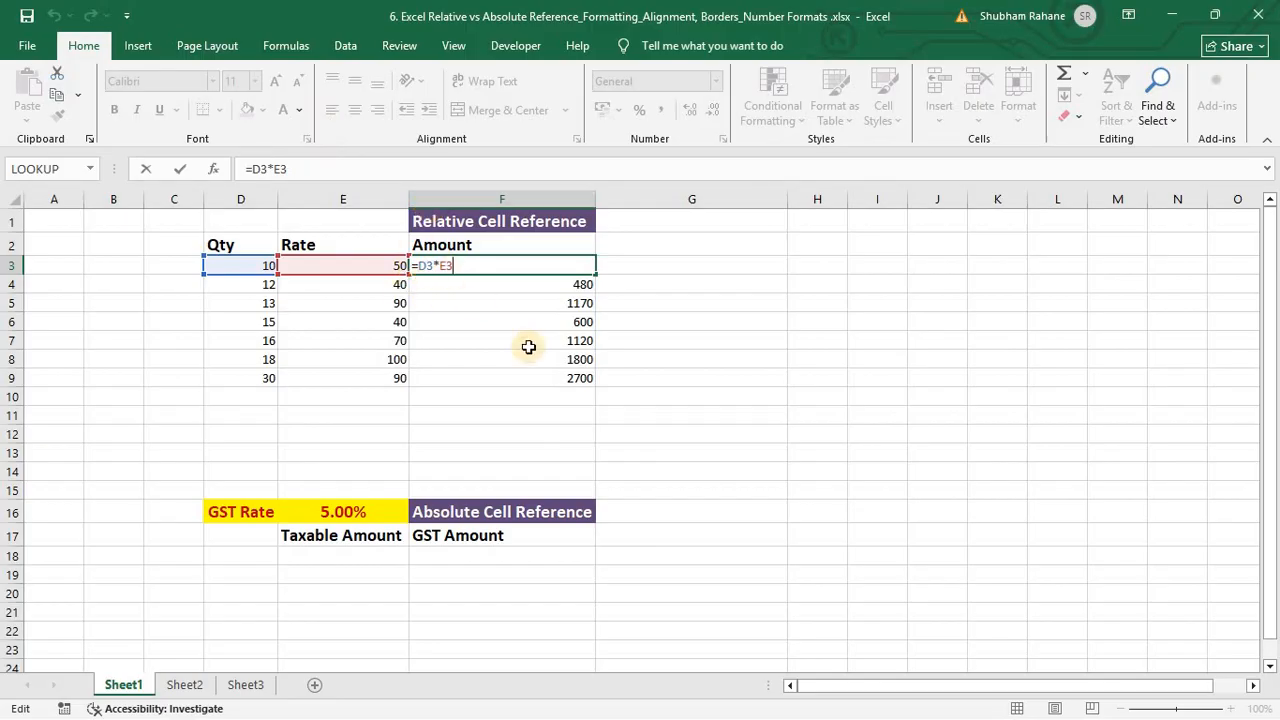
pyautogui.press('Return')
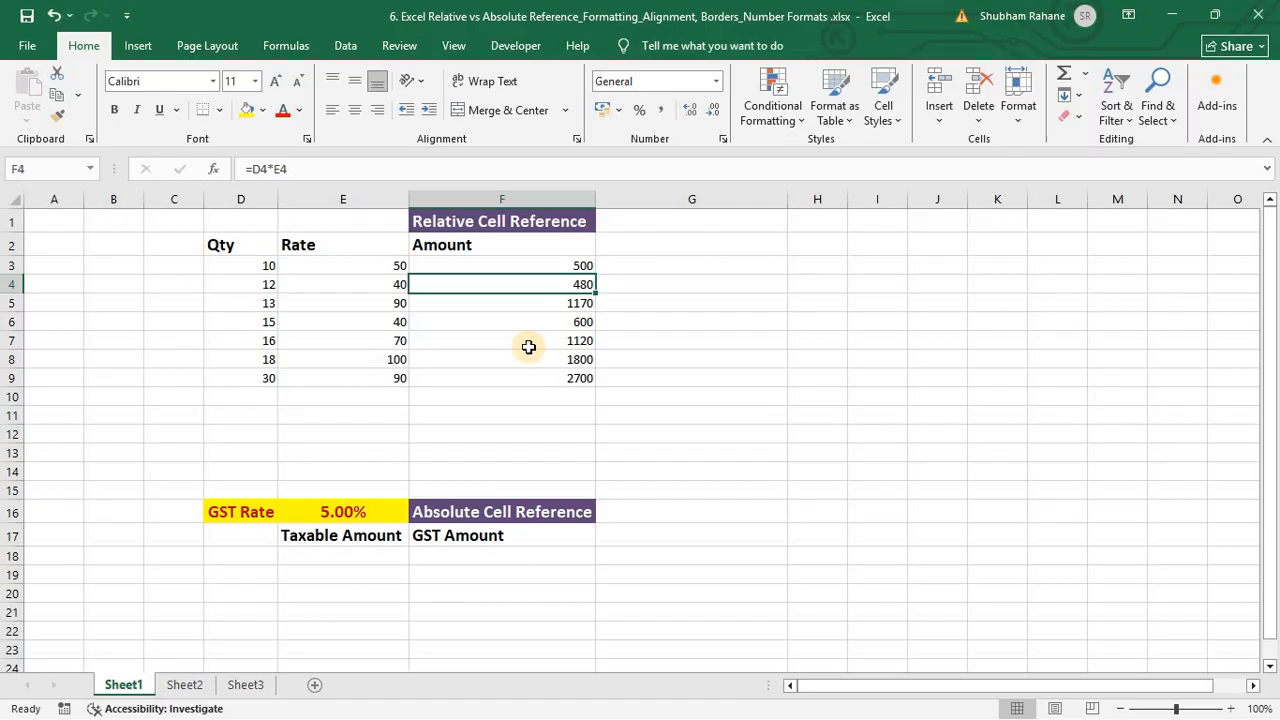
pyautogui.press('F2')
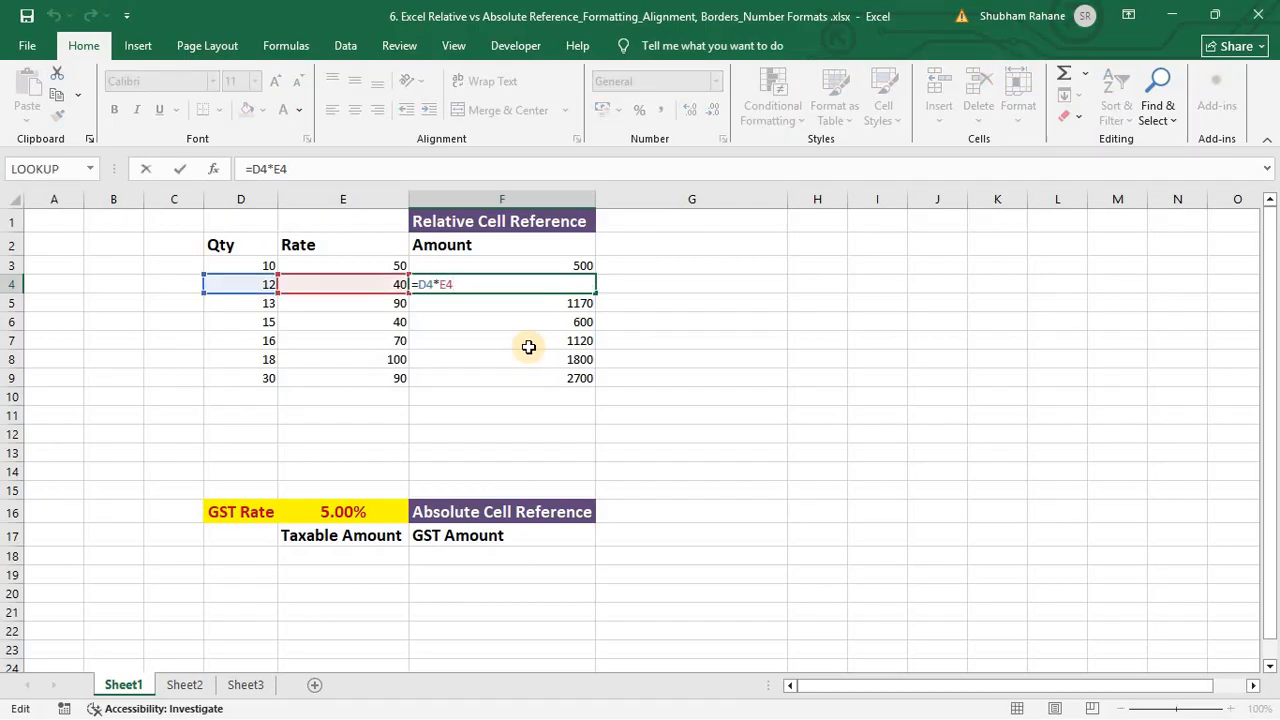
pyautogui.press('Escape')
pyautogui.press('Up')
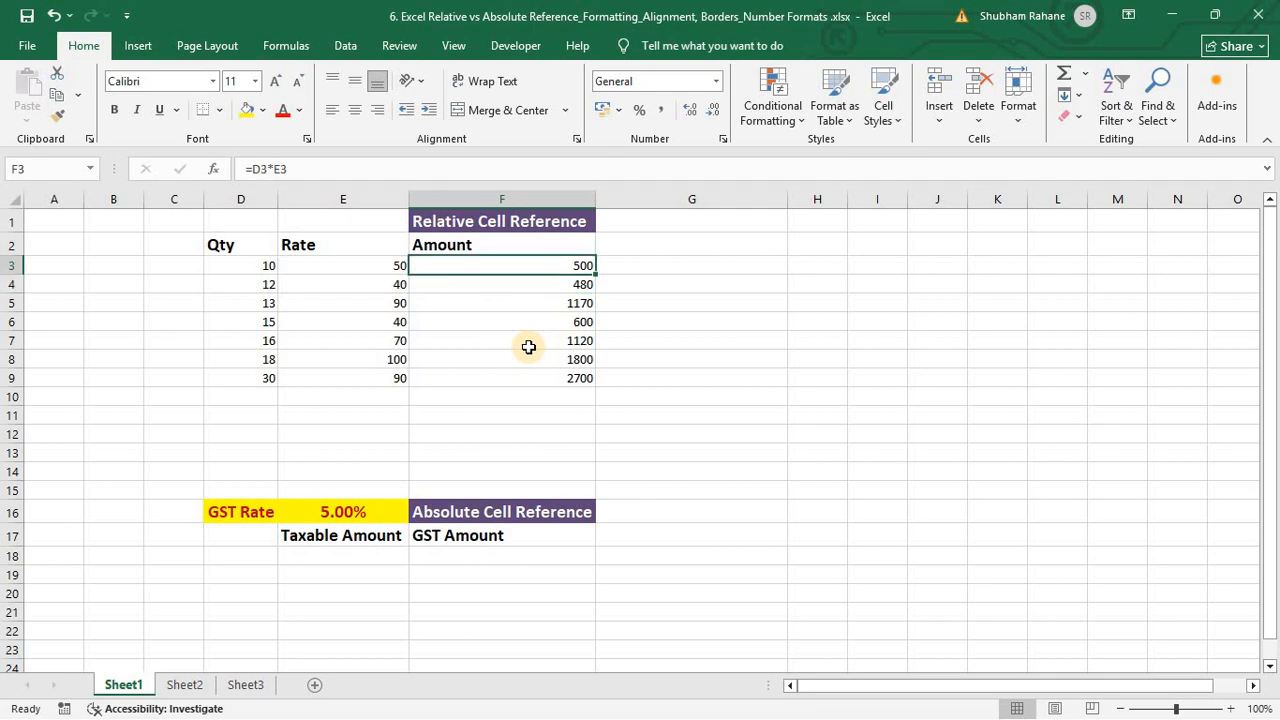
pyautogui.press('Down')
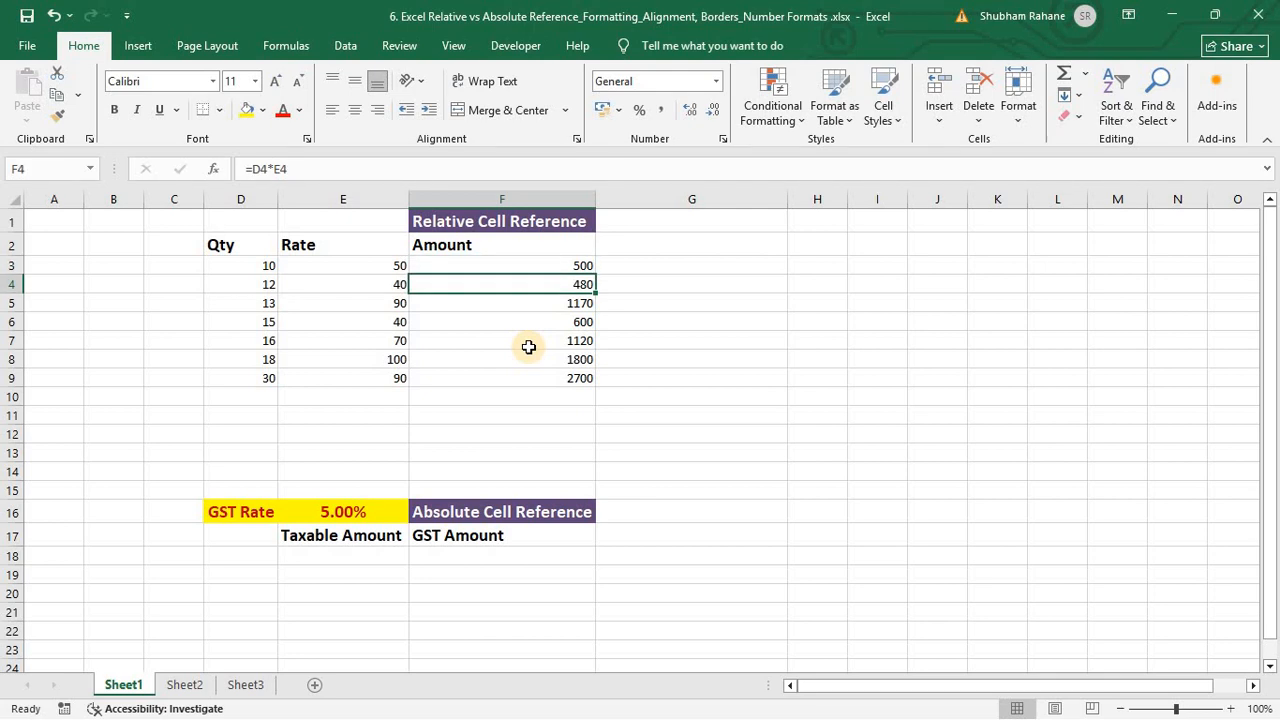
pyautogui.press('Up')
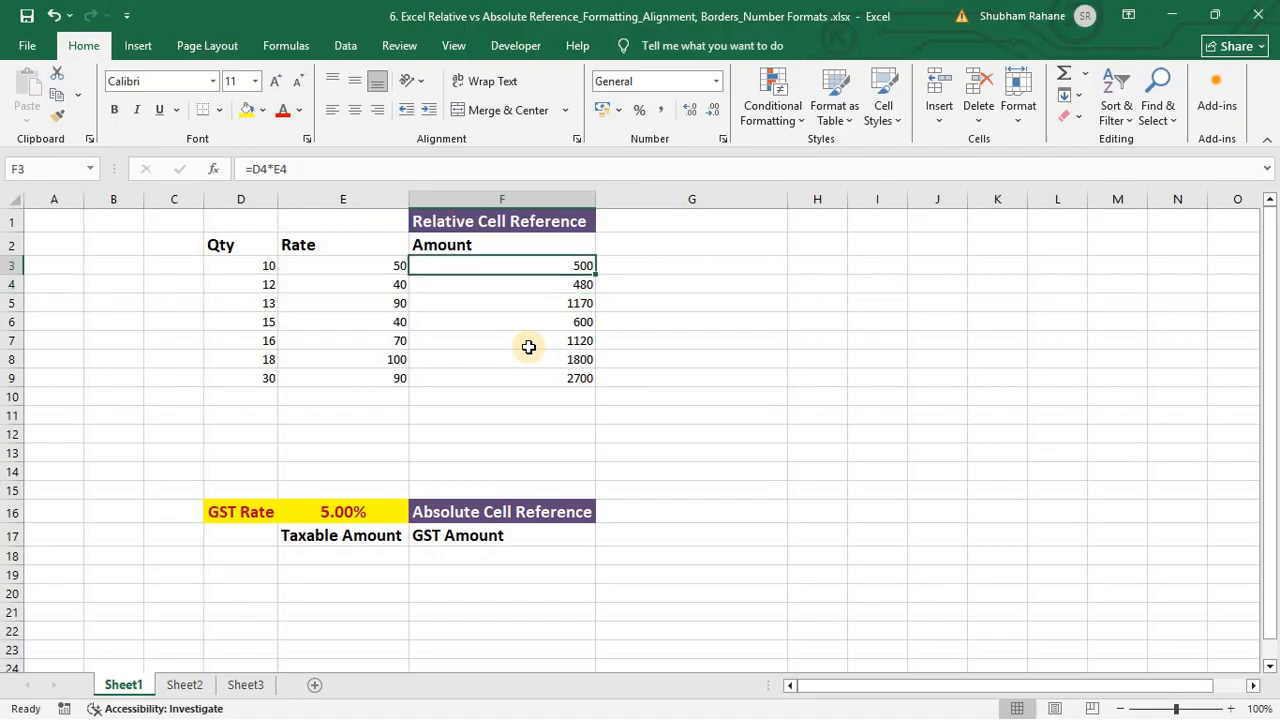
pyautogui.press('Down')
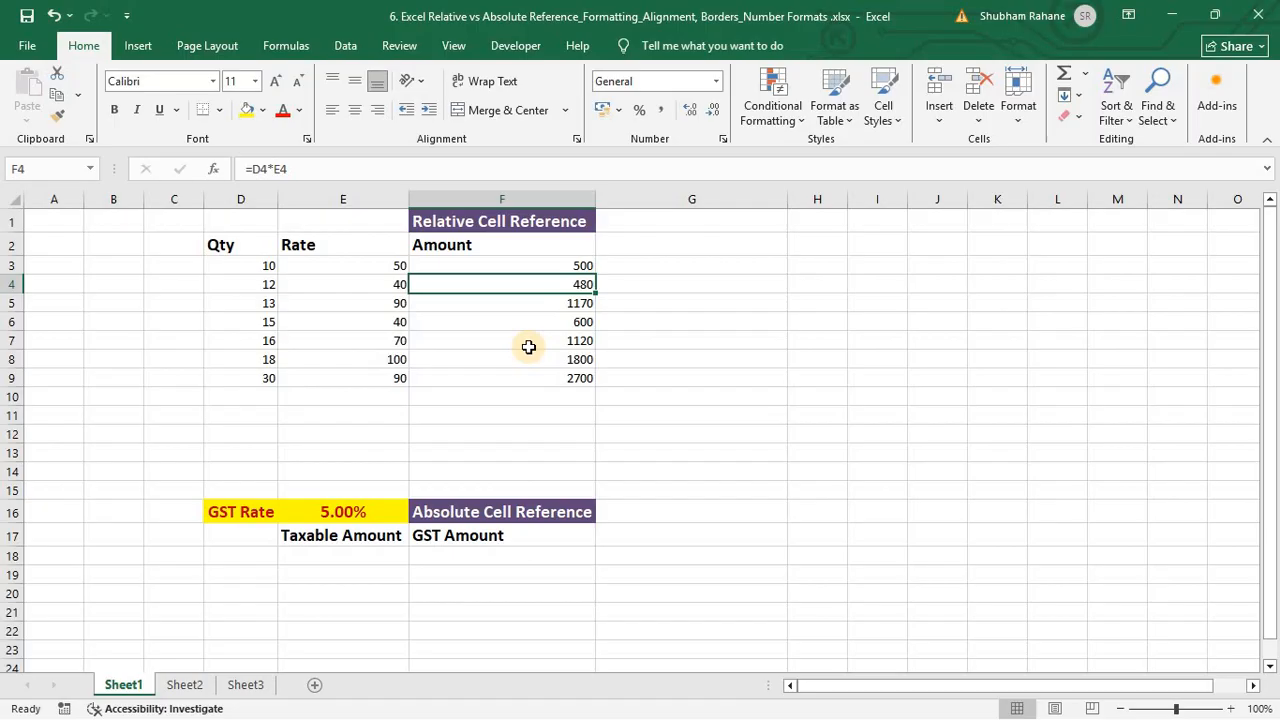
pyautogui.press('Up')
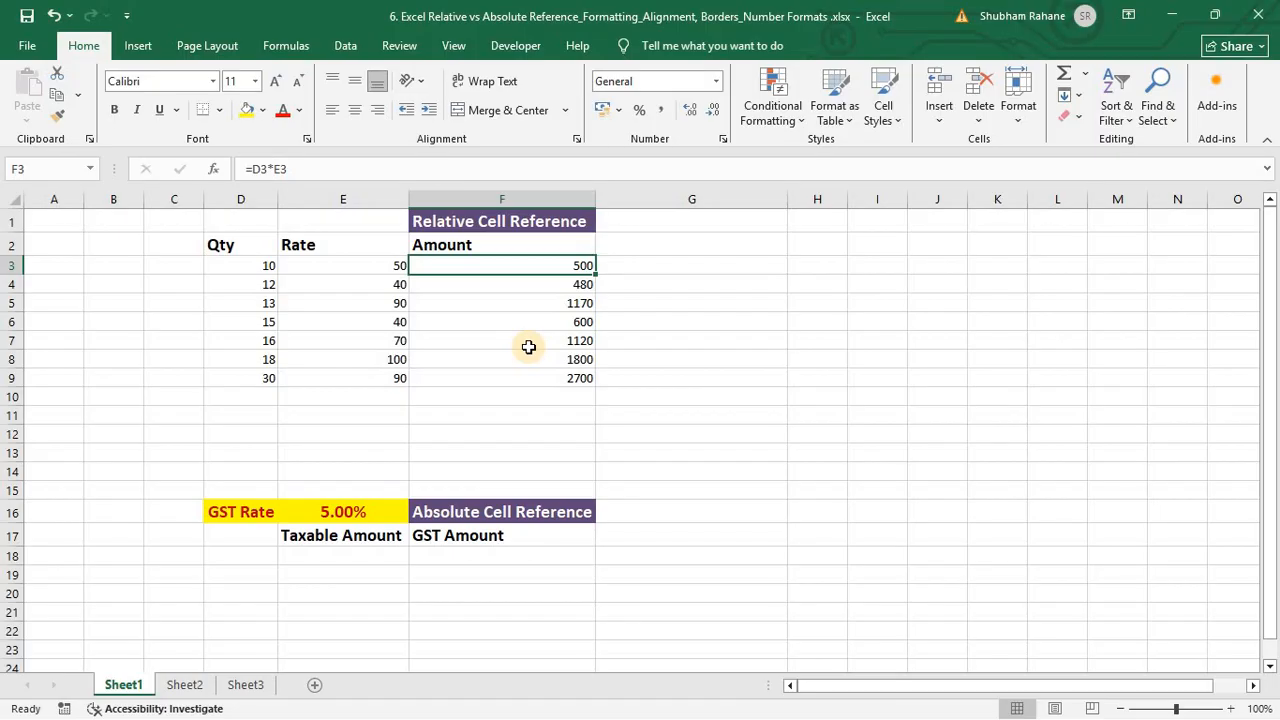
pyautogui.press('Down')
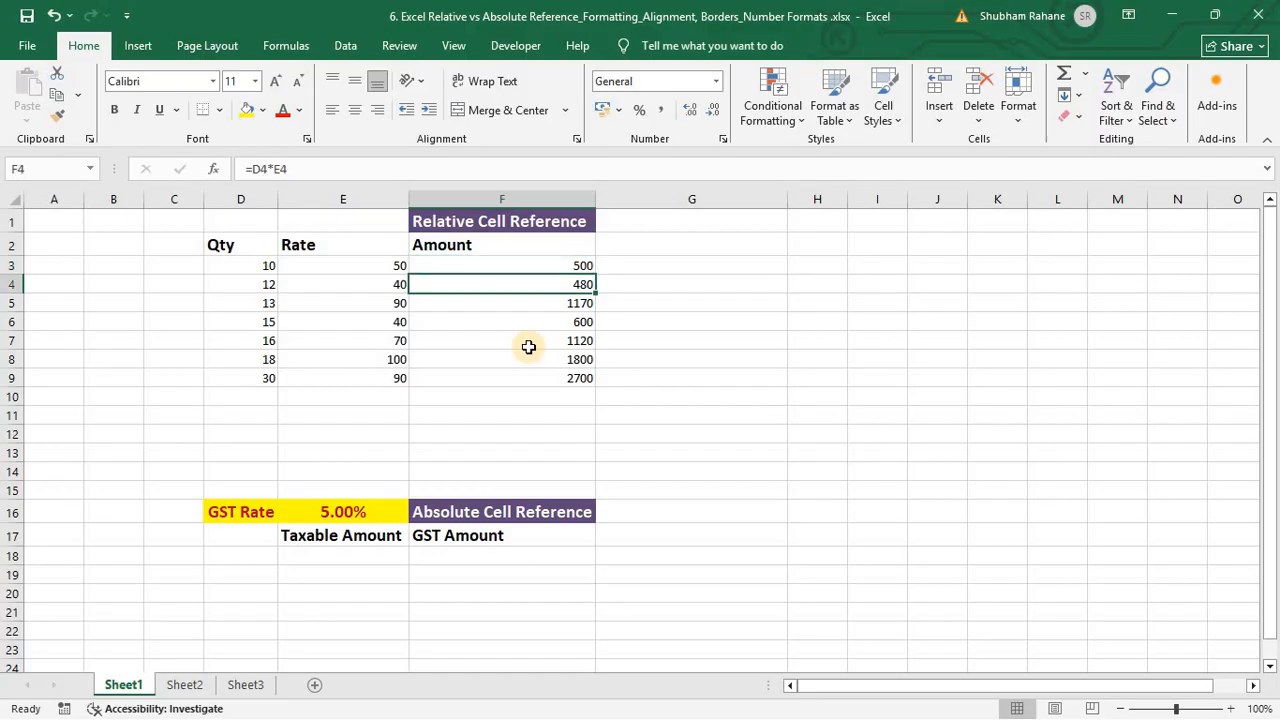
pyautogui.press('Up')
pyautogui.press('F2')
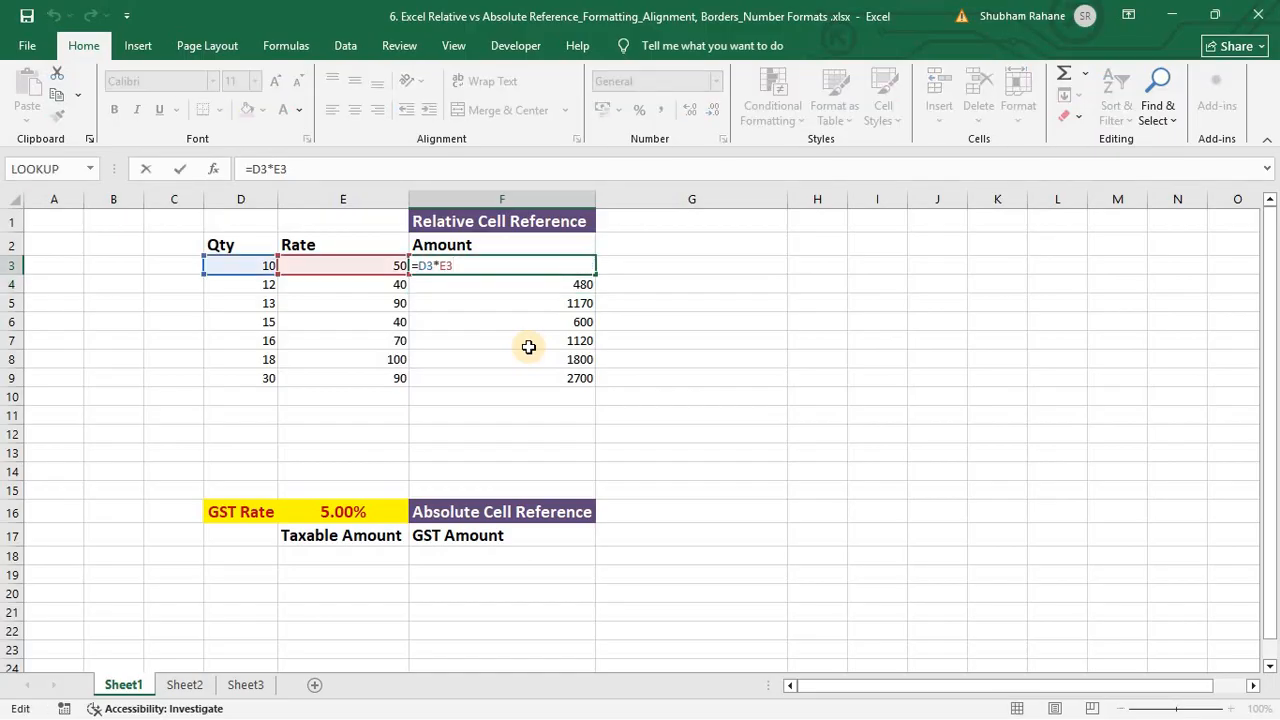
pyautogui.press('Escape')
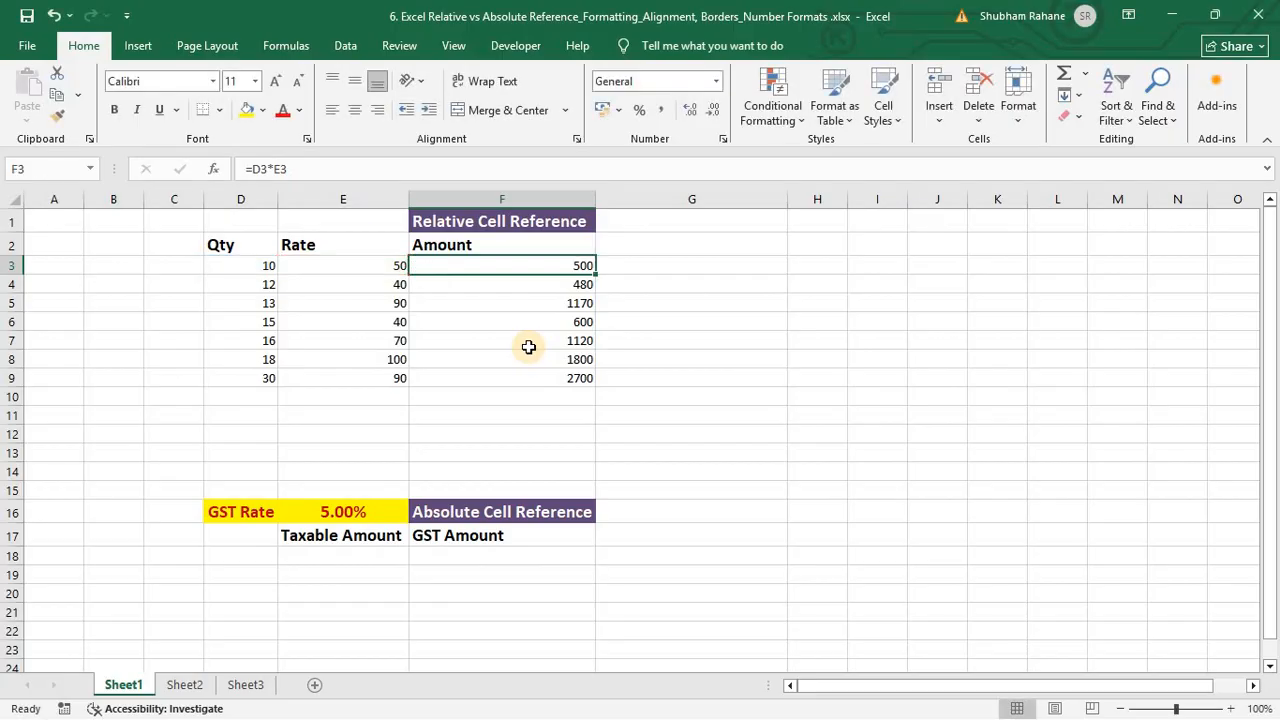
pyautogui.press('Down')
pyautogui.hotkey('shift', 'space')
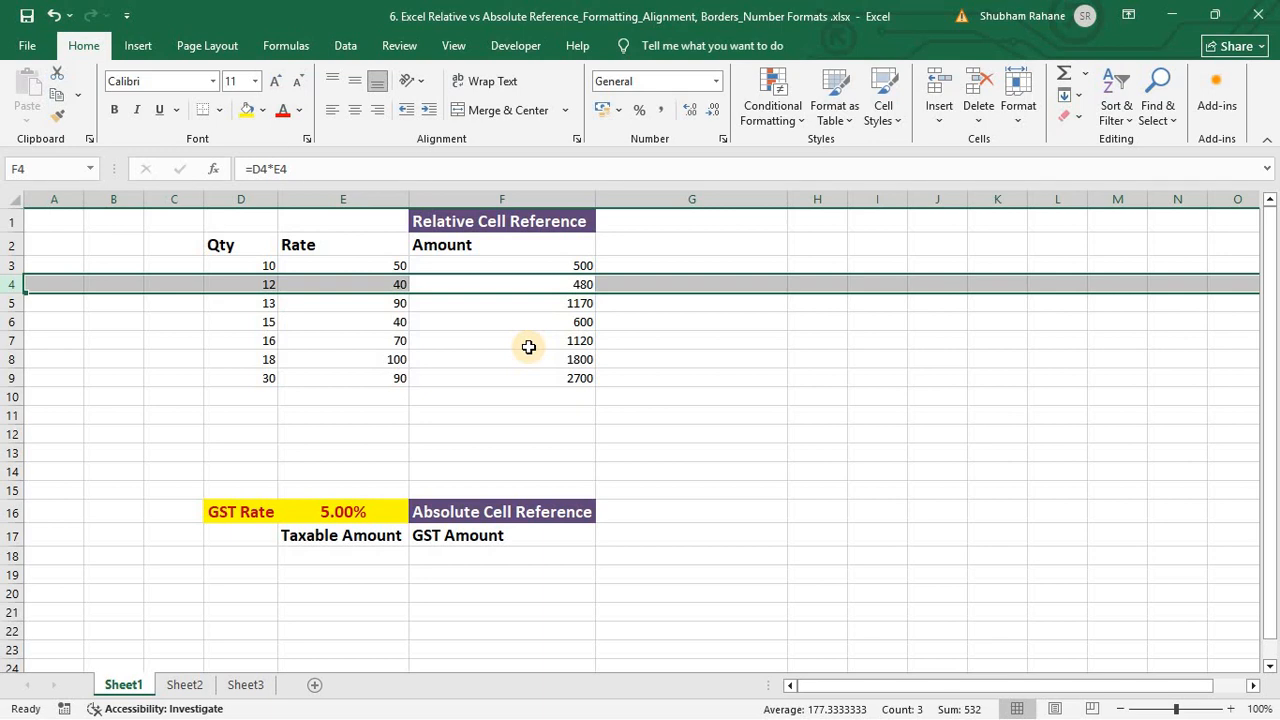
pyautogui.press('Down')
pyautogui.press('Up')
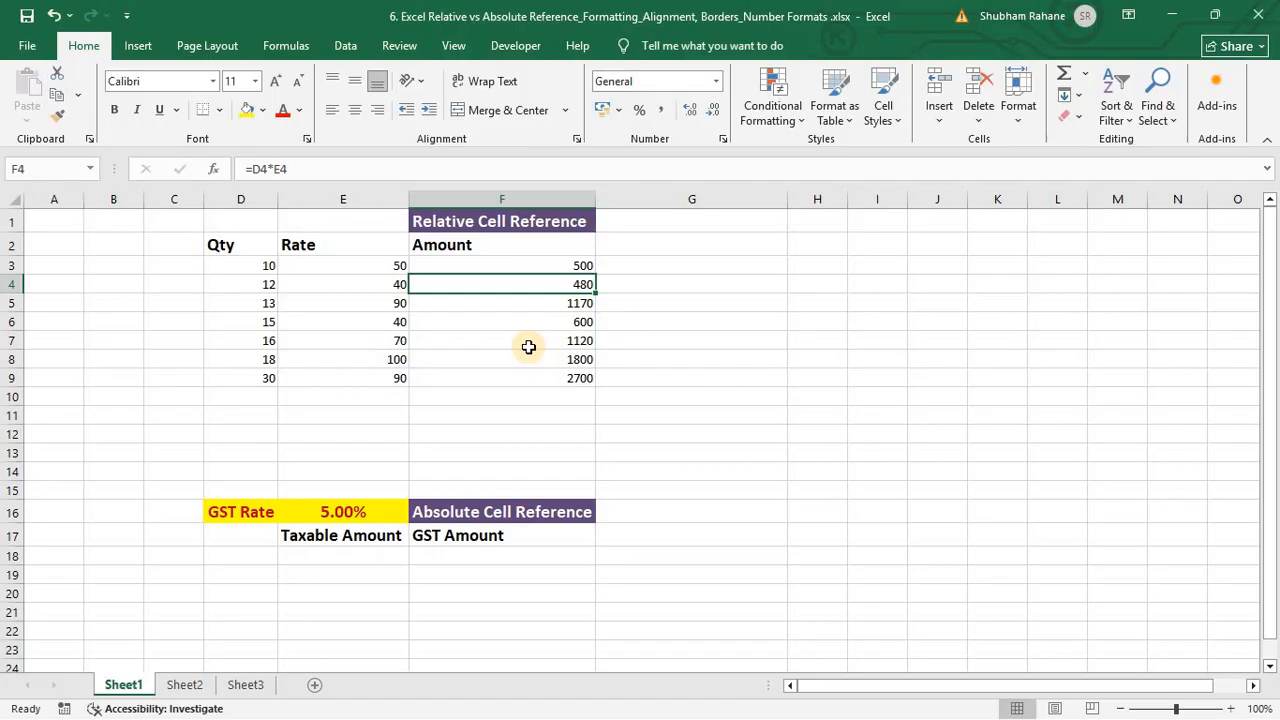
# Step: Recheck F5 and F9, confirming F9 holds =D9*E9 returning 2700
pyautogui.press('Down')
pyautogui.press('F2')
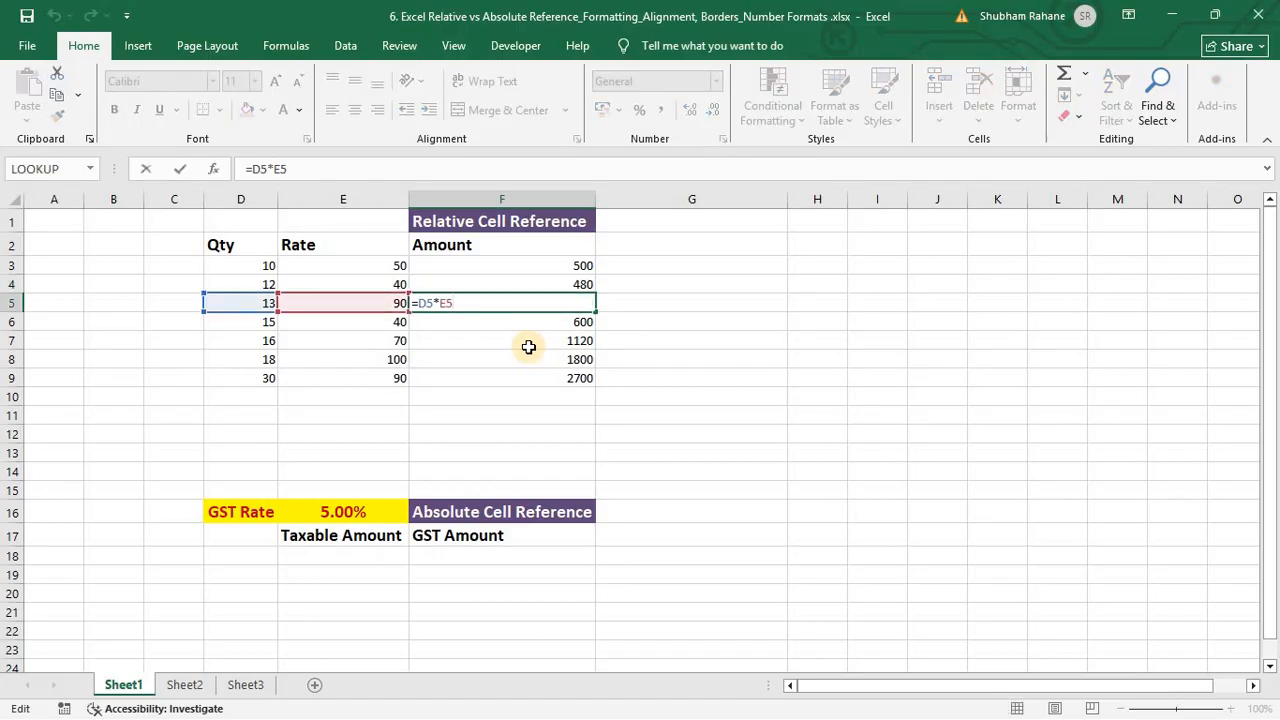
pyautogui.hotkey('ctrl', 'Return')
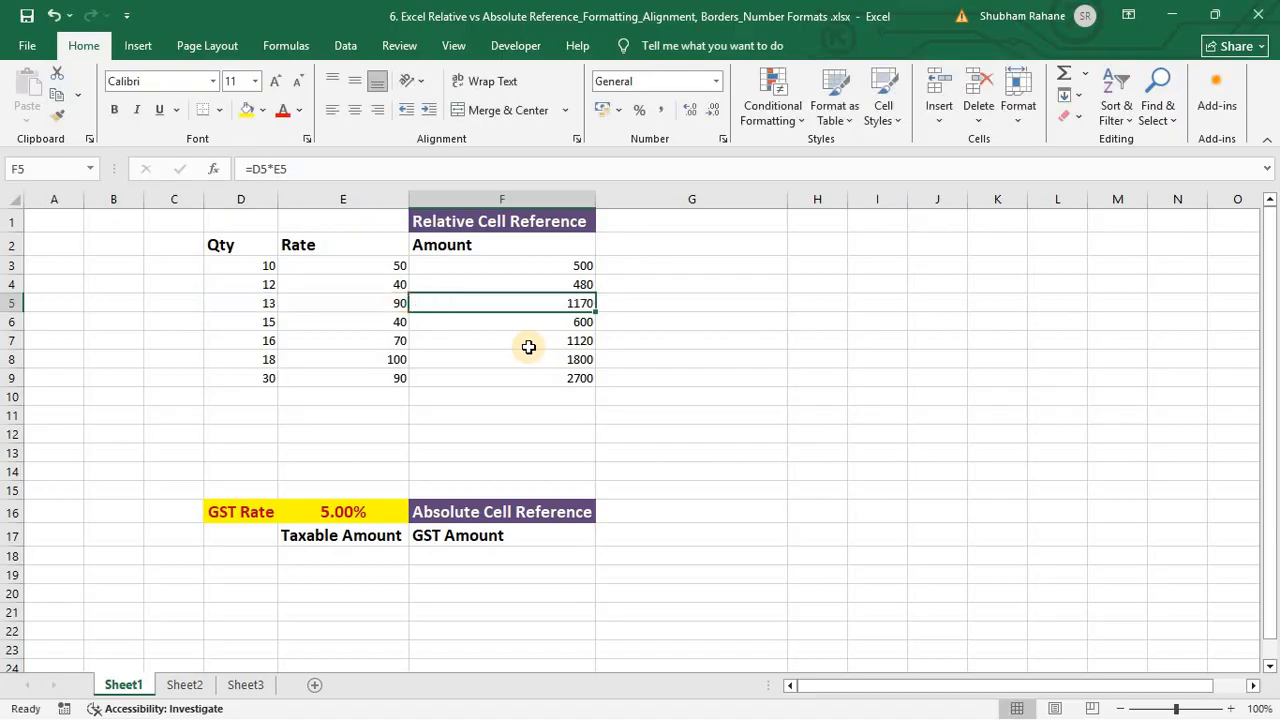
pyautogui.press('Down')
pyautogui.press('Down')
pyautogui.press('Down')
pyautogui.press('Down')
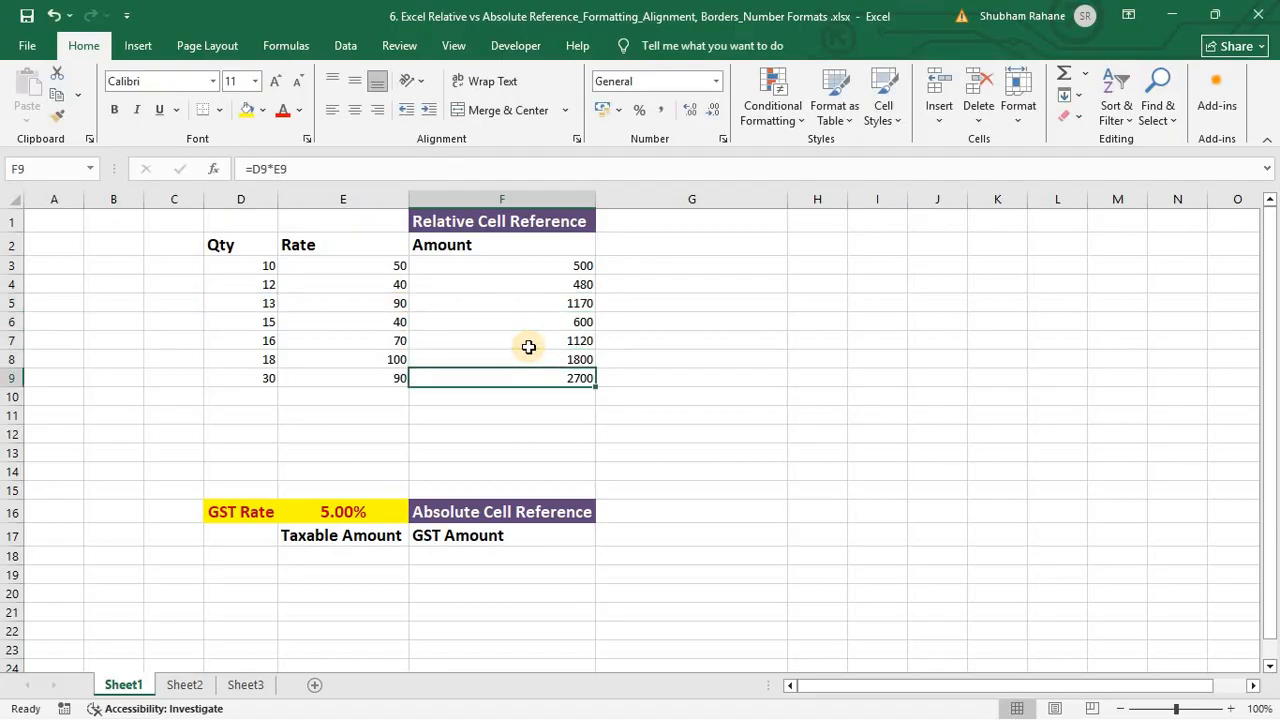
pyautogui.press('F2')
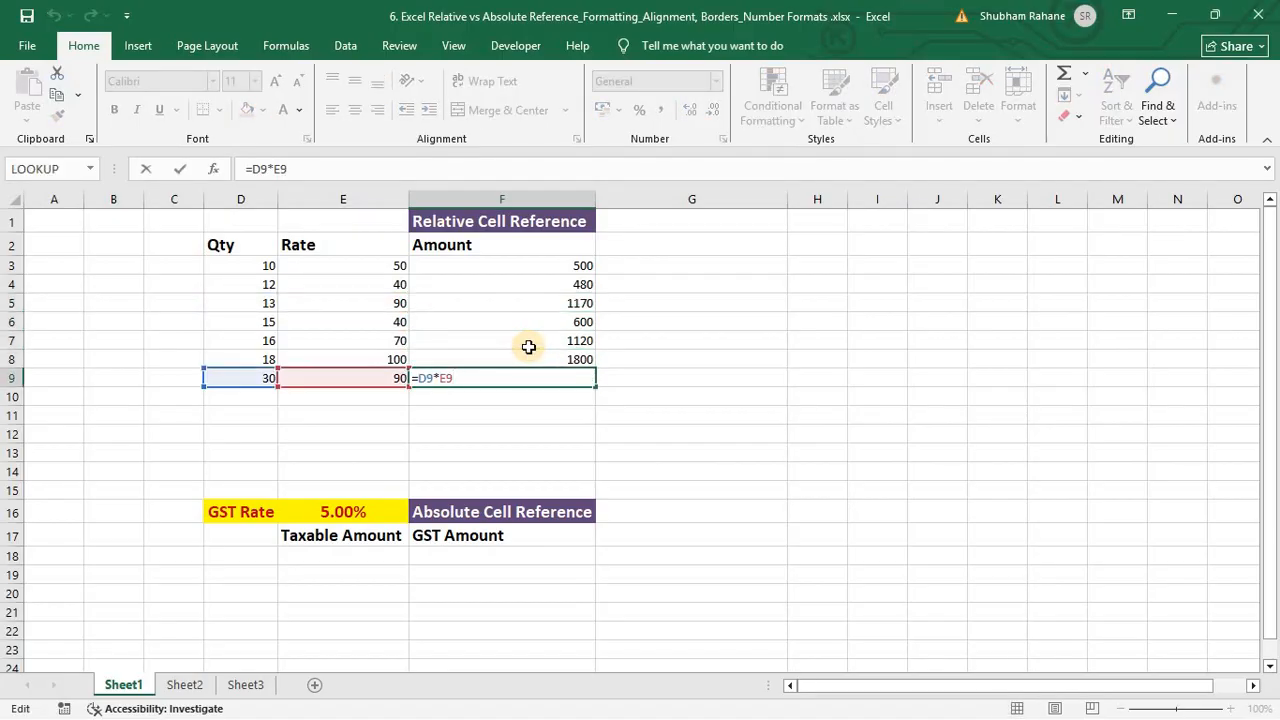
pyautogui.hotkey('ctrl', 'Return')
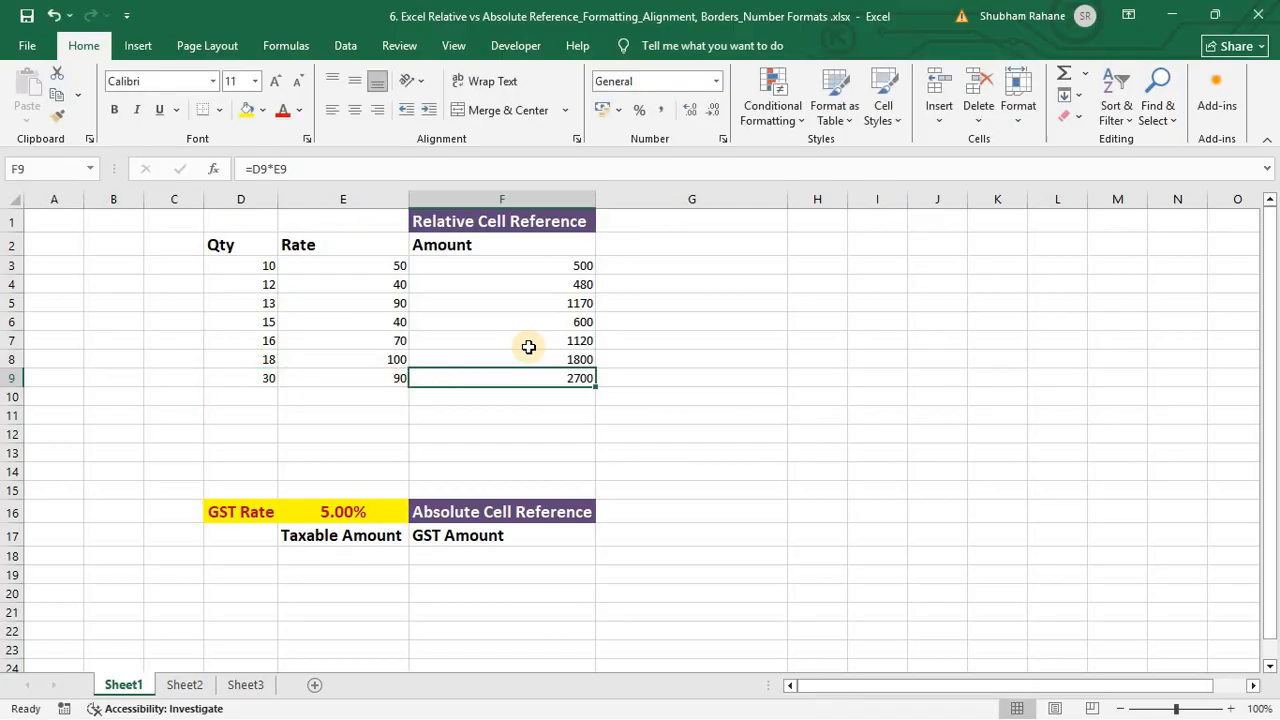
pyautogui.press('Down')
pyautogui.press('Down')
pyautogui.press('Down')
pyautogui.press('Down')
pyautogui.press('Down')
pyautogui.press('Down')
pyautogui.press('Down')
pyautogui.press('Down')
pyautogui.press('Down')
pyautogui.press('Down')
pyautogui.press('Down')
pyautogui.press('Down')
pyautogui.press('Down')
pyautogui.press('Down')
pyautogui.press('Down')
pyautogui.press('Down')
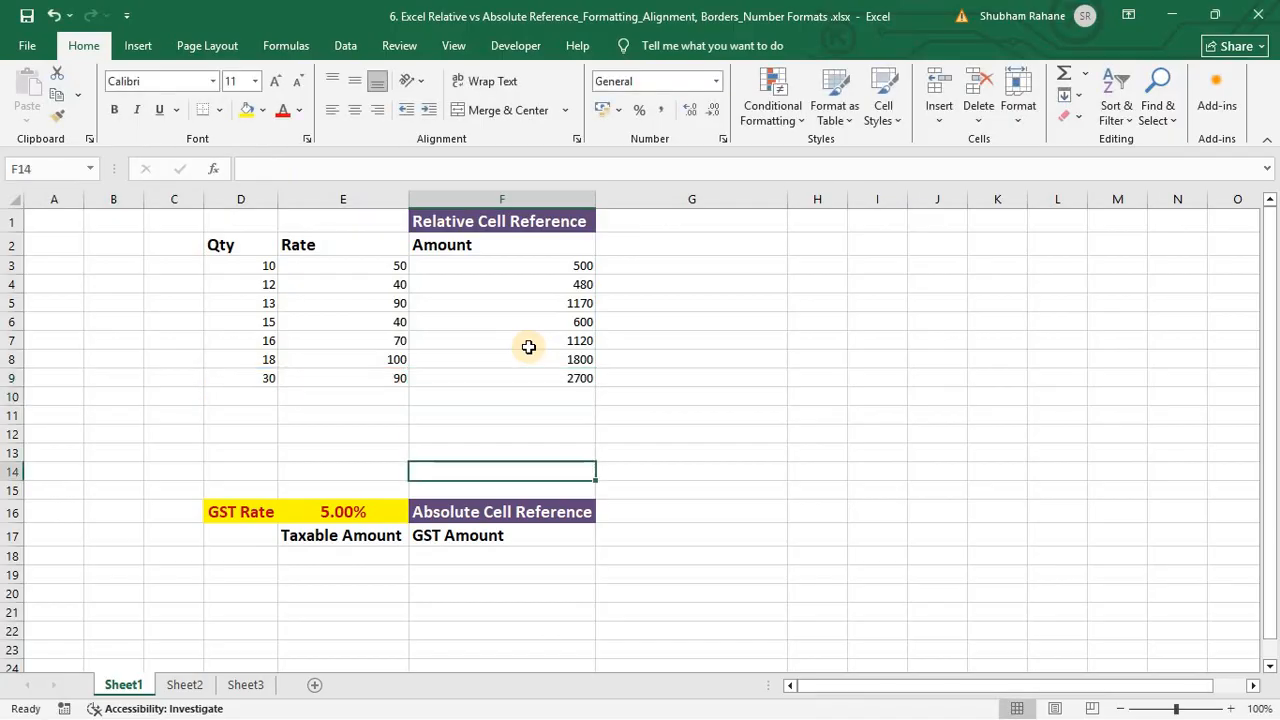
# Step: Enter taxable amounts 500, 200, 700, 700, 800 and 600 in E18:E23
pyautogui.press('Down')
pyautogui.press('Down')
pyautogui.press('Down')
pyautogui.press('Down')
pyautogui.press('Down')
pyautogui.press('Down')
pyautogui.press('Down')
pyautogui.press('Down')
pyautogui.press('Down')
pyautogui.press('Down')
pyautogui.press('Down')
pyautogui.press('Down')
pyautogui.press('Down')
pyautogui.press('Down')
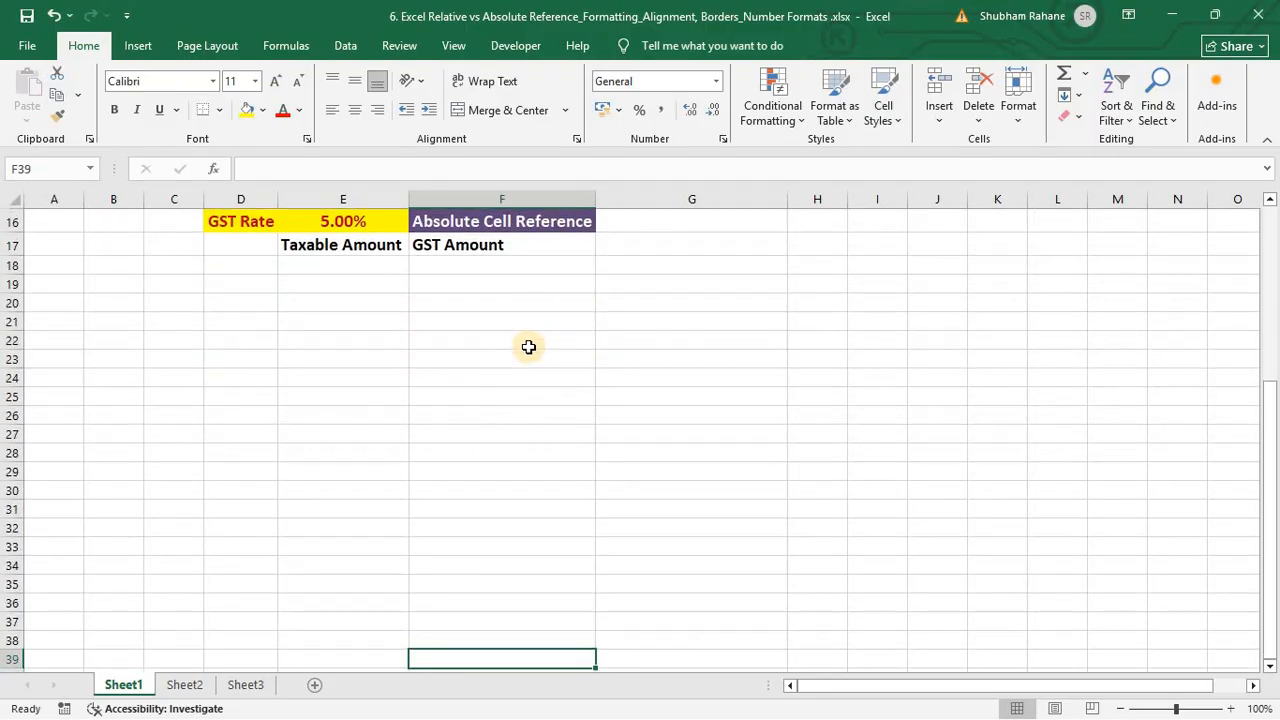
pyautogui.click(341, 261)
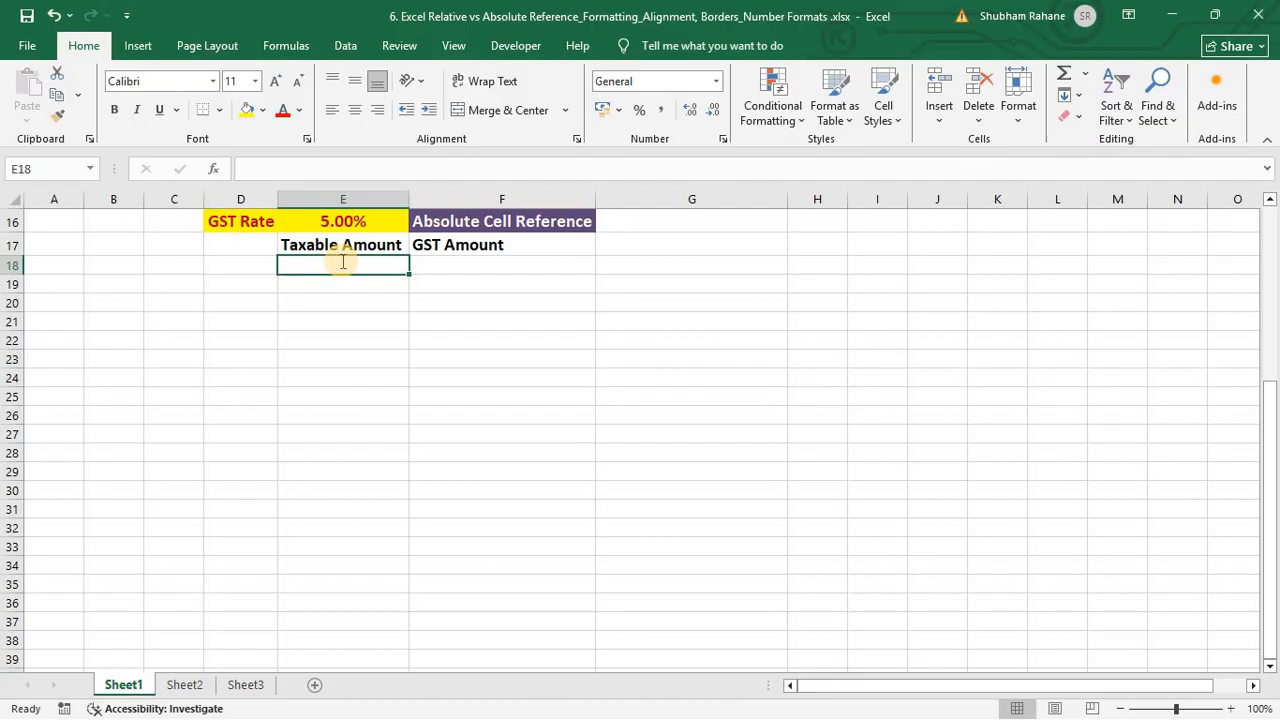
pyautogui.write('500')
pyautogui.press('Return')
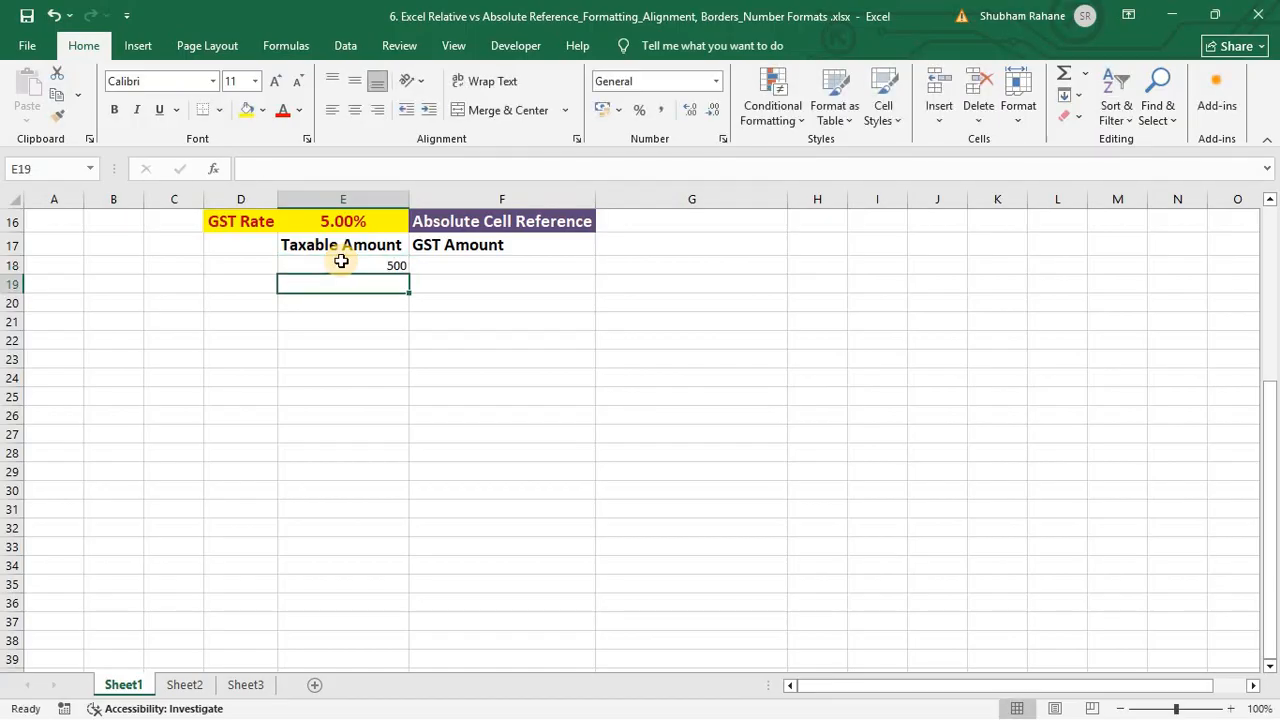
pyautogui.write('200')
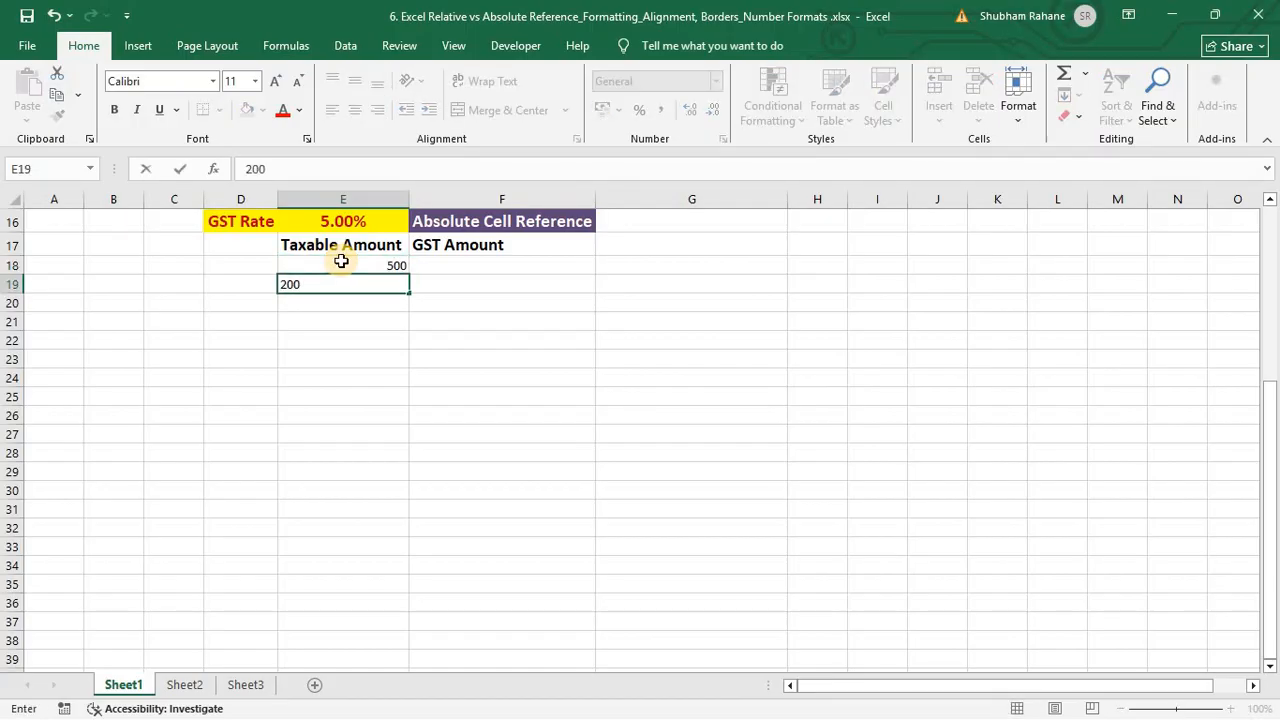
pyautogui.press('Return')
pyautogui.write('7-0')
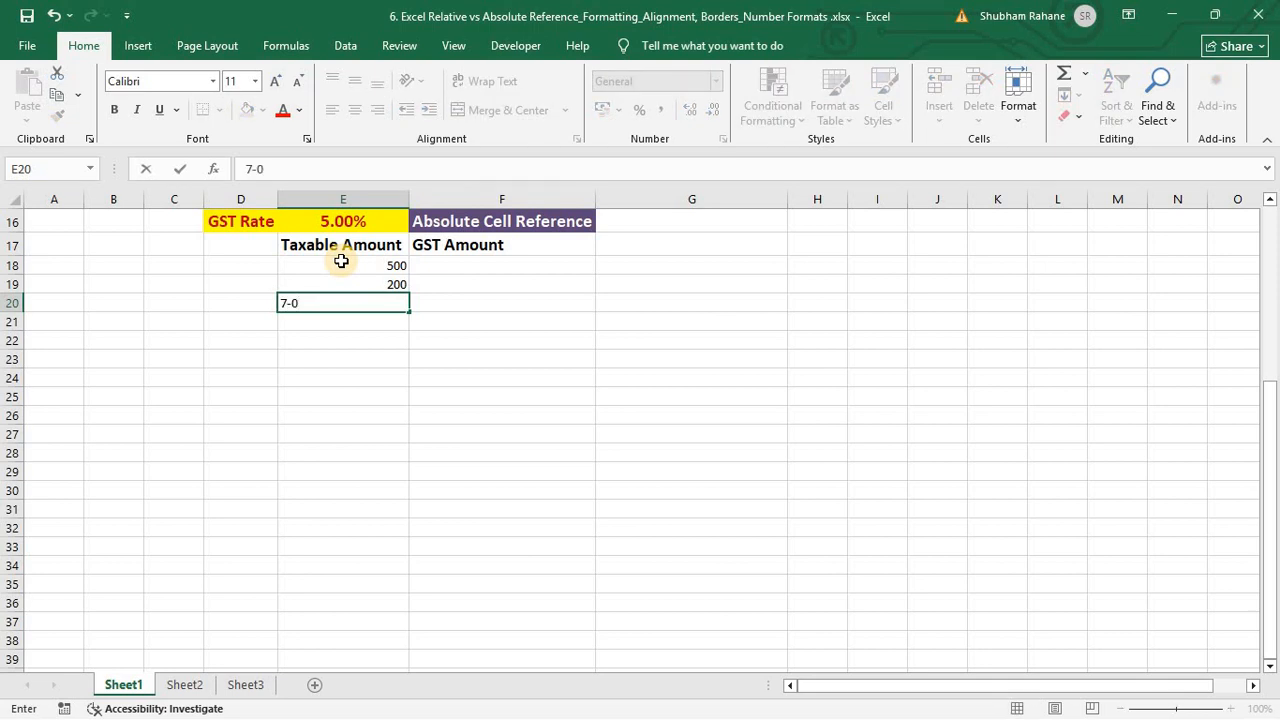
pyautogui.press('BackSpace')
pyautogui.press('BackSpace')
pyautogui.write('00')
pyautogui.press('Return')
pyautogui.write('700')
pyautogui.press('Return')
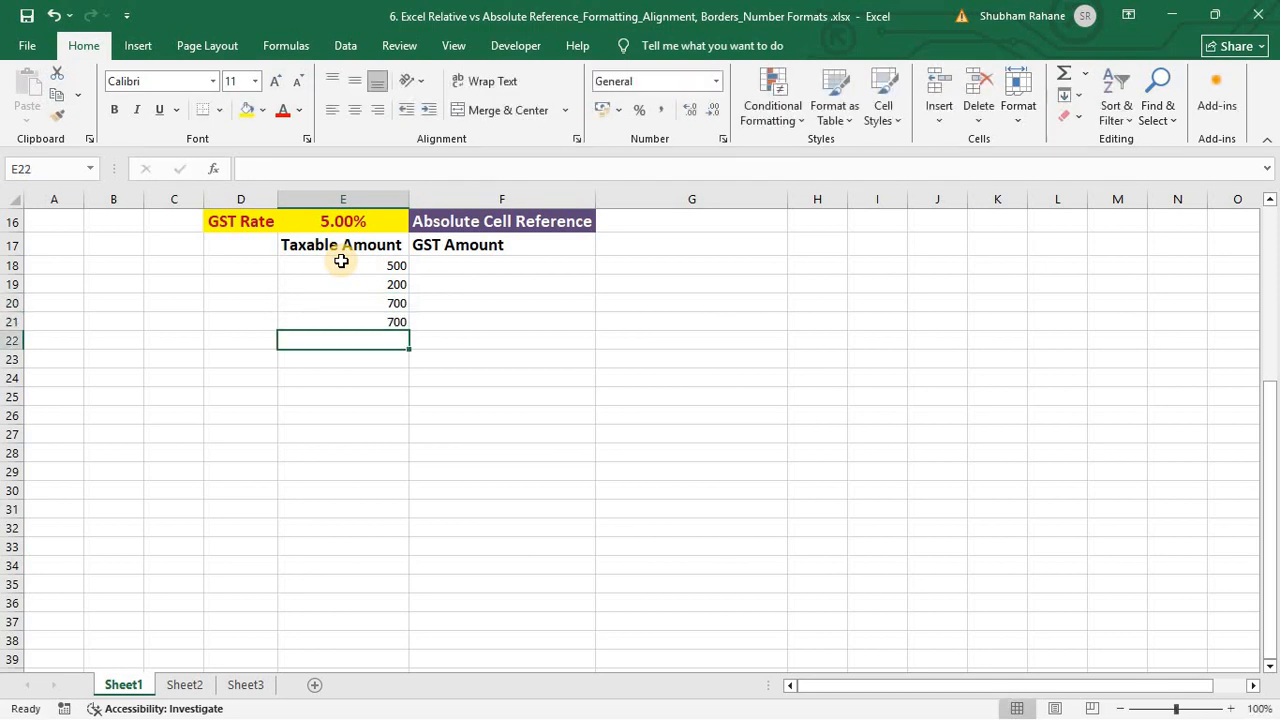
pyautogui.write('800')
pyautogui.press('Return')
pyautogui.write('600')
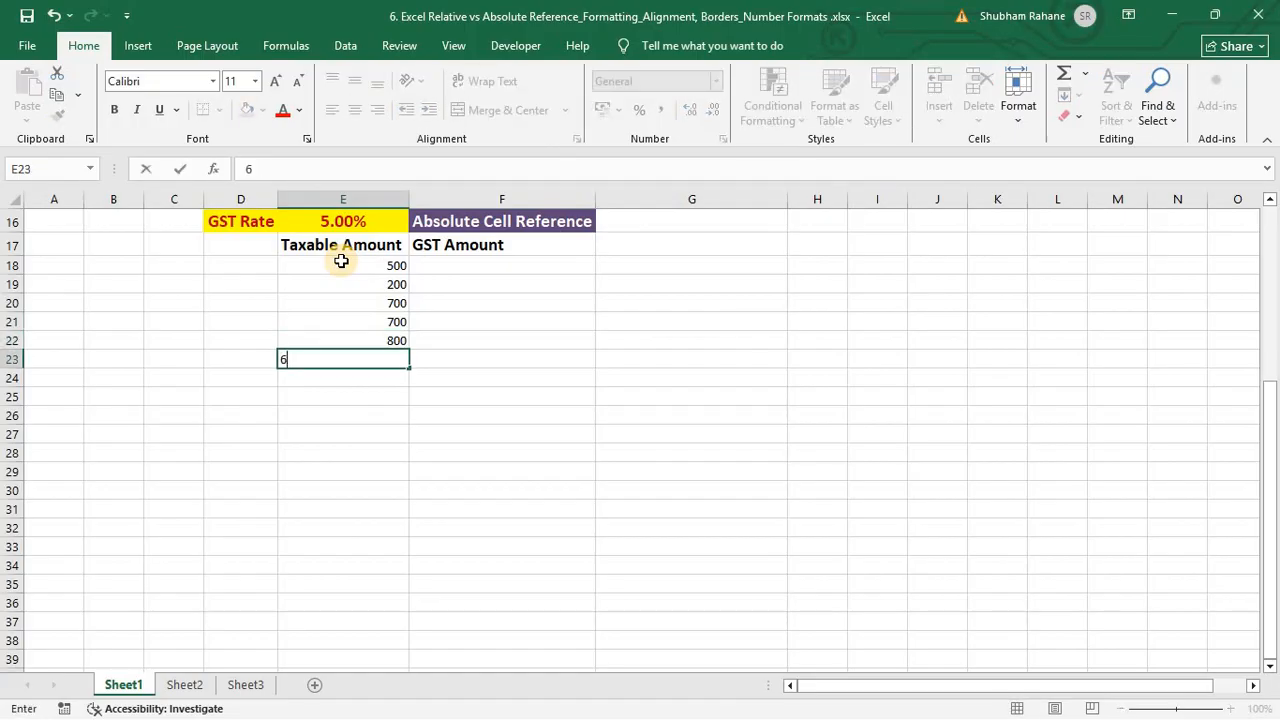
pyautogui.press('Return')
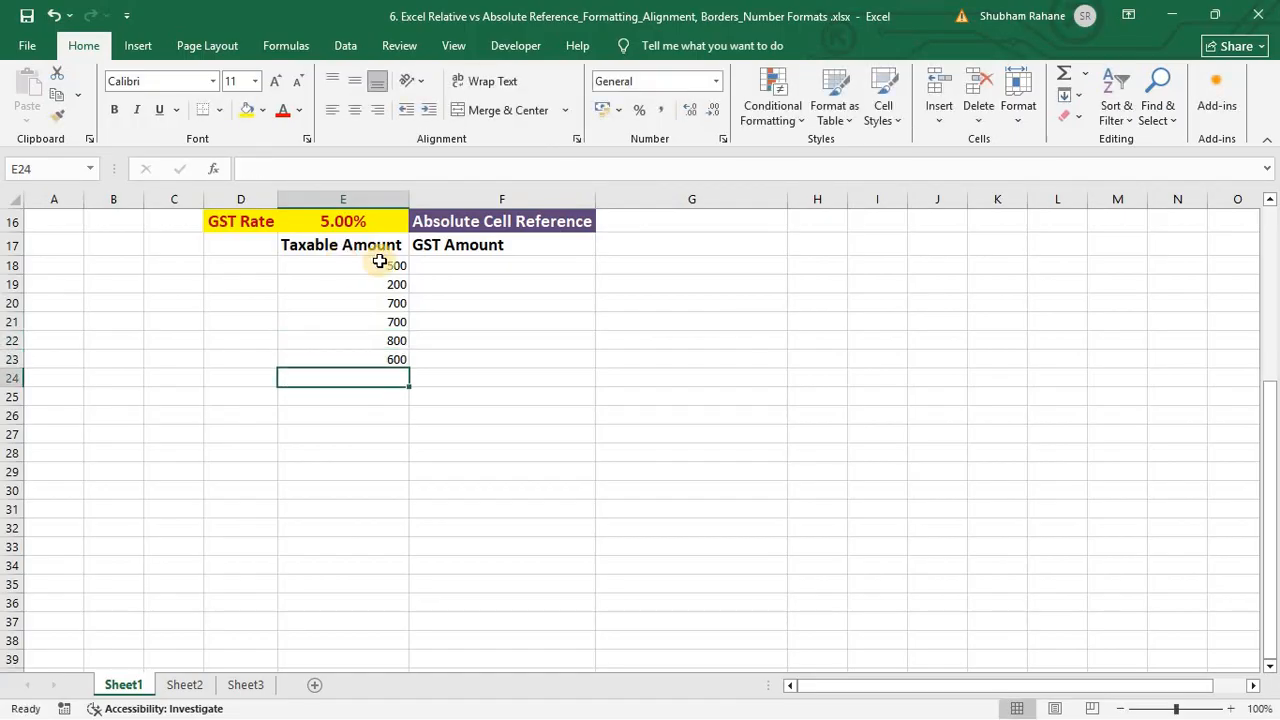
# Step: Highlight the taxable amounts E18:E23 and GST Amount range F17:F23, ending on F18
pyautogui.click(493, 262)
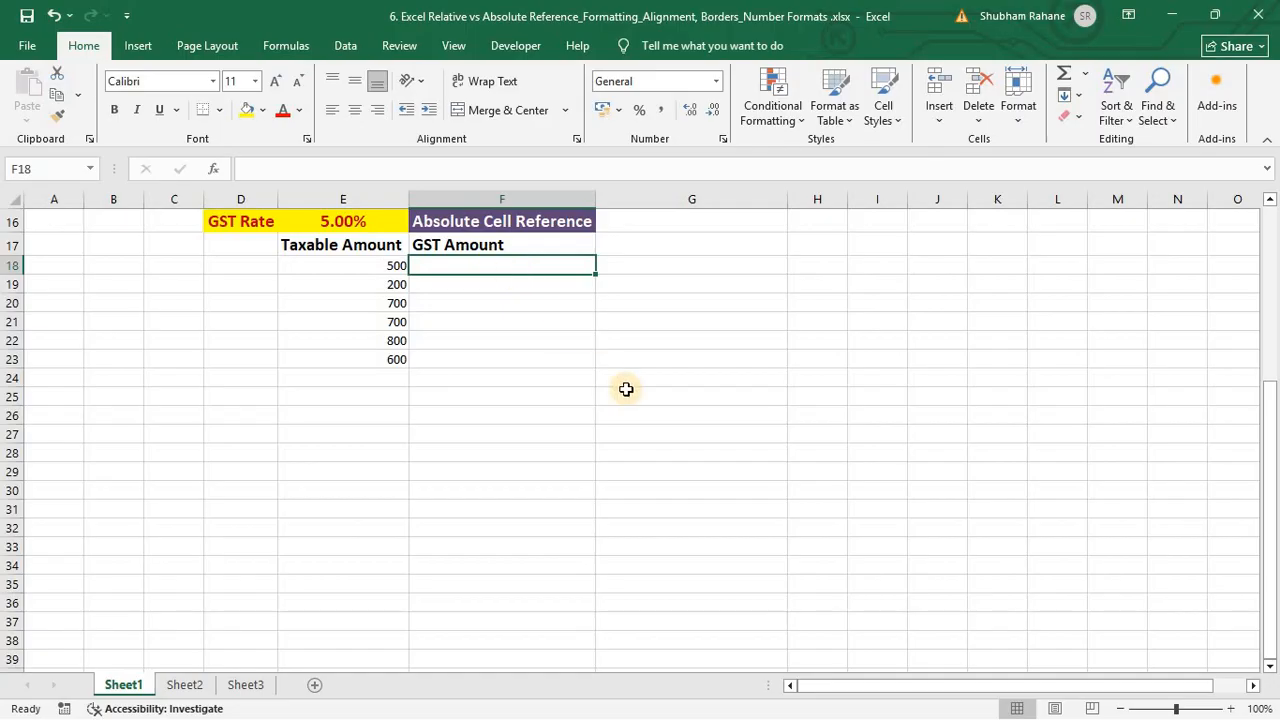
pyautogui.press('Left')
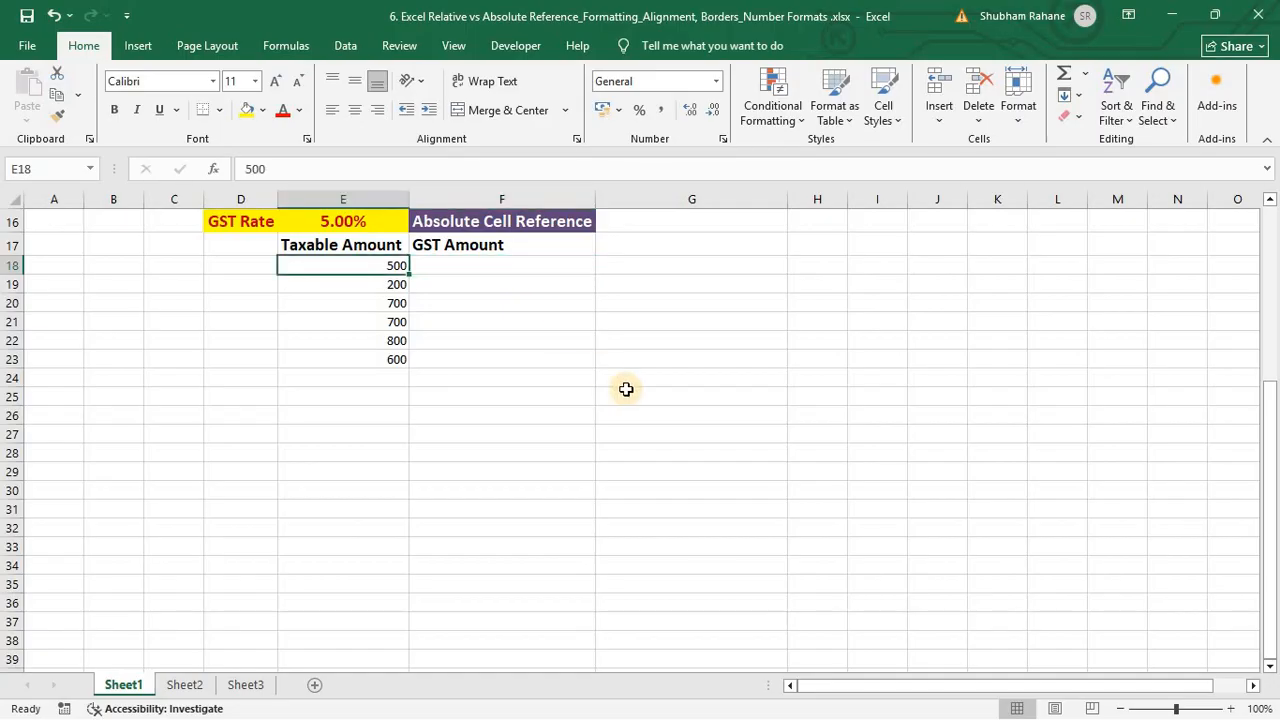
pyautogui.hotkey('ctrl', 'shift', 'Down')
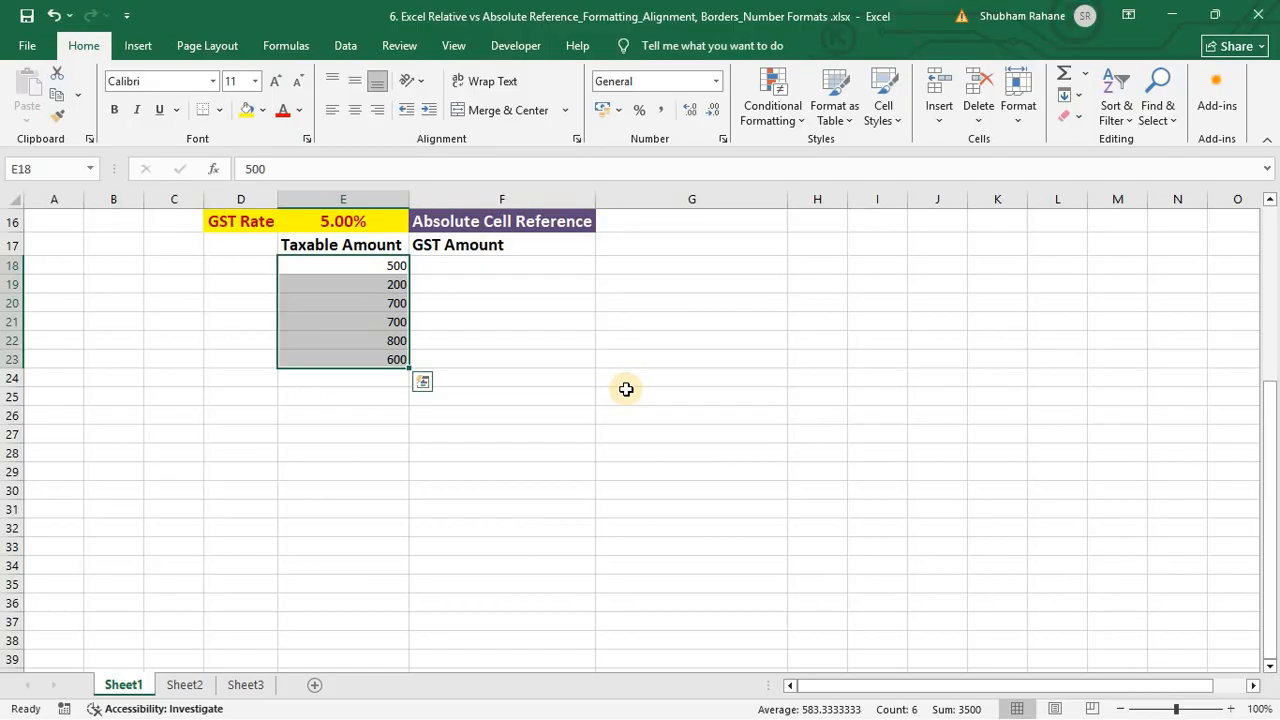
pyautogui.press('Right')
pyautogui.press('Up')
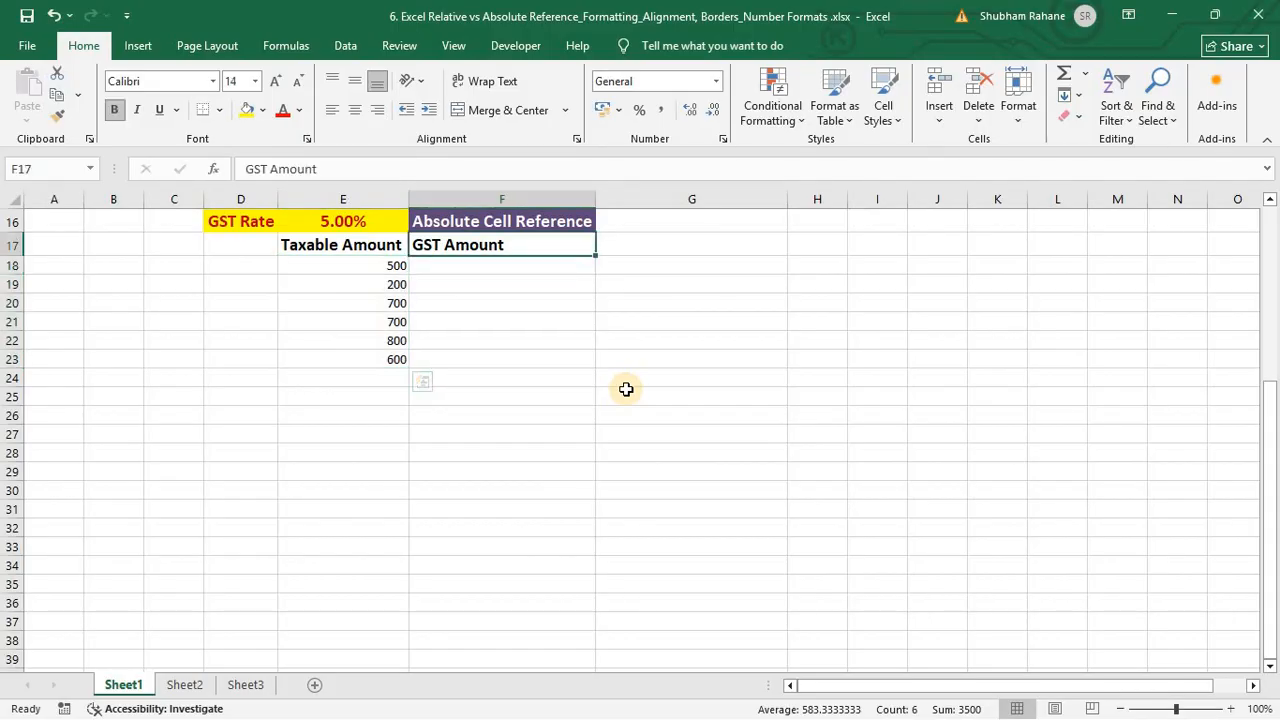
pyautogui.press('Down')
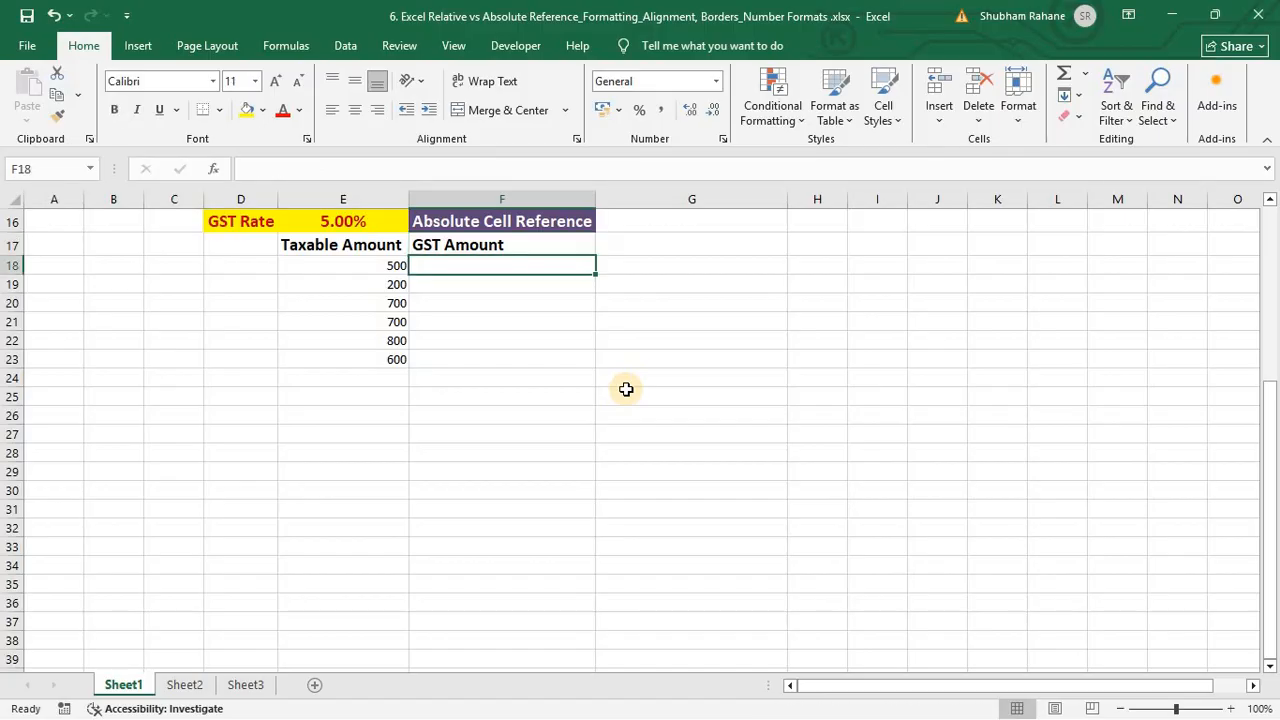
pyautogui.moveTo(517, 246); pyautogui.dragTo(520, 360)
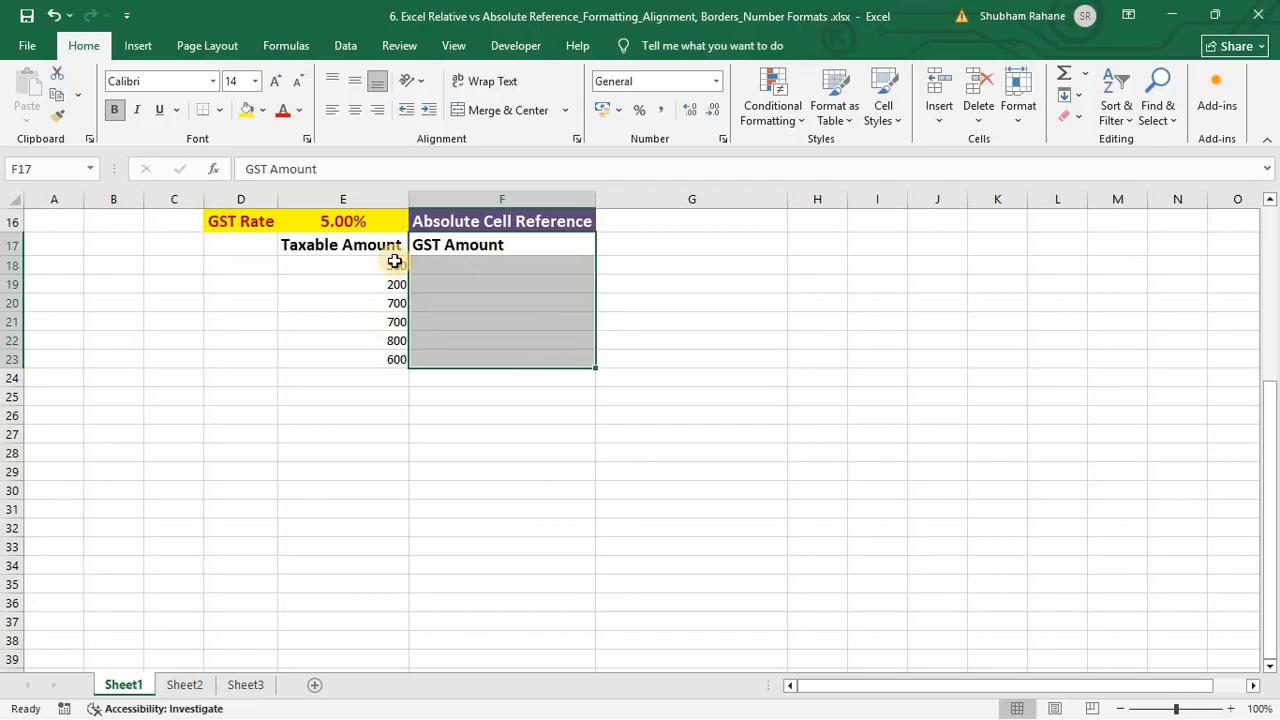
pyautogui.moveTo(392, 262); pyautogui.dragTo(373, 358)
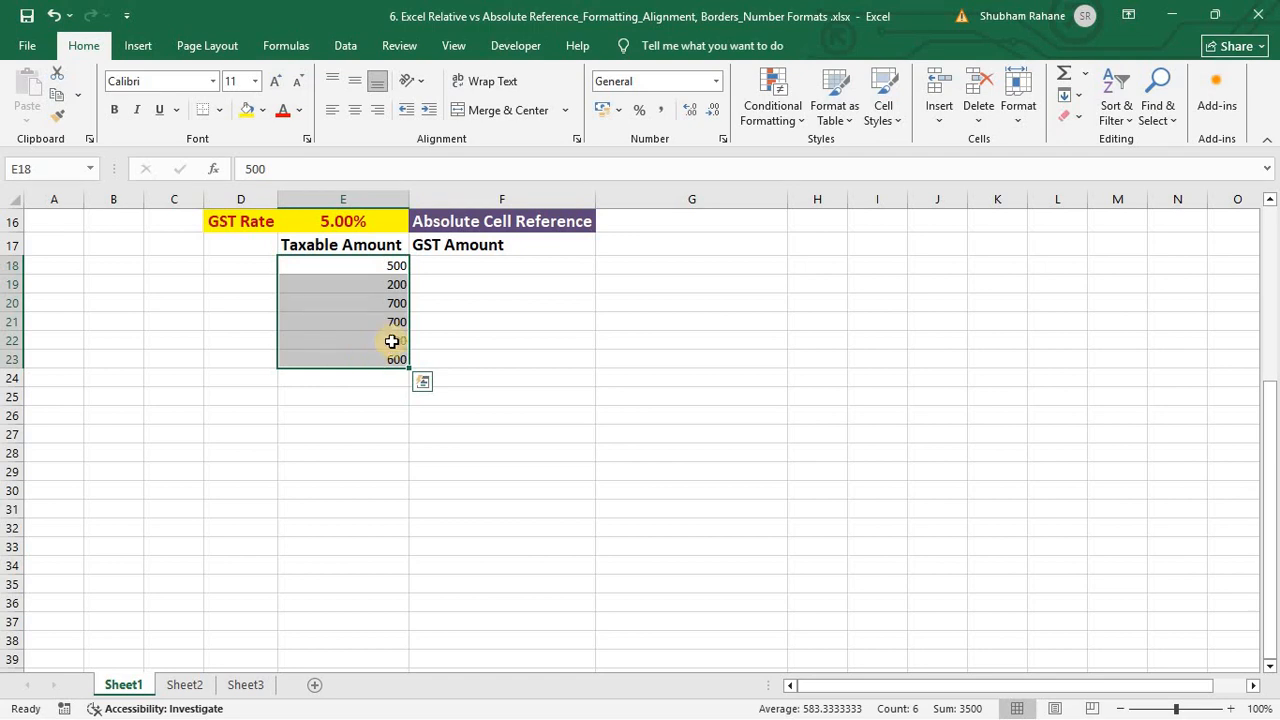
pyautogui.click(479, 266)
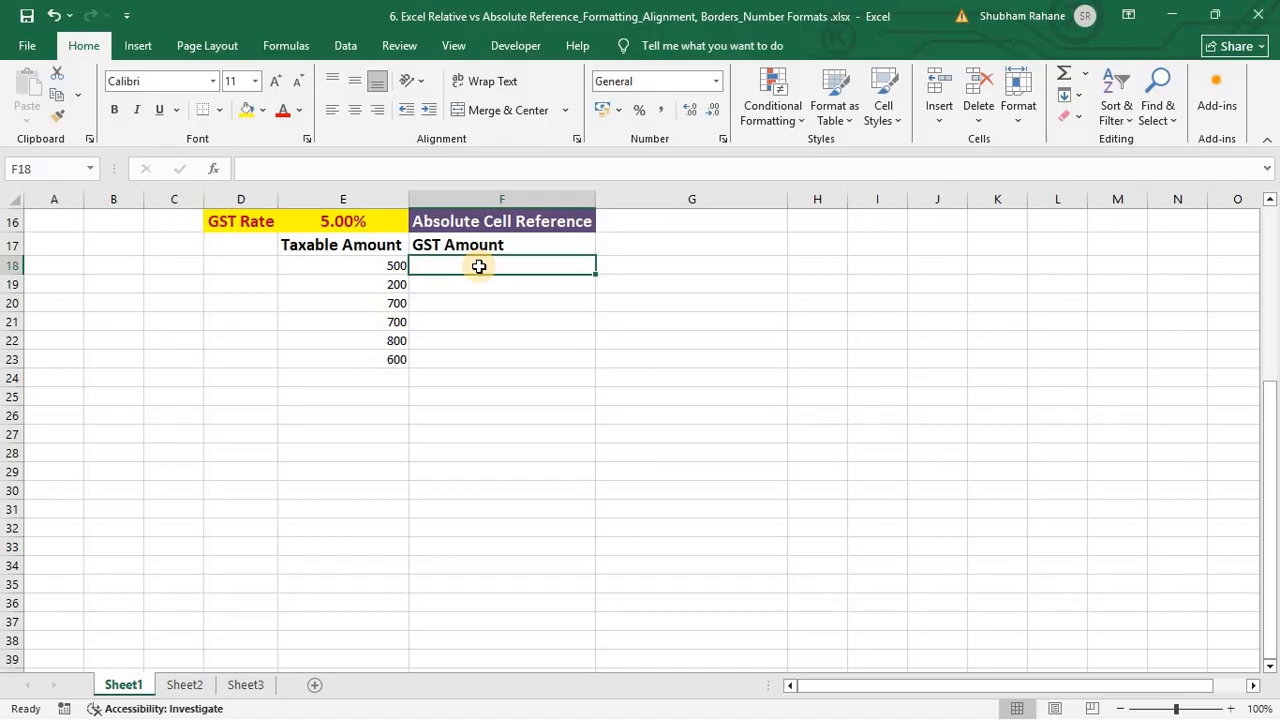
# Step: Enter =E18*E16 in F18 to get a GST Amount of 25
pyautogui.write('=')
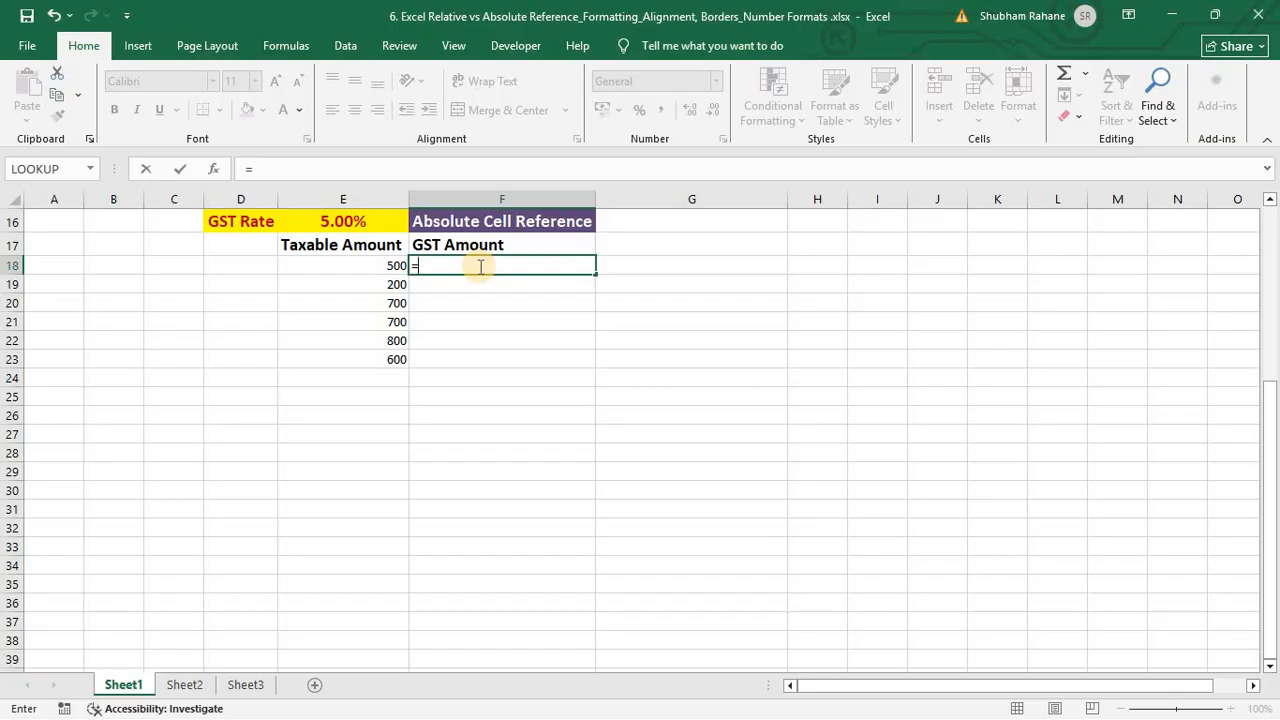
pyautogui.press('Left')
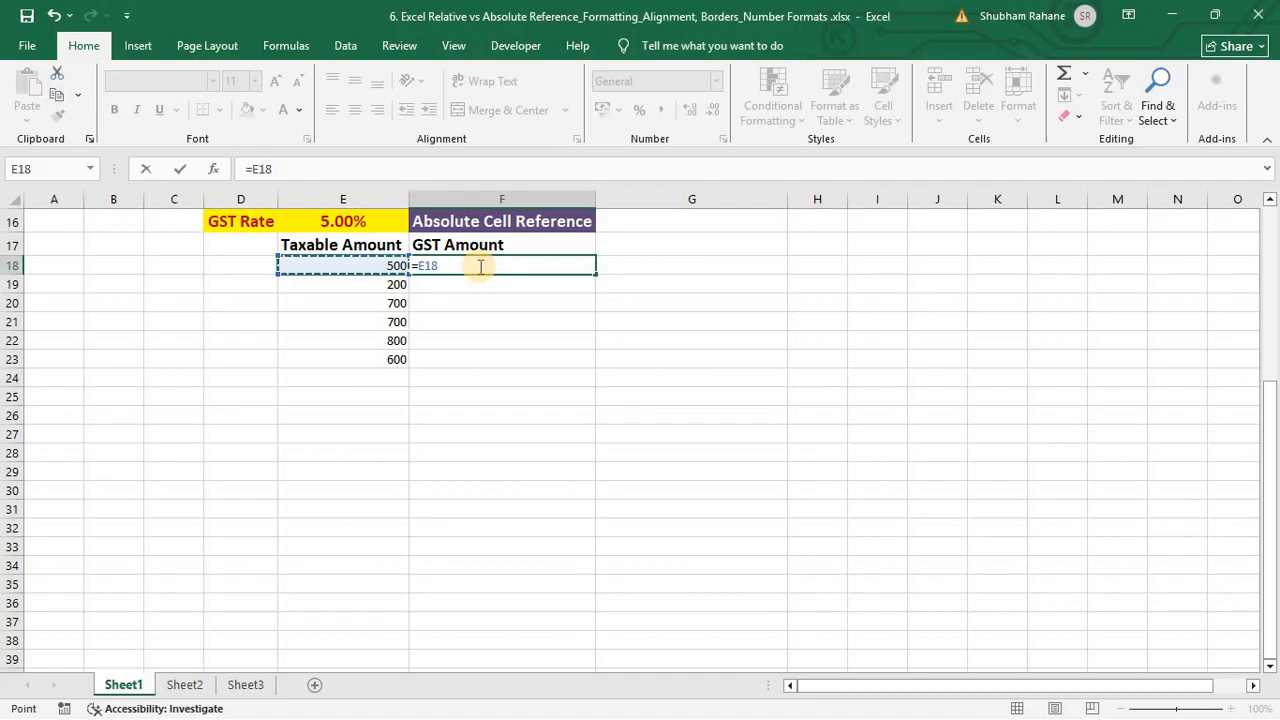
pyautogui.write('*')
pyautogui.click(315, 227)
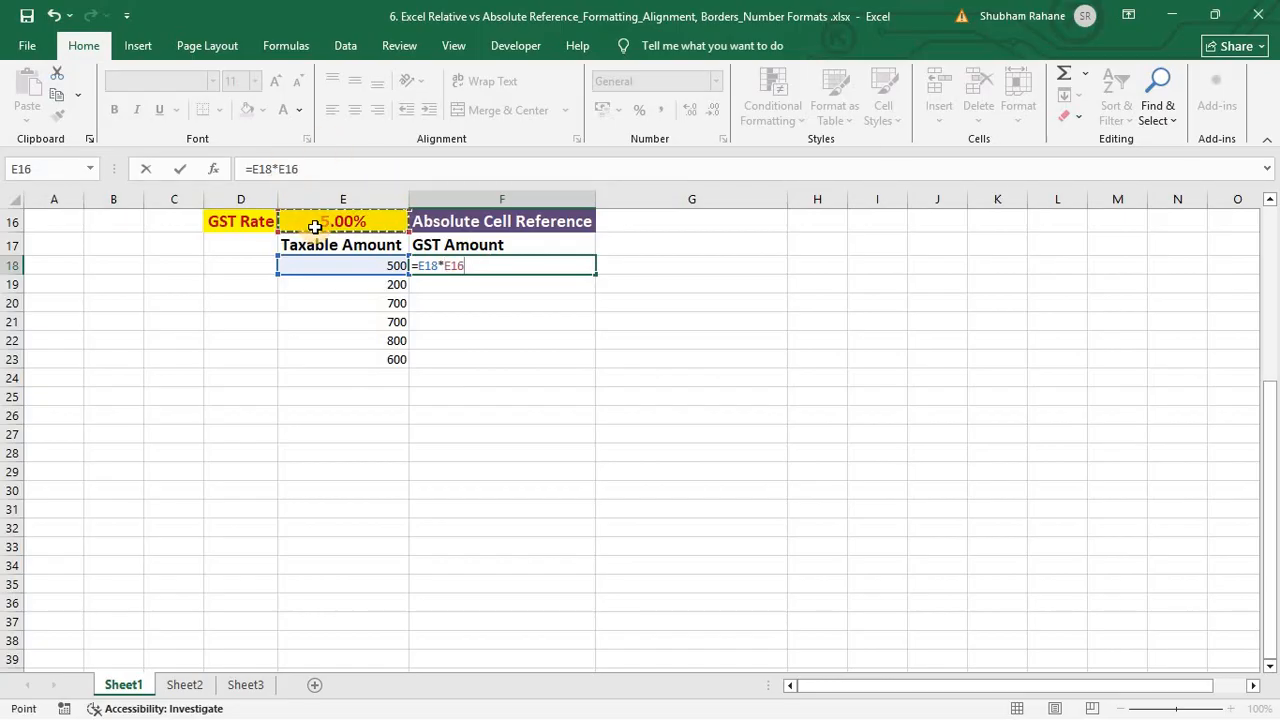
pyautogui.press('Return')
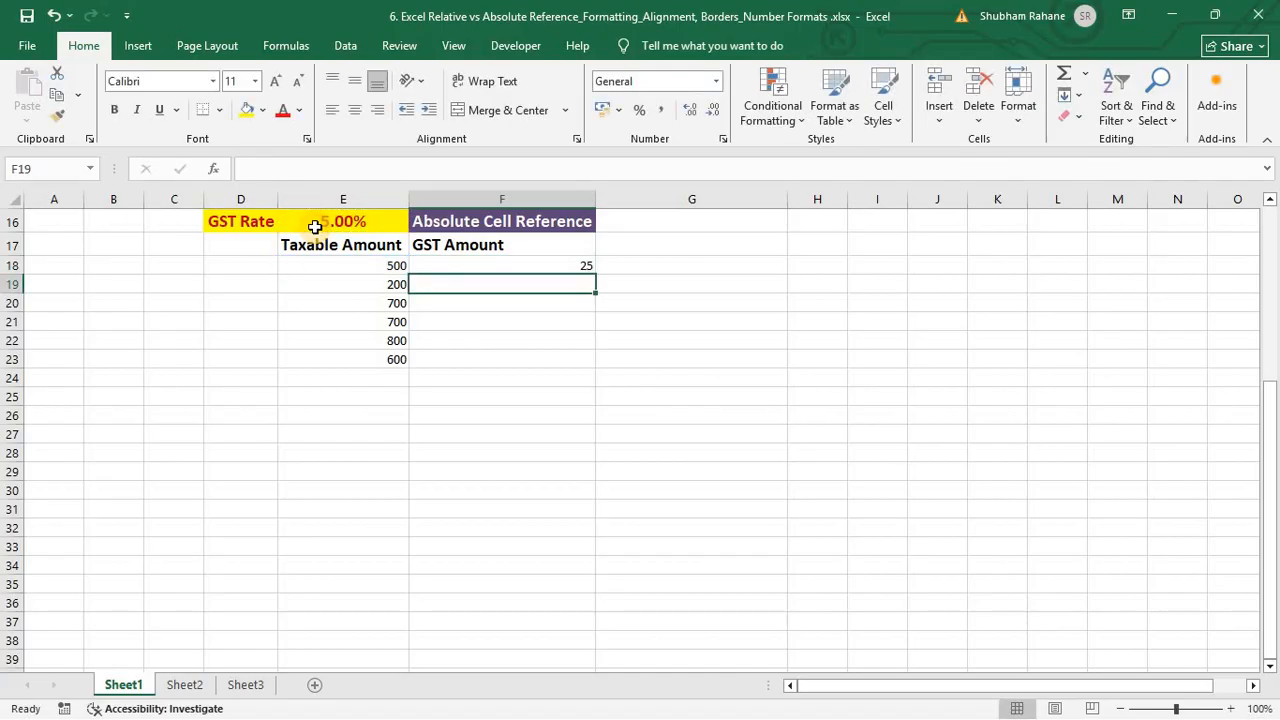
pyautogui.press('Up')
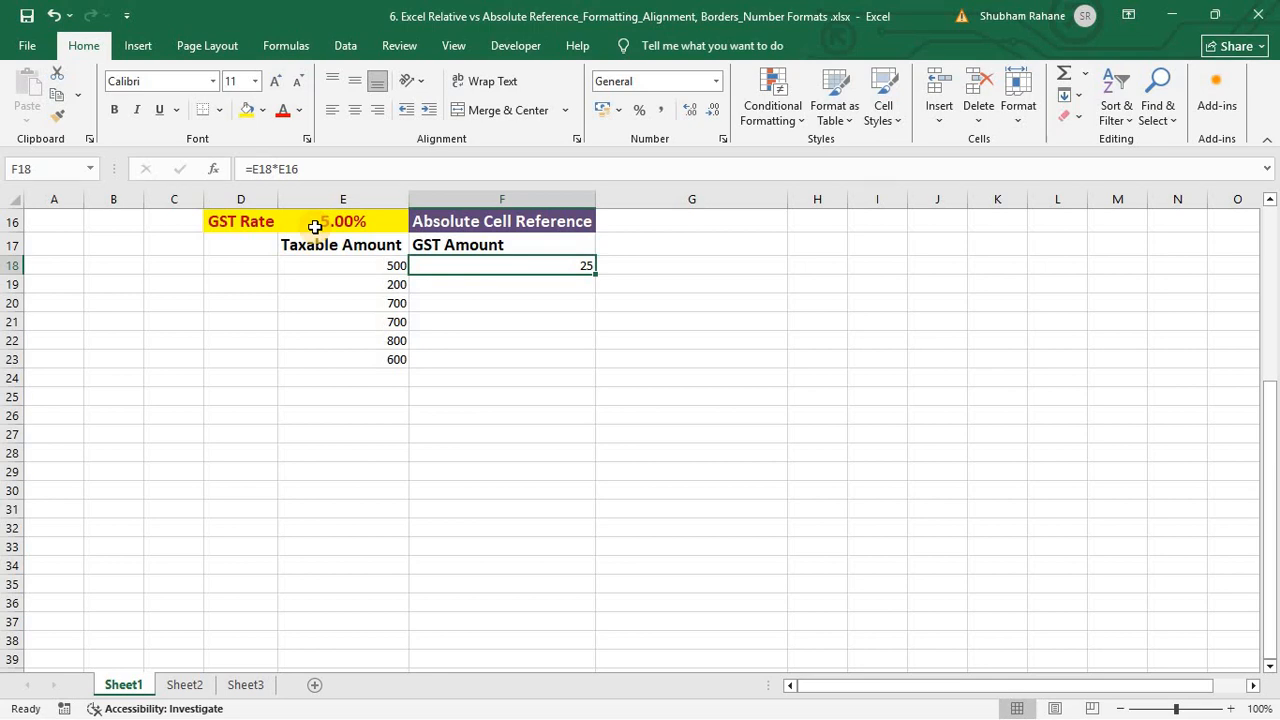
# Step: Copy F18's GST formula into F19:F23, which produces #VALUE! and wrong amounts
pyautogui.hotkey('ctrl', 'c')
pyautogui.press('Down')
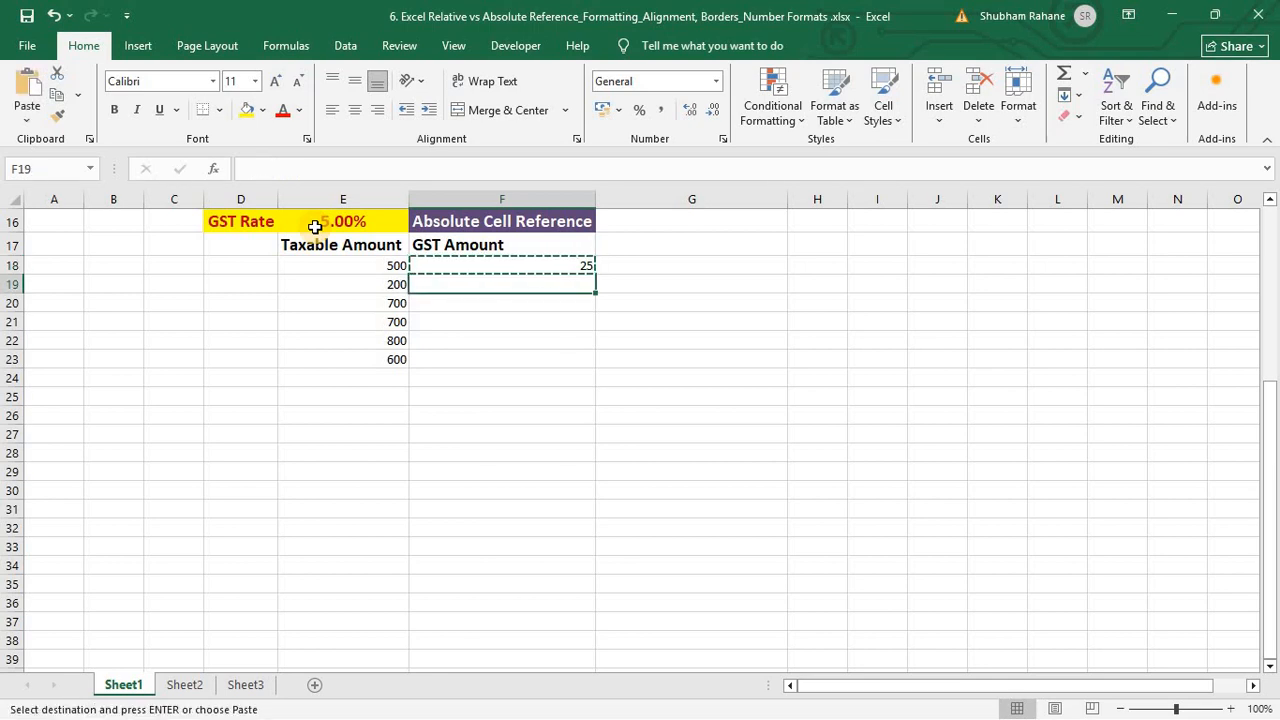
pyautogui.hotkey('shift', 'Down')
pyautogui.hotkey('shift', 'Down')
pyautogui.hotkey('shift', 'Down')
pyautogui.hotkey('shift', 'Down')
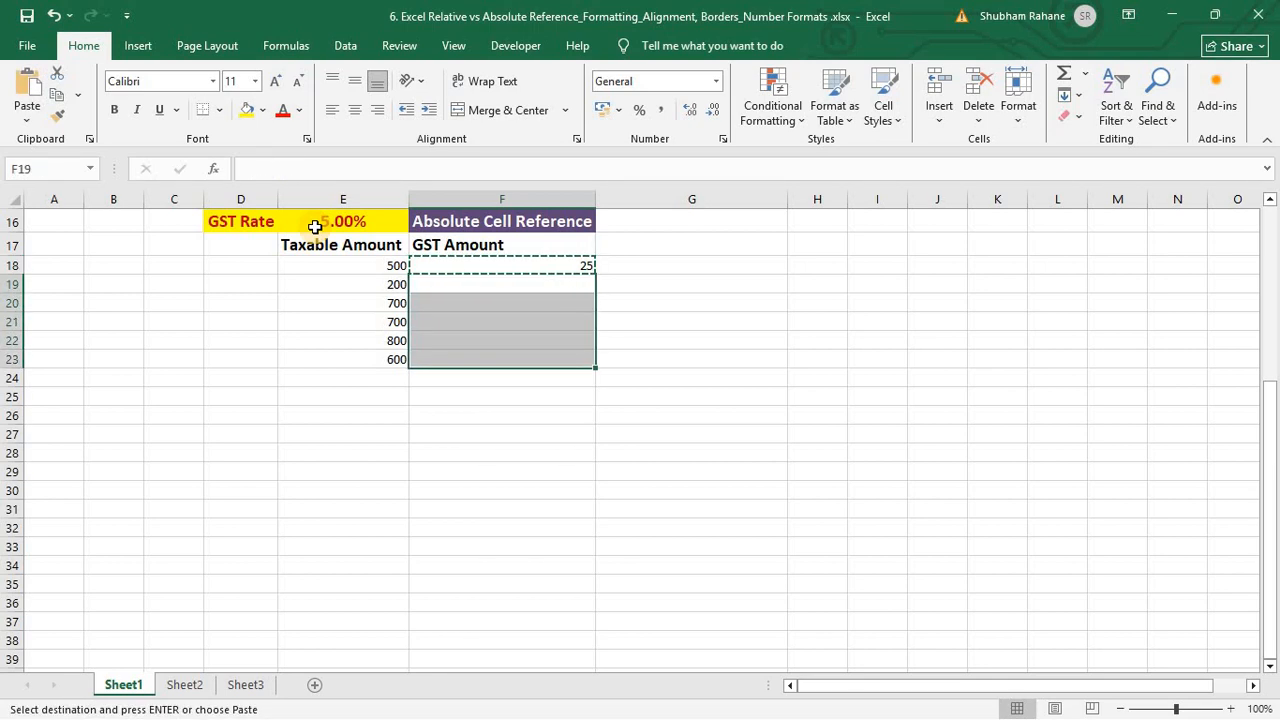
pyautogui.hotkey('ctrl', 'v')
pyautogui.press('Down')
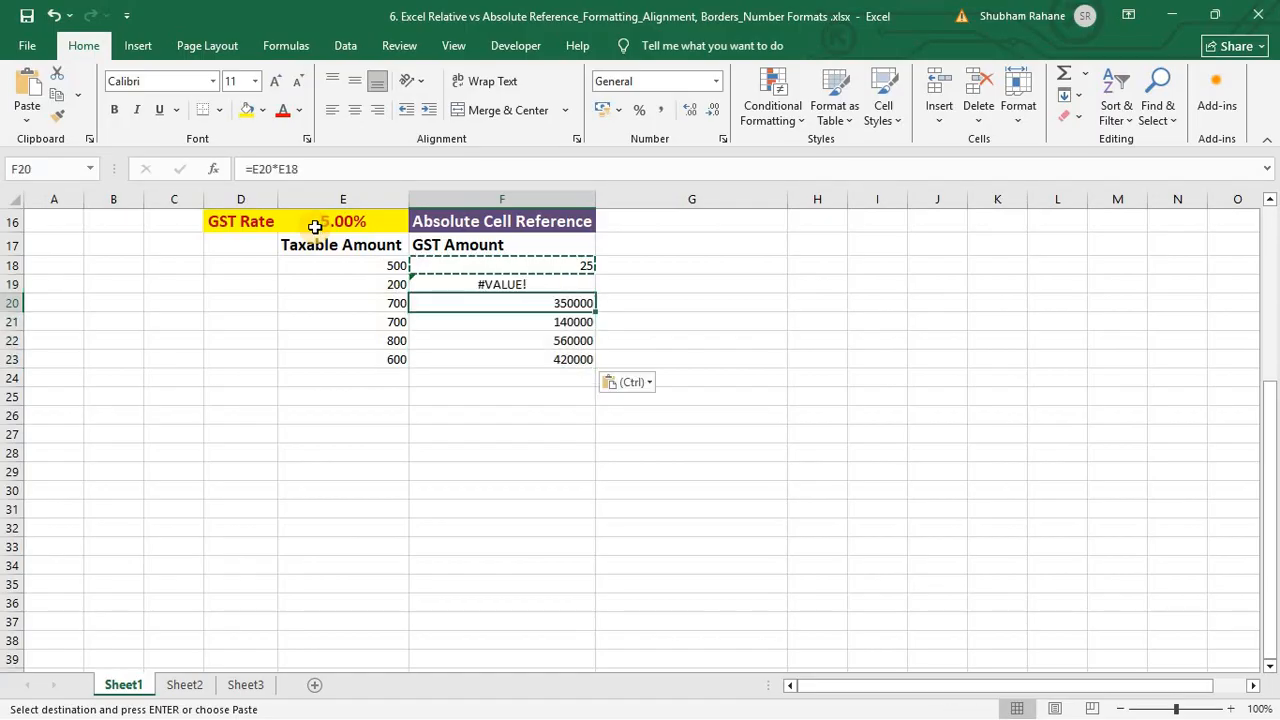
# Step: Inspect the copied GST formulas in F19 to F22 and F18 to see the shifted rate reference
pyautogui.press('Up')
pyautogui.press('F2')
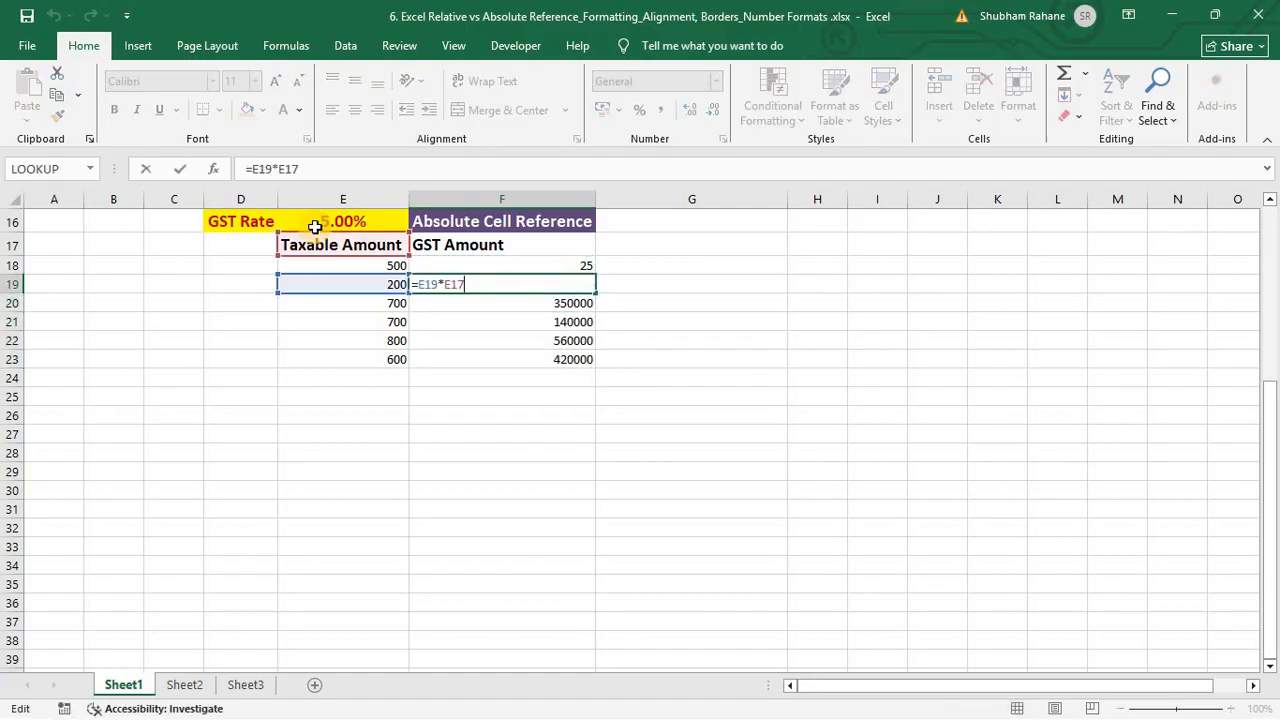
pyautogui.press('Escape')
pyautogui.press('Down')
pyautogui.press('F2')
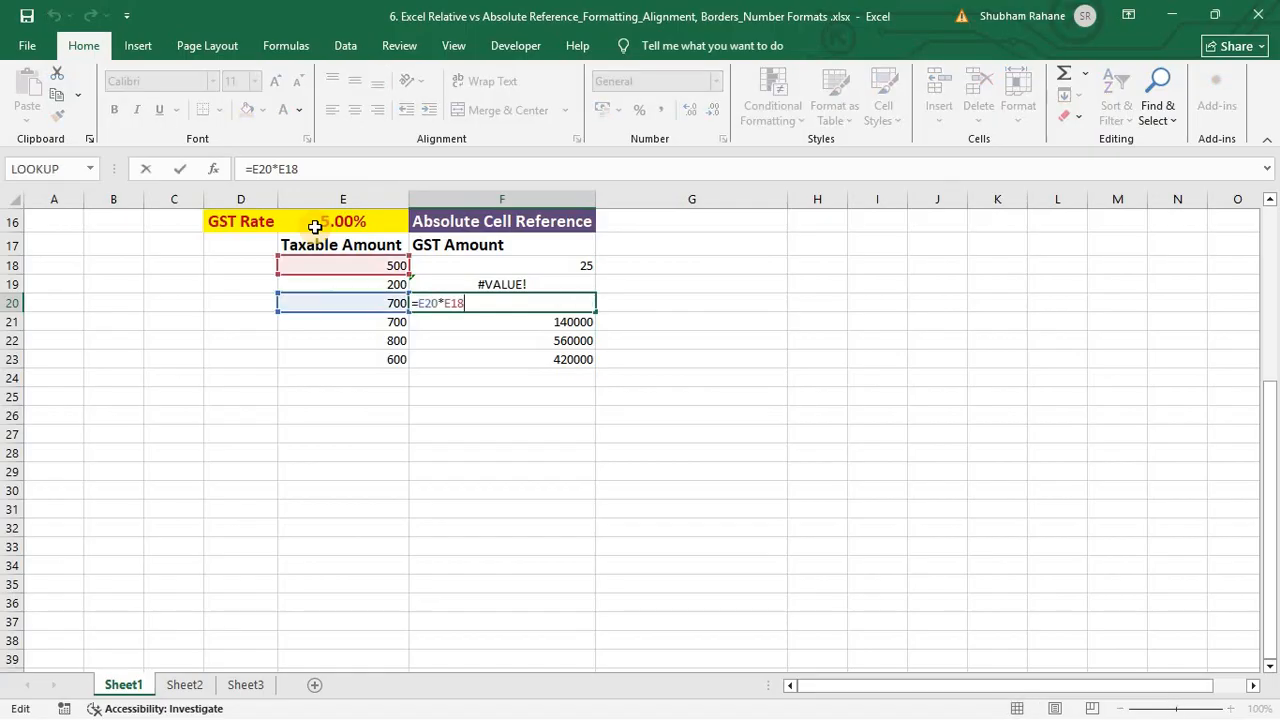
pyautogui.press('Escape')
pyautogui.press('Down')
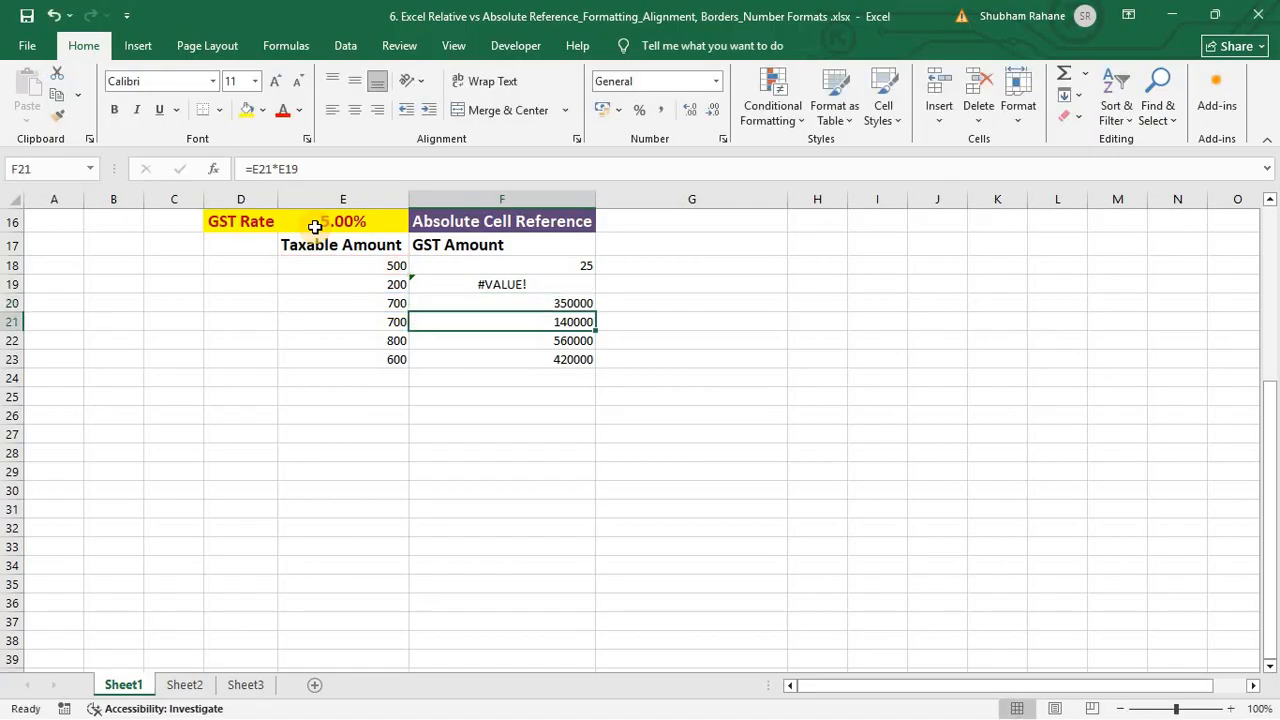
pyautogui.press('F2')
pyautogui.press('Escape')
pyautogui.press('Down')
pyautogui.press('F2')
pyautogui.press('Escape')
pyautogui.press('Up')
pyautogui.press('Up')
pyautogui.press('Up')
pyautogui.press('Up')
pyautogui.press('F2')
pyautogui.press('Escape')
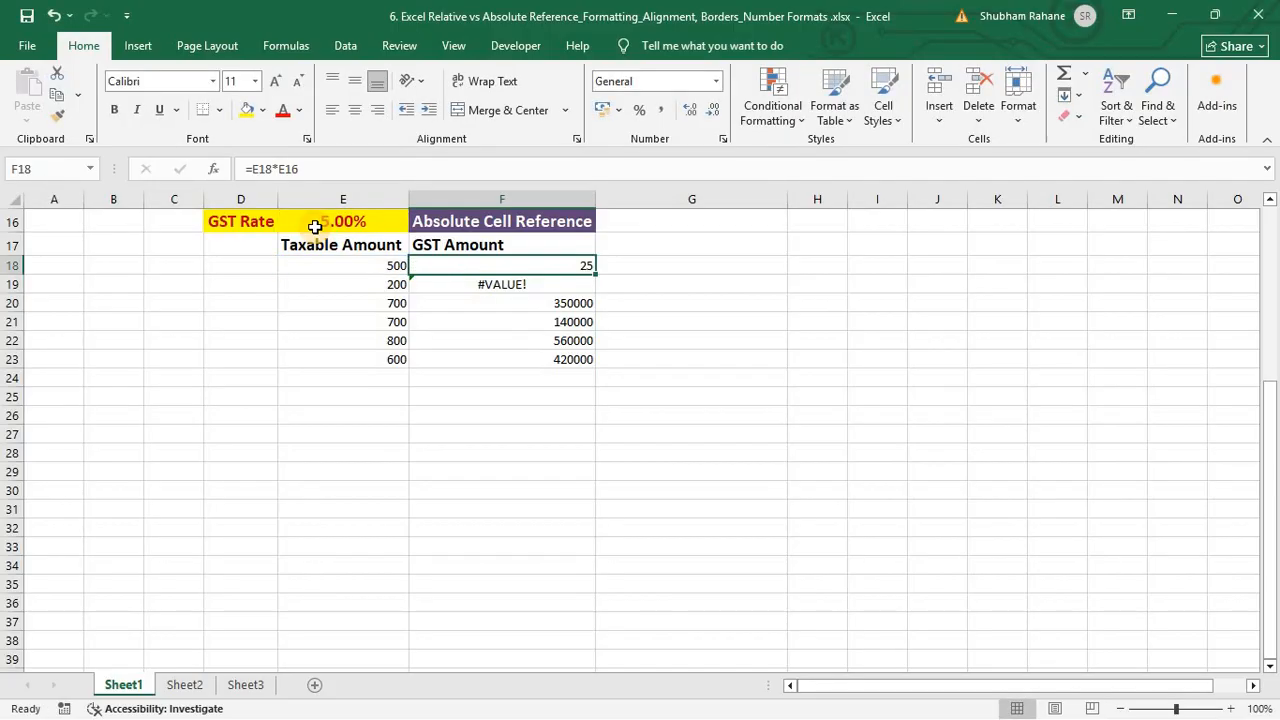
# Step: Edit F18's formula so the E16 rate reference becomes absolute: =E18*$E$16
pyautogui.press('F2')
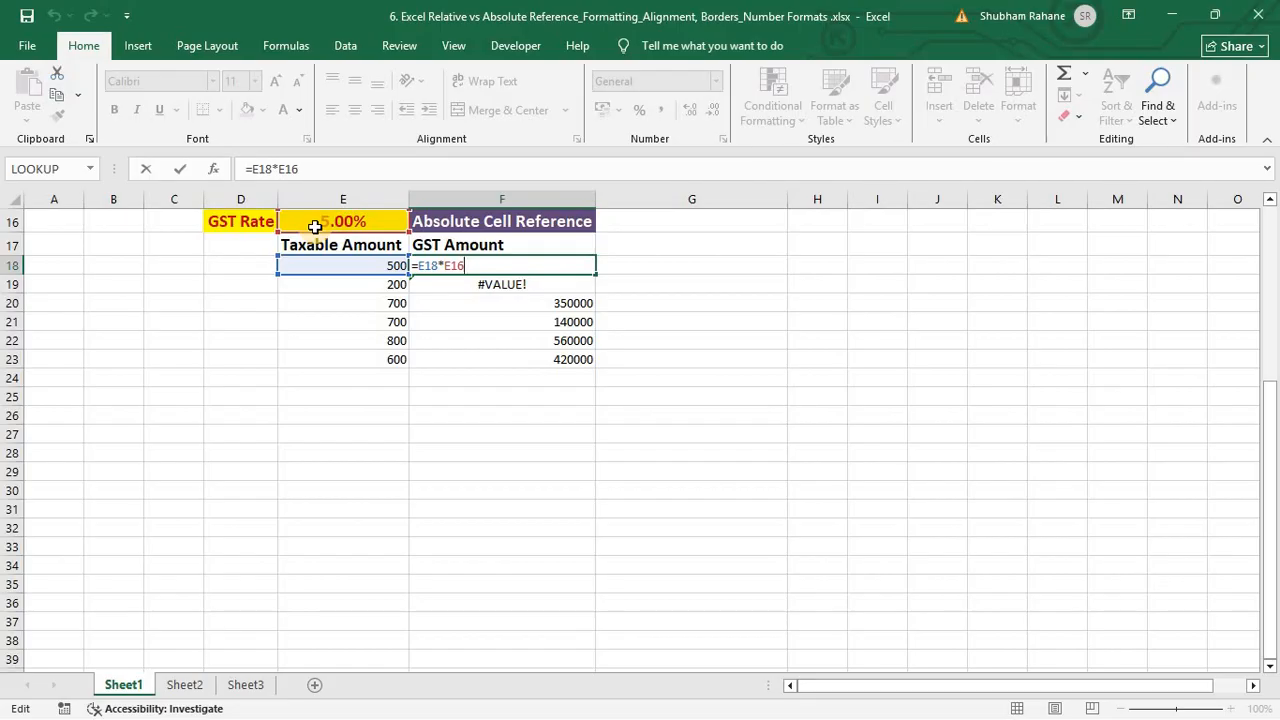
pyautogui.press('Return')
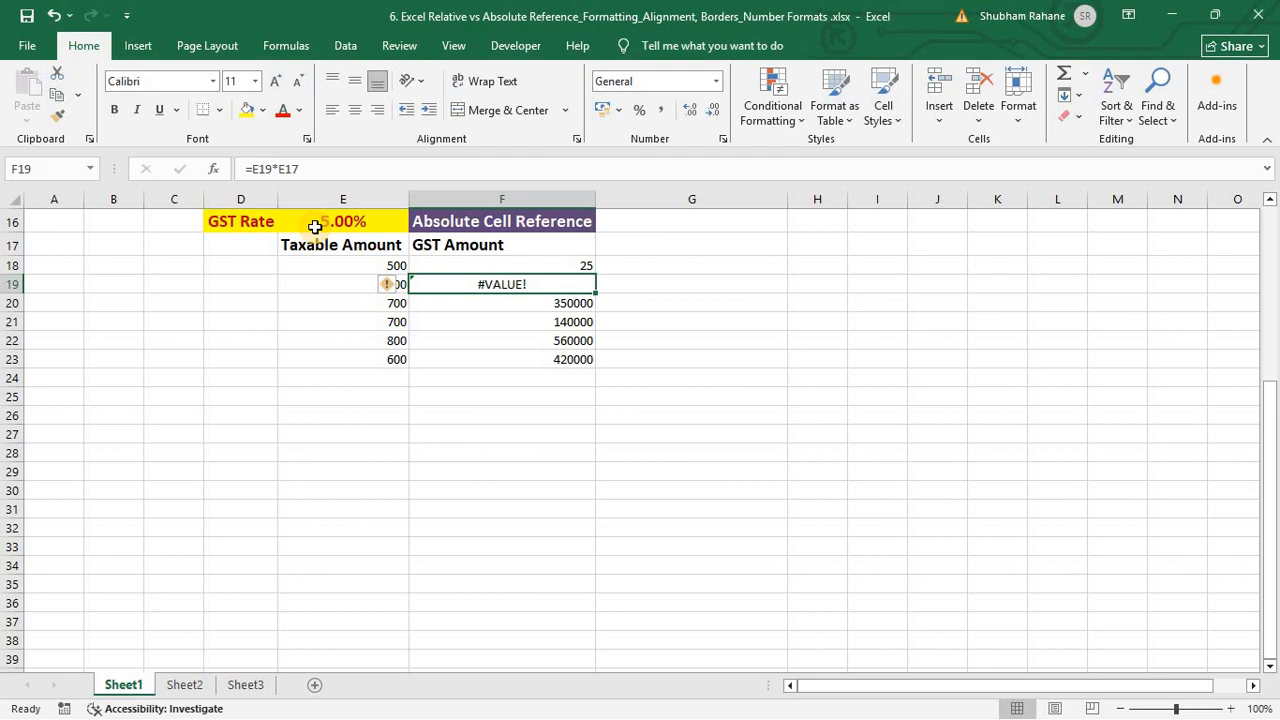
pyautogui.press('F2')
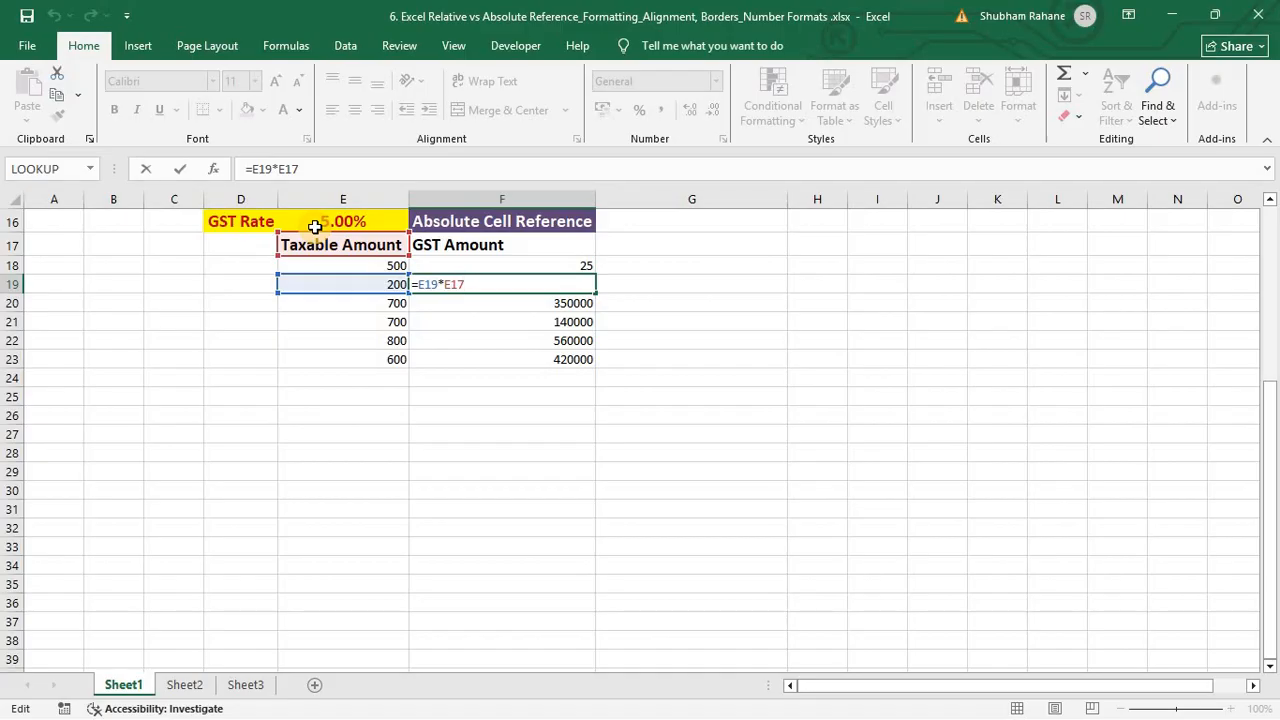
pyautogui.hotkey('ctrl', 'Return')
pyautogui.press('Up')
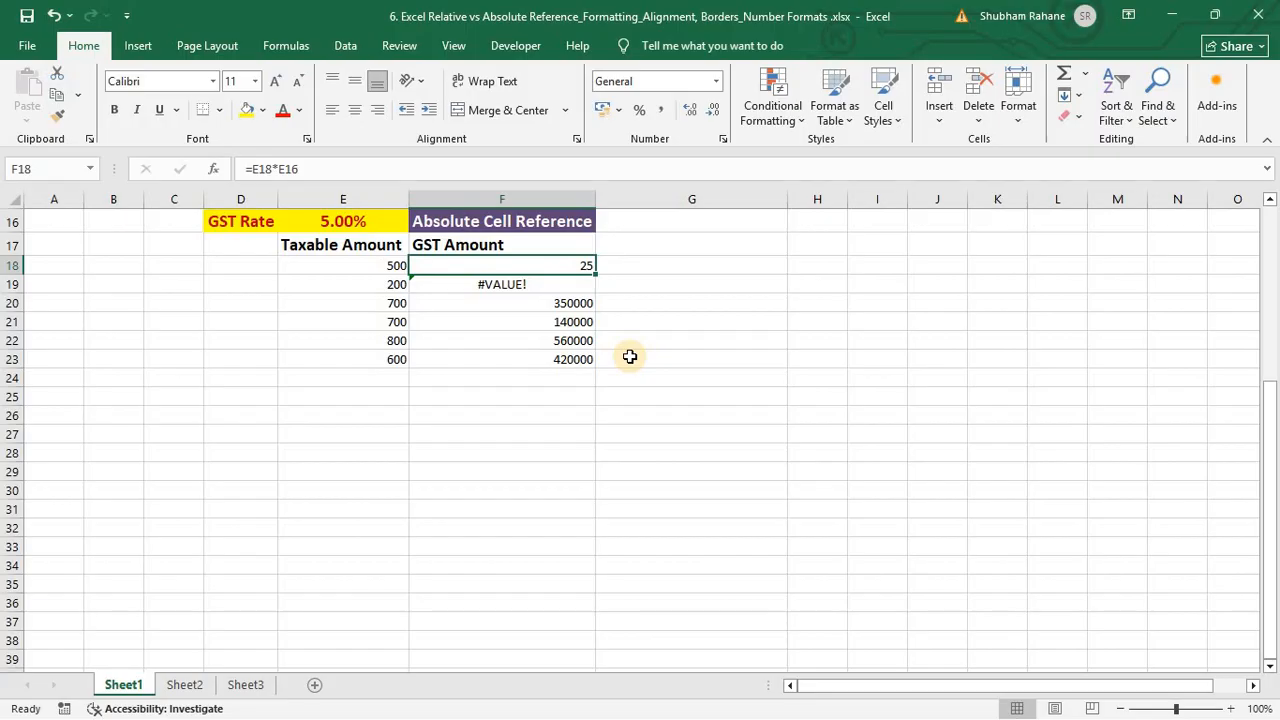
pyautogui.press('F2')
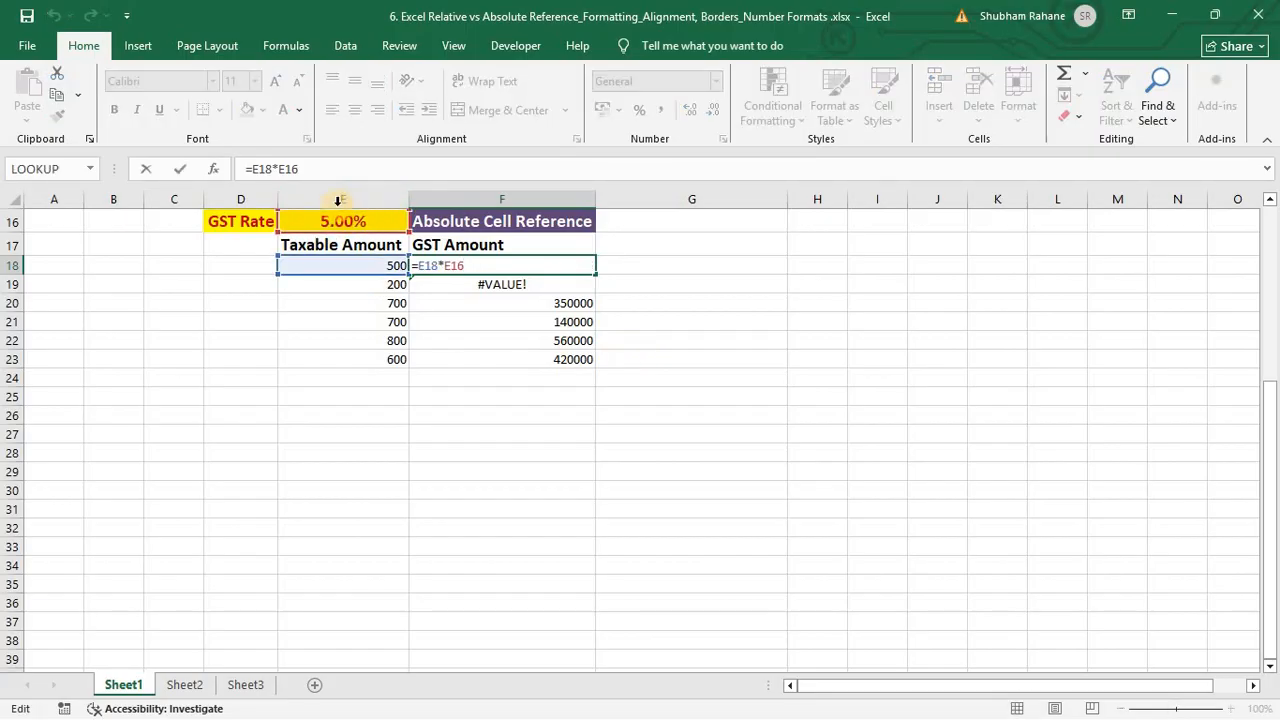
pyautogui.click(454, 265)
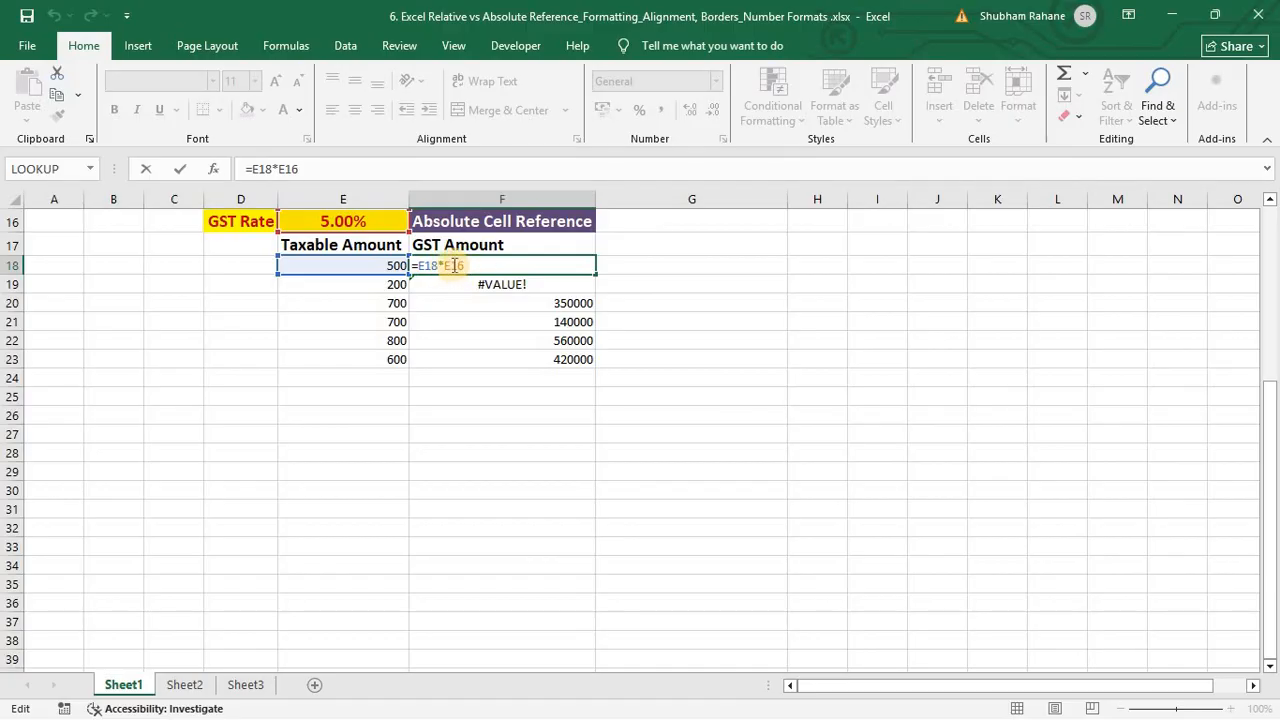
pyautogui.click(561, 306)
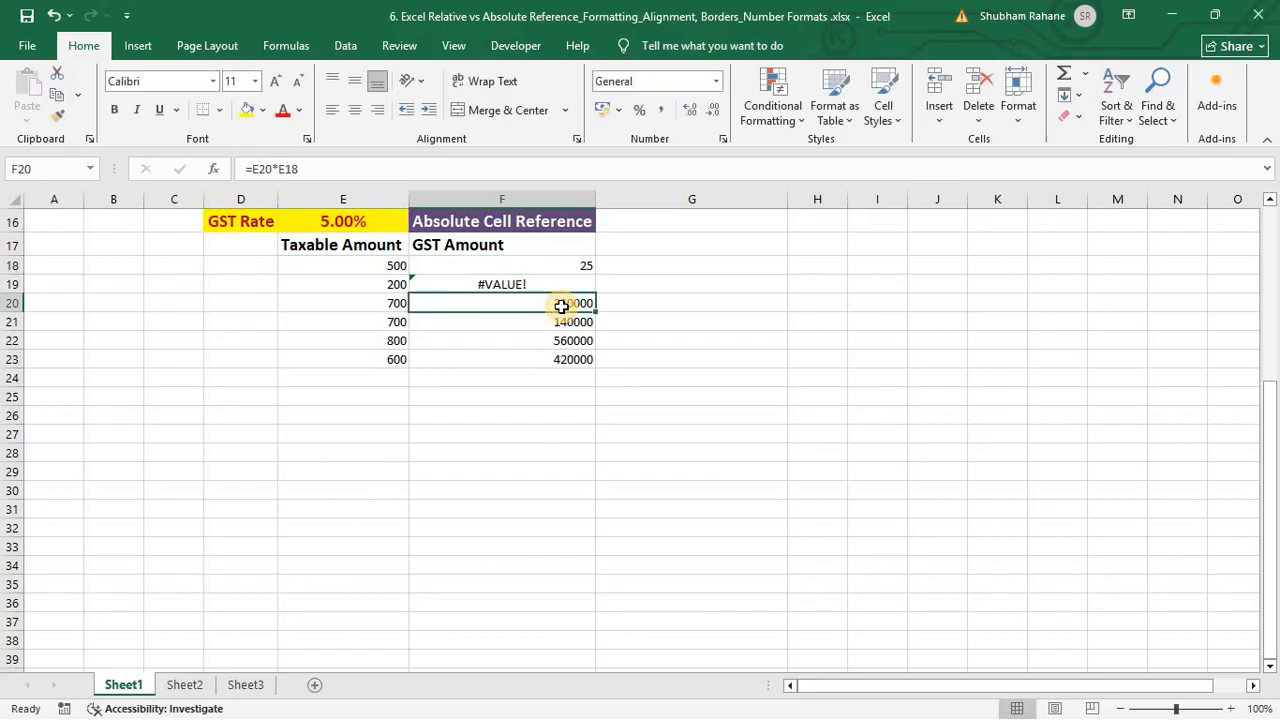
pyautogui.press('Up')
pyautogui.press('Up')
pyautogui.press('F2')
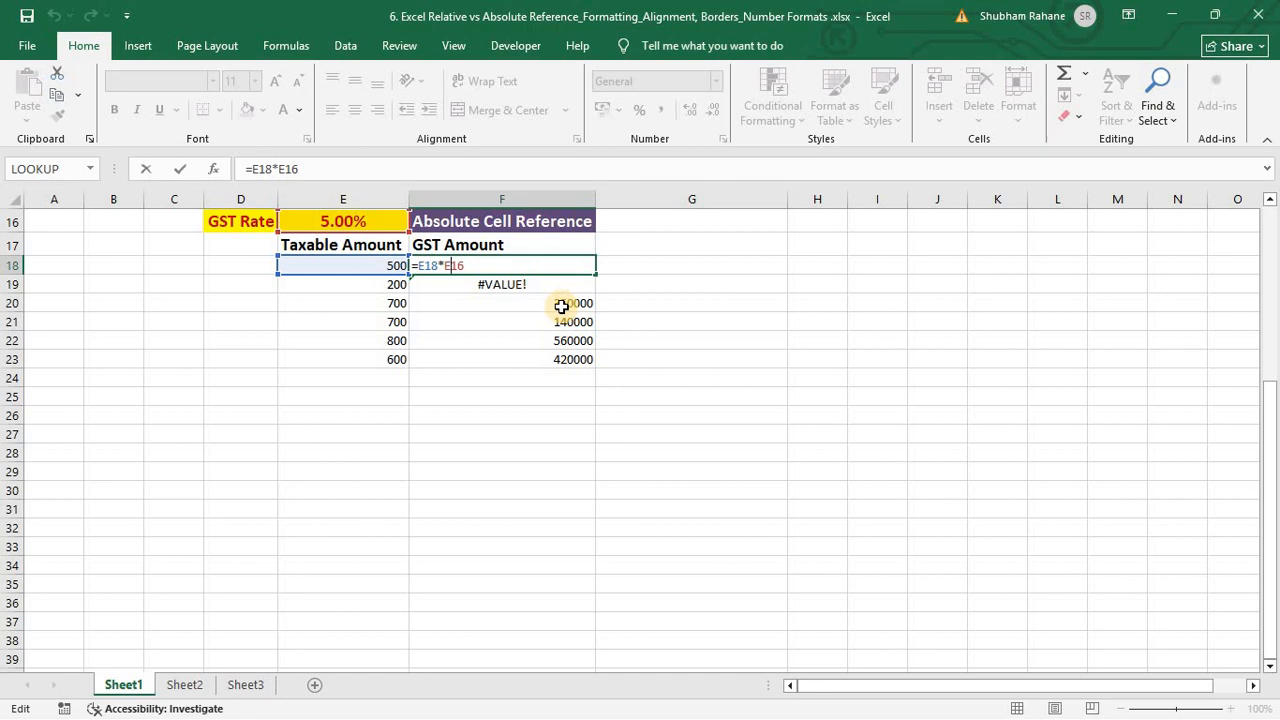
pyautogui.press('super+p')
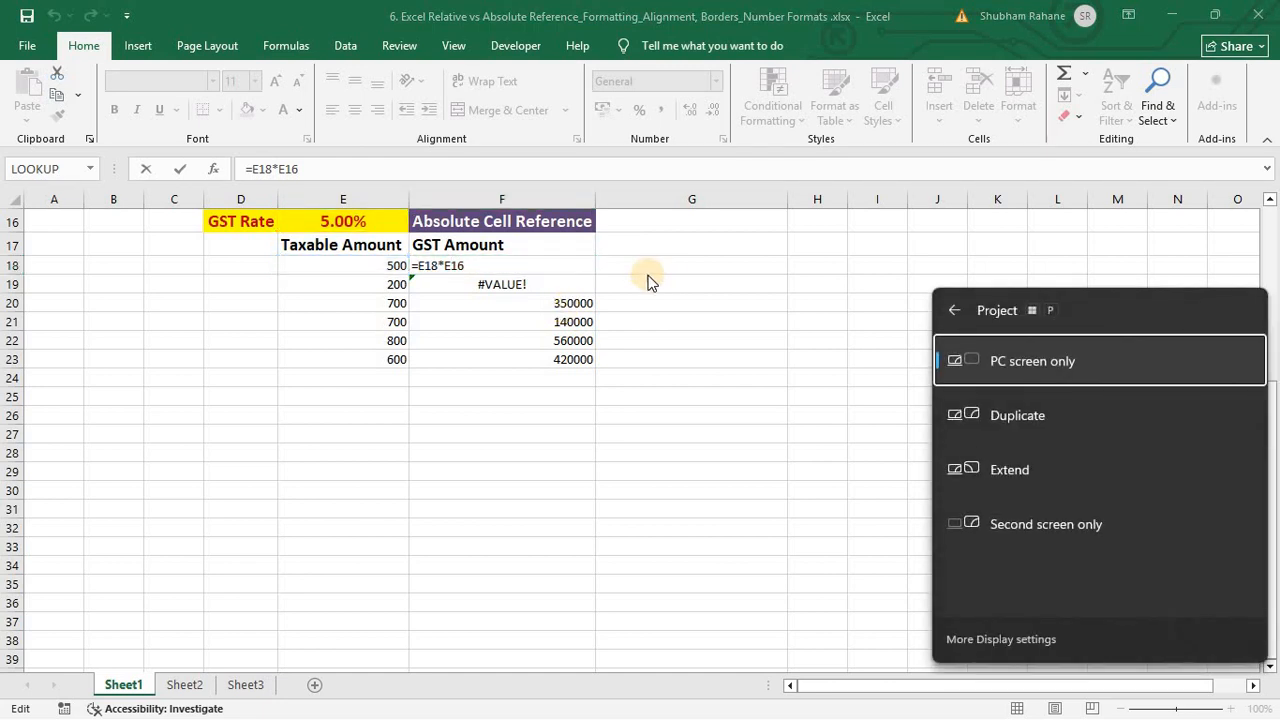
pyautogui.click(490, 265)
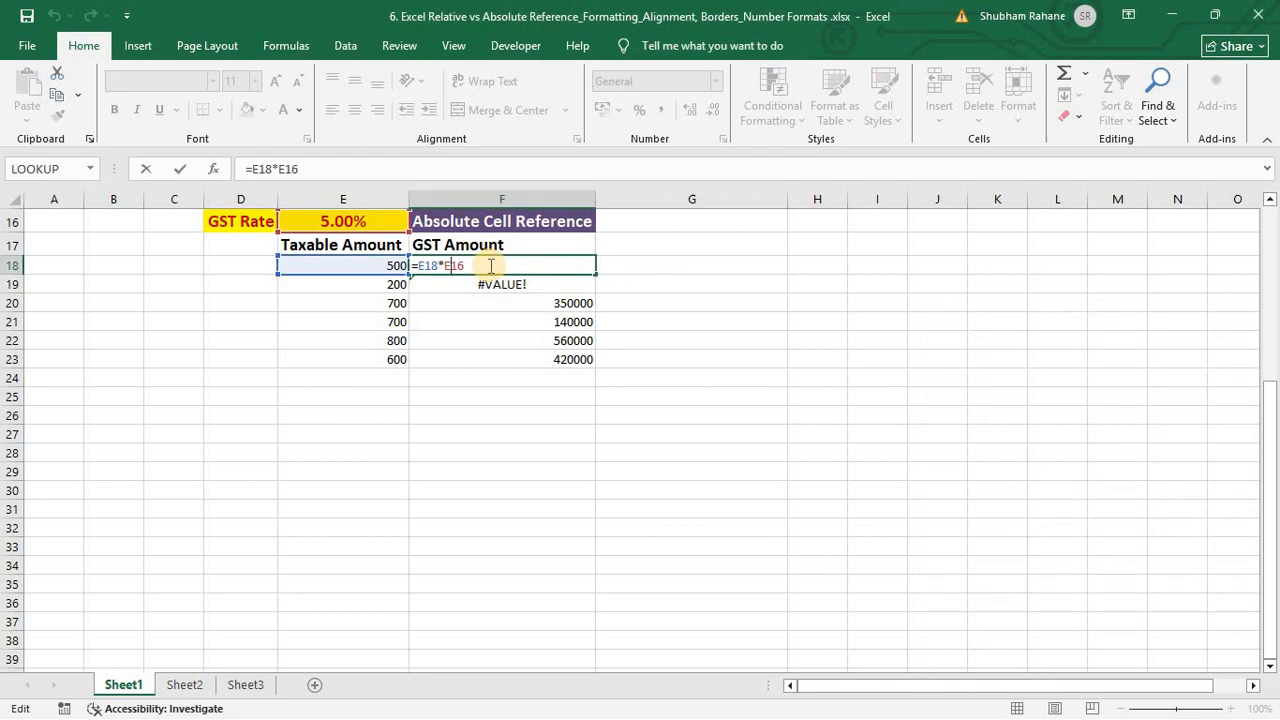
pyautogui.press('F4')
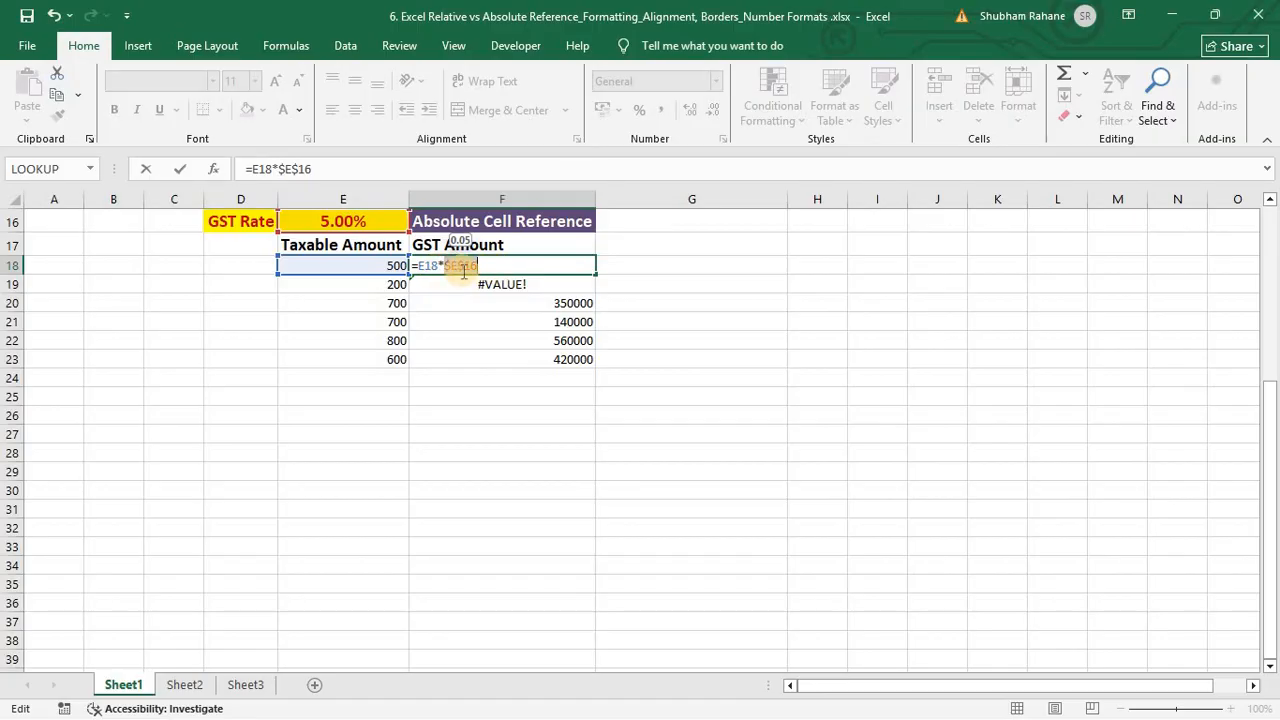
# Step: Commit =E18*$E$16 in F18 and paste it into F19:F23, giving 25, 10, 35, 35, 40, 30
pyautogui.click(495, 266)
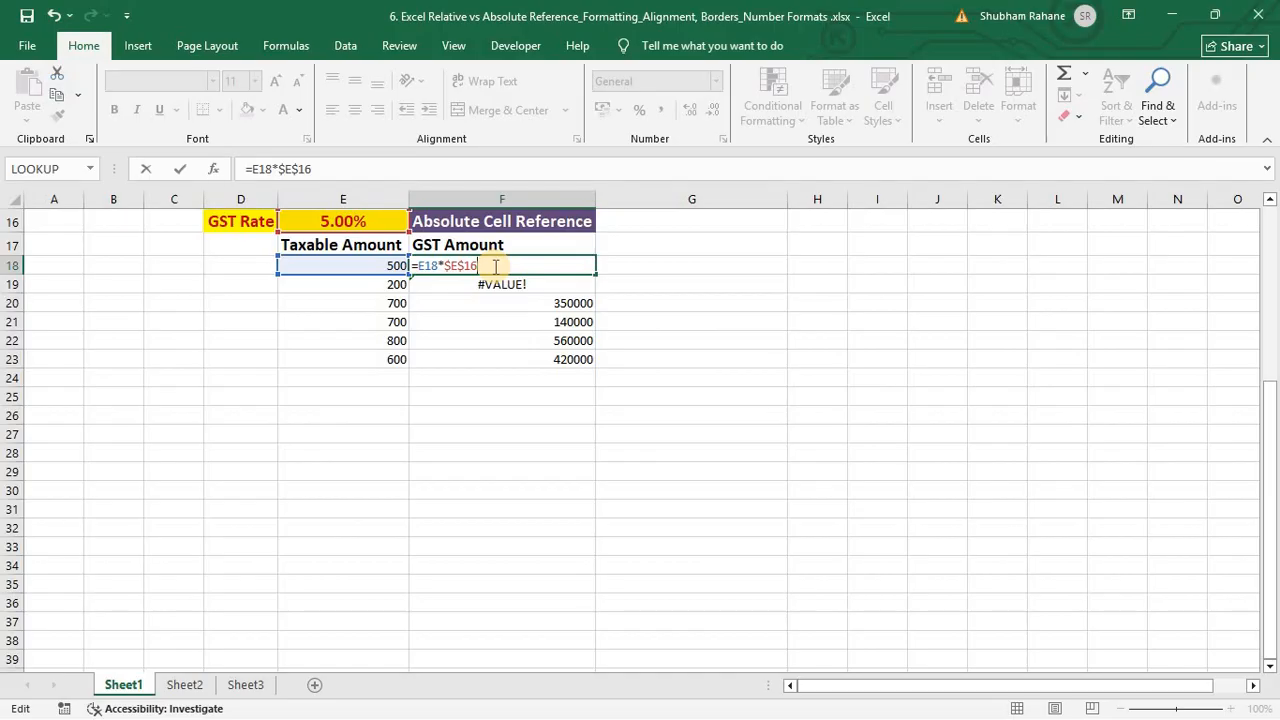
pyautogui.press('Return')
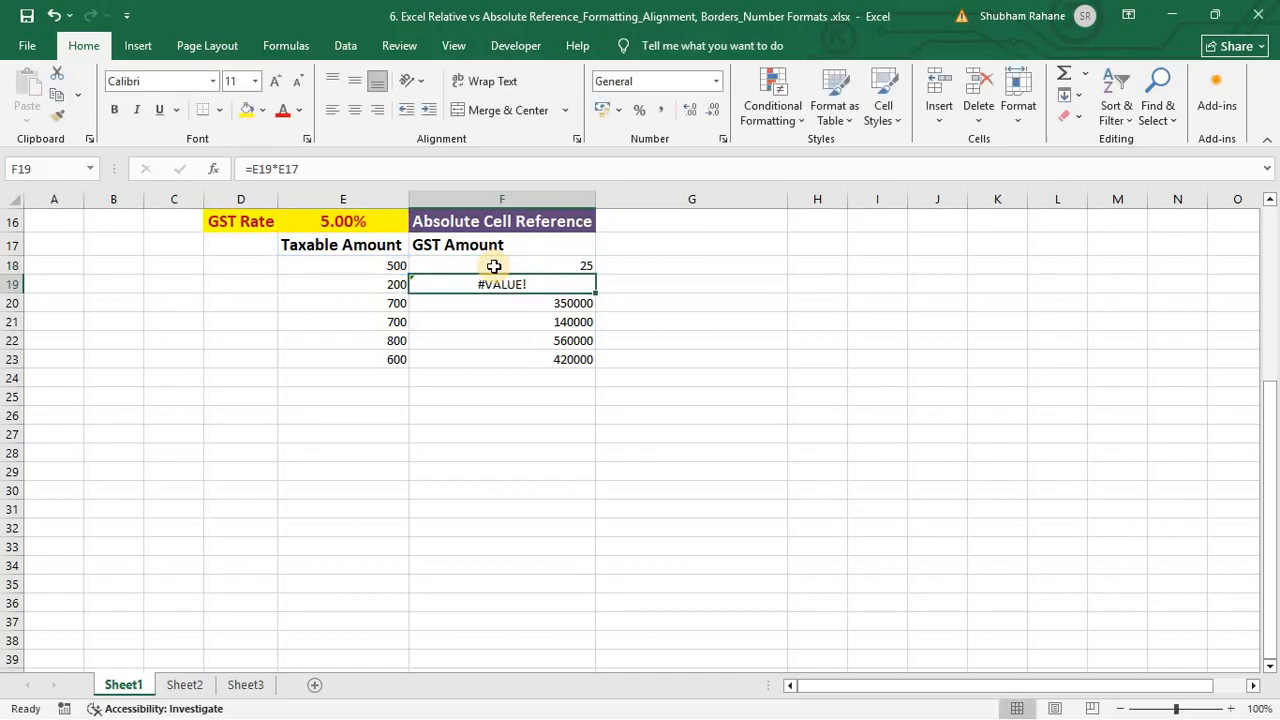
pyautogui.click(494, 266)
pyautogui.hotkey('ctrl', 'c')
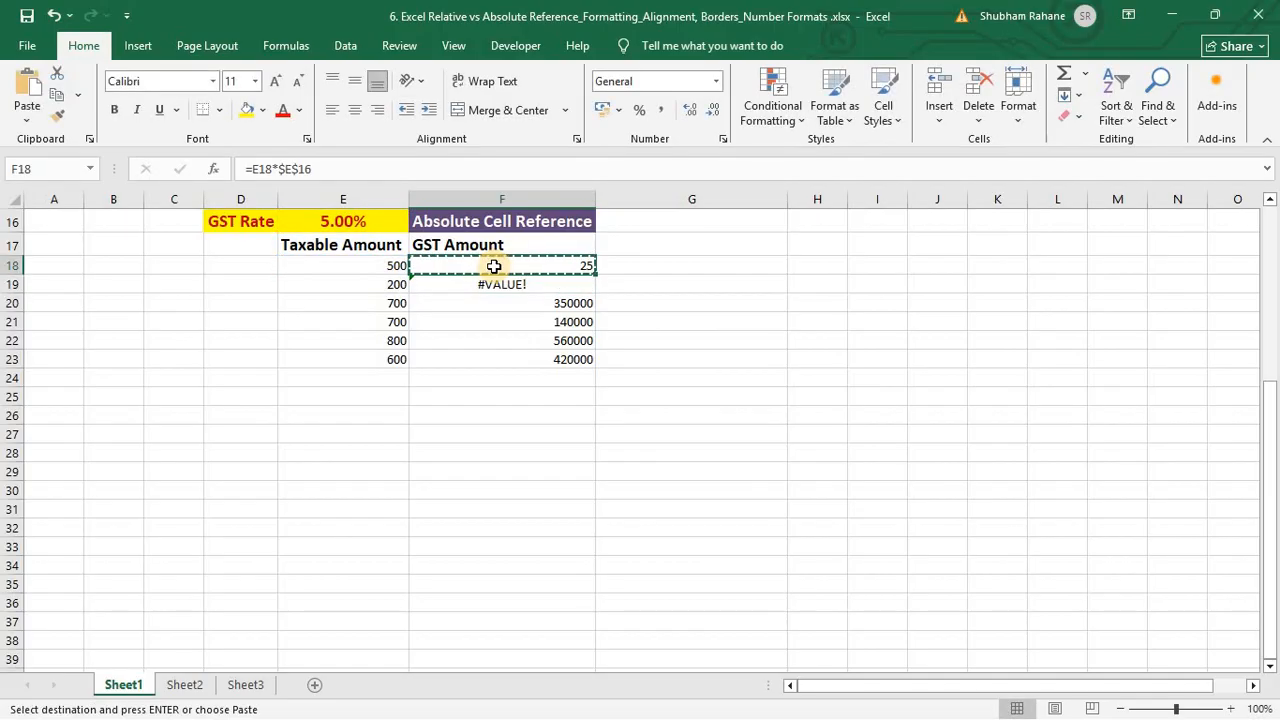
pyautogui.press('Down')
pyautogui.hotkey('shift', 'Down')
pyautogui.hotkey('shift', 'Down')
pyautogui.hotkey('shift', 'Down')
pyautogui.hotkey('shift', 'Down')
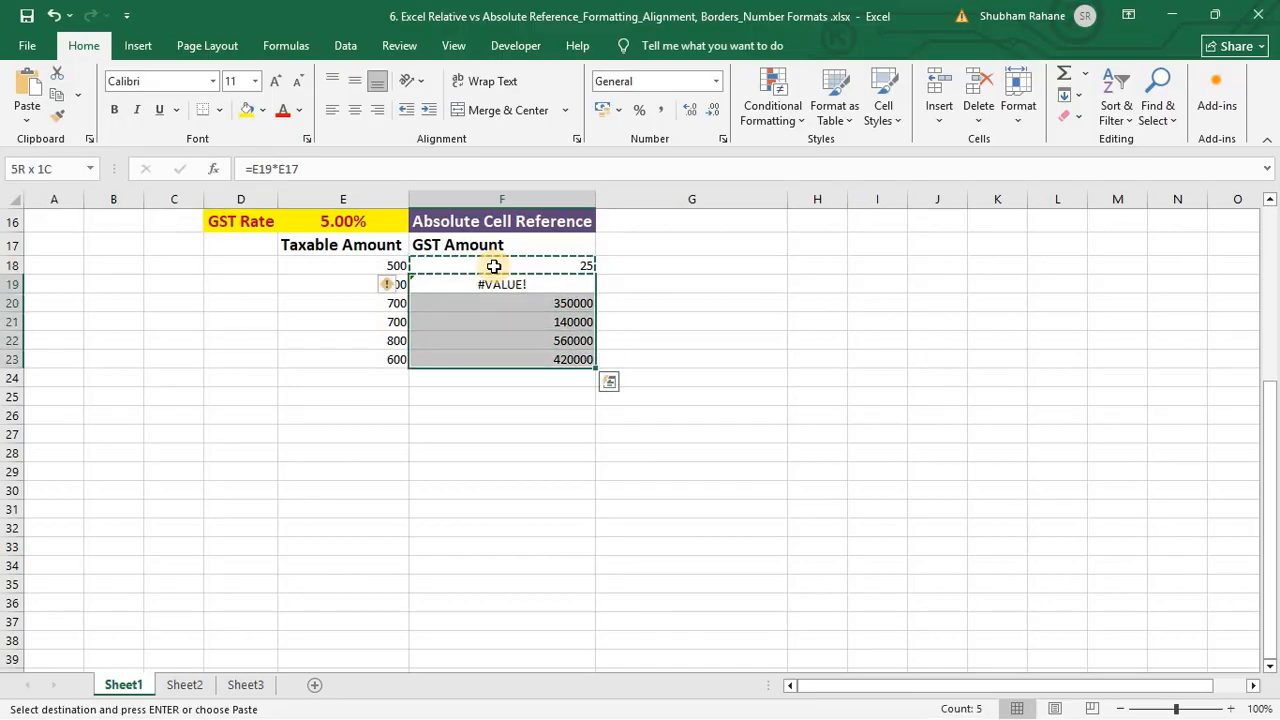
pyautogui.hotkey('ctrl', 'v')
pyautogui.press('Down')
pyautogui.press('Up')
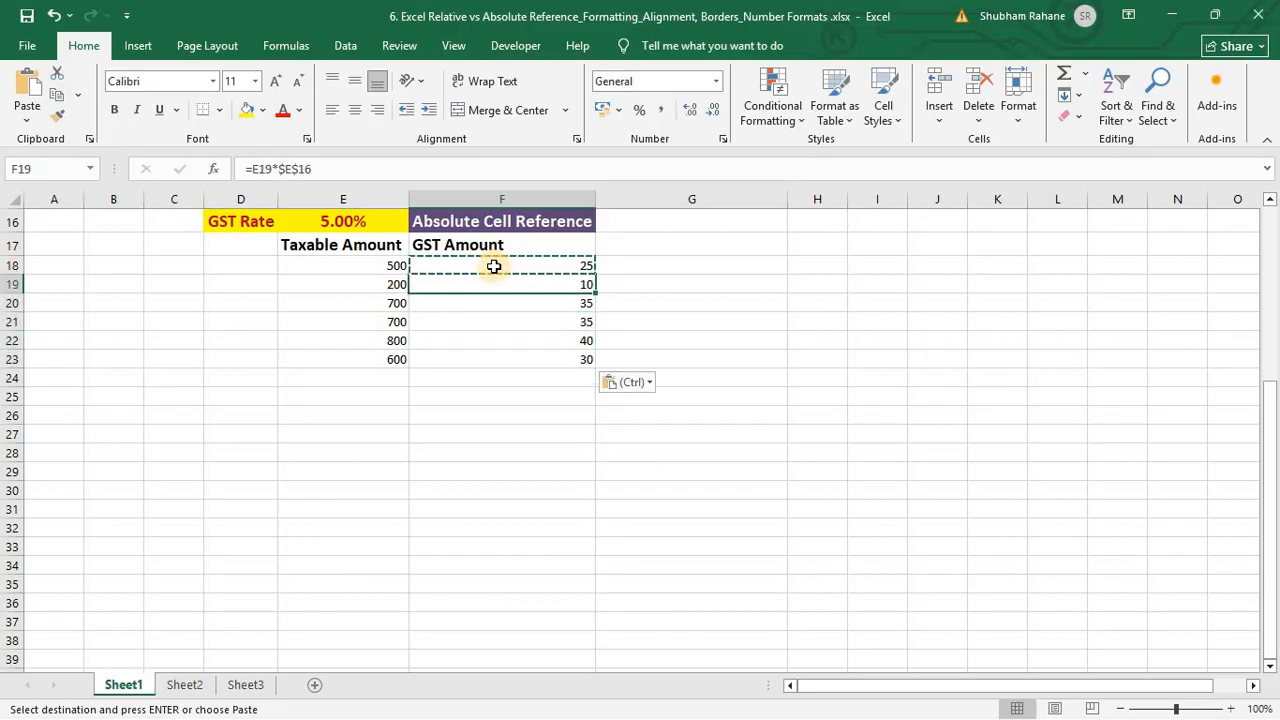
pyautogui.press('F2')
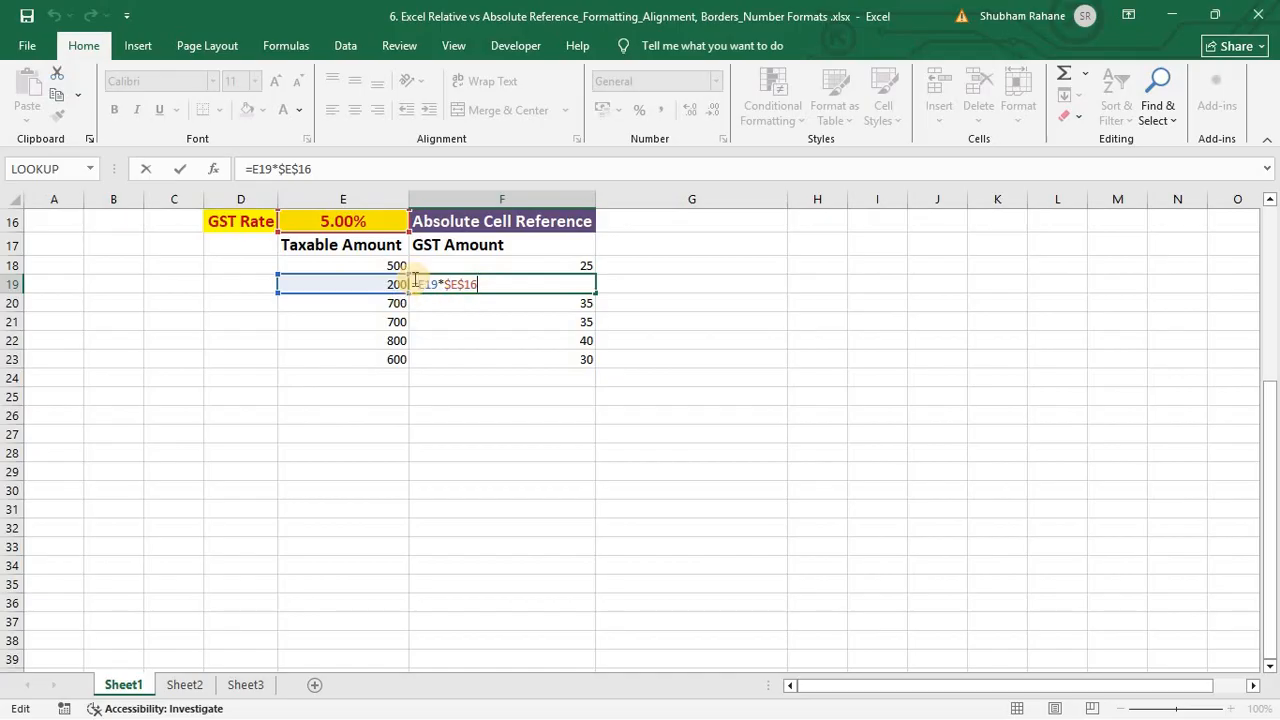
# Step: Compare the F18 and F19 GST formulas to confirm both use the locked $E$16 rate
pyautogui.press('Escape')
pyautogui.press('Up')
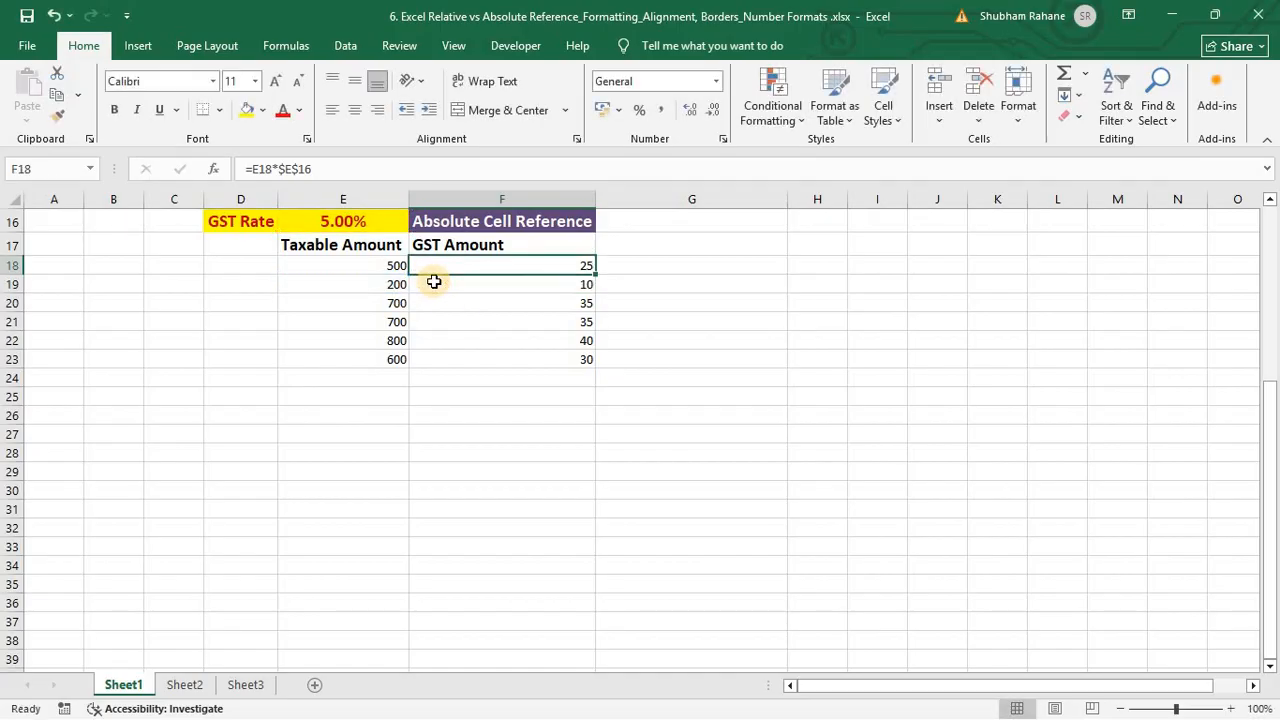
pyautogui.press('F2')
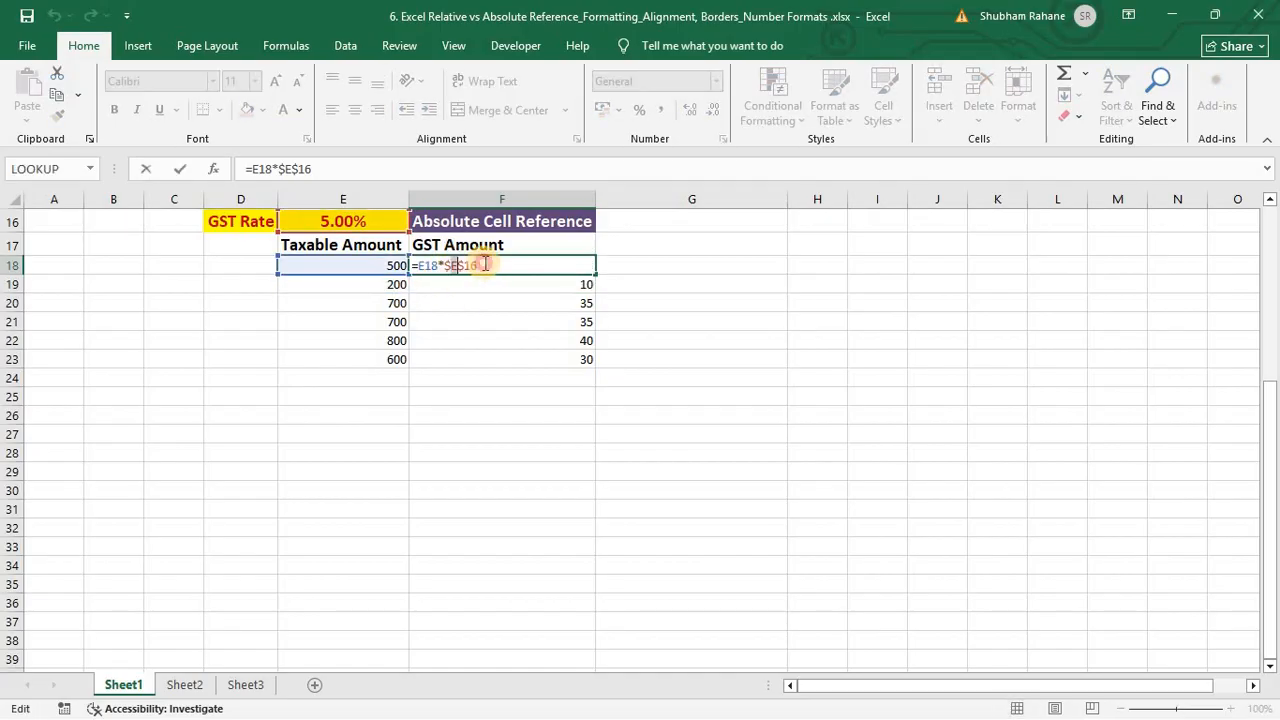
pyautogui.press('Escape')
pyautogui.doubleClick(484, 263)
pyautogui.press('Escape')
pyautogui.press('Down')
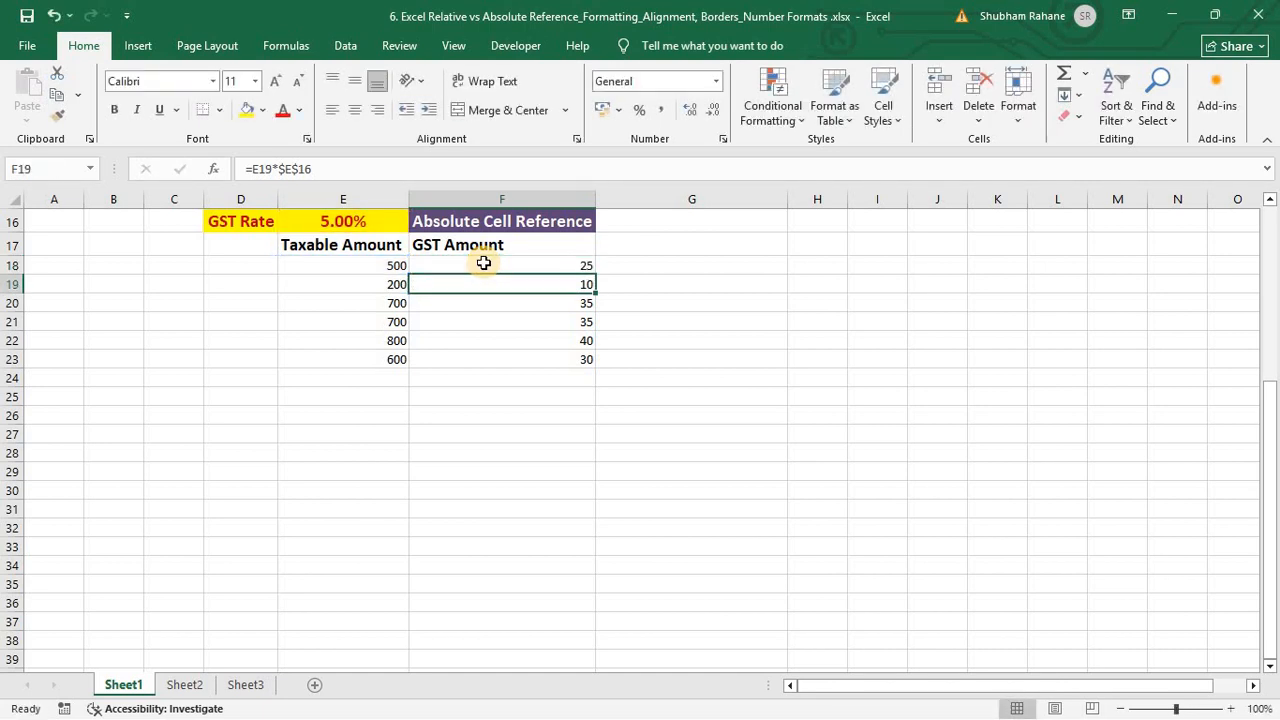
pyautogui.press('F2')
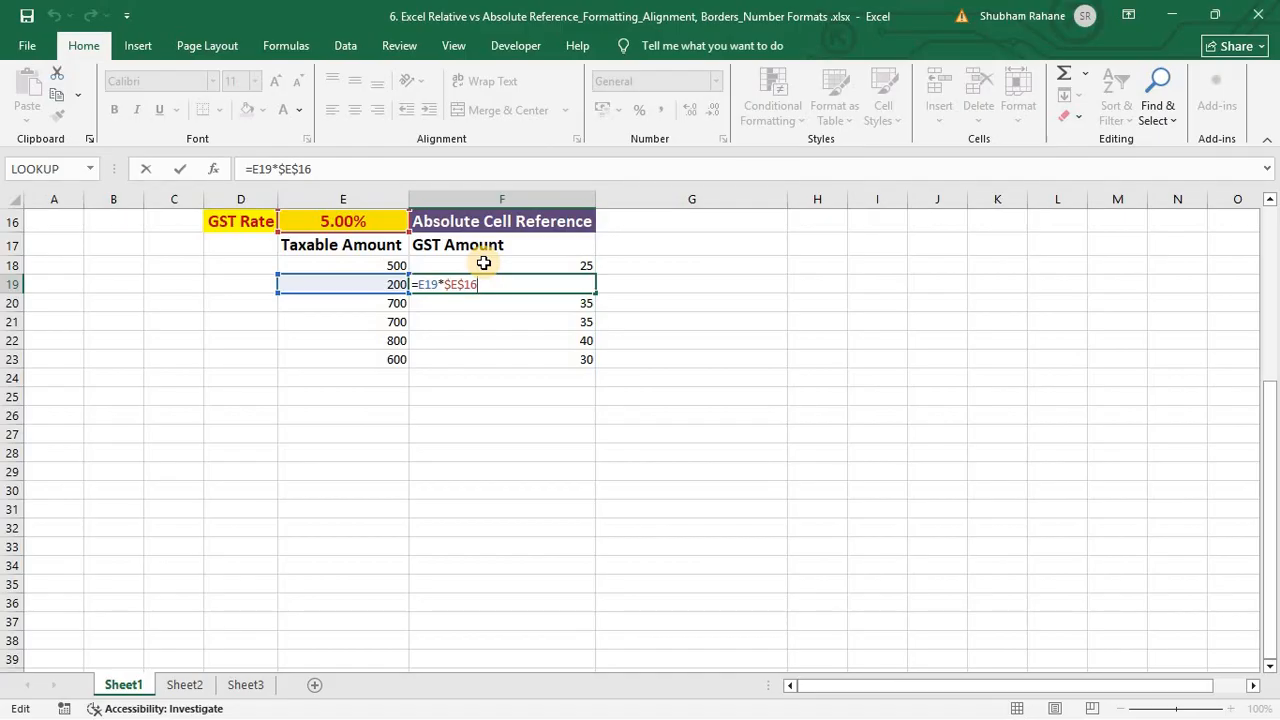
pyautogui.press('Escape')
pyautogui.press('Up')
pyautogui.press('F2')
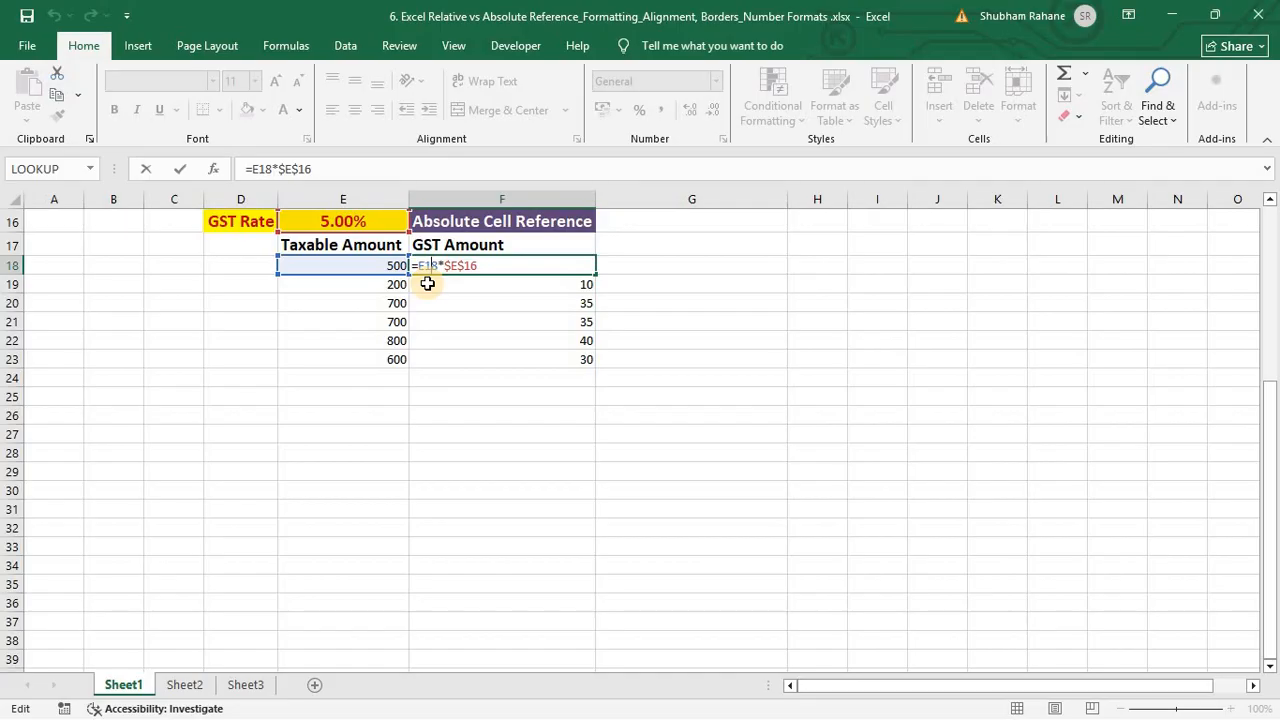
pyautogui.press('Escape')
# Step: Check each GST formula from F19 down to F23's =E23*$E$16, leaving them unchanged
pyautogui.press('Down')
pyautogui.press('F2')
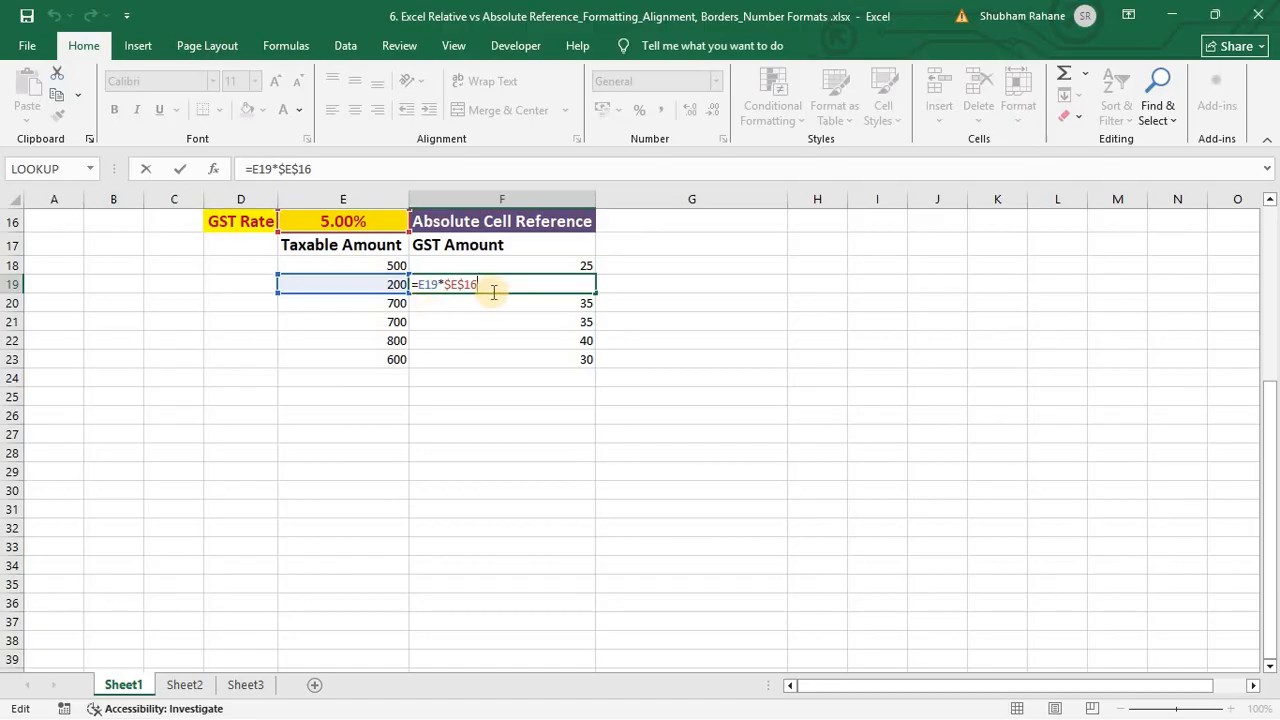
pyautogui.press('Escape')
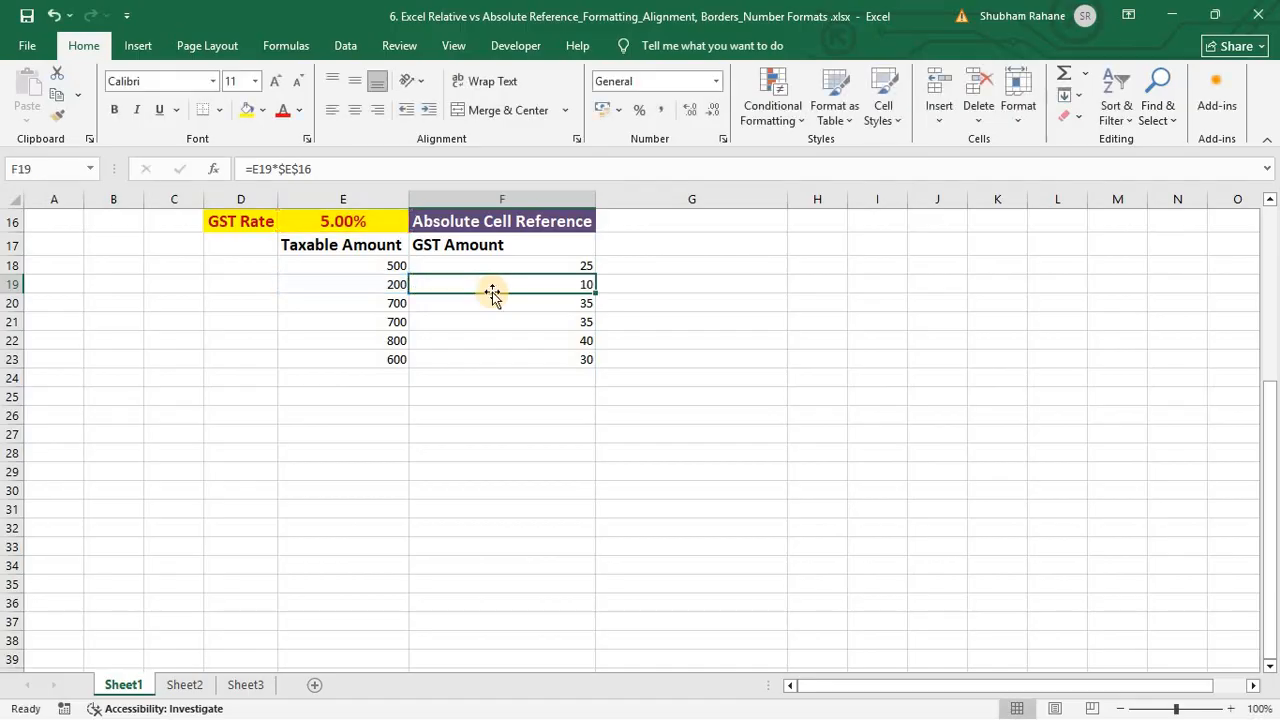
pyautogui.press('Down')
pyautogui.press('F2')
pyautogui.press('Escape')
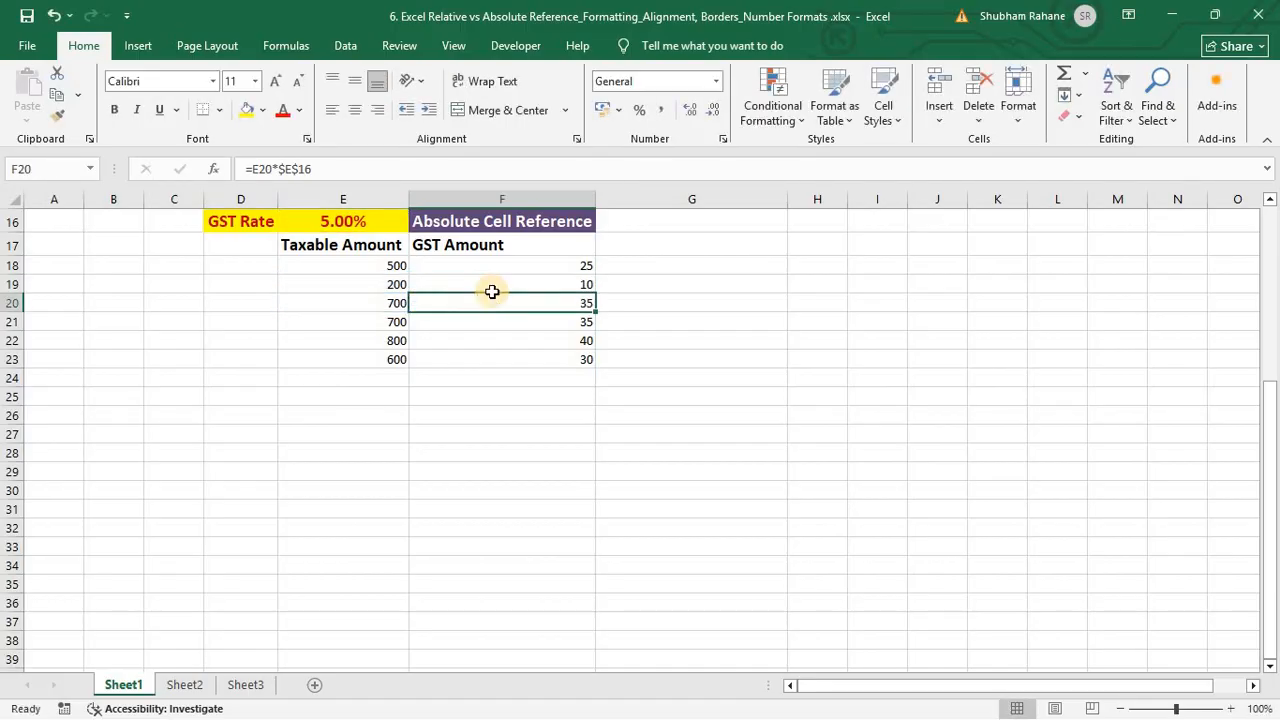
pyautogui.press('Down')
pyautogui.press('F2')
pyautogui.press('Escape')
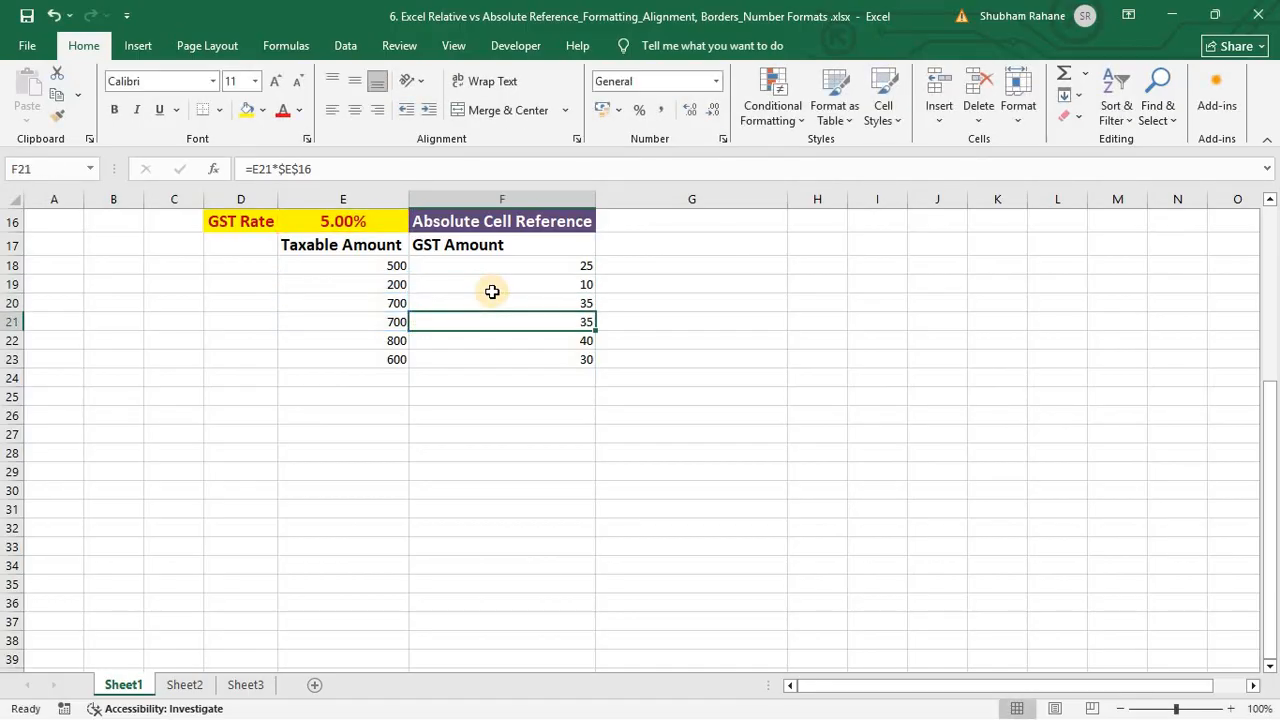
pyautogui.press('Down')
pyautogui.press('F2')
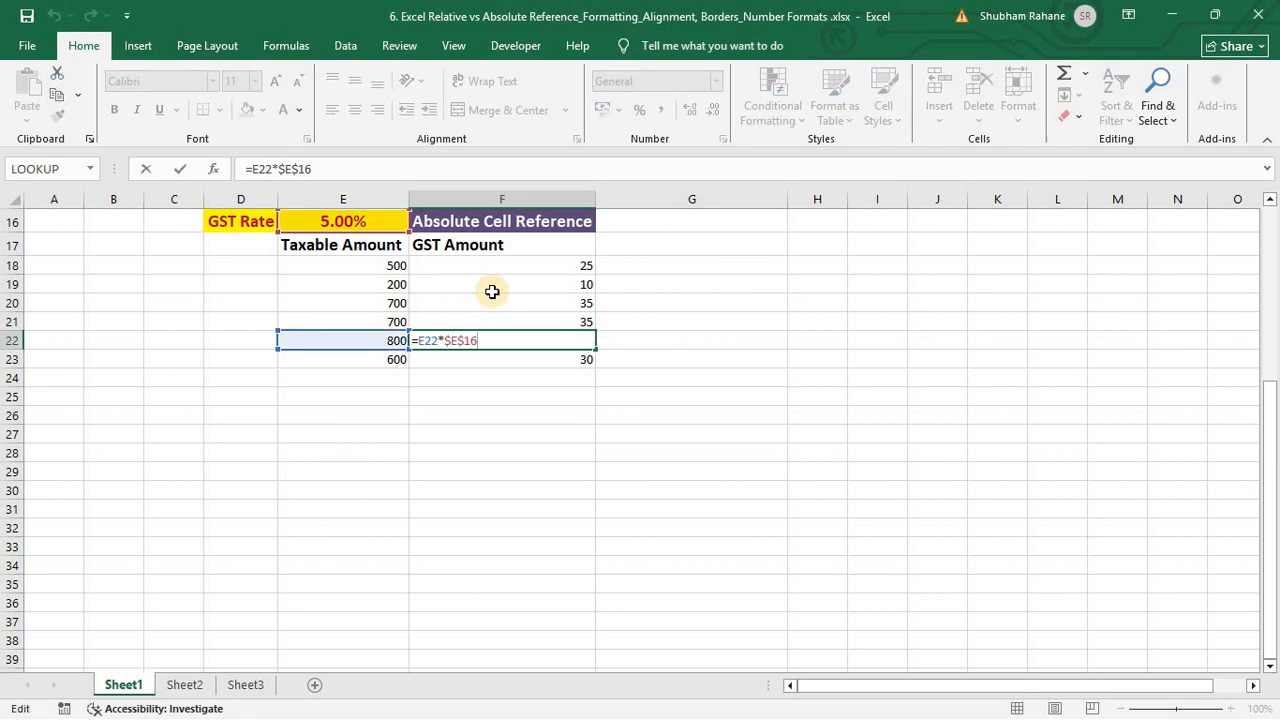
pyautogui.press('Escape')
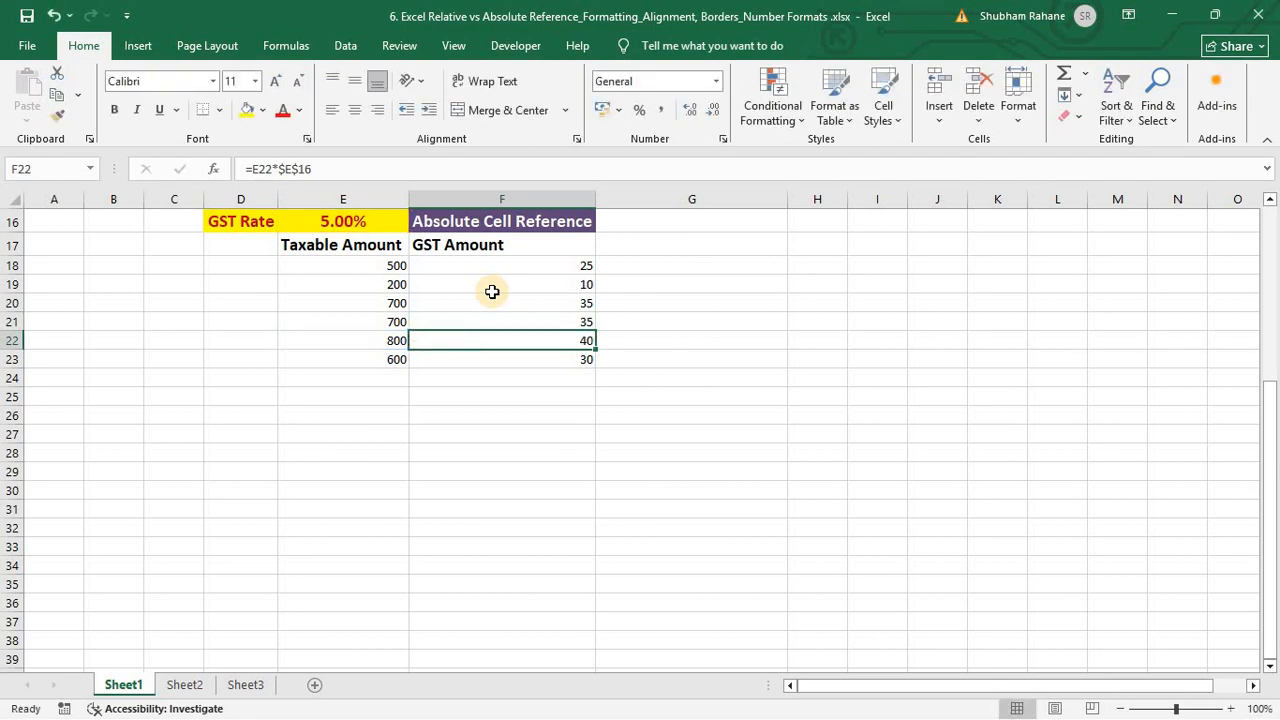
pyautogui.press('F2')
pyautogui.press('Escape')
pyautogui.press('Down')
pyautogui.press('F2')
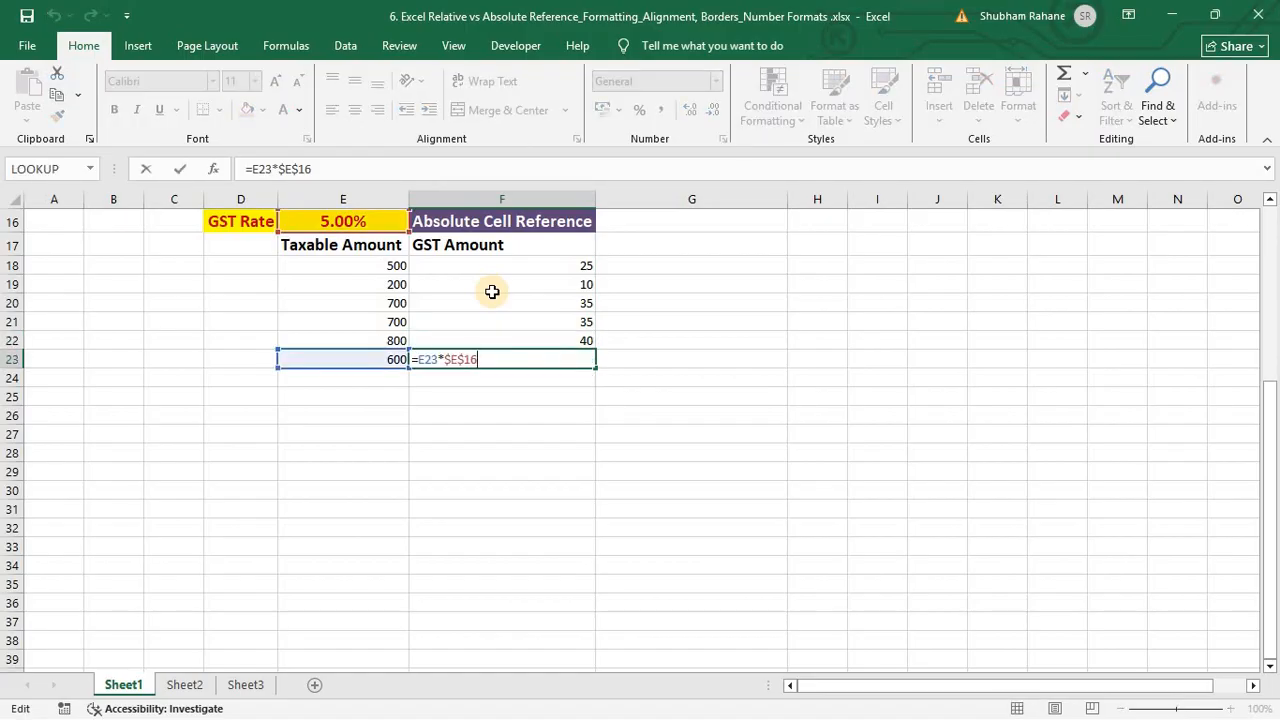
pyautogui.press('Escape')
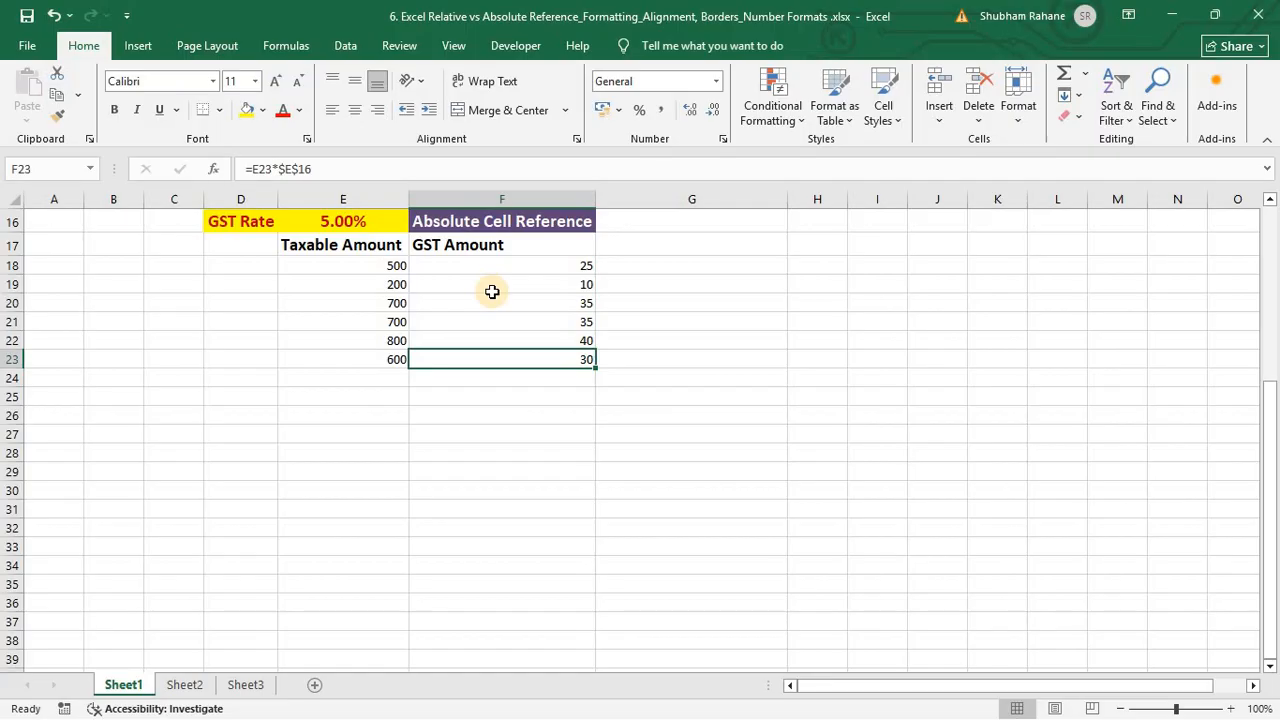
# Step: Enter the text 'Excel Shastri' in cell F28
pyautogui.scroll(1, 492, 291)
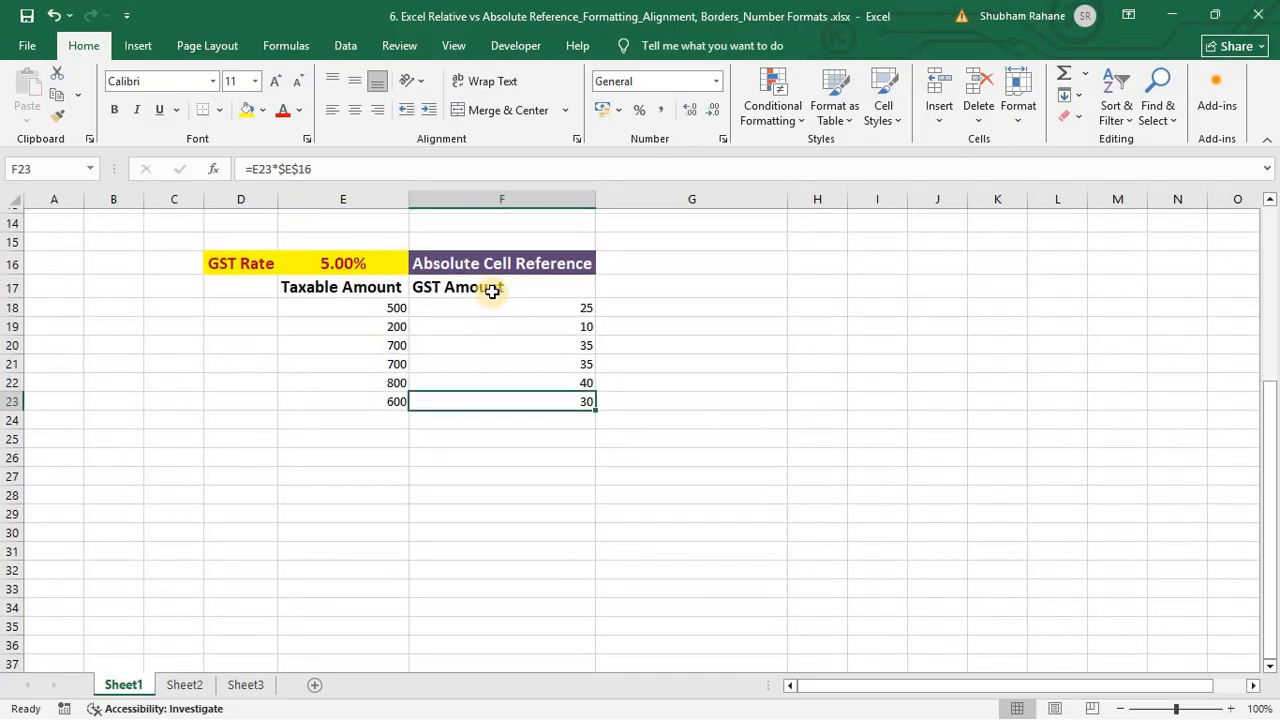
pyautogui.scroll(-5, 492, 291)
pyautogui.scroll(1, 492, 291)
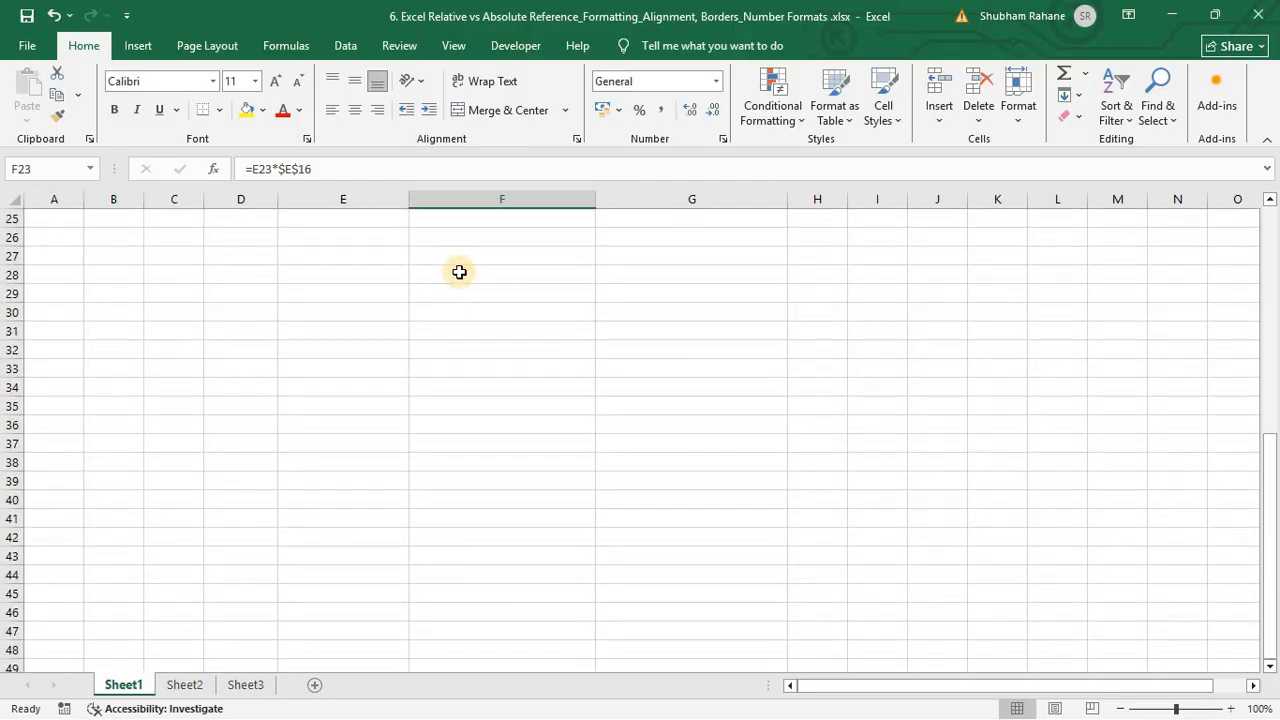
pyautogui.click(459, 272)
pyautogui.write('Exc')
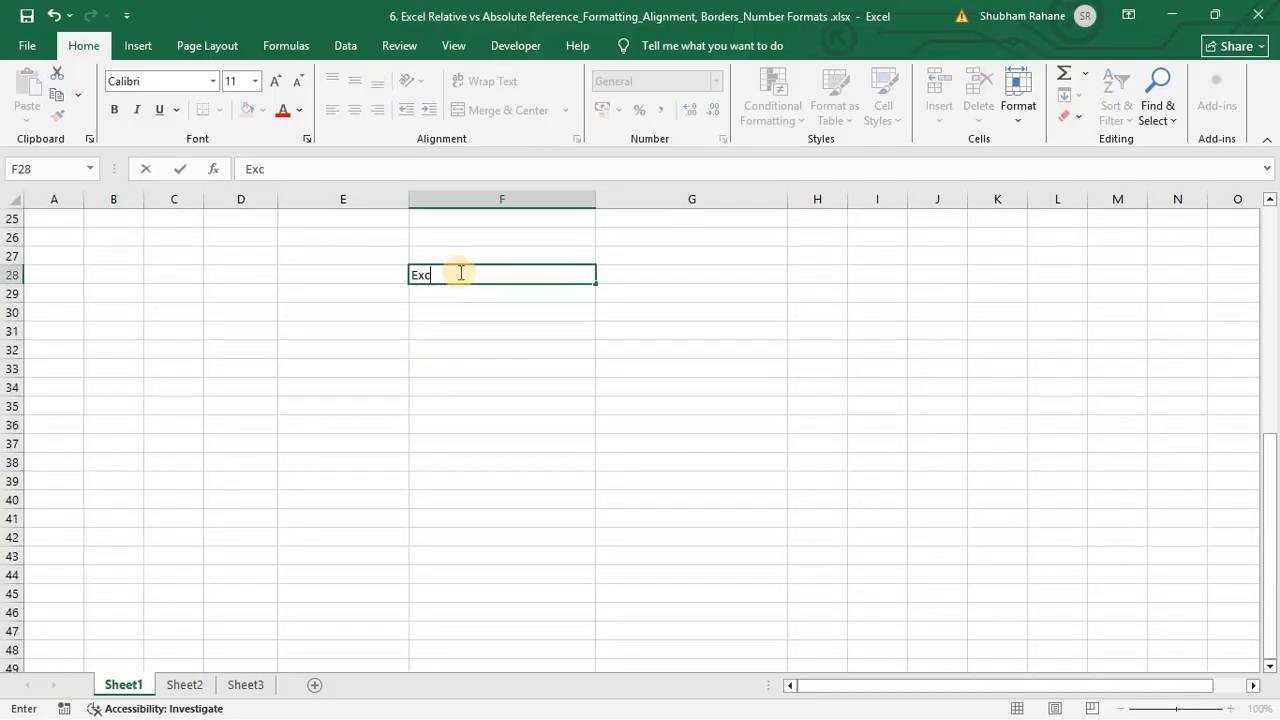
pyautogui.write('el Shastri')
pyautogui.press('Return')
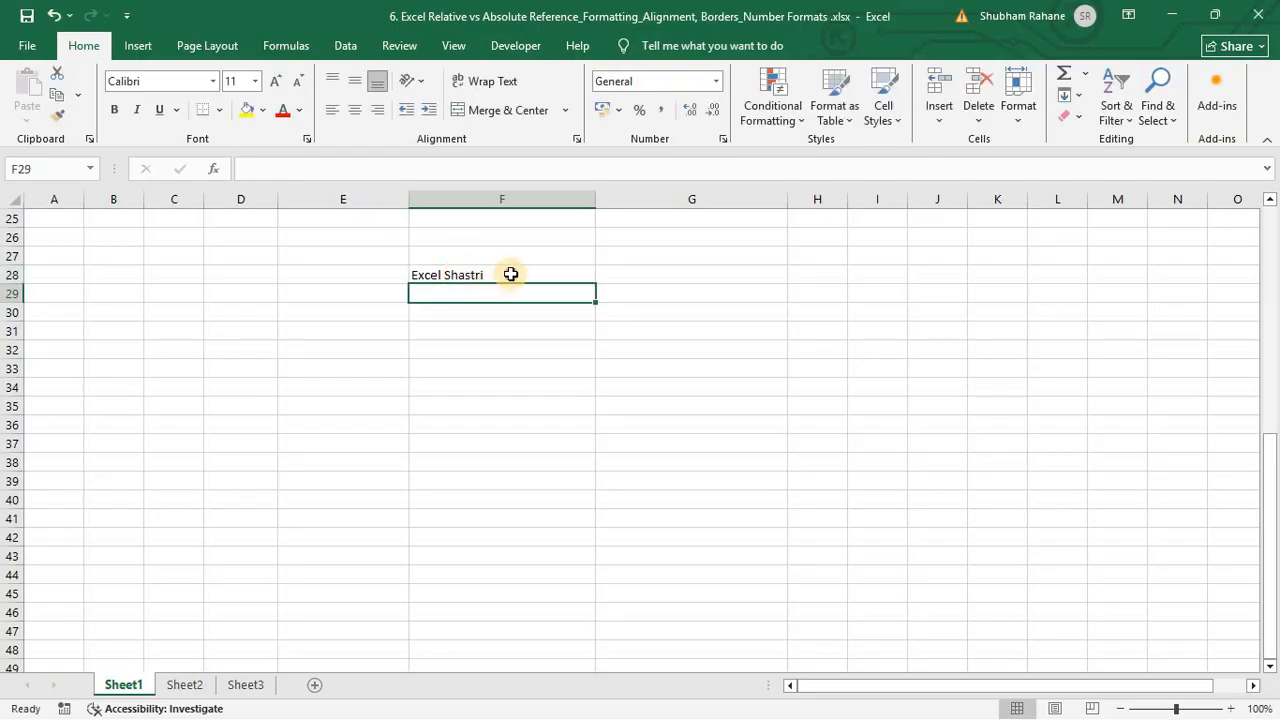
# Step: Reselect F28 and put focus in the Home tab's Font name box with Alt, H, F, F
pyautogui.click(507, 275)
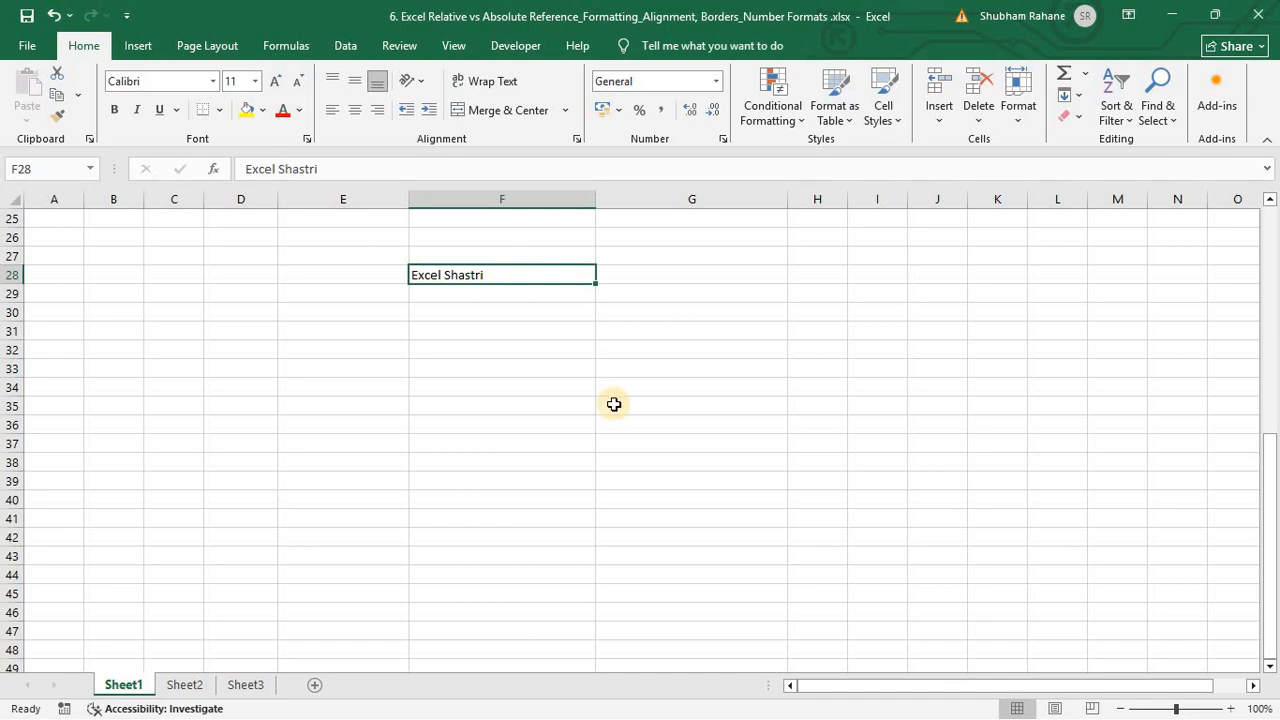
pyautogui.press('alt')
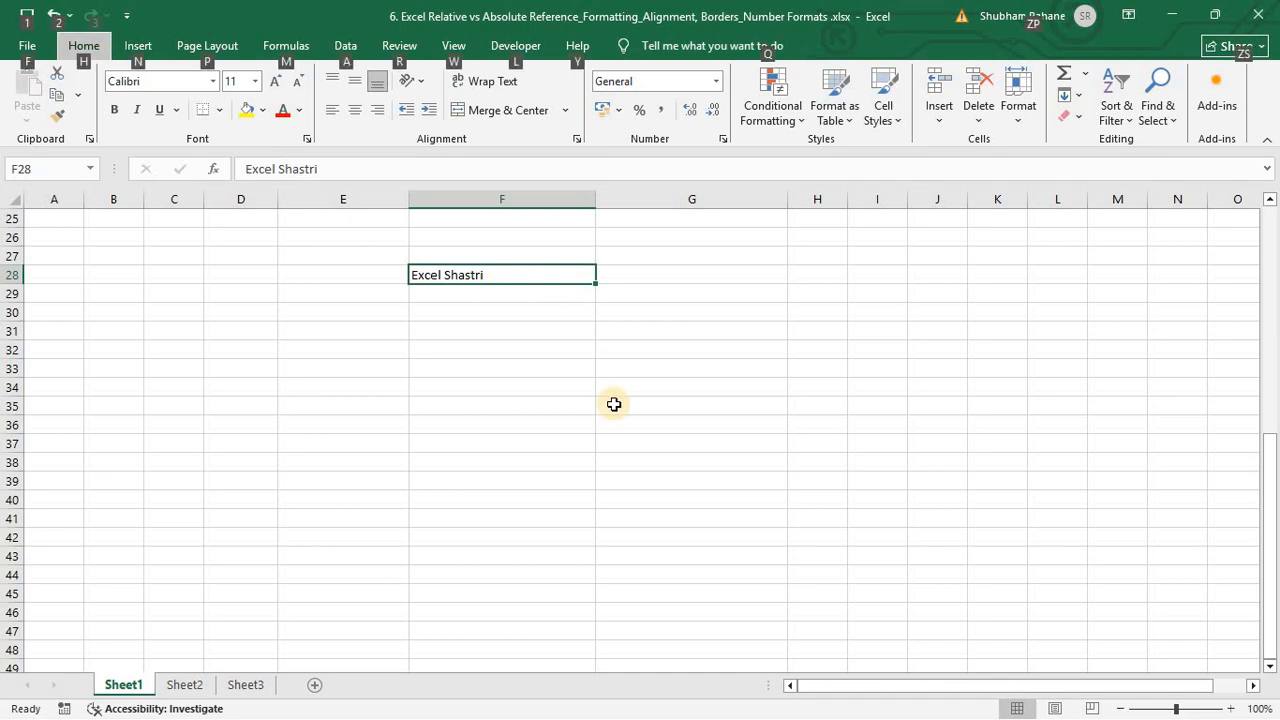
pyautogui.press('h')
pyautogui.press('f')
pyautogui.press('f')
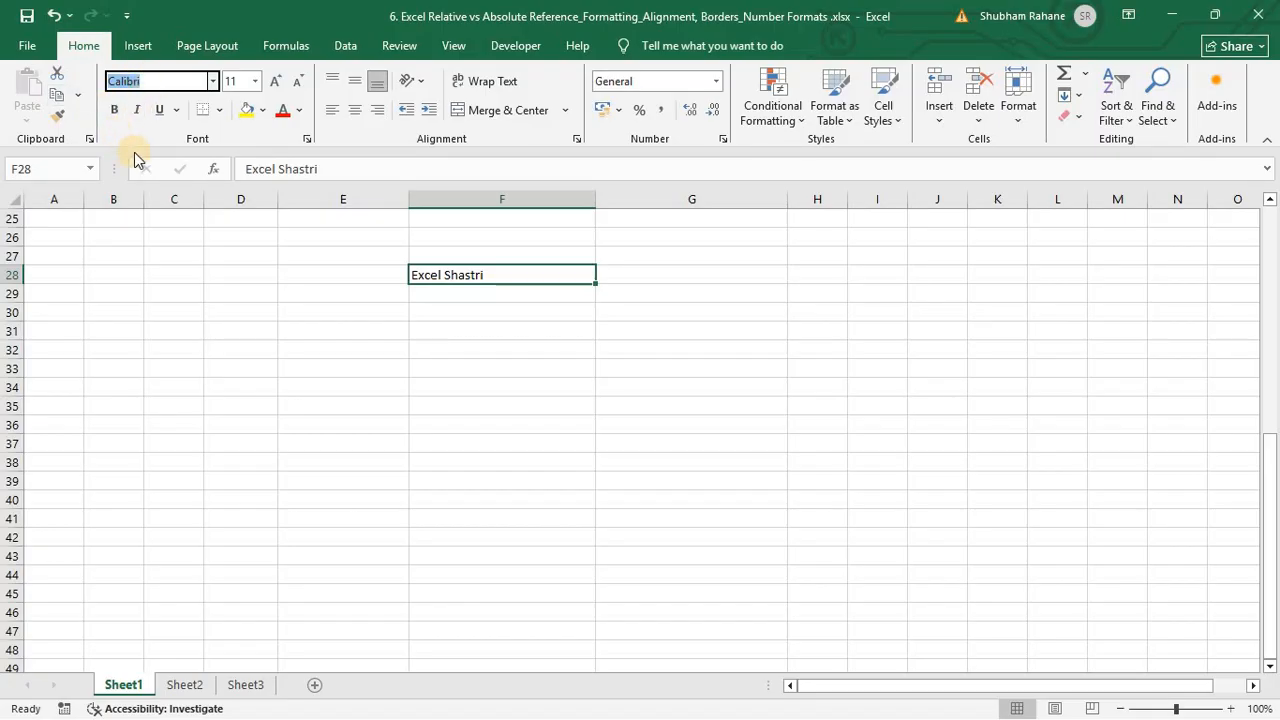
# Step: Set F28's font to Times New Roman, then change it to Sitka Banner Semibold
pyautogui.write('Time')
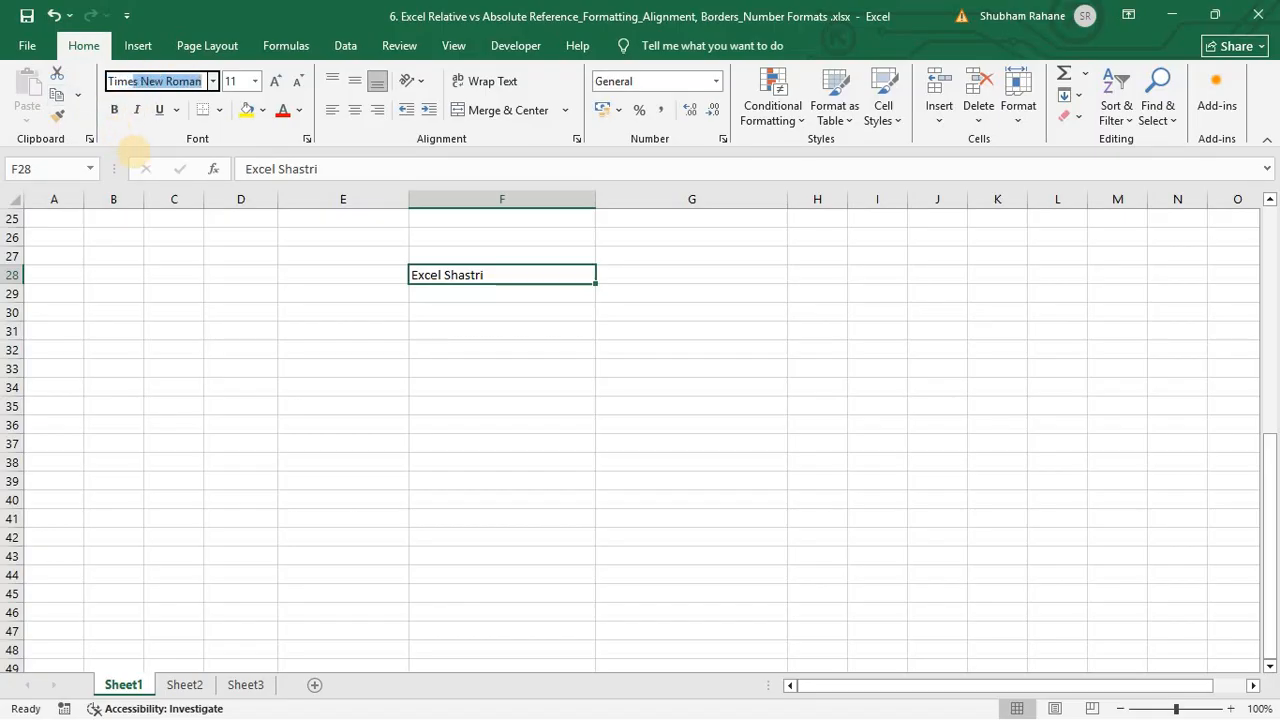
pyautogui.write('s')
pyautogui.press('Return')
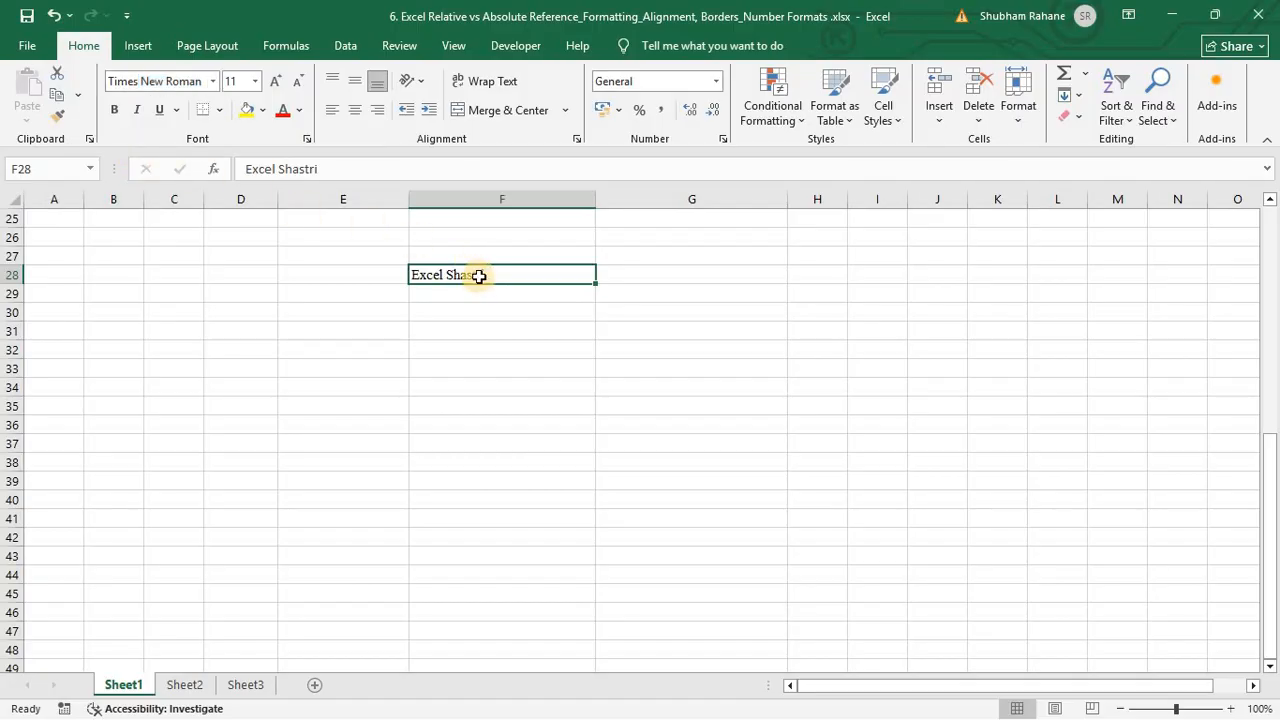
pyautogui.click(214, 86)
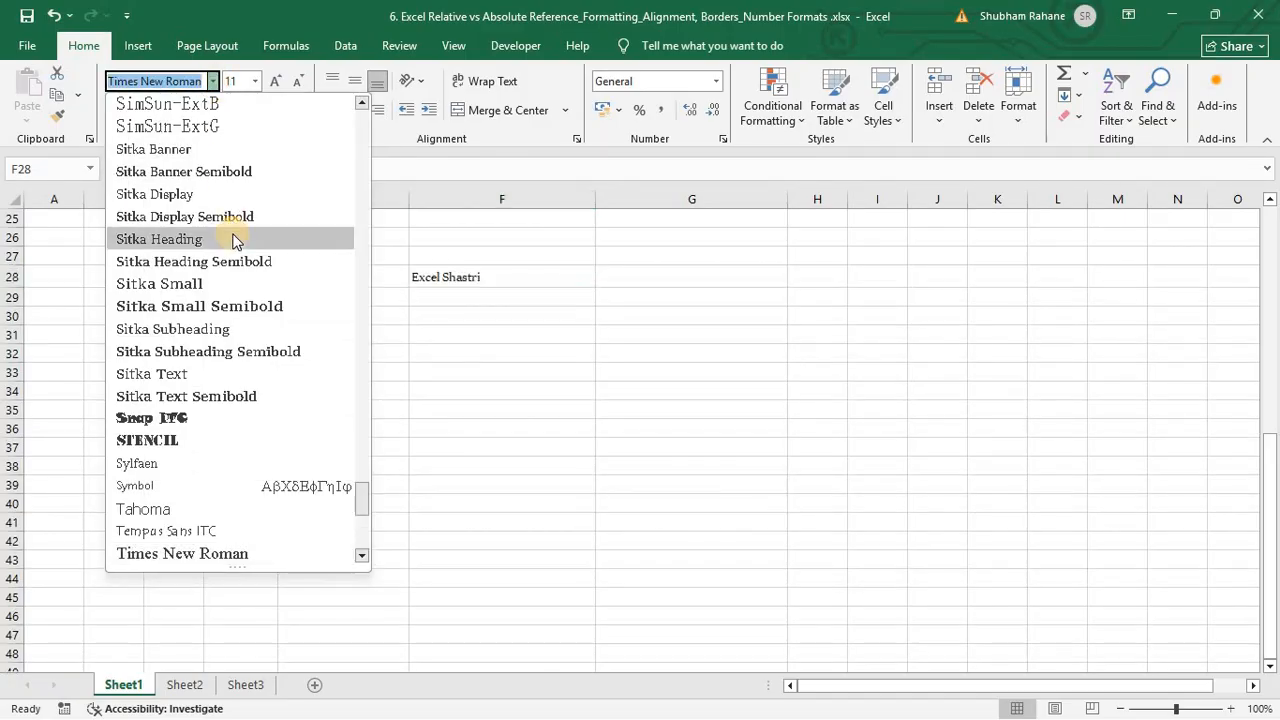
pyautogui.scroll(4, 240, 240)
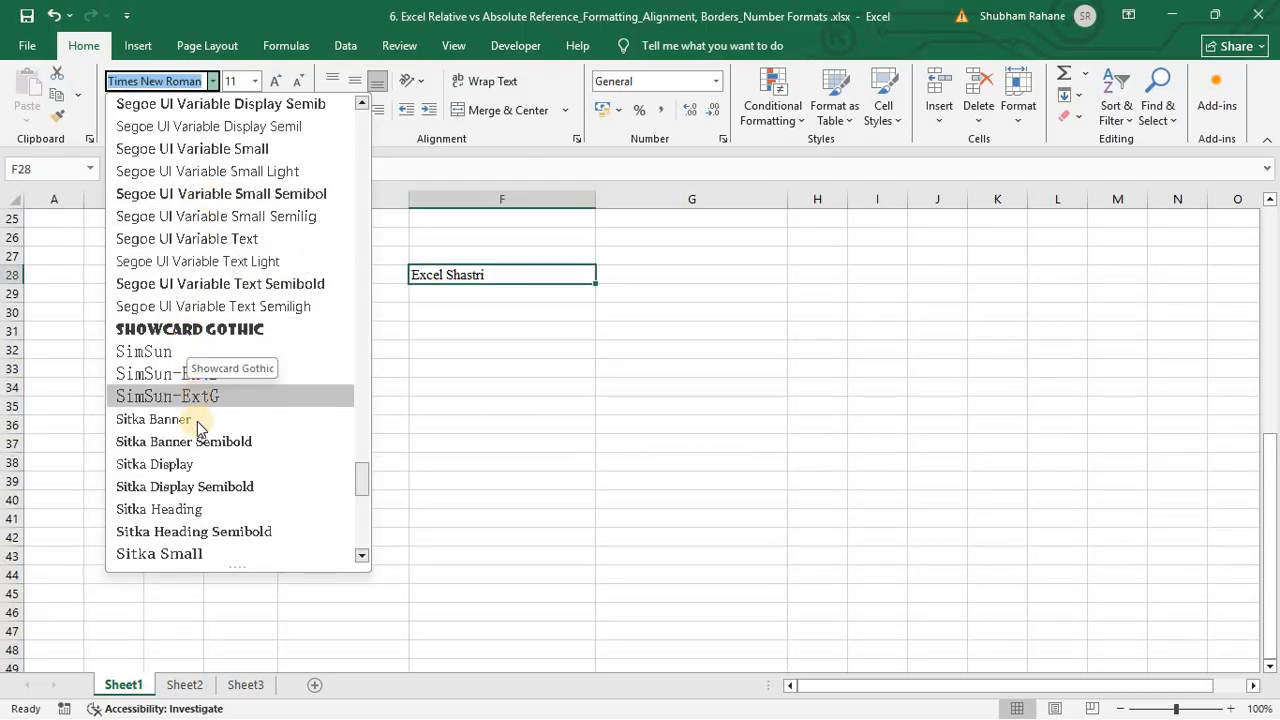
pyautogui.click(201, 441)
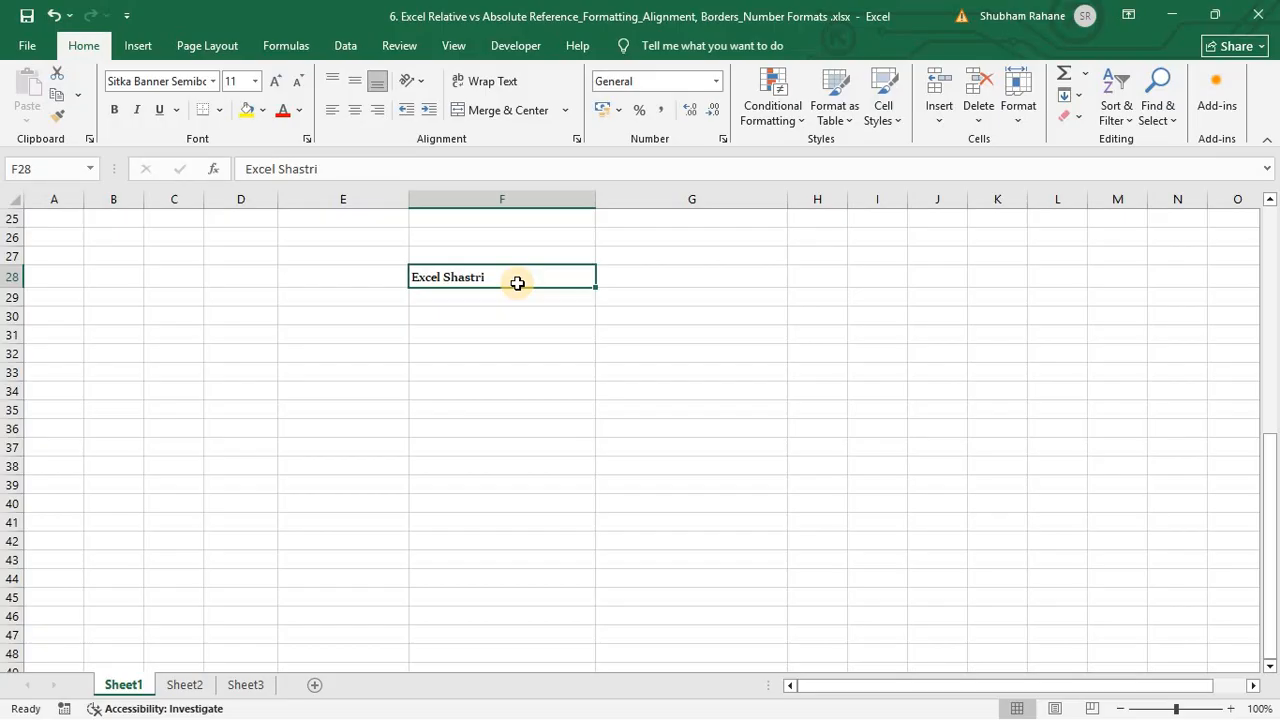
pyautogui.hotkey('ctrl', '1')
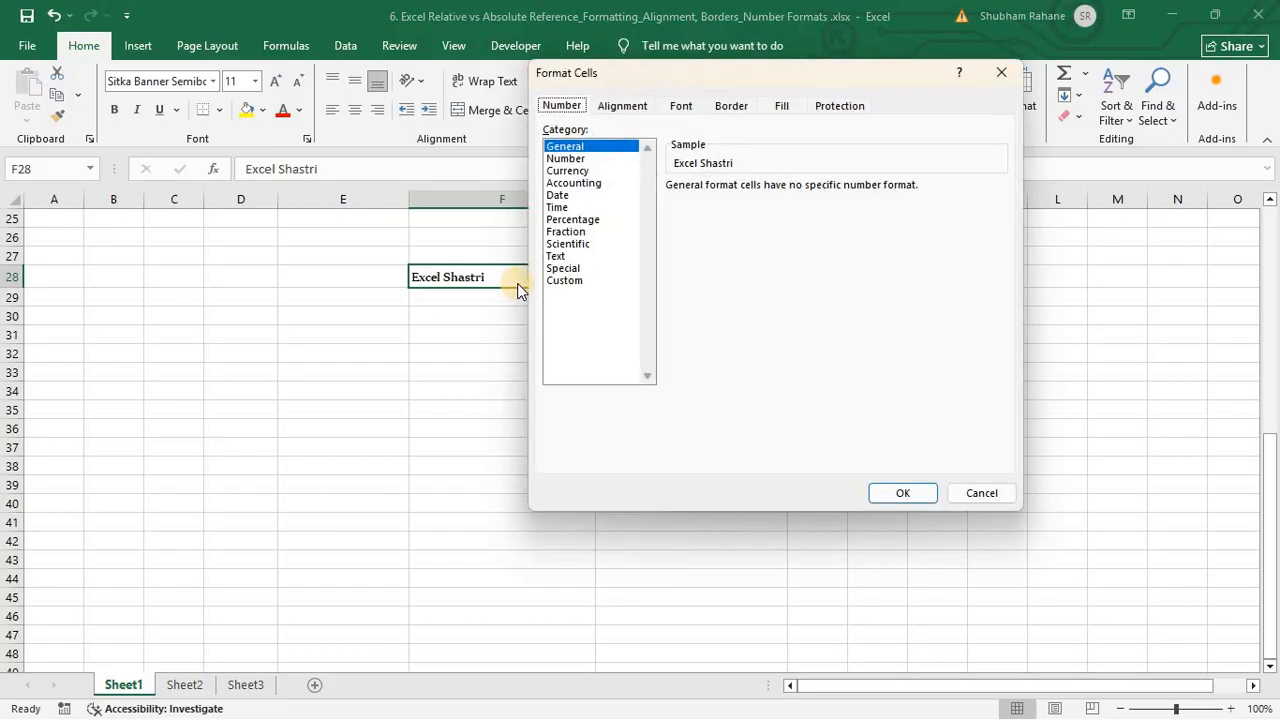
# Step: Browse the Number, Currency, Accounting, Date and Time formats, then close the dialog keeping General
pyautogui.click(566, 158)
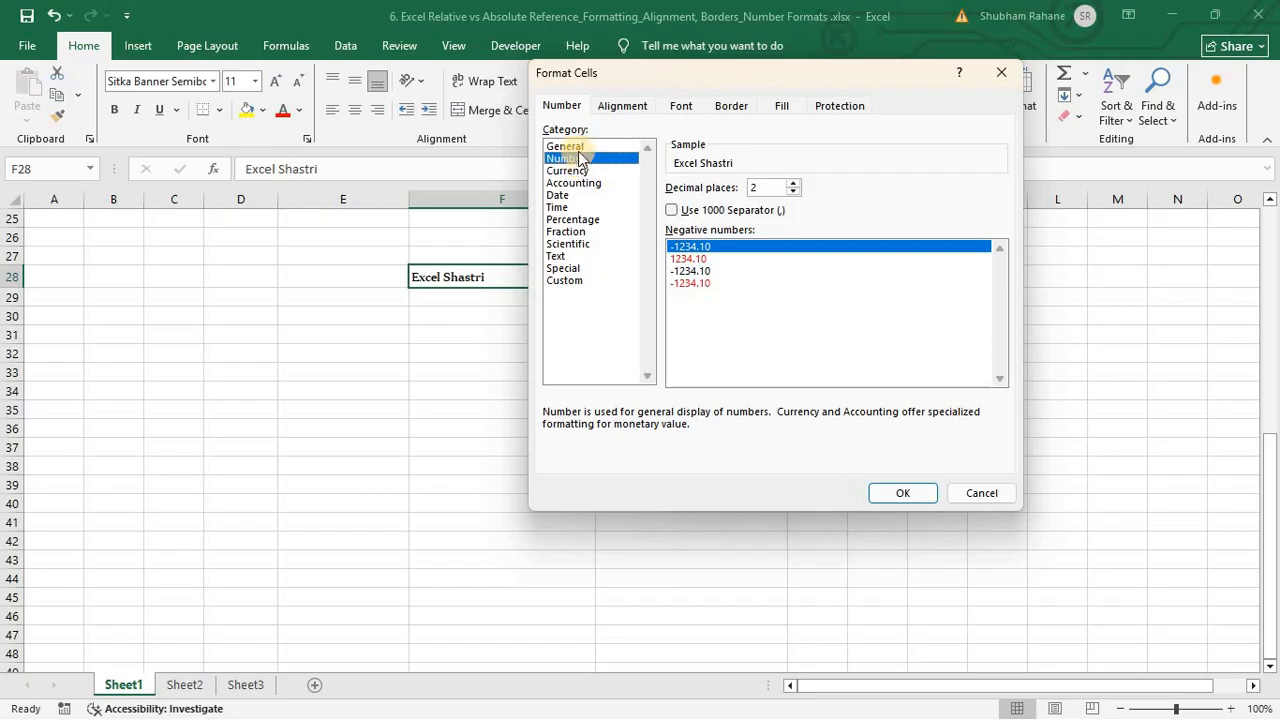
pyautogui.click(577, 147)
pyautogui.click(580, 160)
pyautogui.click(598, 171)
pyautogui.click(600, 183)
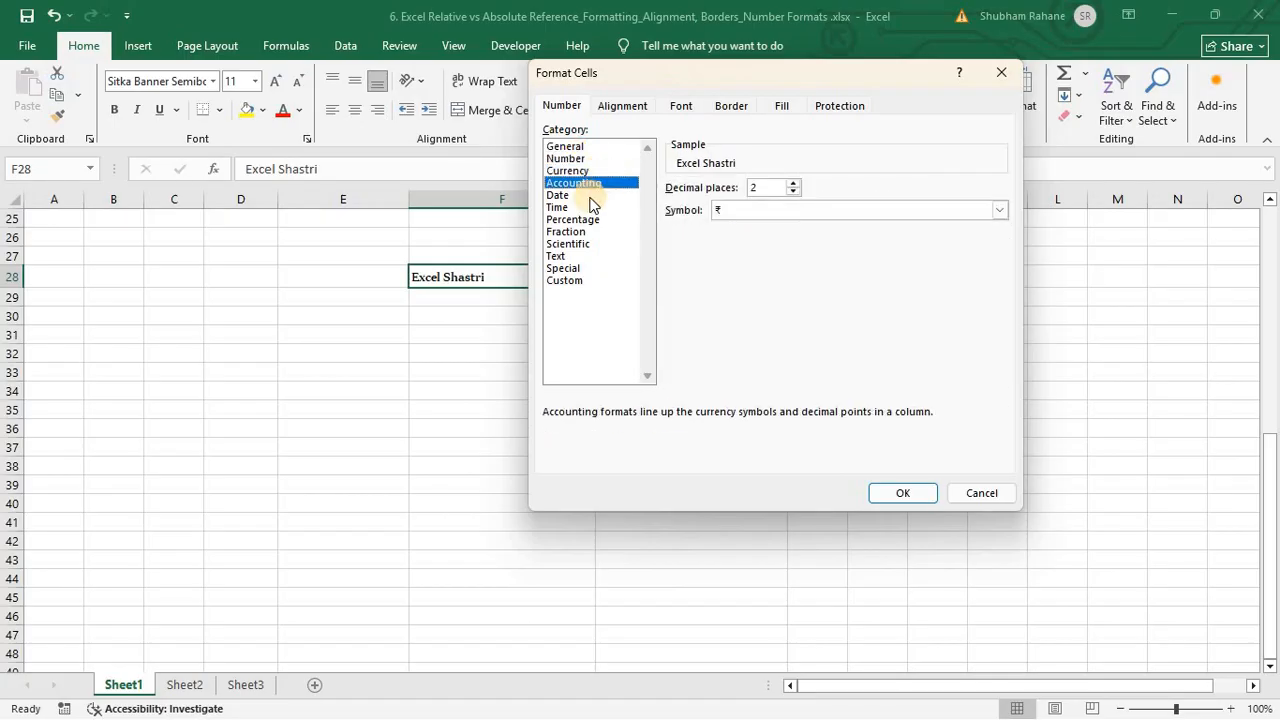
pyautogui.click(589, 195)
pyautogui.click(588, 208)
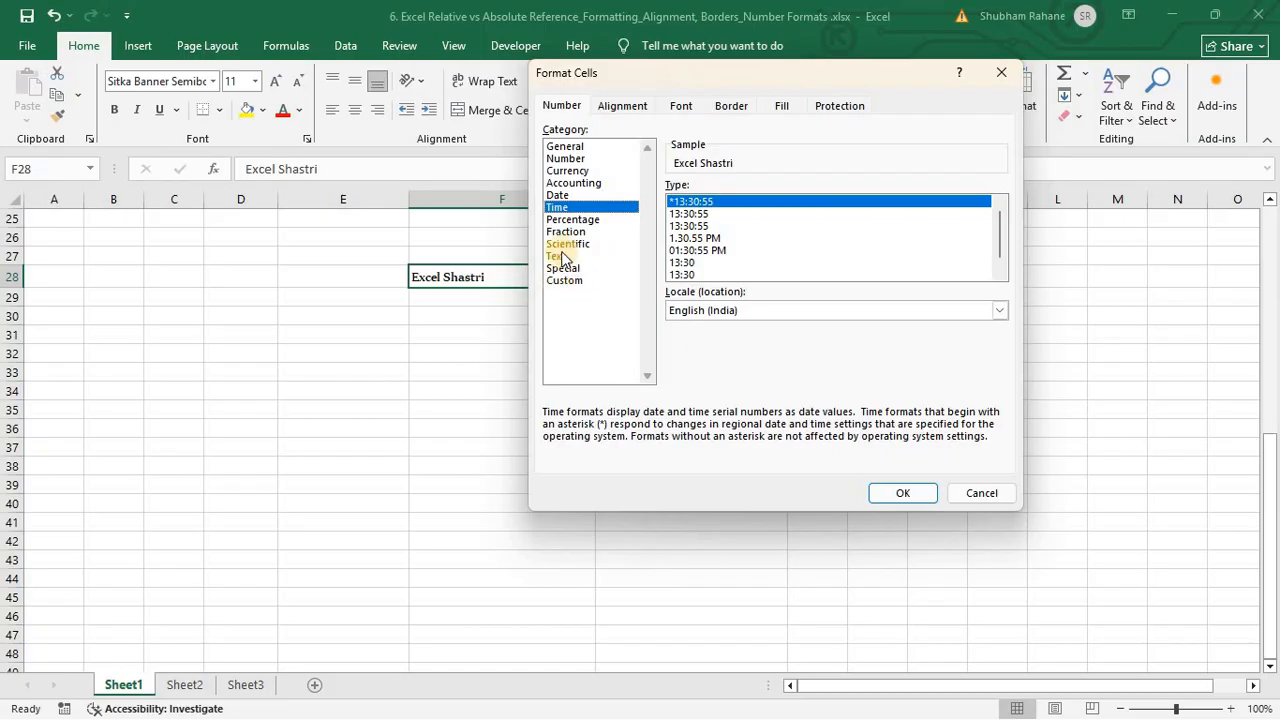
pyautogui.click(562, 148)
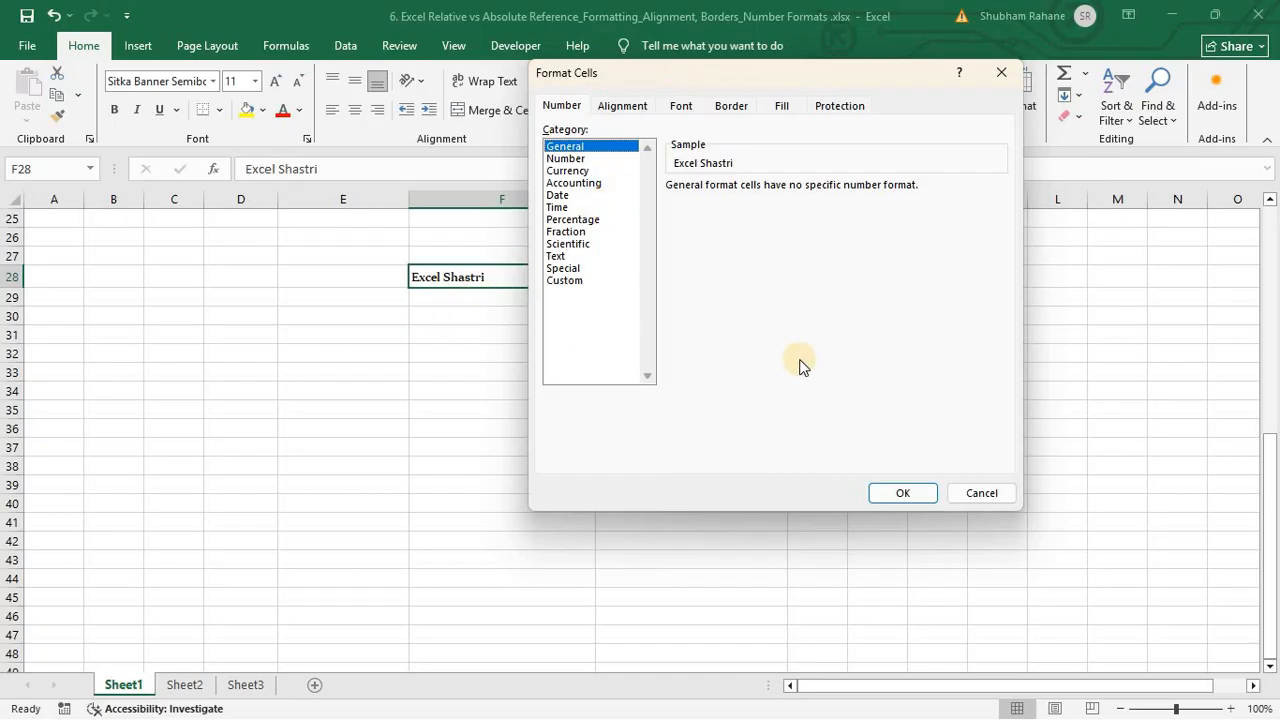
pyautogui.press('Escape')
pyautogui.click(470, 318)
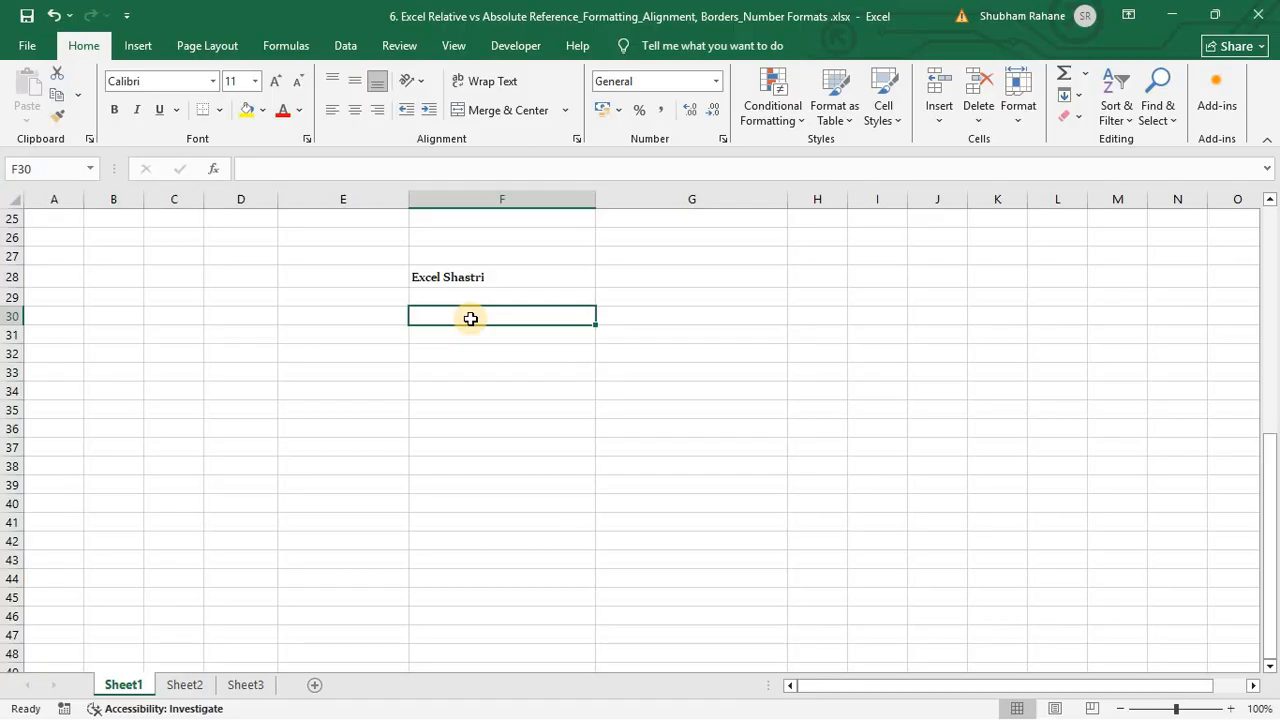
# Step: Enter 0.10 in F30 and format it as Percentage so it shows 10.00%
pyautogui.write('0')
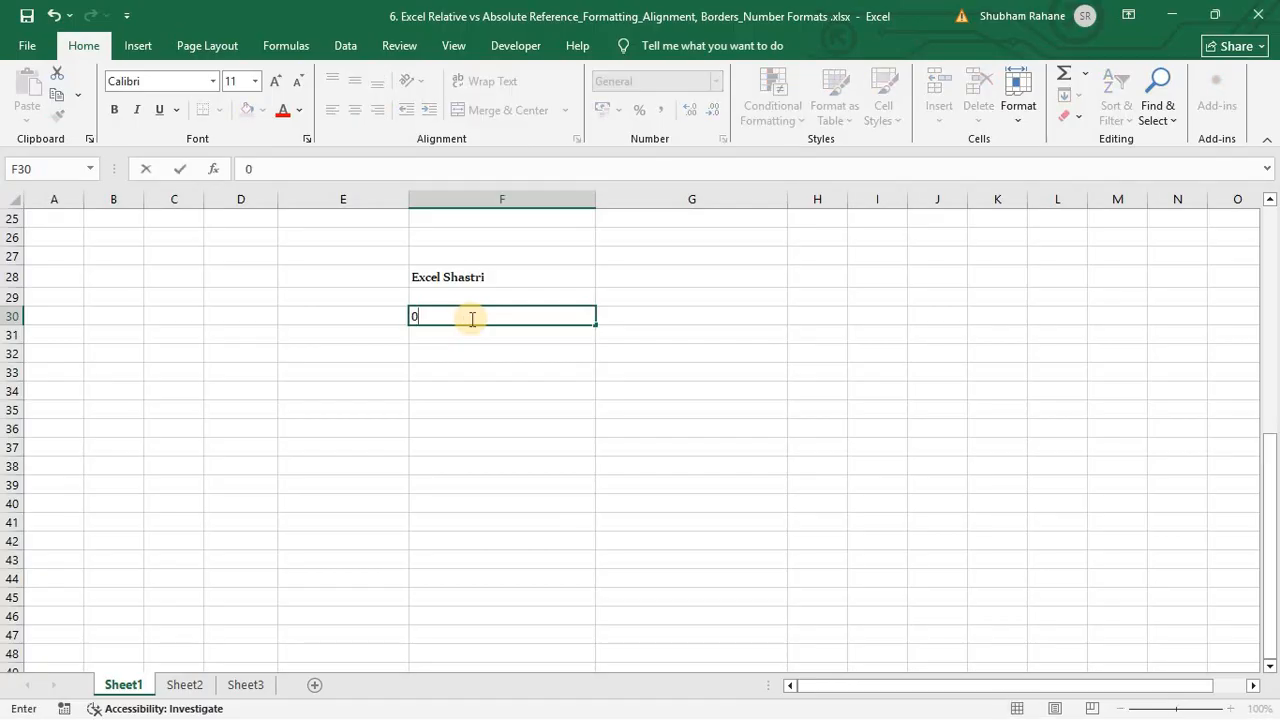
pyautogui.write('.10')
pyautogui.press('Return')
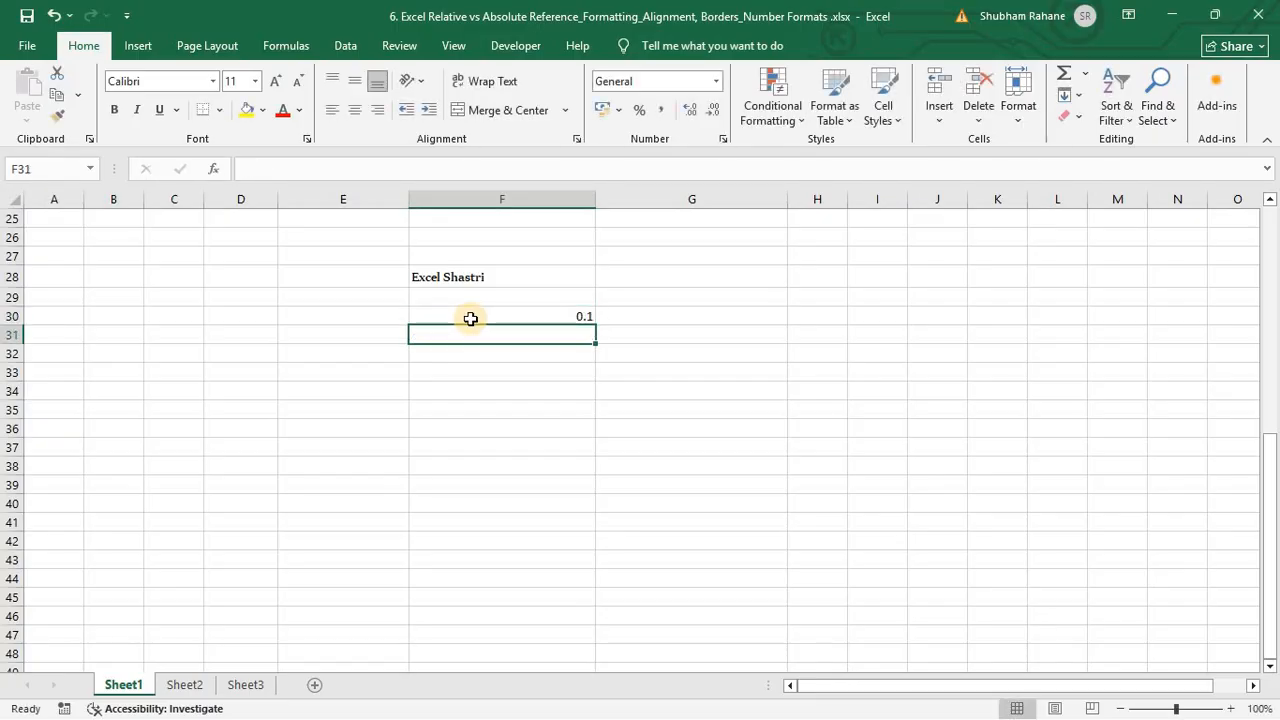
pyautogui.click(470, 318)
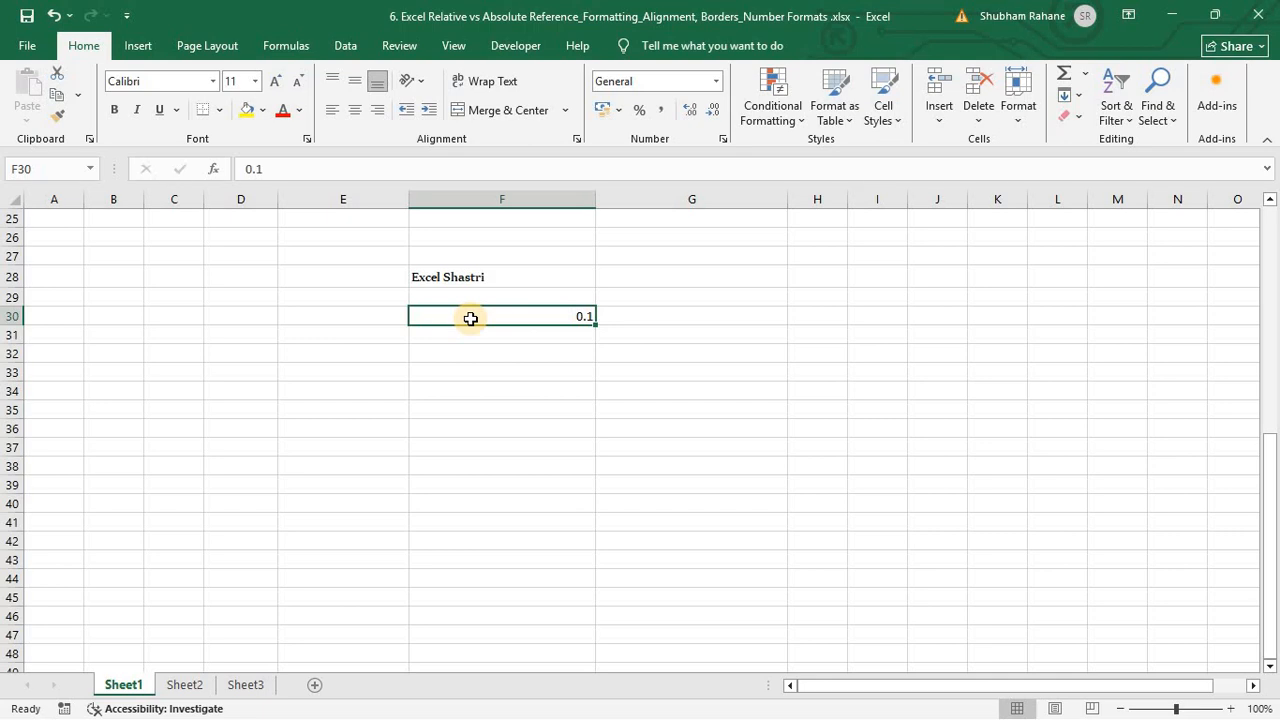
pyautogui.hotkey('ctrl', '1')
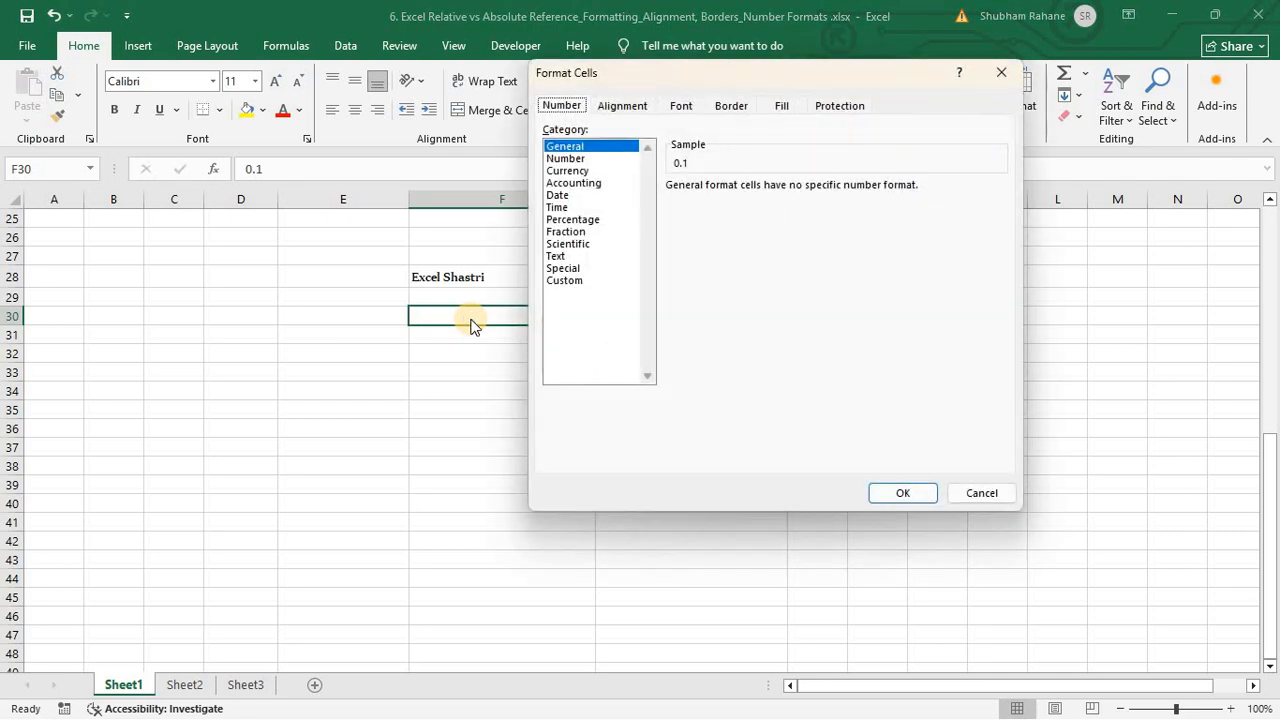
pyautogui.click(588, 220)
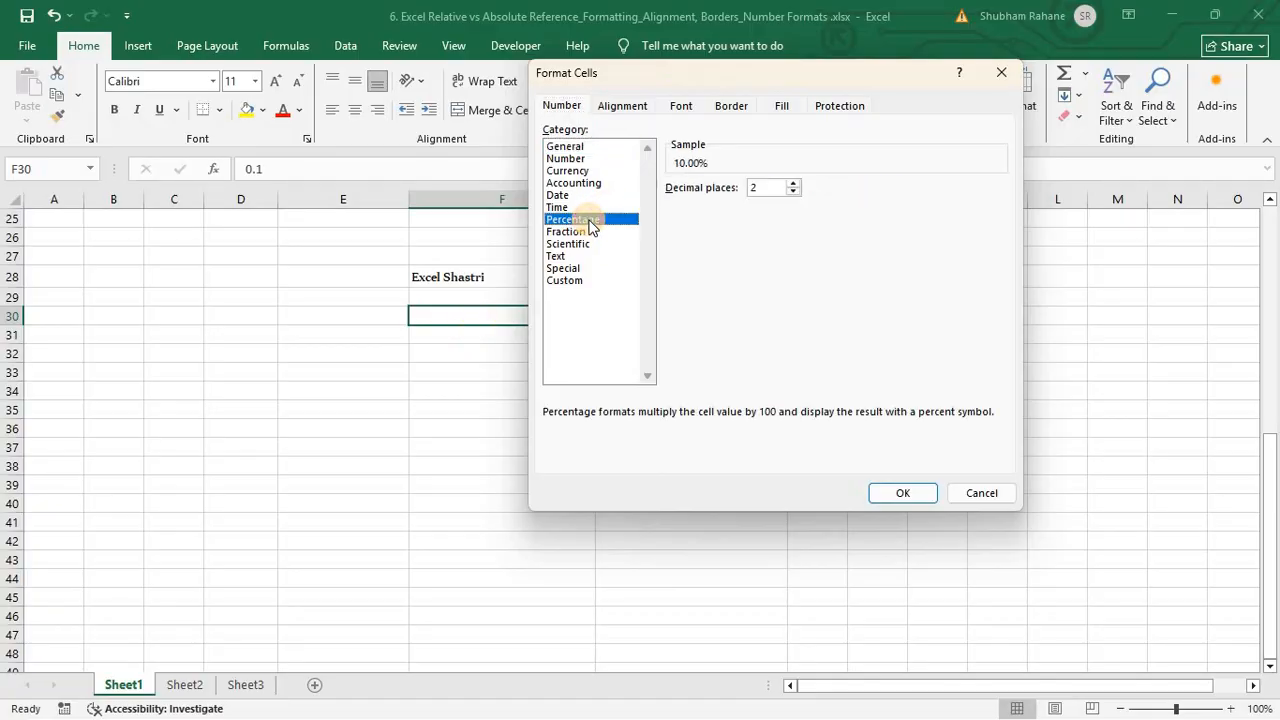
pyautogui.click(905, 493)
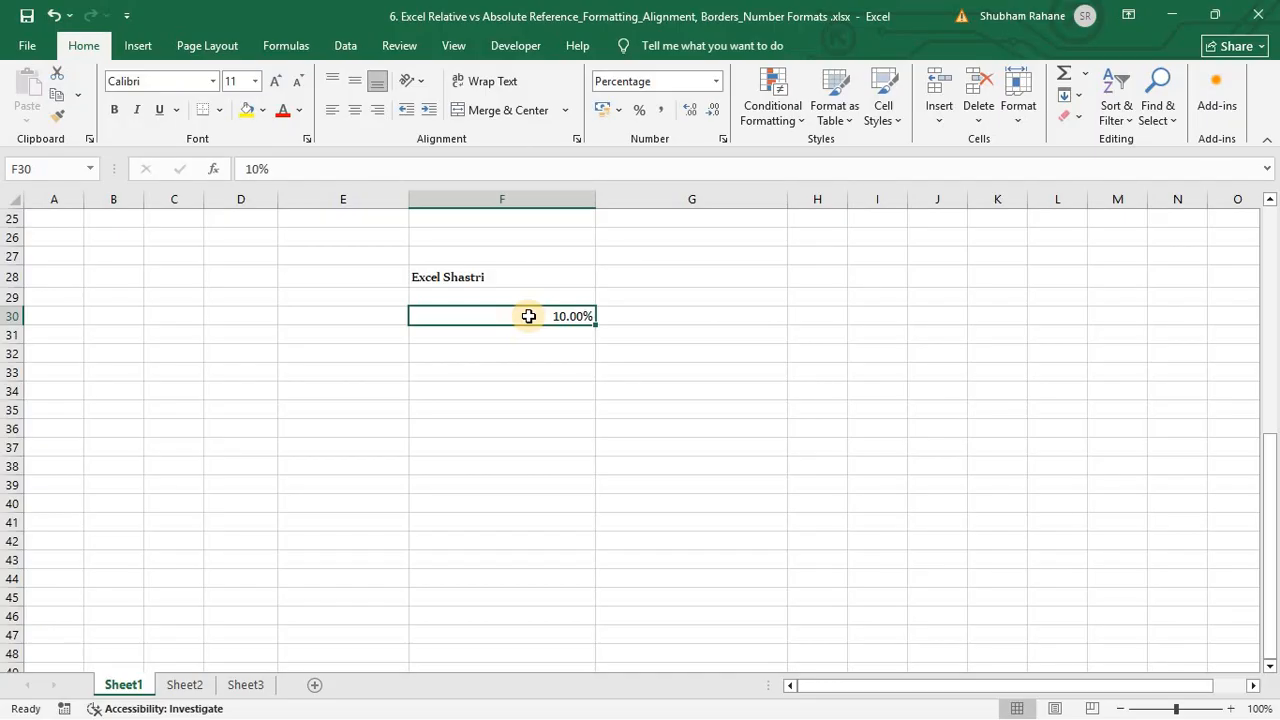
pyautogui.press('Up')
pyautogui.press('Up')
pyautogui.hotkey('ctrl', '1')
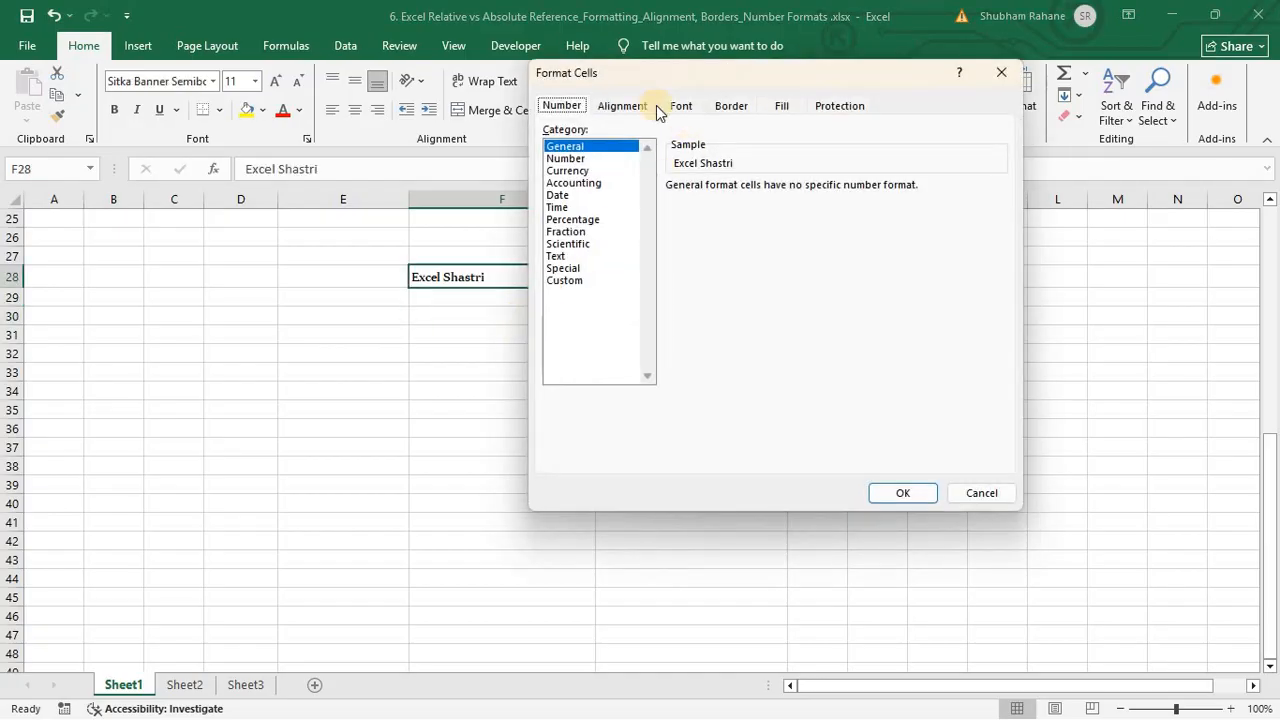
# Step: Rotate F28's 'Excel Shastri' text to a 45-degree orientation
pyautogui.click(620, 107)
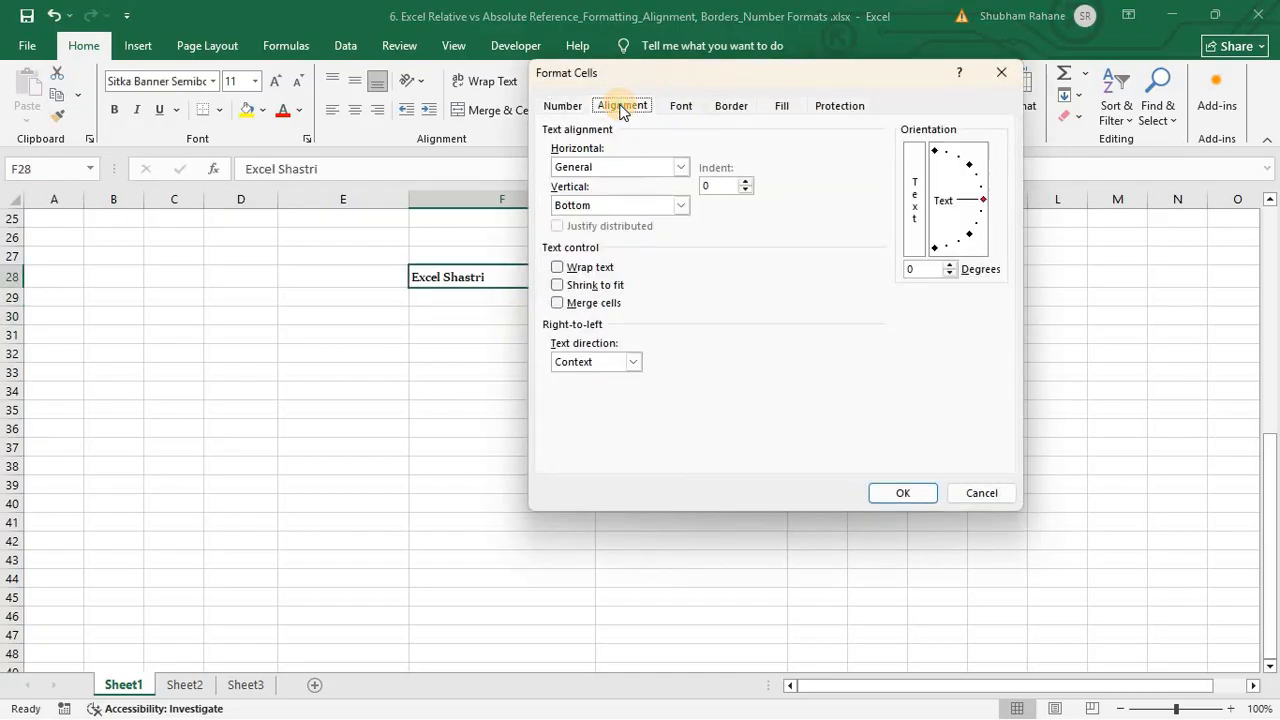
pyautogui.moveTo(680, 77); pyautogui.dragTo(814, 48)
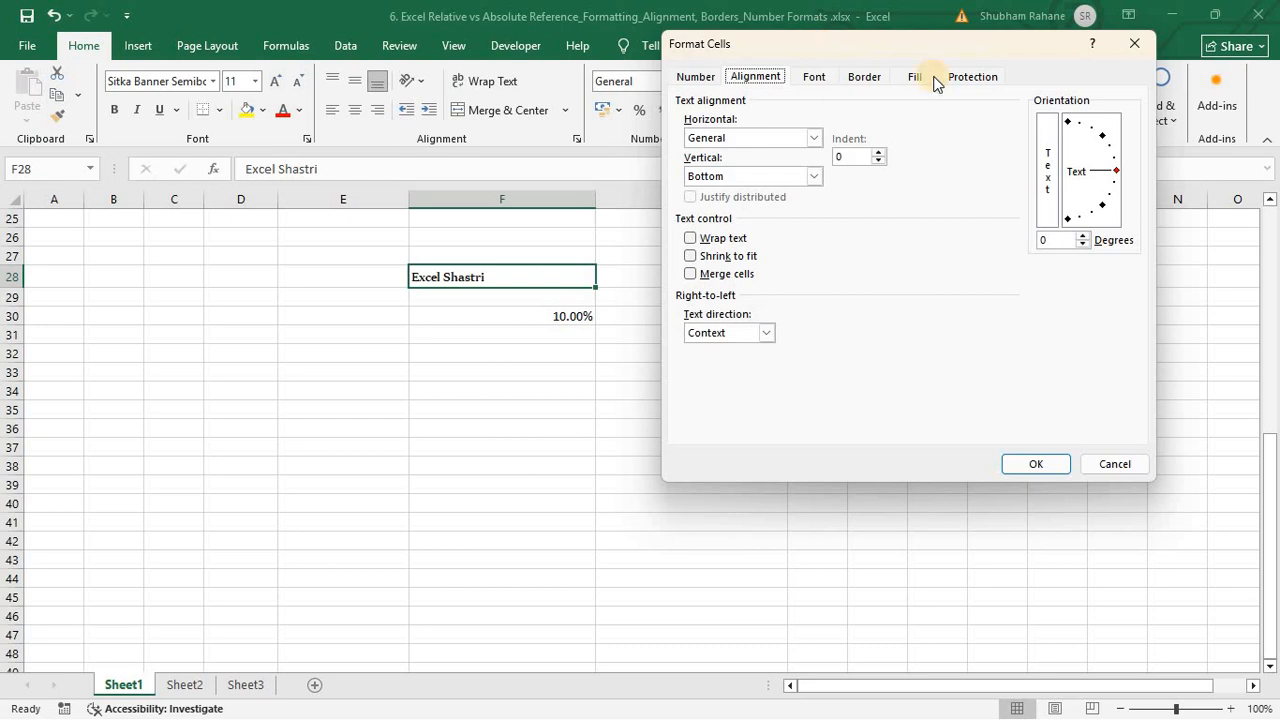
pyautogui.click(1104, 136)
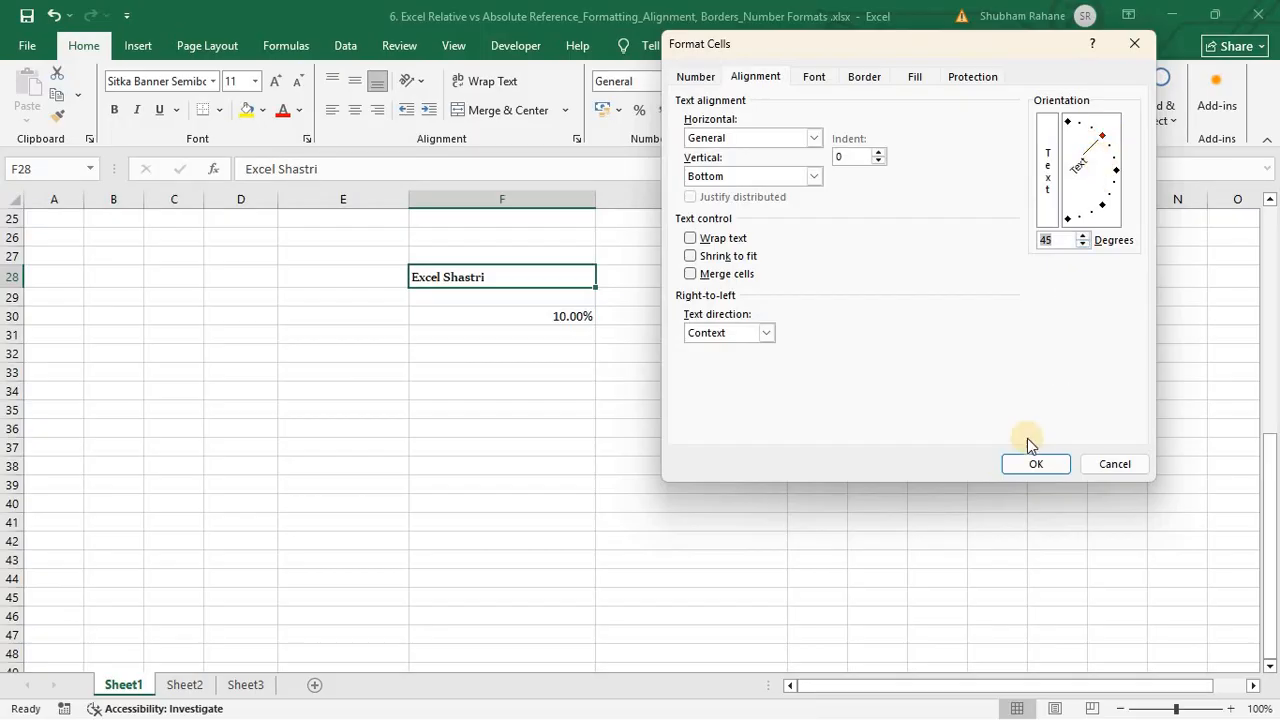
pyautogui.click(1016, 466)
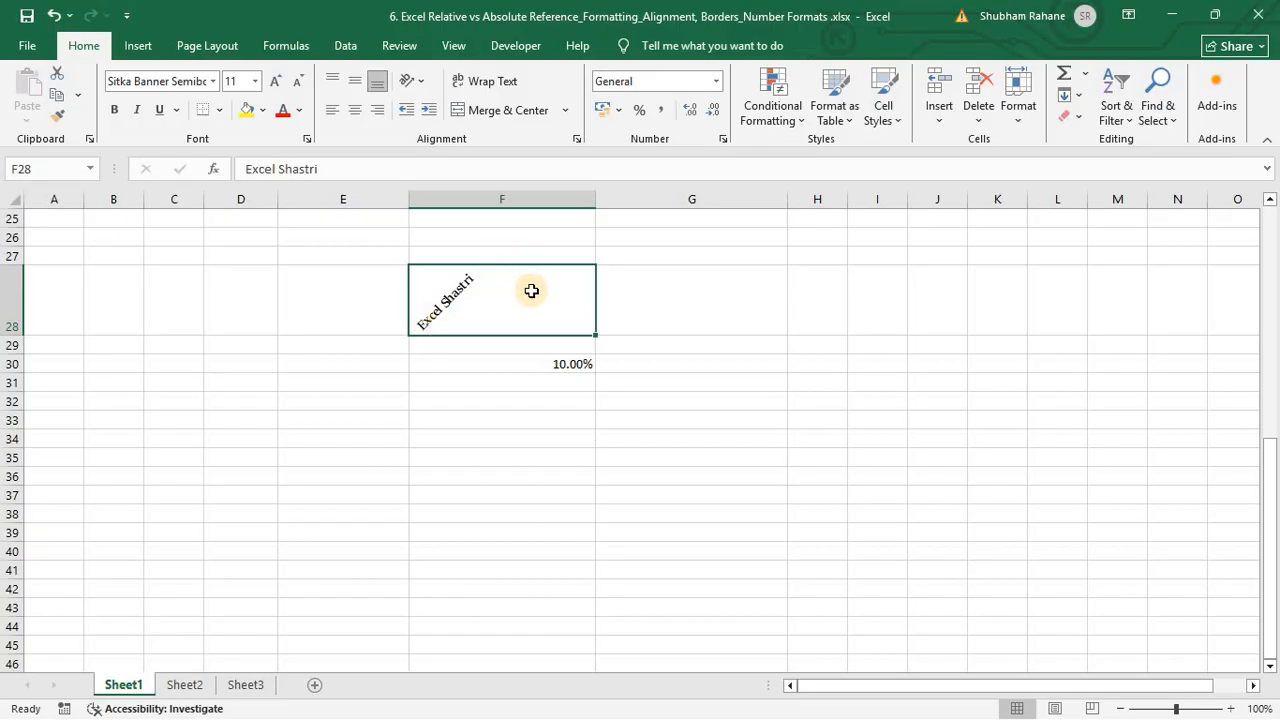
# Step: Choose a dark blue font colour and size 14 for F28's text
pyautogui.hotkey('ctrl', '1')
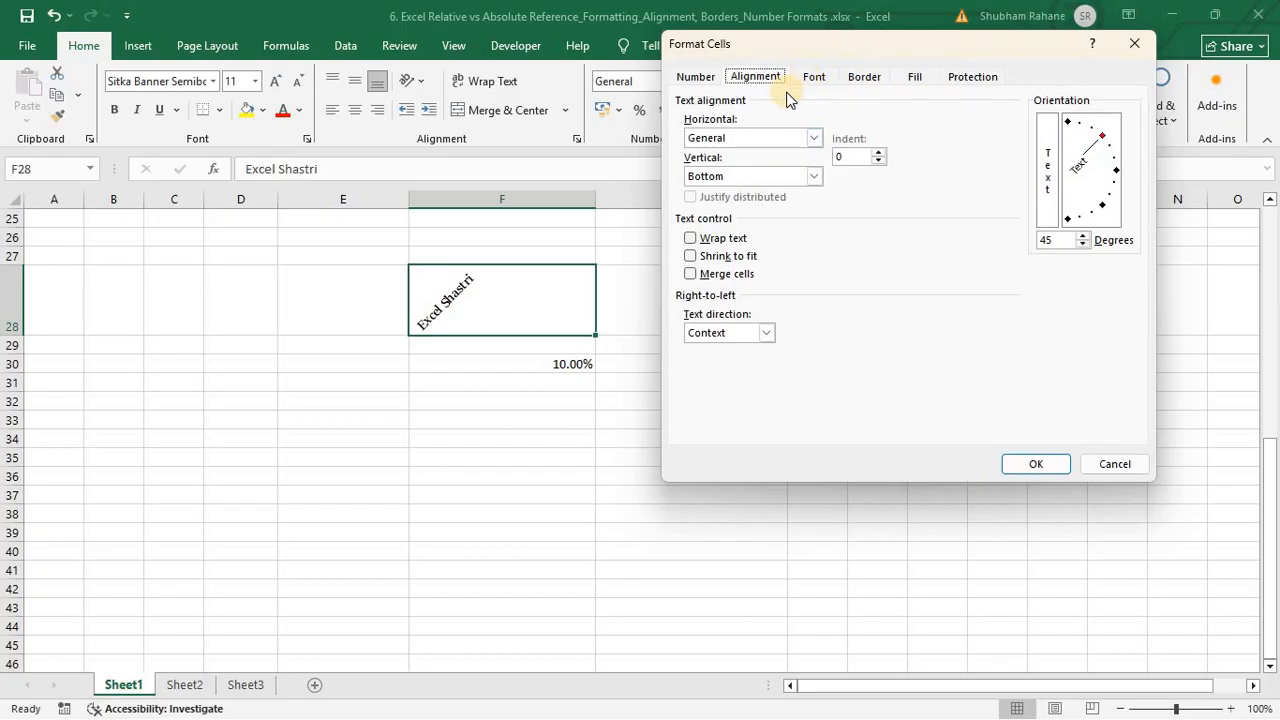
pyautogui.click(808, 80)
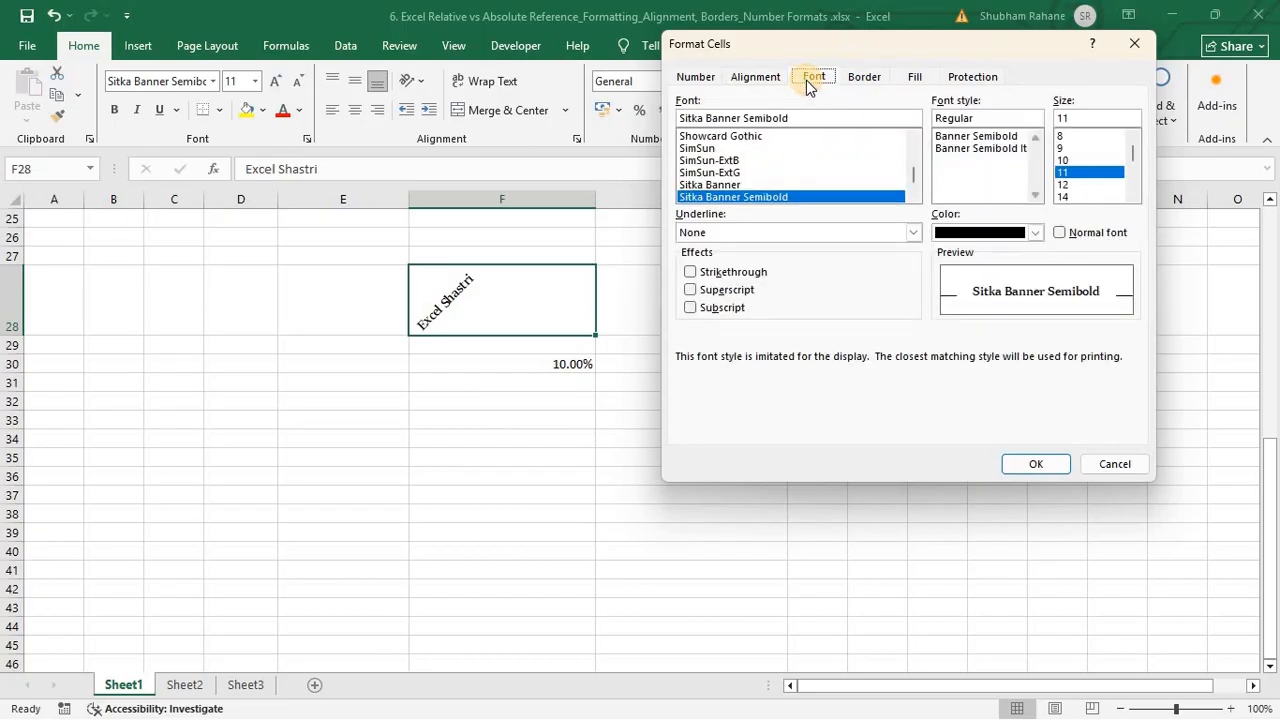
pyautogui.click(1010, 234)
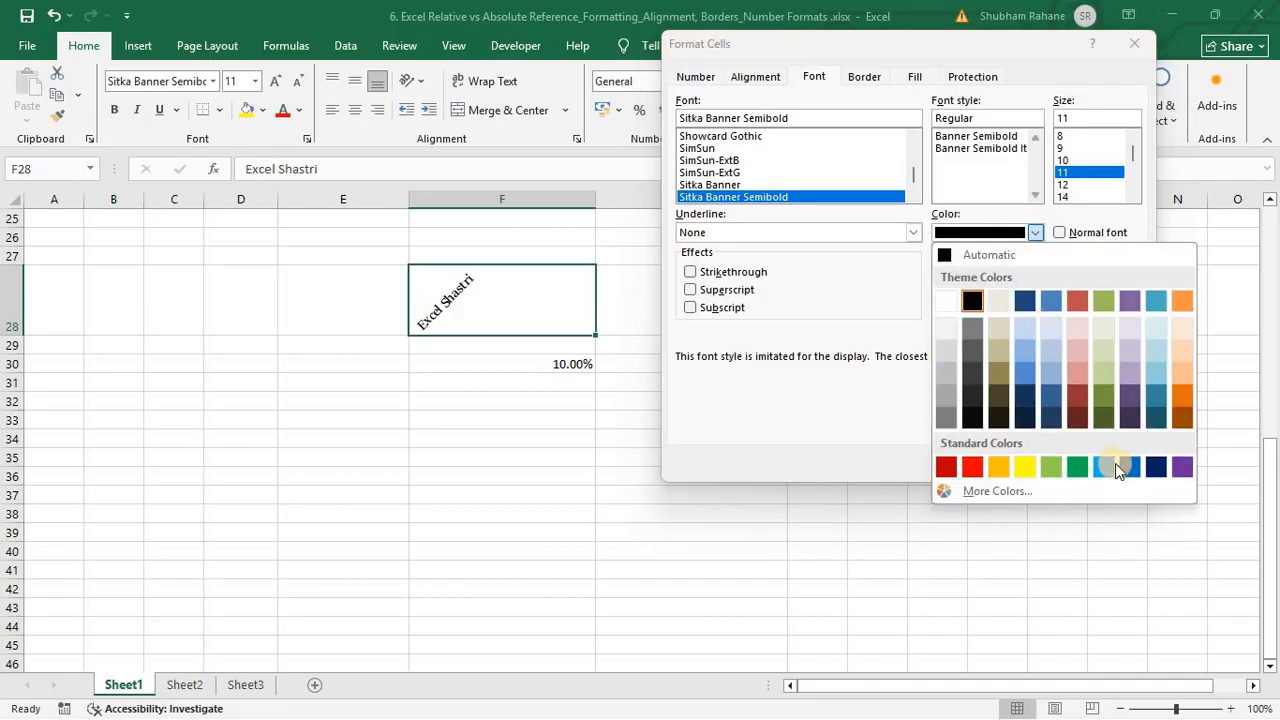
pyautogui.click(1150, 471)
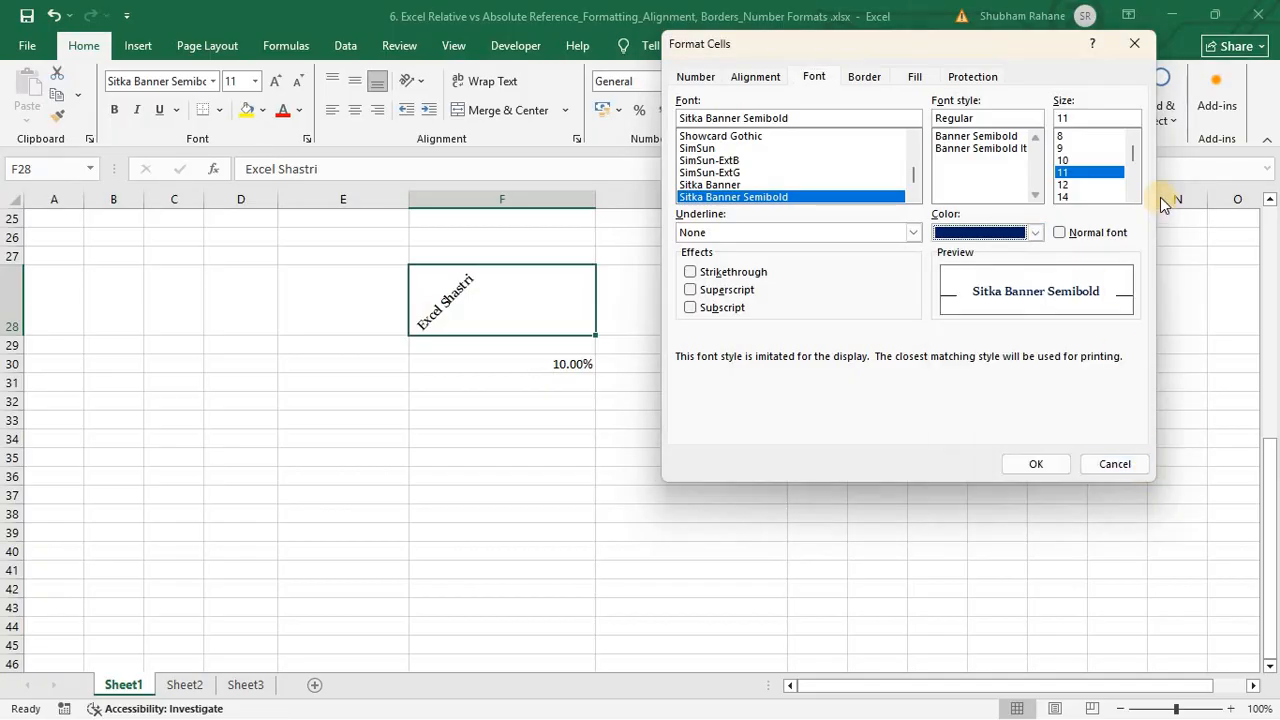
pyautogui.click(1064, 184)
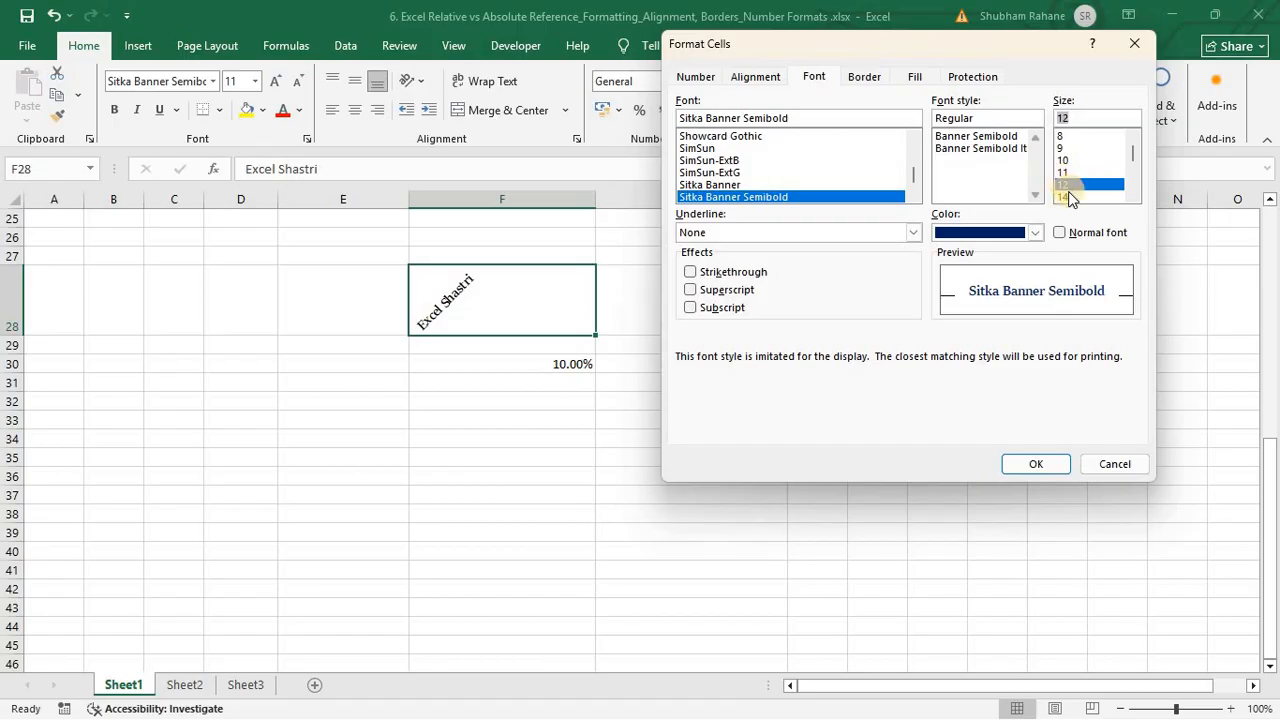
pyautogui.click(1066, 196)
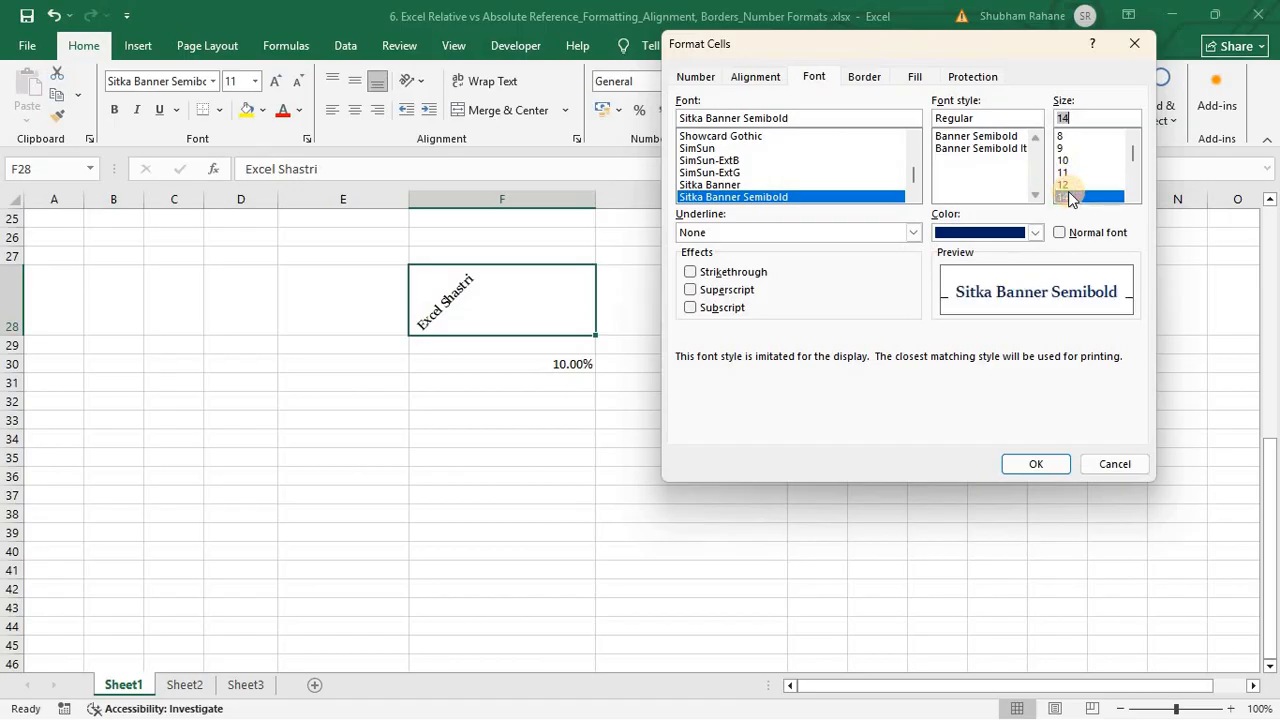
# Step: Try the strikethrough and superscript effects, settling on Subscript
pyautogui.click(697, 272)
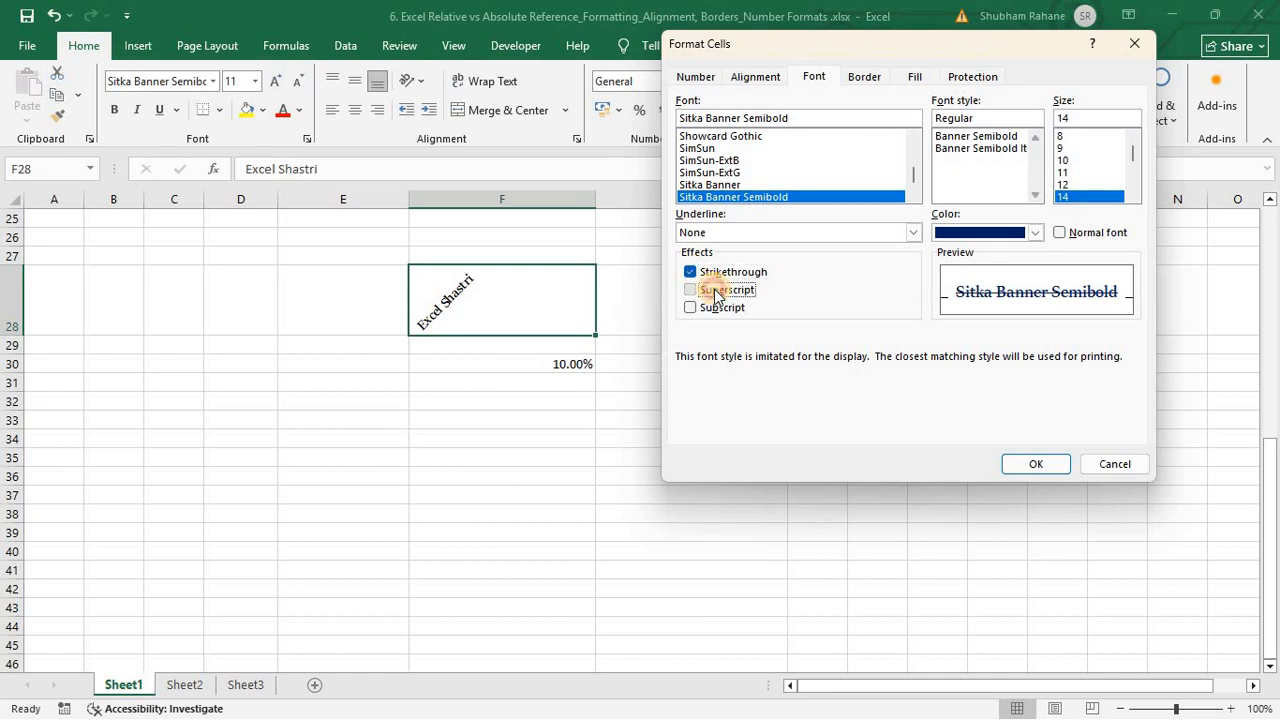
pyautogui.click(714, 290)
pyautogui.click(716, 308)
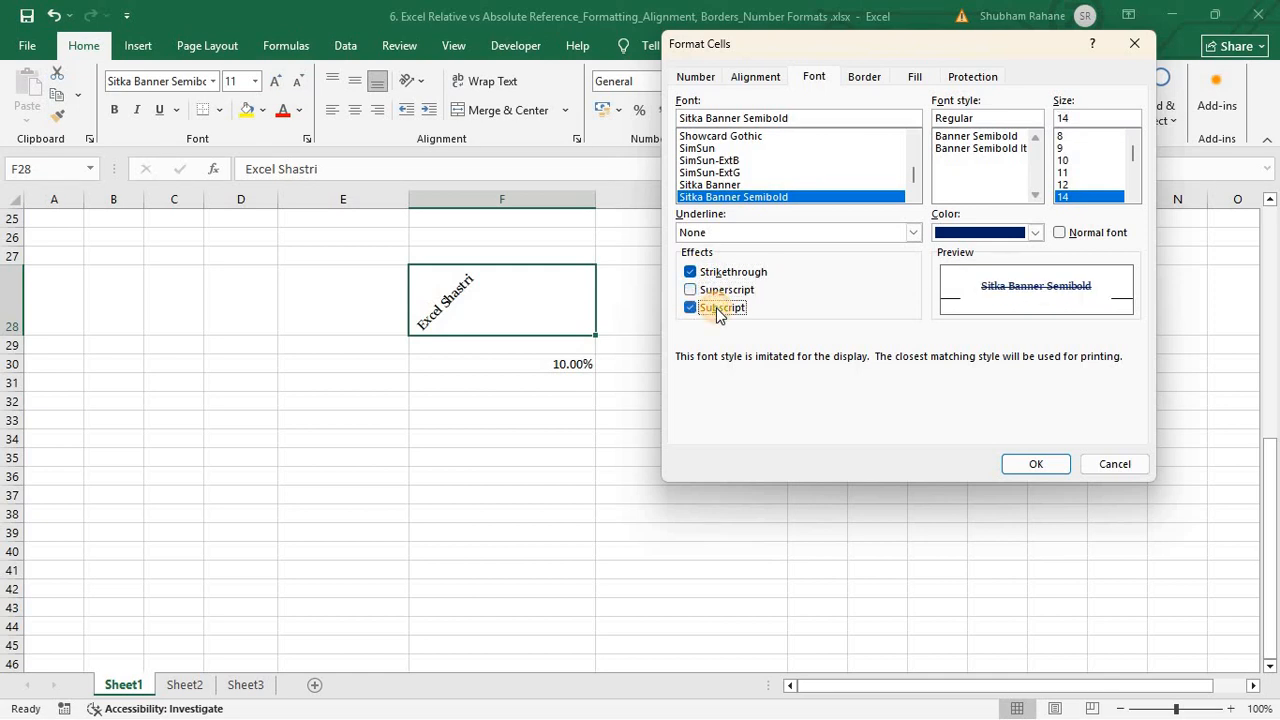
pyautogui.click(727, 278)
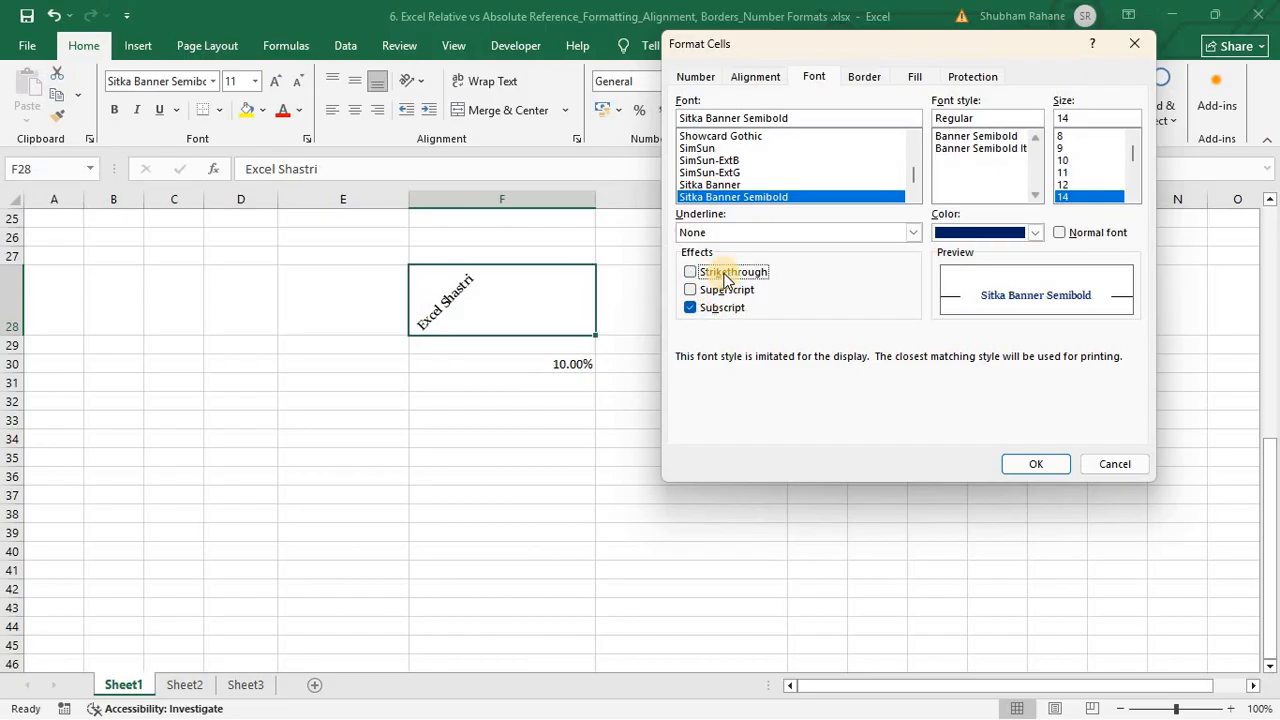
pyautogui.click(727, 276)
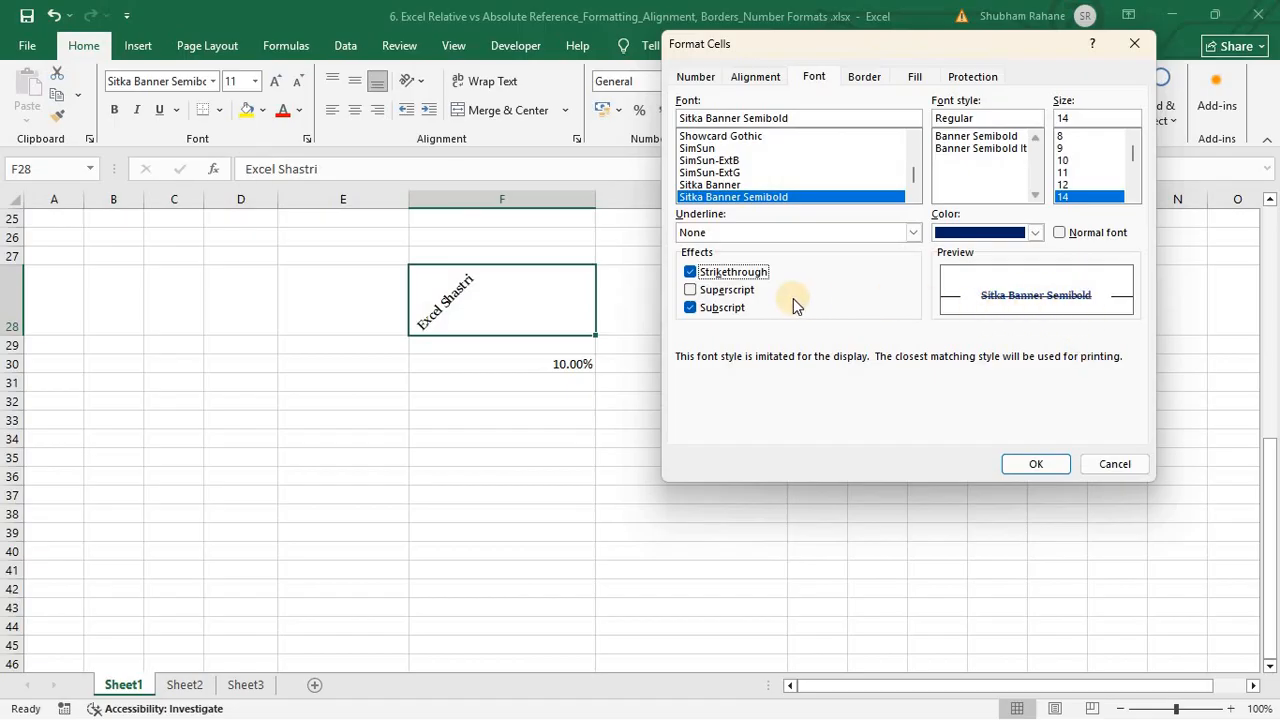
pyautogui.click(716, 276)
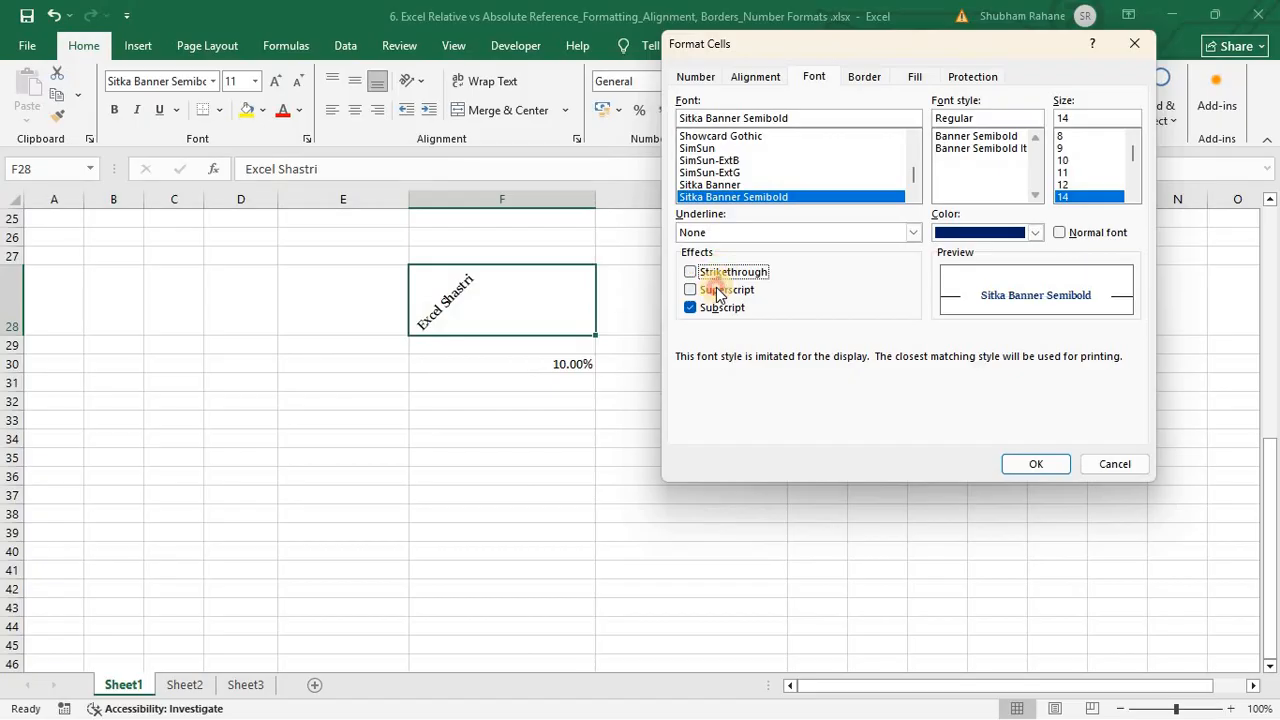
pyautogui.click(720, 290)
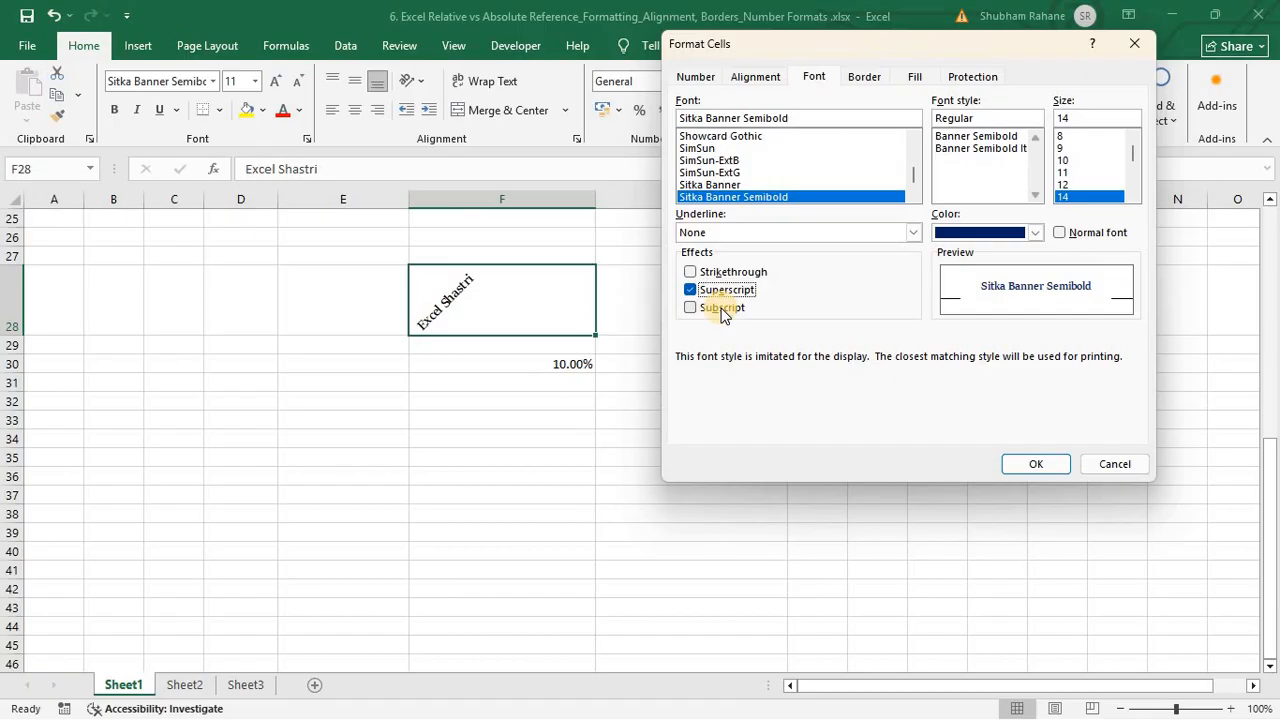
pyautogui.click(724, 310)
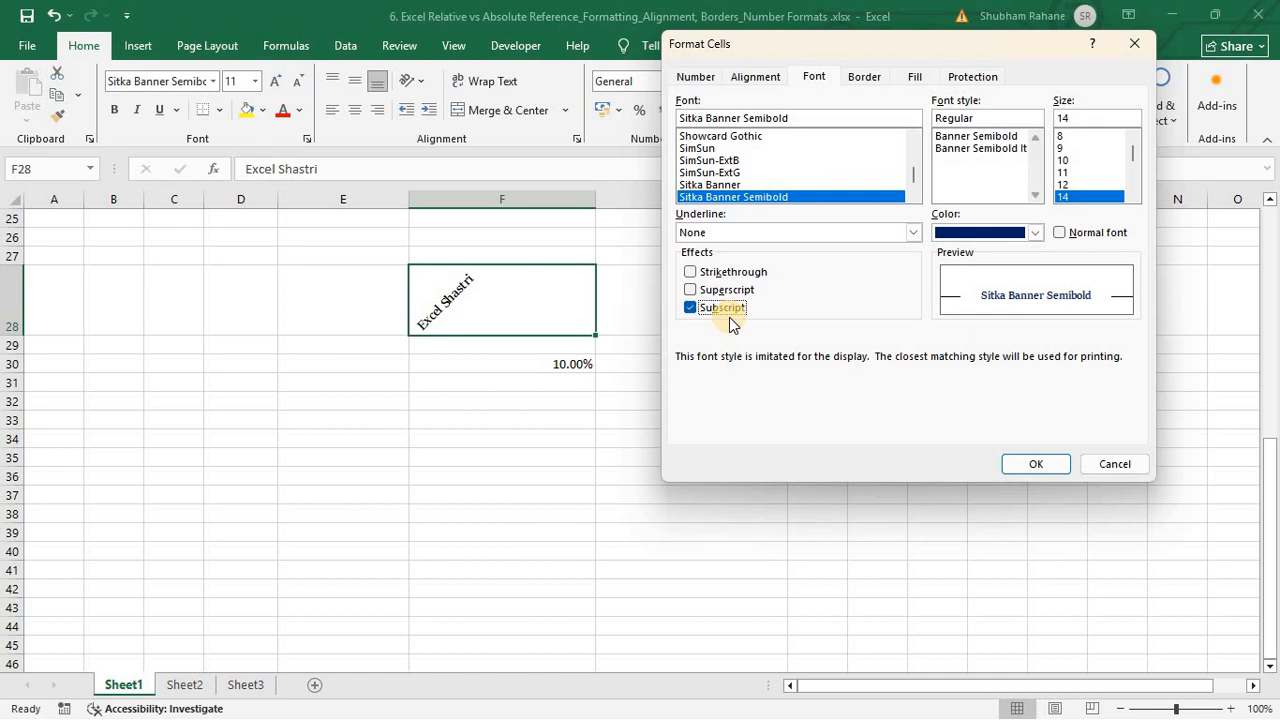
pyautogui.click(865, 77)
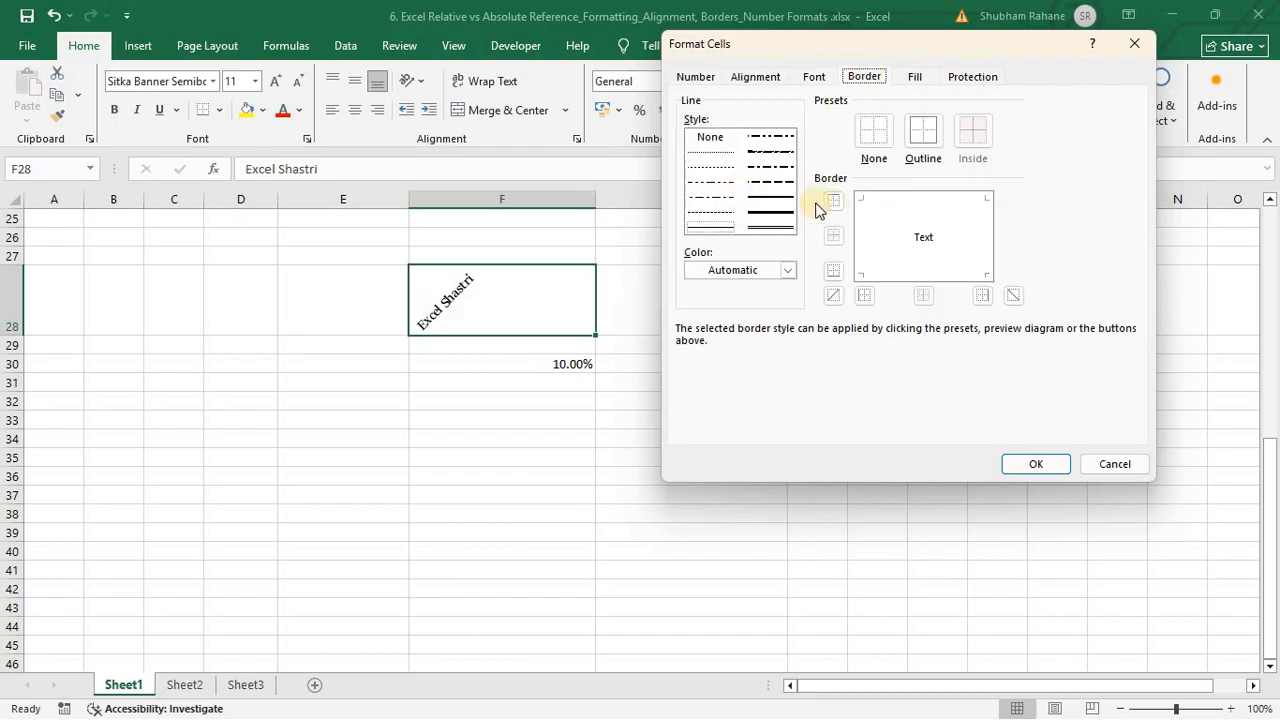
# Step: Give F28 top, left, bottom and right borders in red and apply the formatting
pyautogui.click(906, 204)
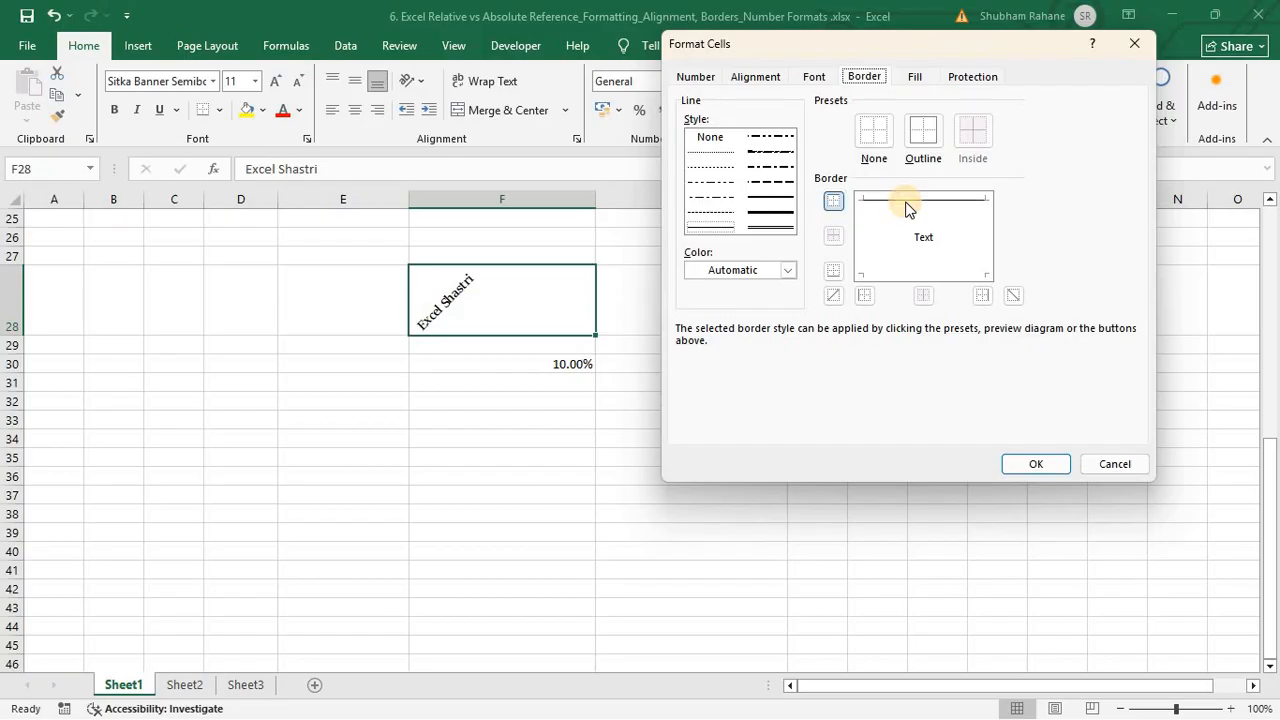
pyautogui.click(862, 238)
pyautogui.click(930, 274)
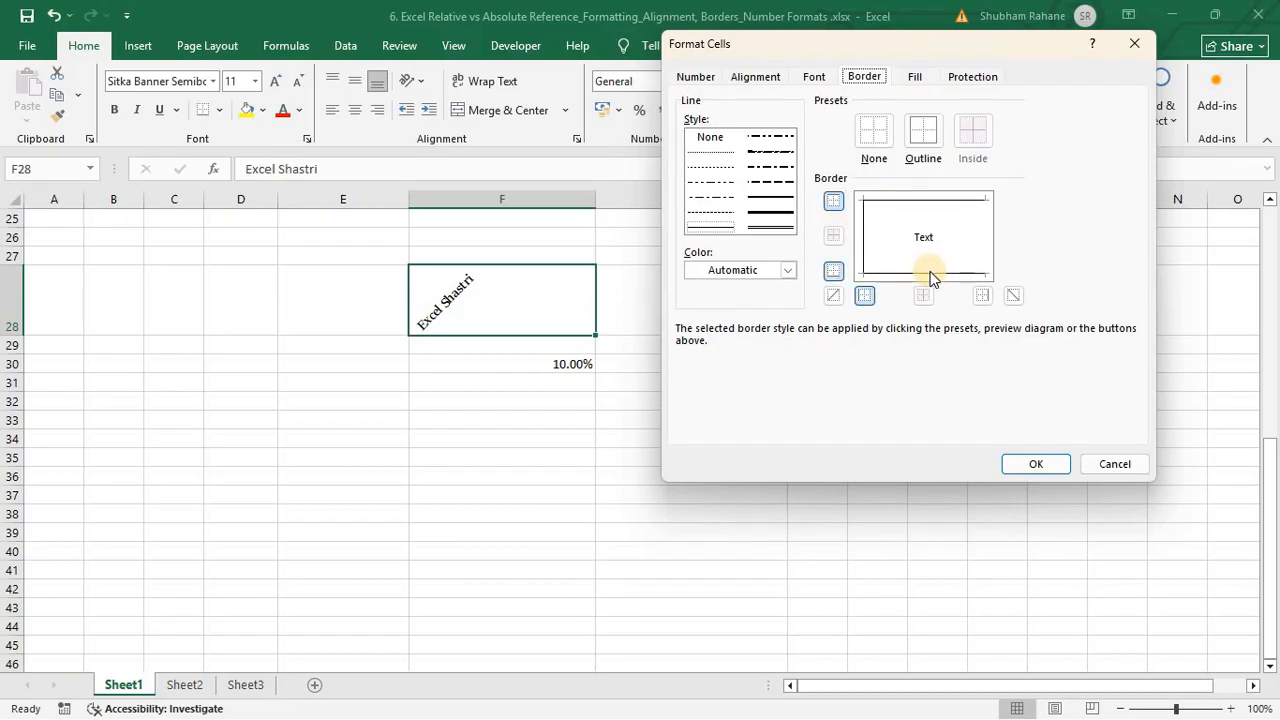
pyautogui.click(985, 232)
pyautogui.click(775, 272)
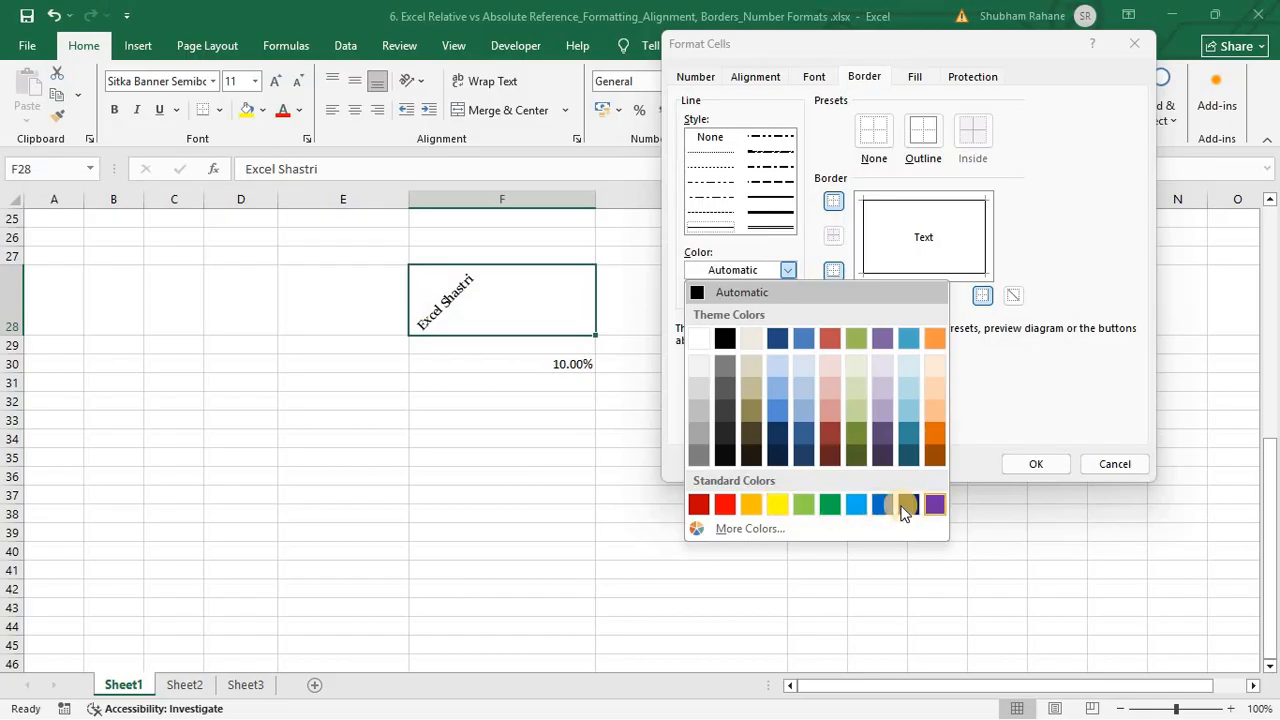
pyautogui.click(698, 504)
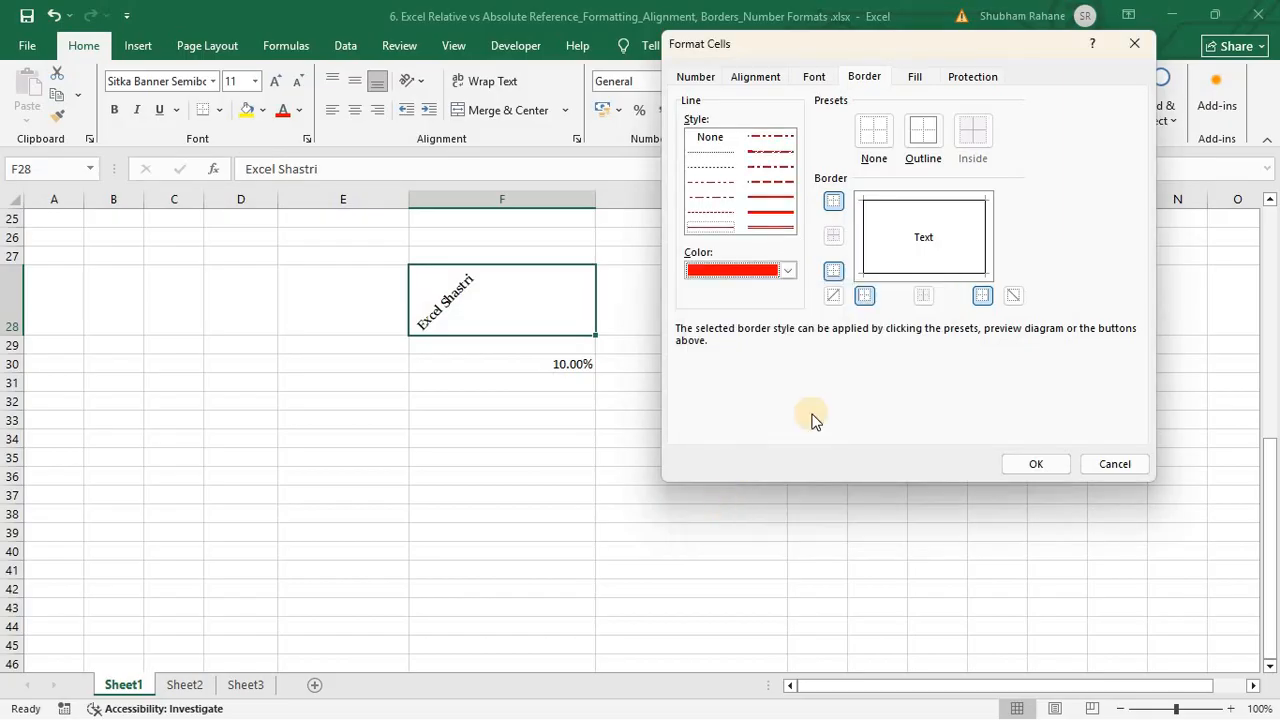
pyautogui.click(1035, 465)
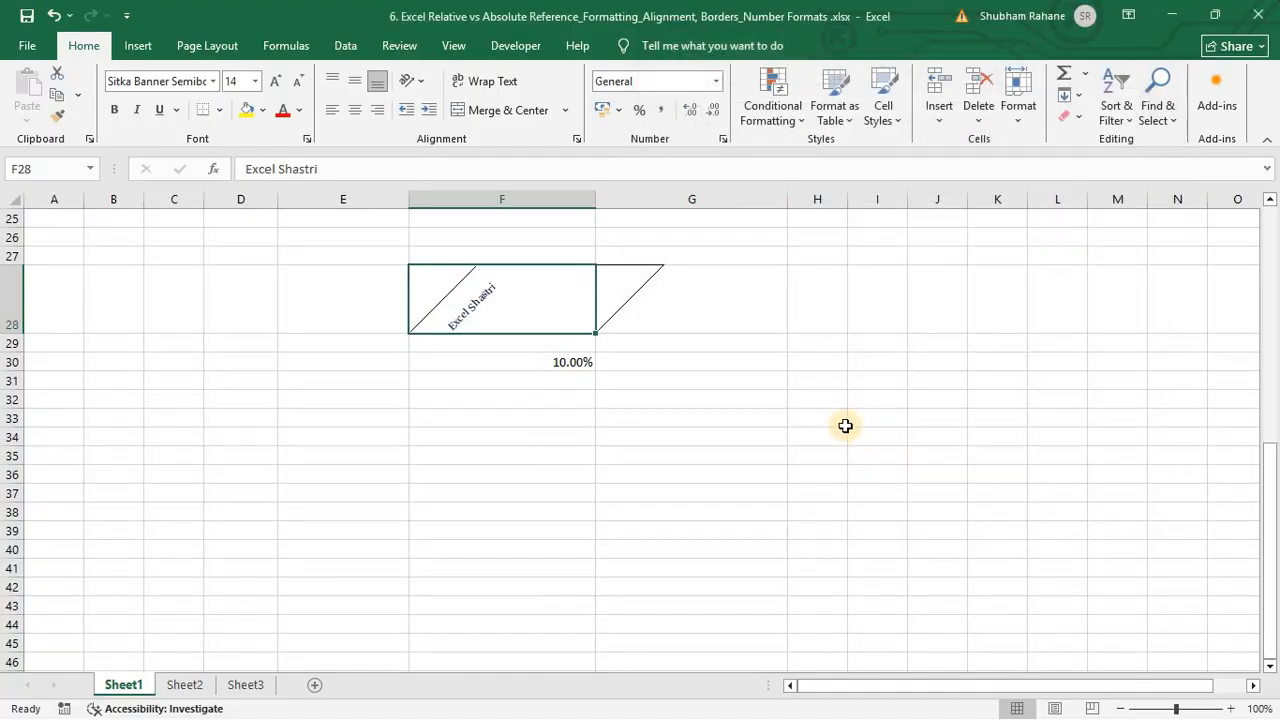
pyautogui.click(737, 406)
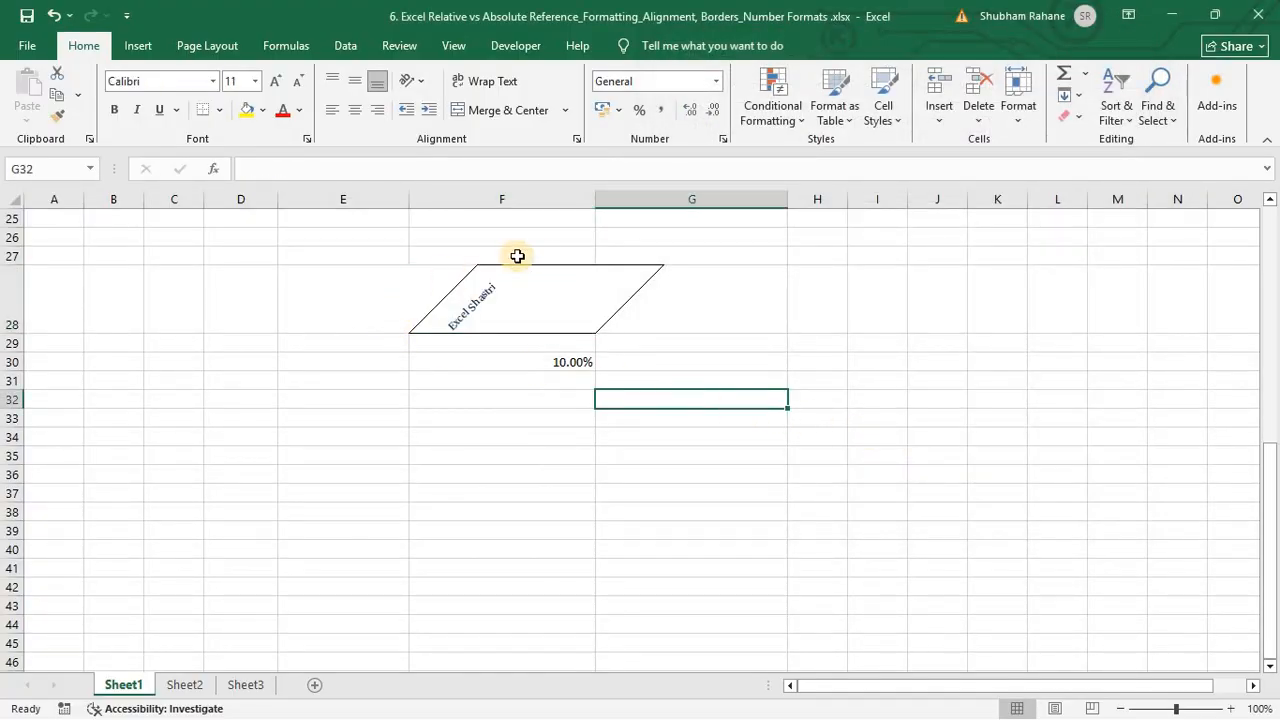
pyautogui.click(545, 279)
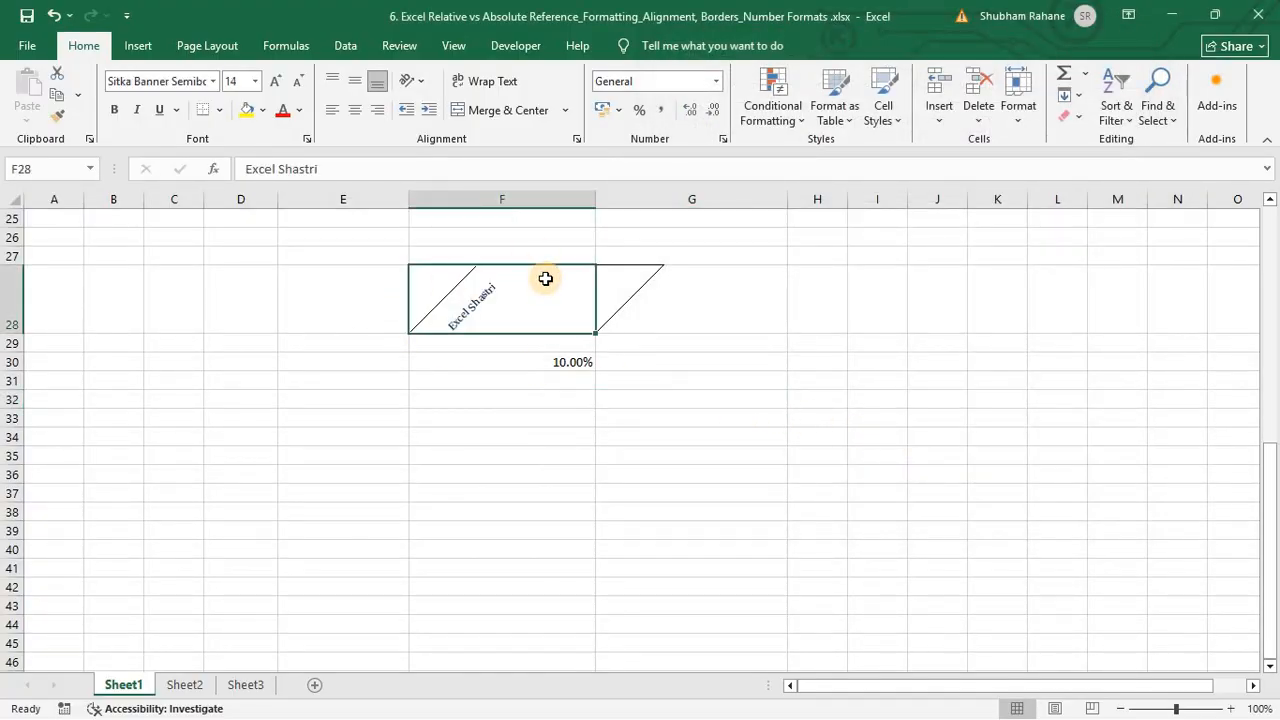
# Step: Remove the subscript from F28's 'Excel Shastri' and reset its text orientation to 0 degrees
pyautogui.hotkey('ctrl', '1')
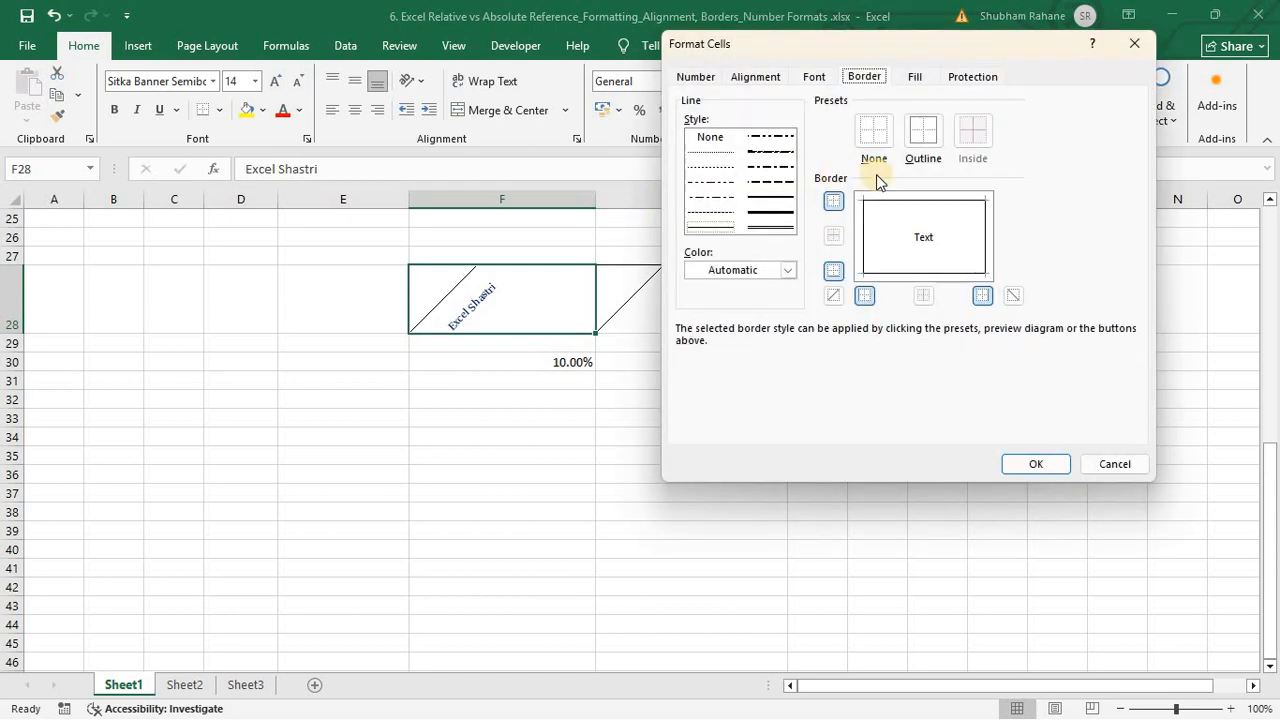
pyautogui.click(812, 77)
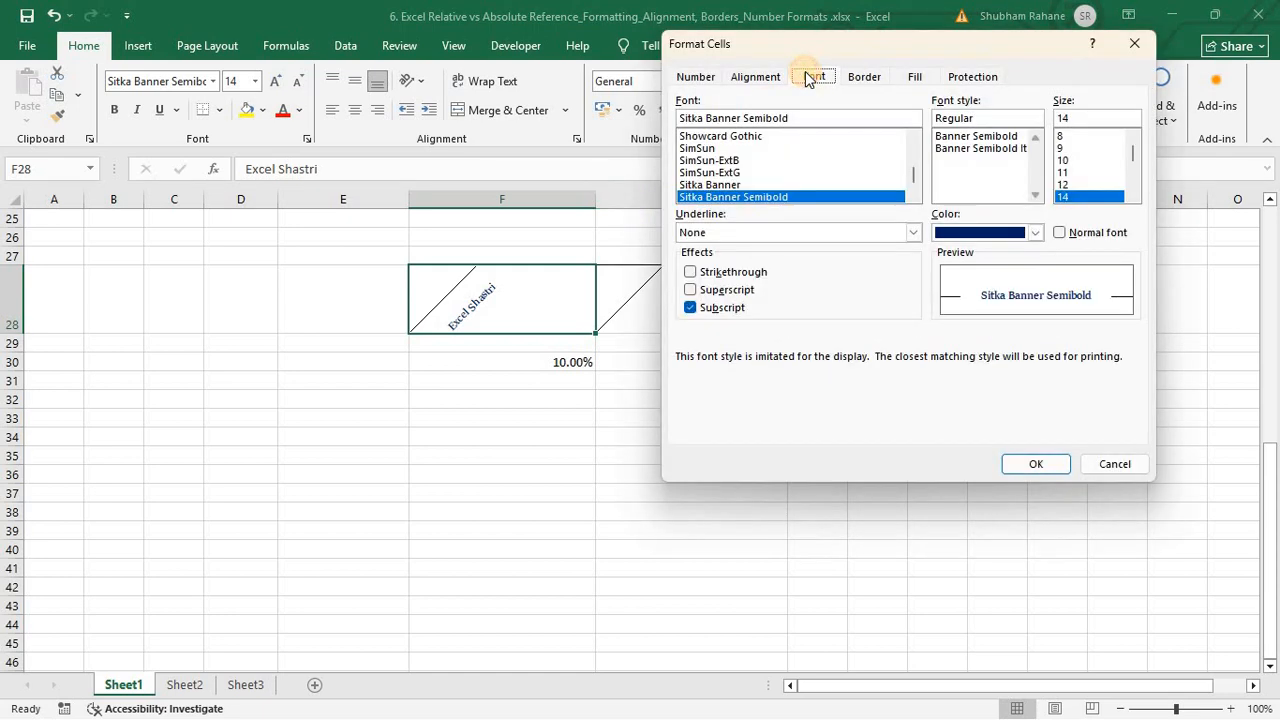
pyautogui.click(722, 310)
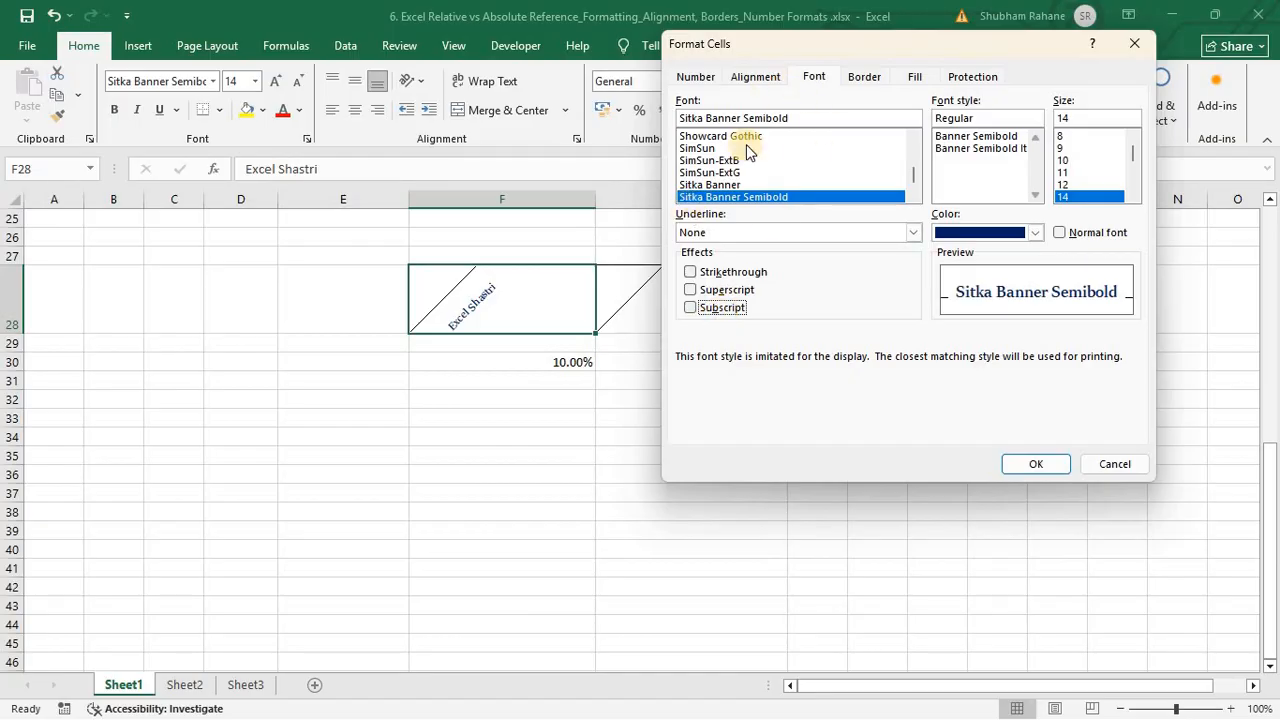
pyautogui.click(748, 77)
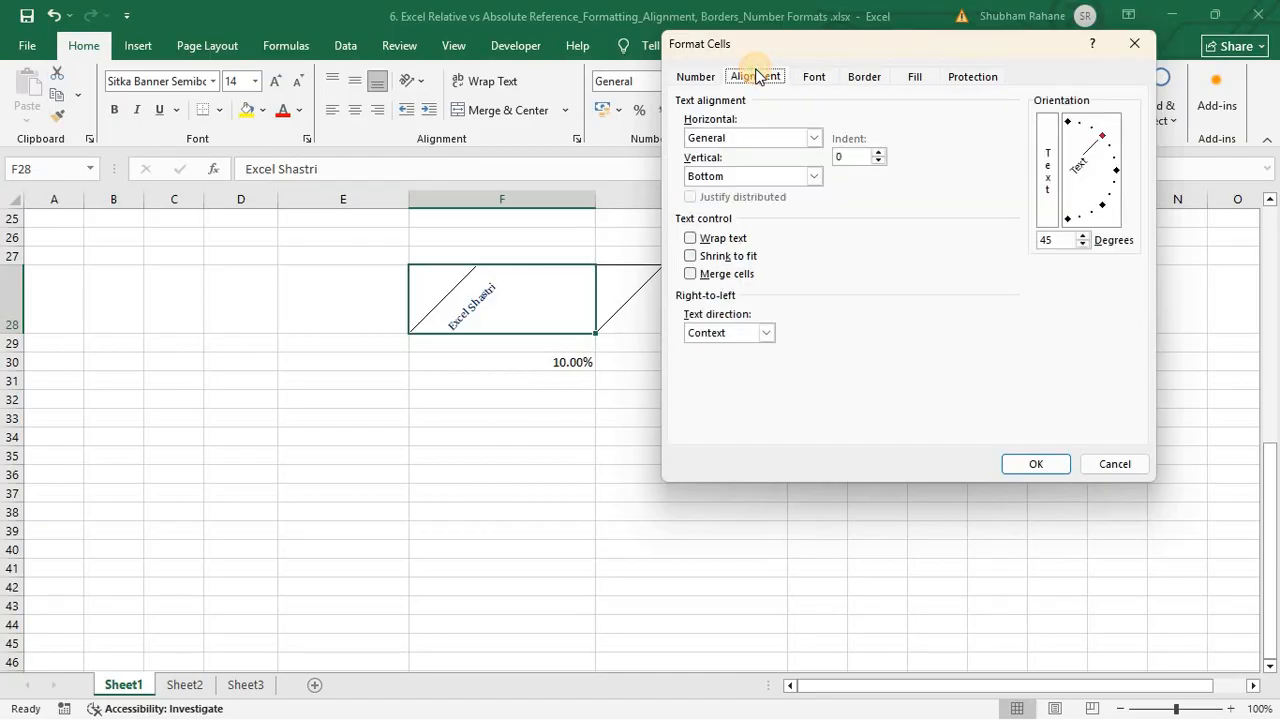
pyautogui.click(1117, 172)
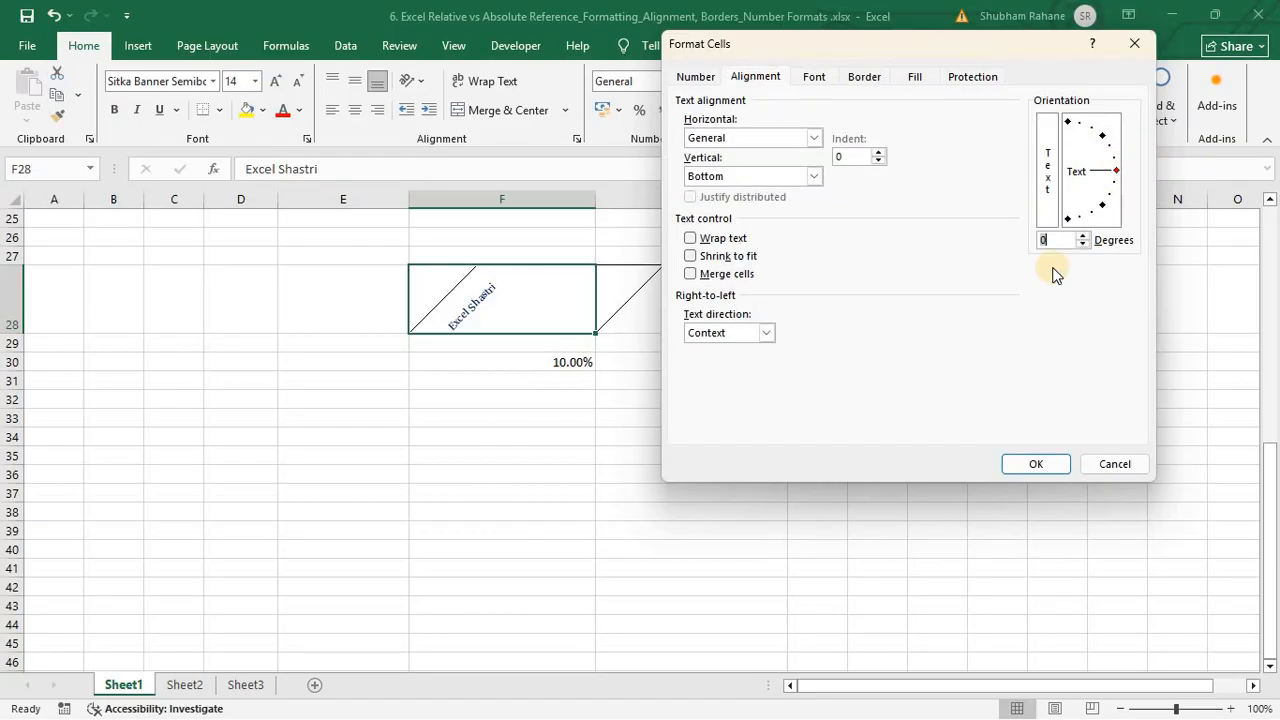
pyautogui.click(1028, 474)
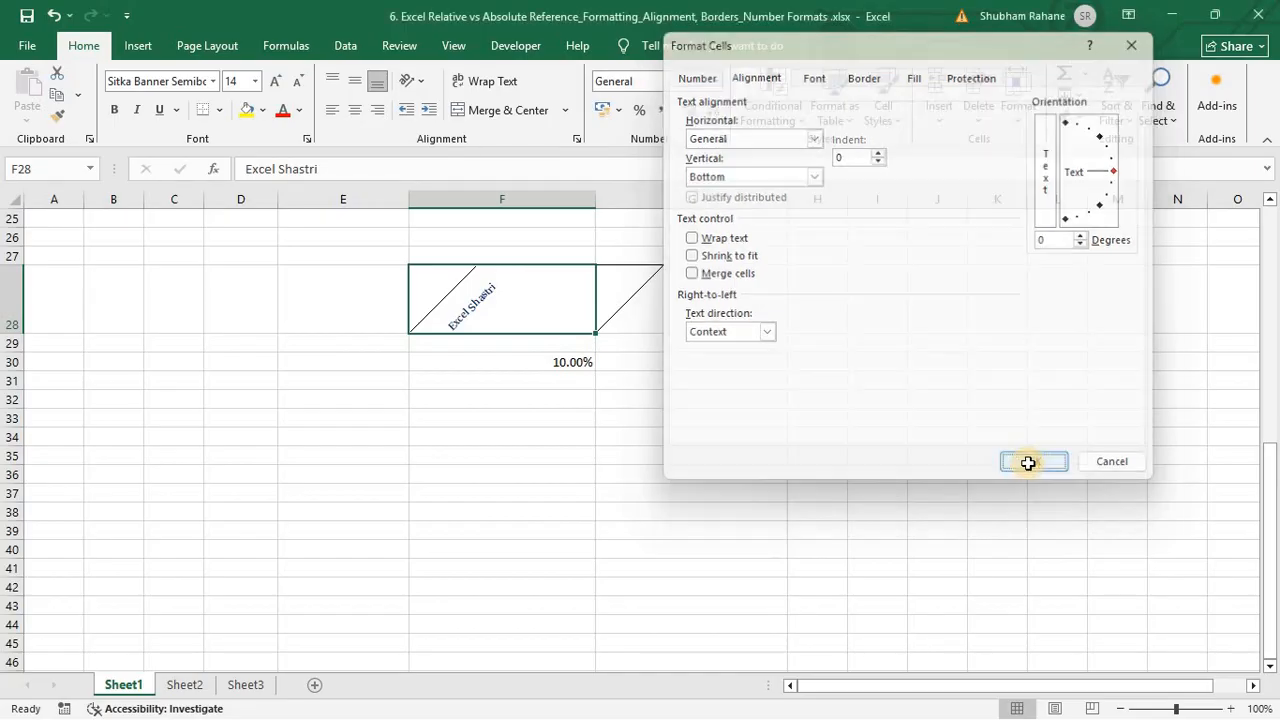
pyautogui.click(833, 413)
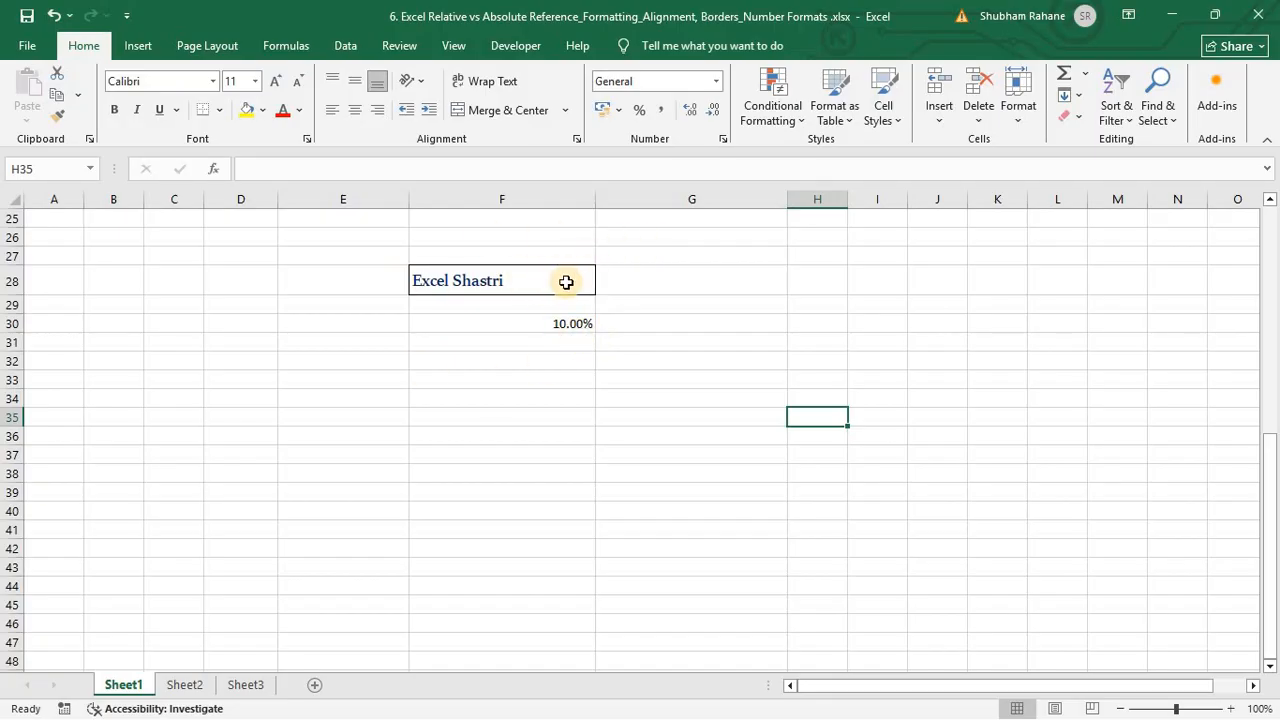
# Step: Give the 'Excel Shastri' cell F28 a light green background fill in Format Cells
pyautogui.click(566, 283)
pyautogui.click(669, 268)
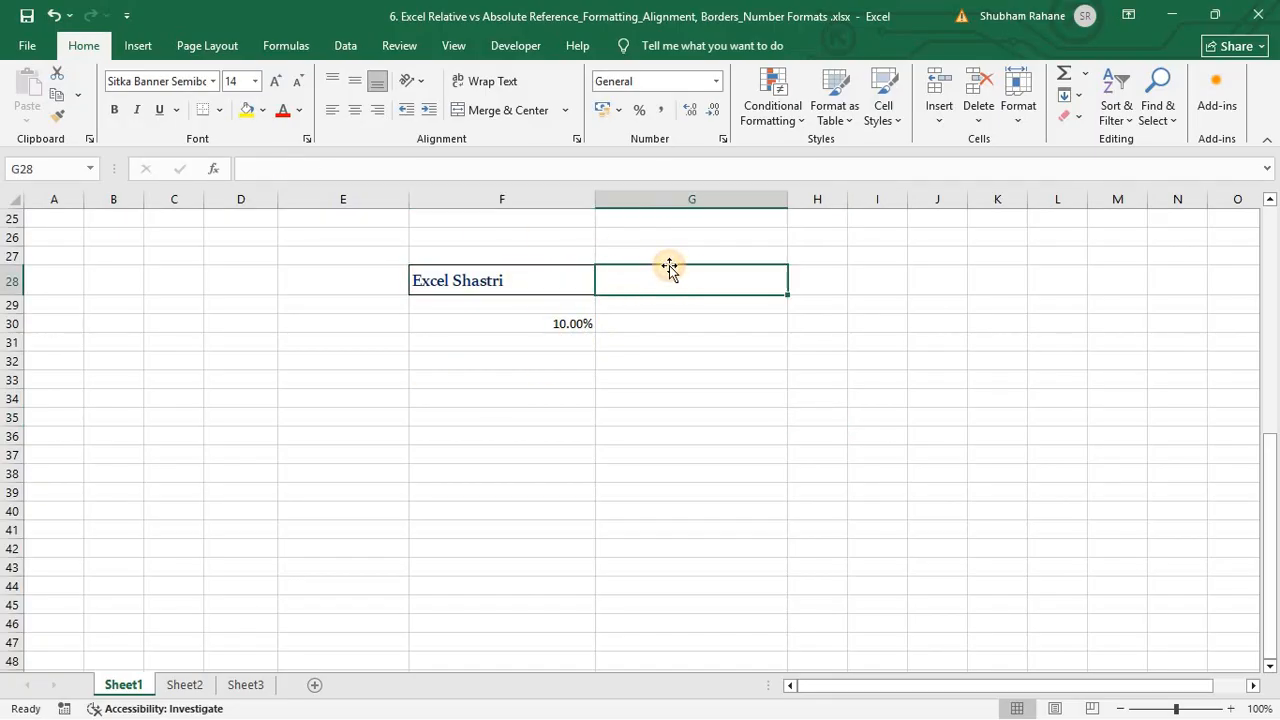
pyautogui.click(535, 285)
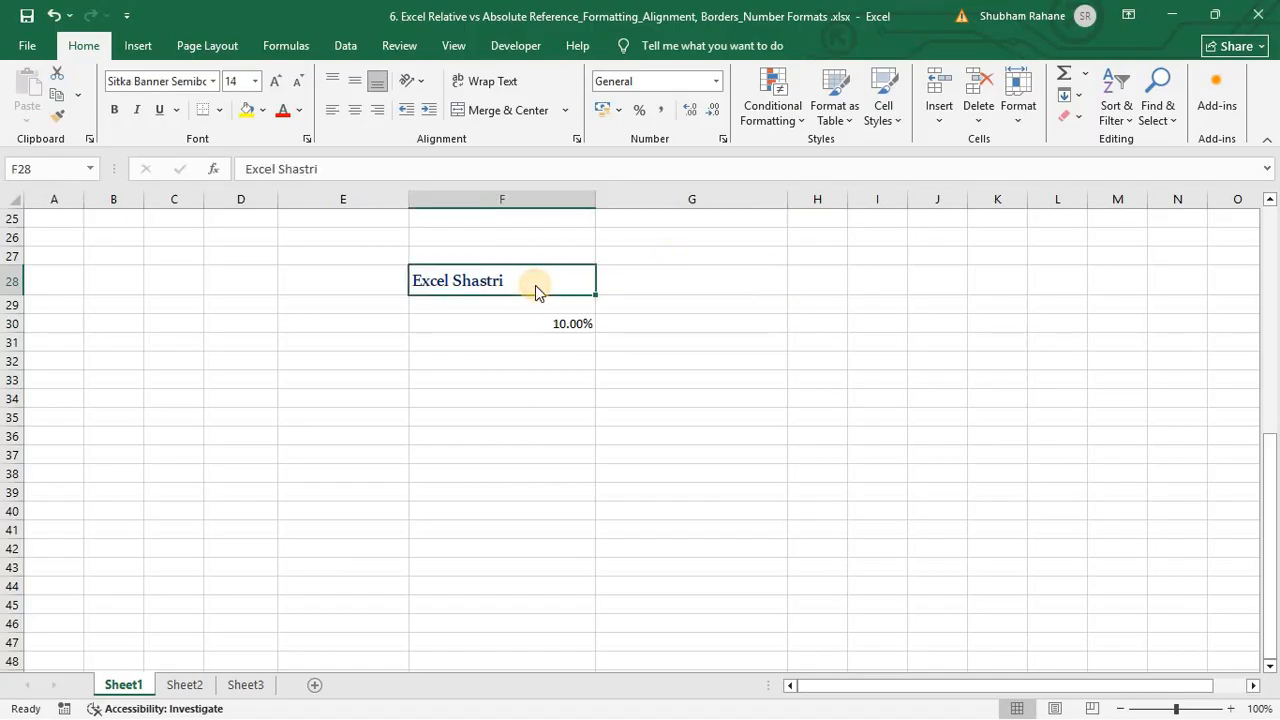
pyautogui.hotkey('ctrl', '1')
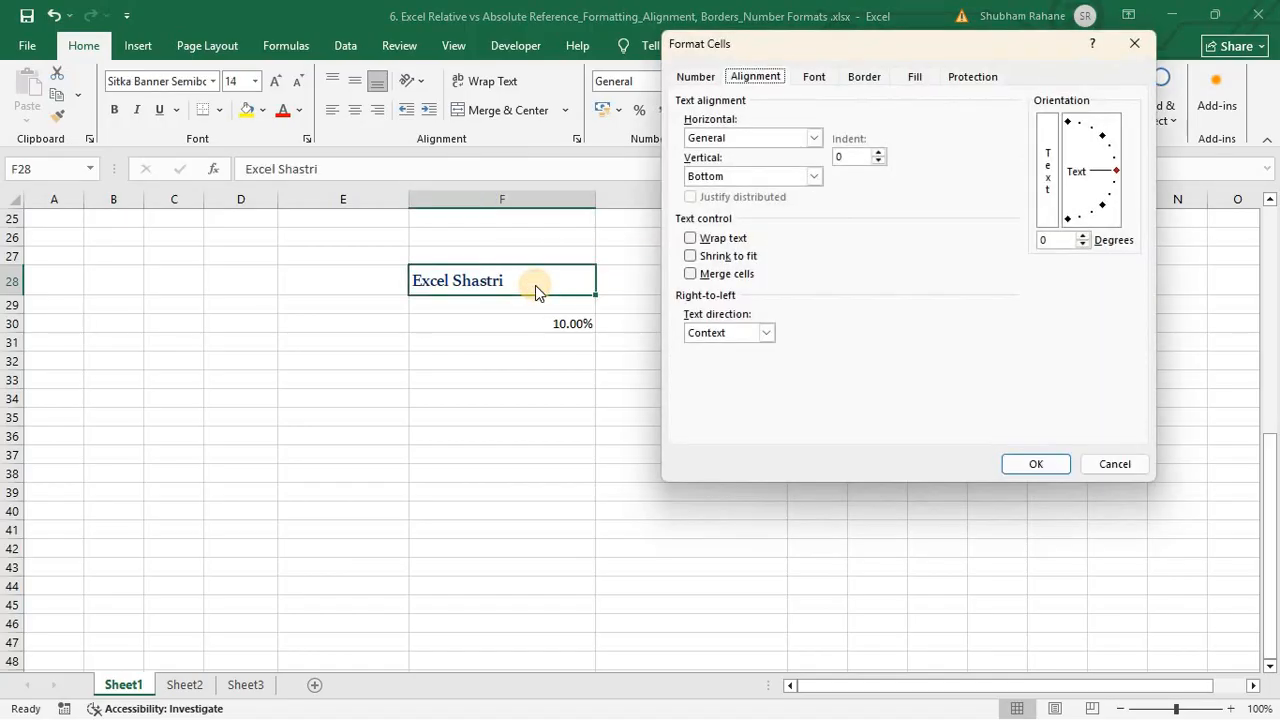
pyautogui.click(915, 78)
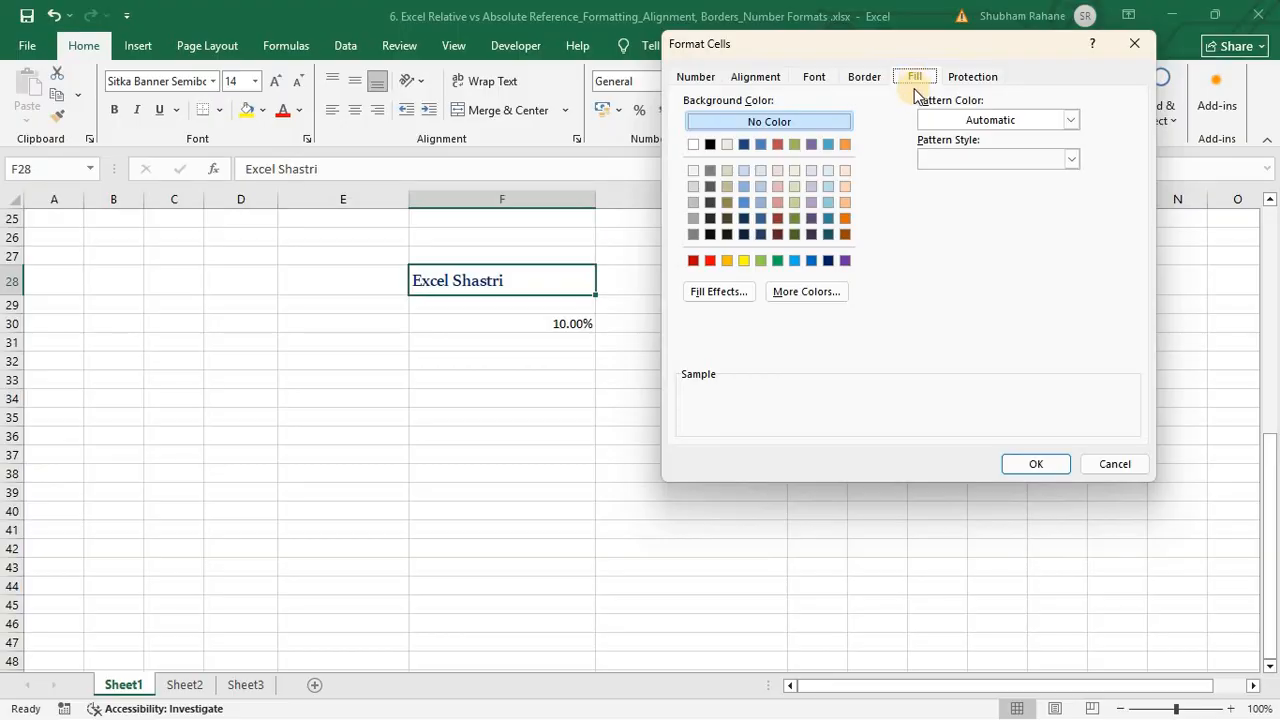
pyautogui.click(761, 262)
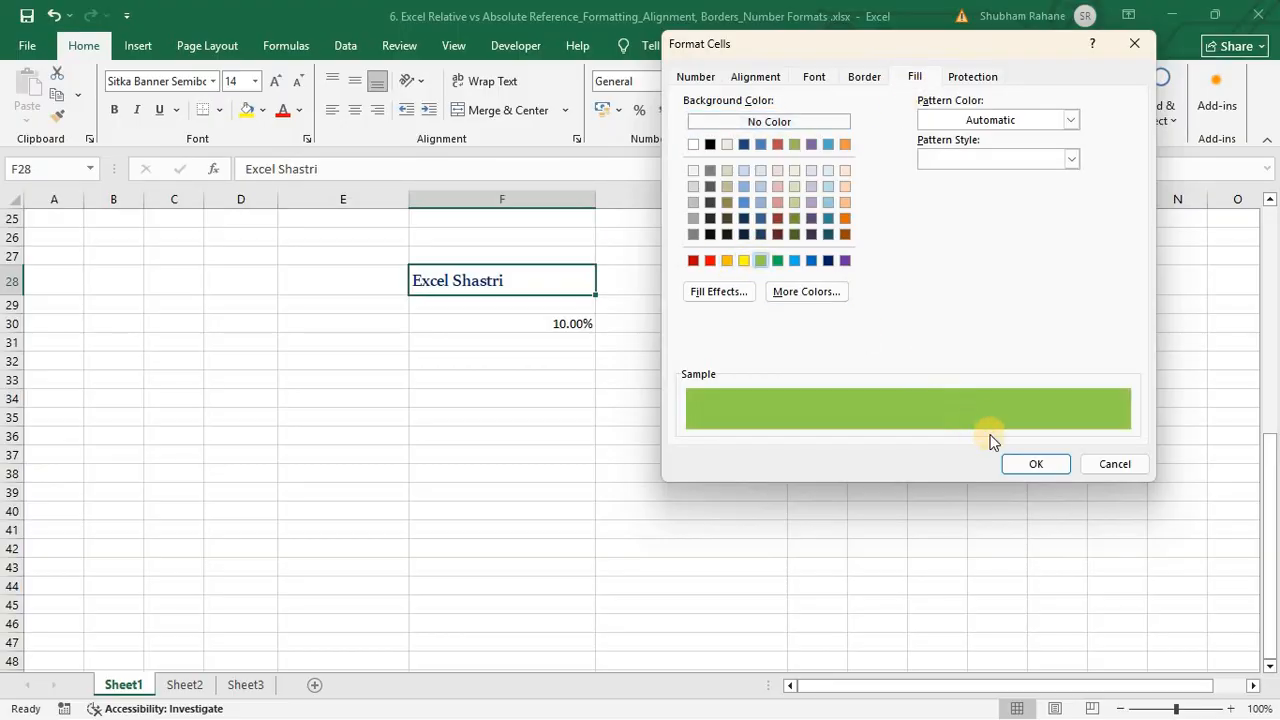
pyautogui.click(1036, 466)
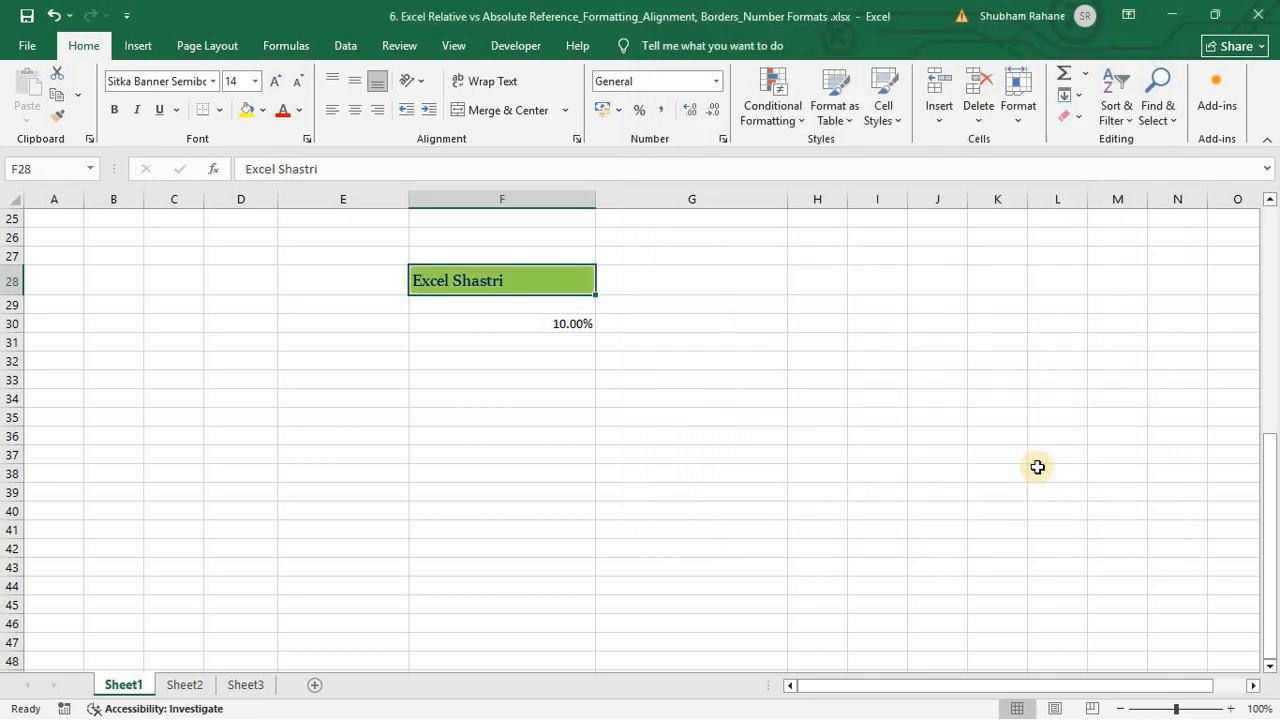
# Step: Check the Format Cells protection options, then try dark blue and red font colours on 'Excel Shastri'
pyautogui.hotkey('ctrl', '1')
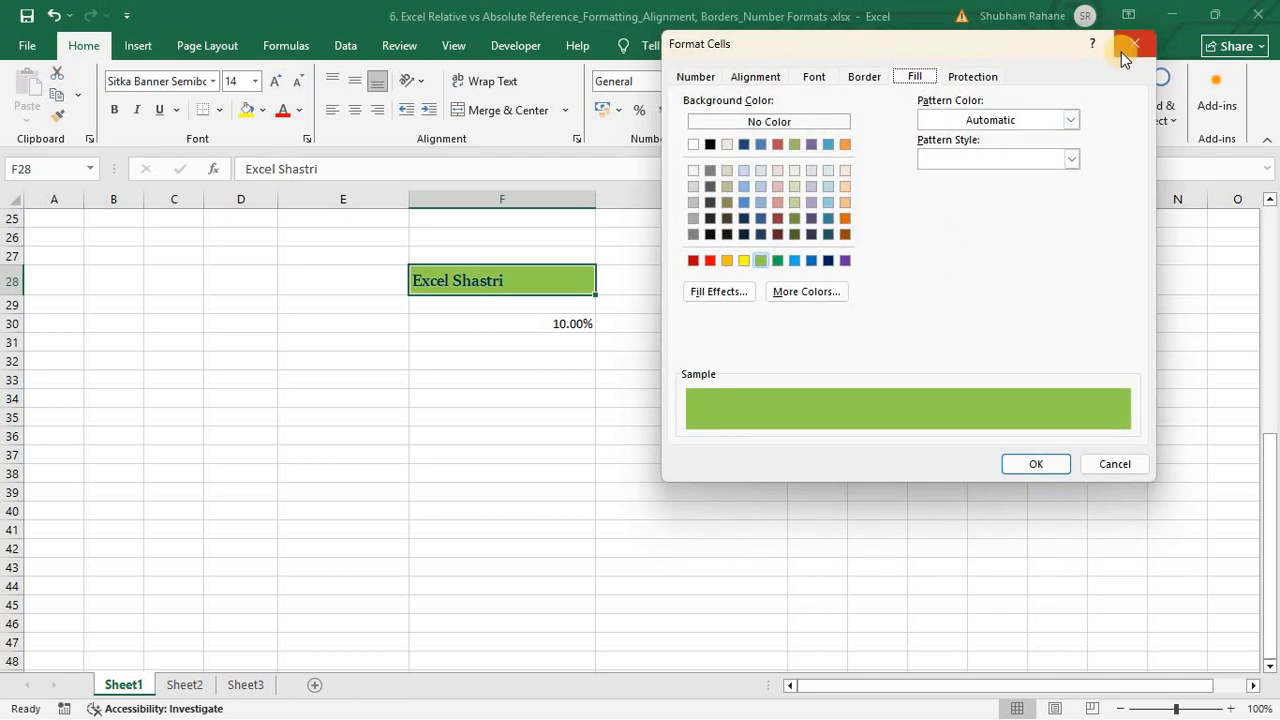
pyautogui.click(968, 80)
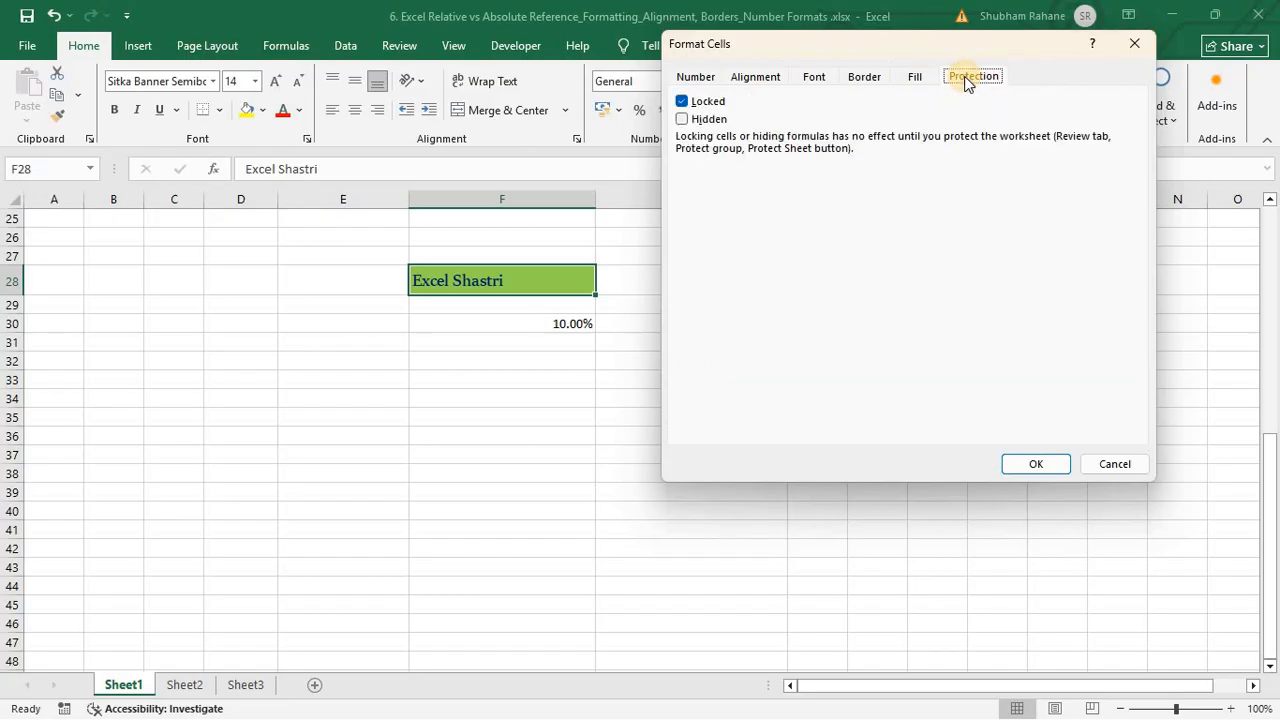
pyautogui.click(1031, 464)
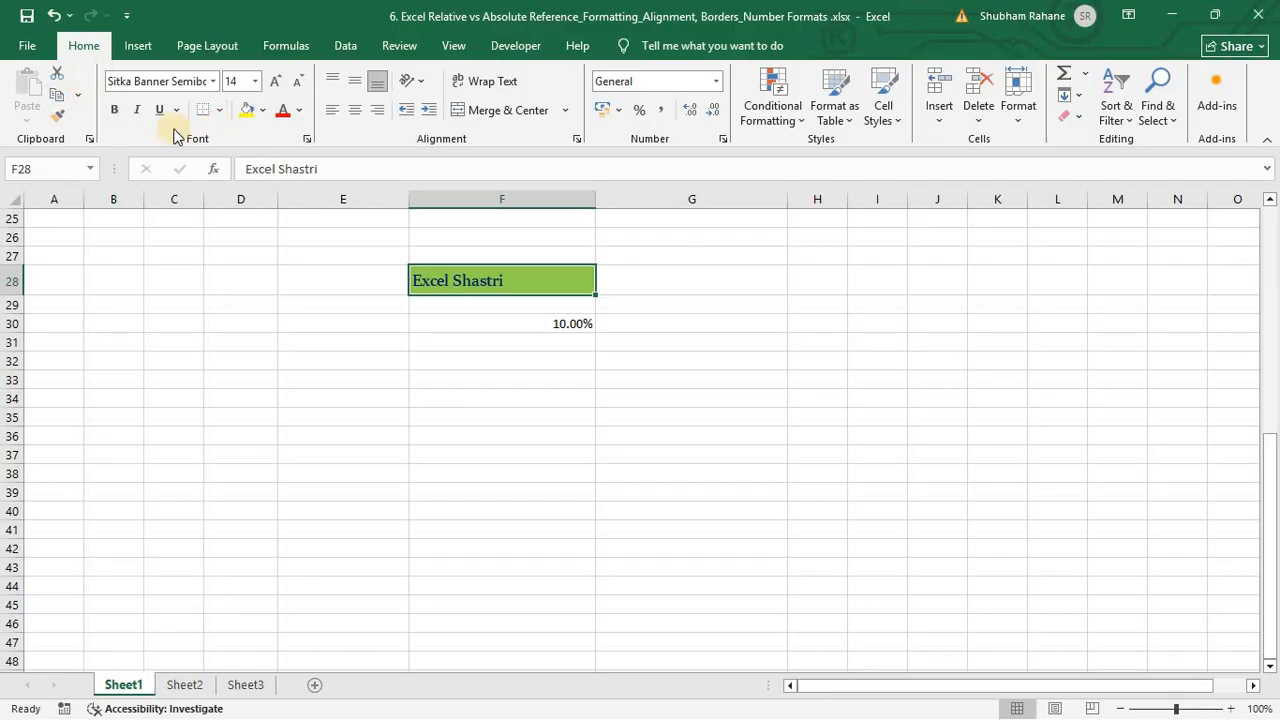
pyautogui.click(302, 110)
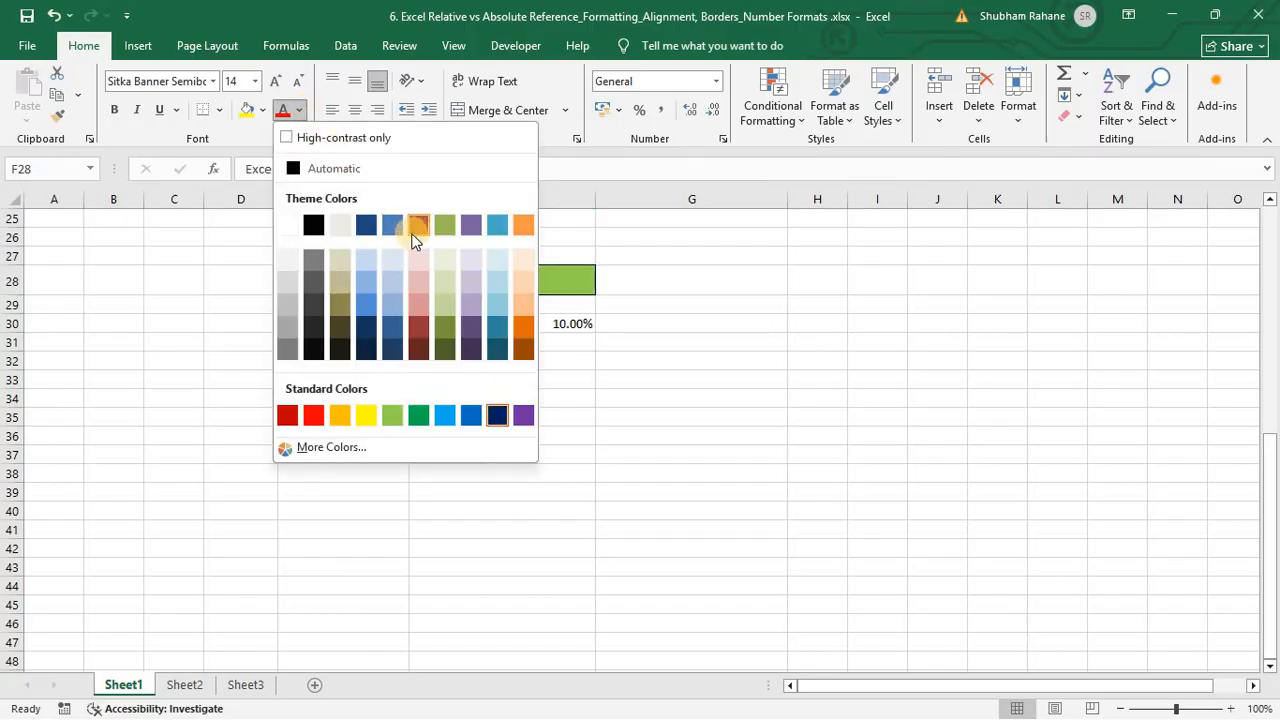
pyautogui.click(366, 228)
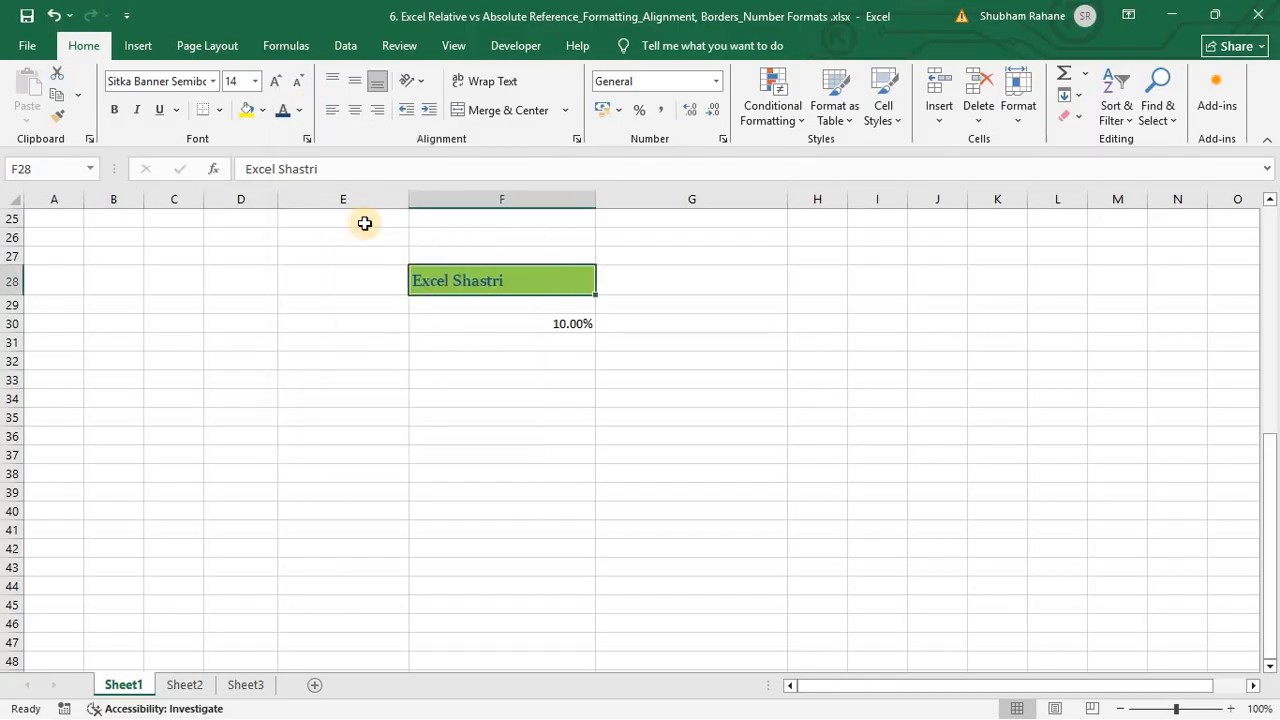
pyautogui.click(302, 110)
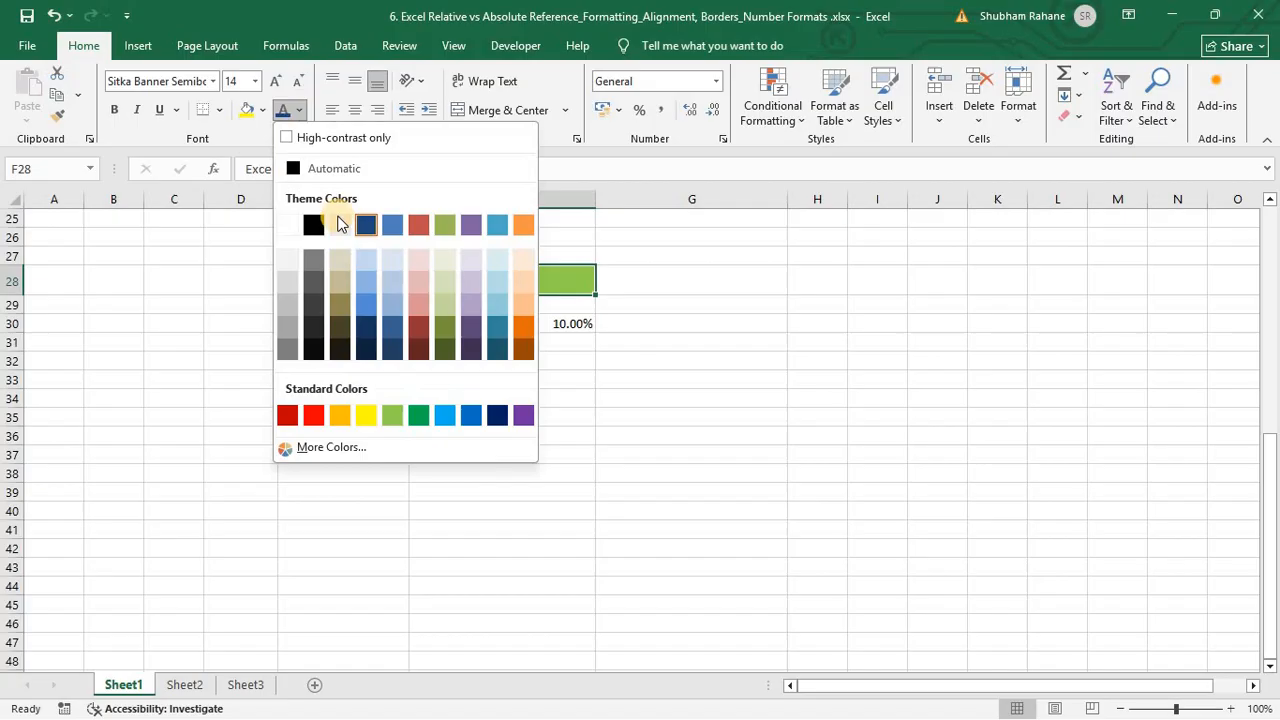
pyautogui.click(311, 415)
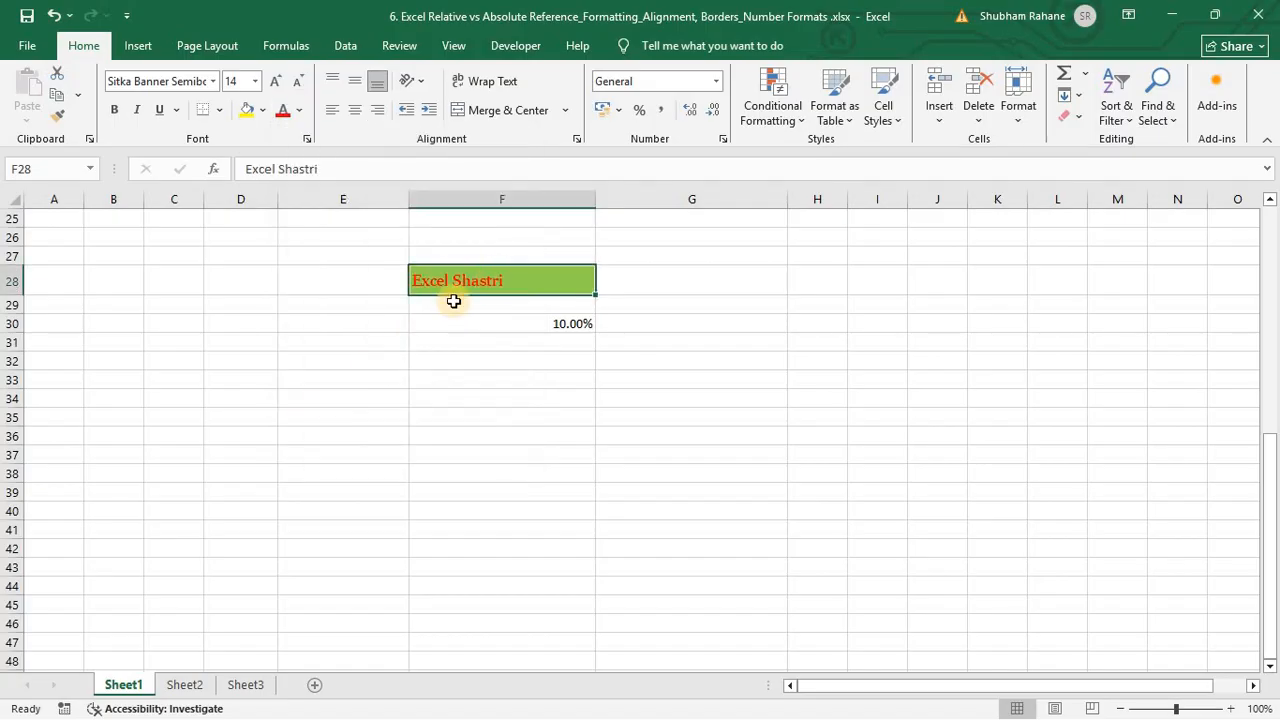
# Step: Fill F28 dark red and add a thick outside border
pyautogui.click(265, 115)
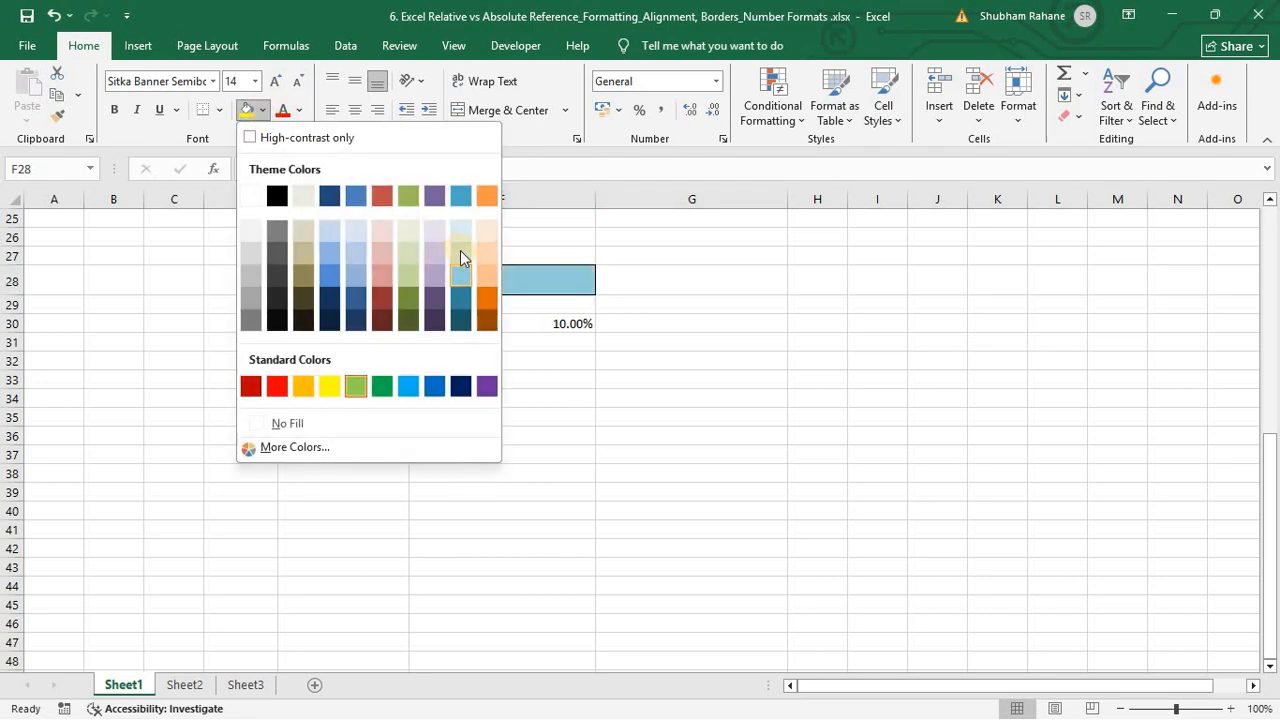
pyautogui.click(384, 295)
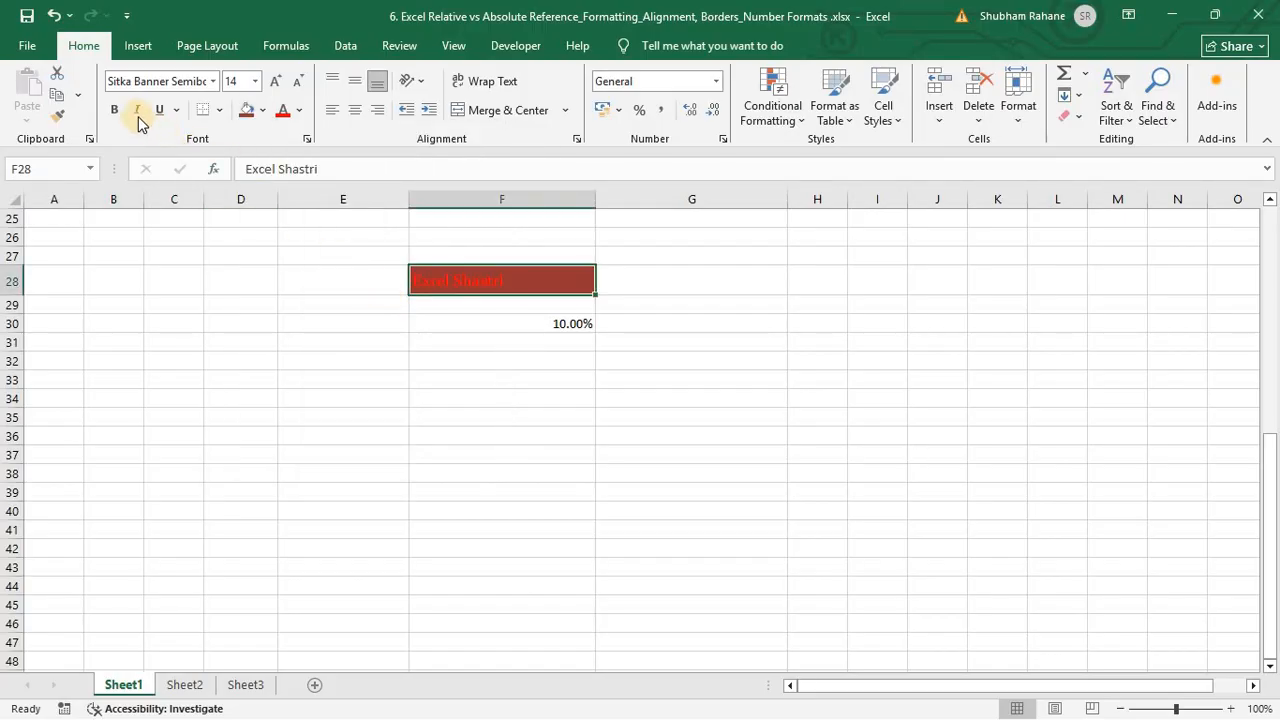
pyautogui.click(222, 111)
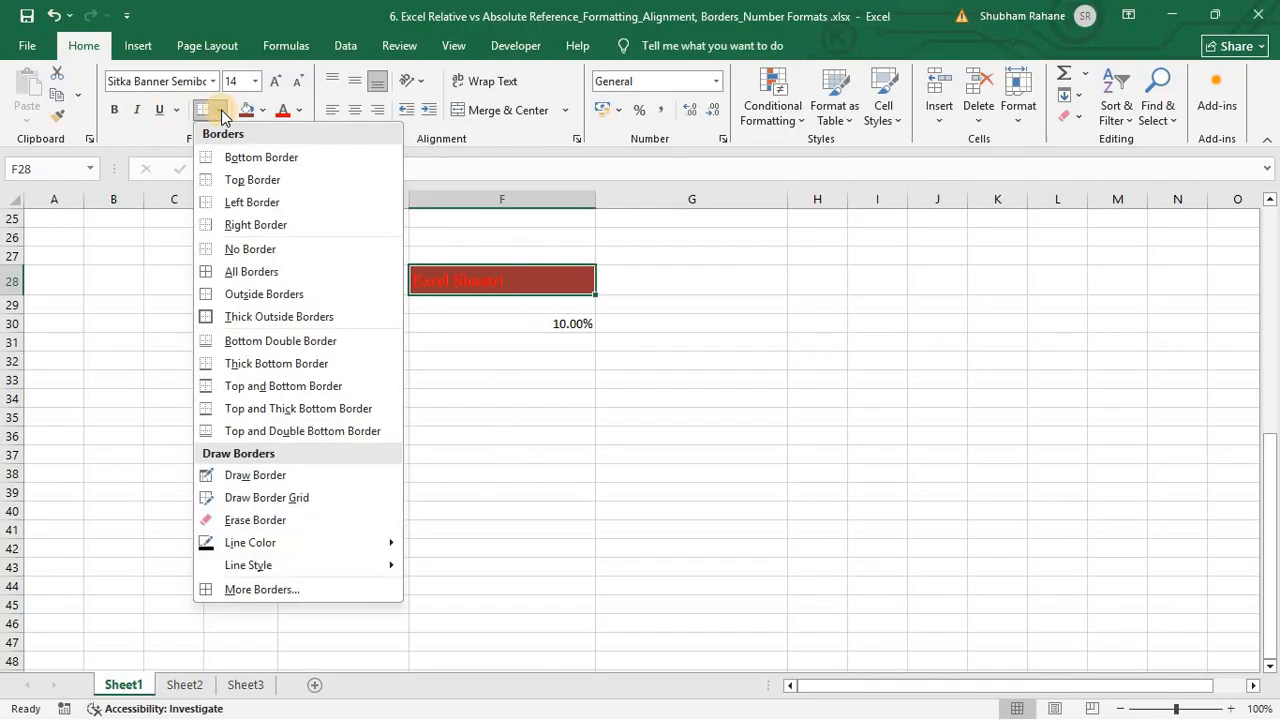
pyautogui.click(254, 316)
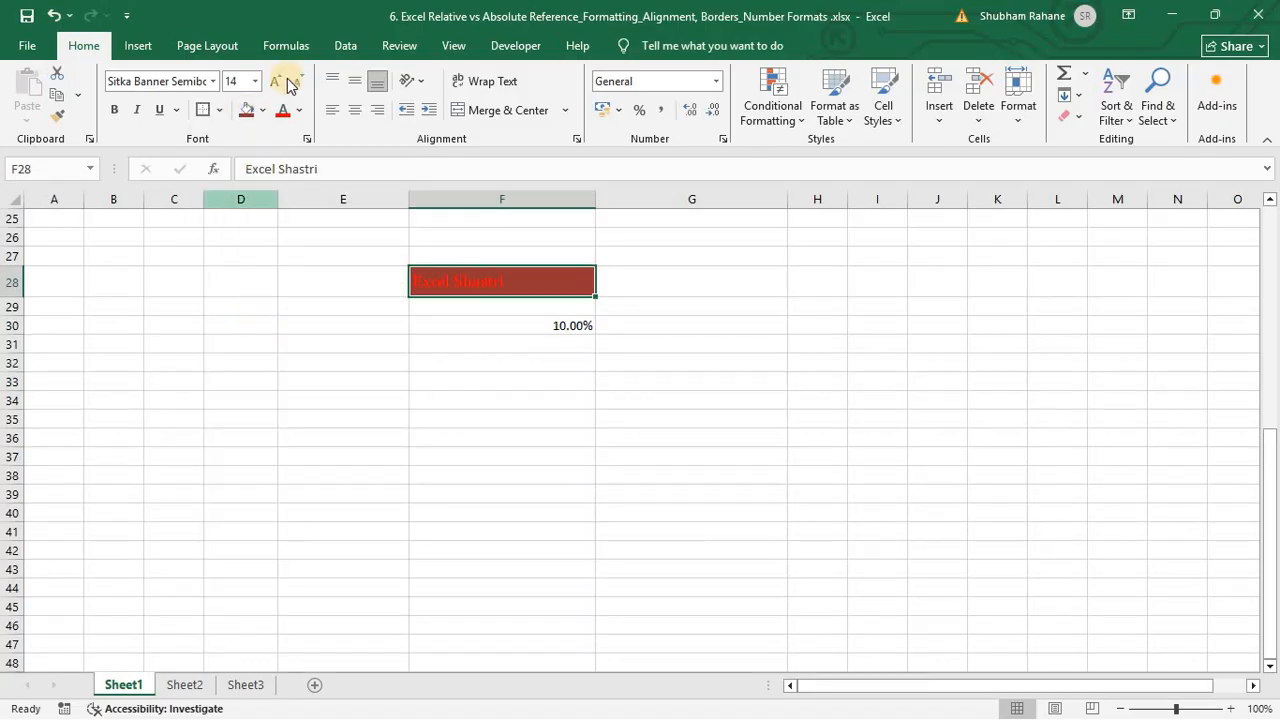
# Step: Set the 'Excel Shastri' font colour to white
pyautogui.click(298, 110)
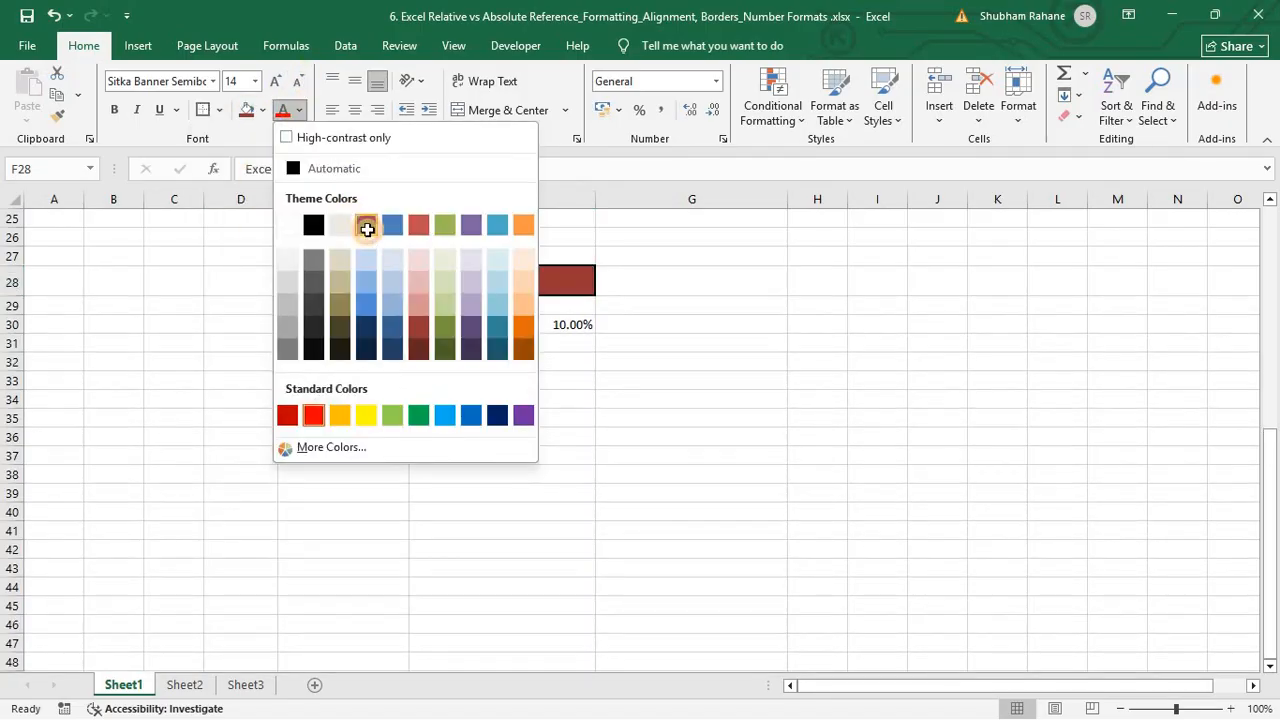
pyautogui.click(366, 228)
pyautogui.click(298, 110)
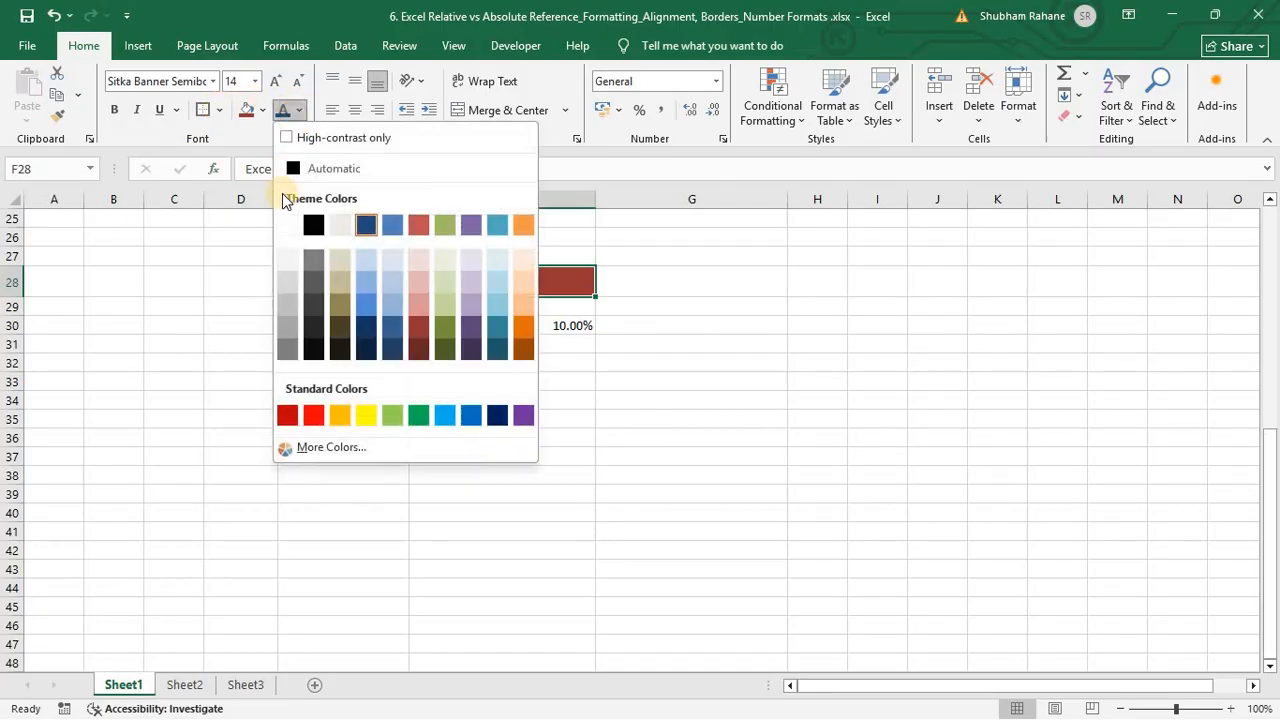
pyautogui.click(291, 222)
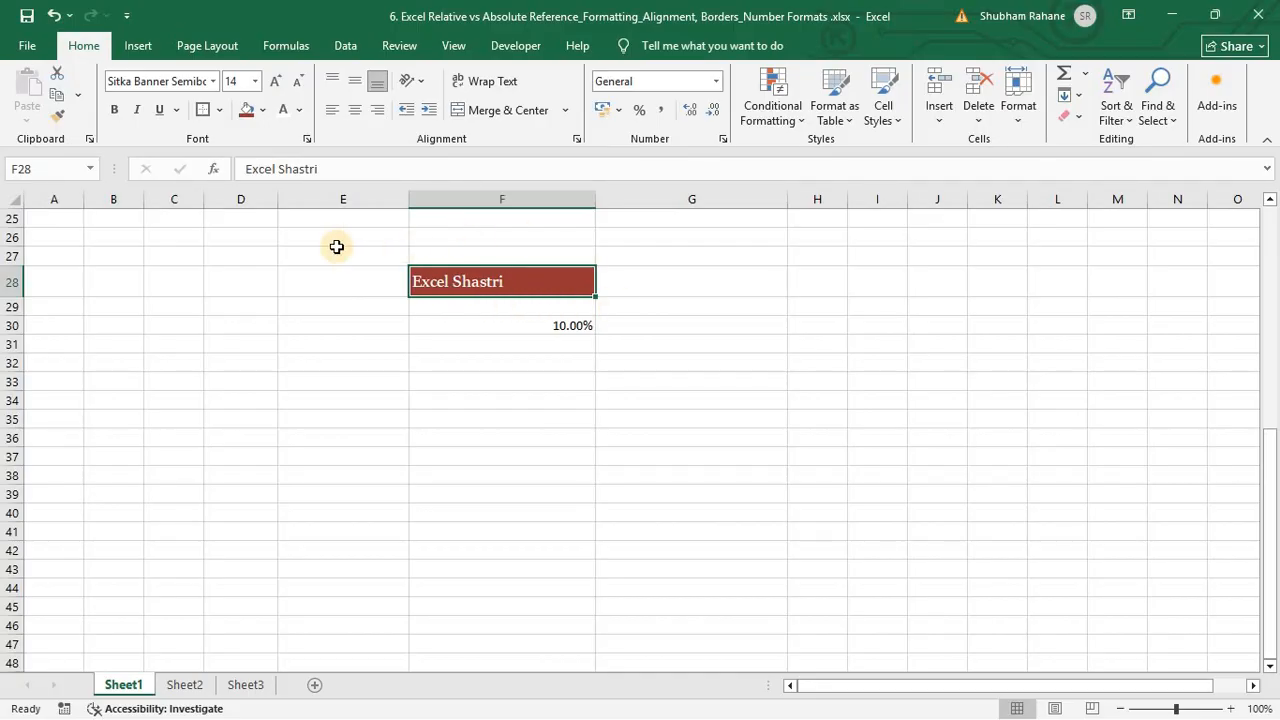
# Step: Enter a person's full name in C27 and 'Excel Shastri' in D27, then reselect C27
pyautogui.click(163, 252)
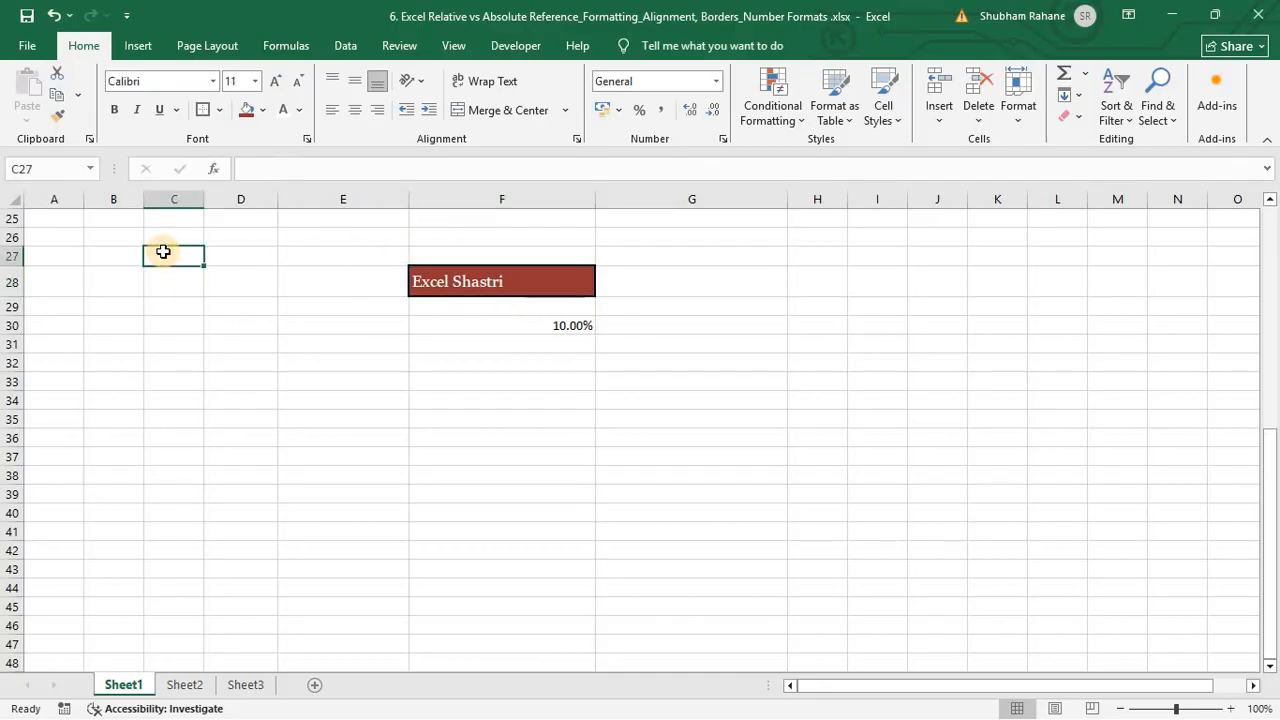
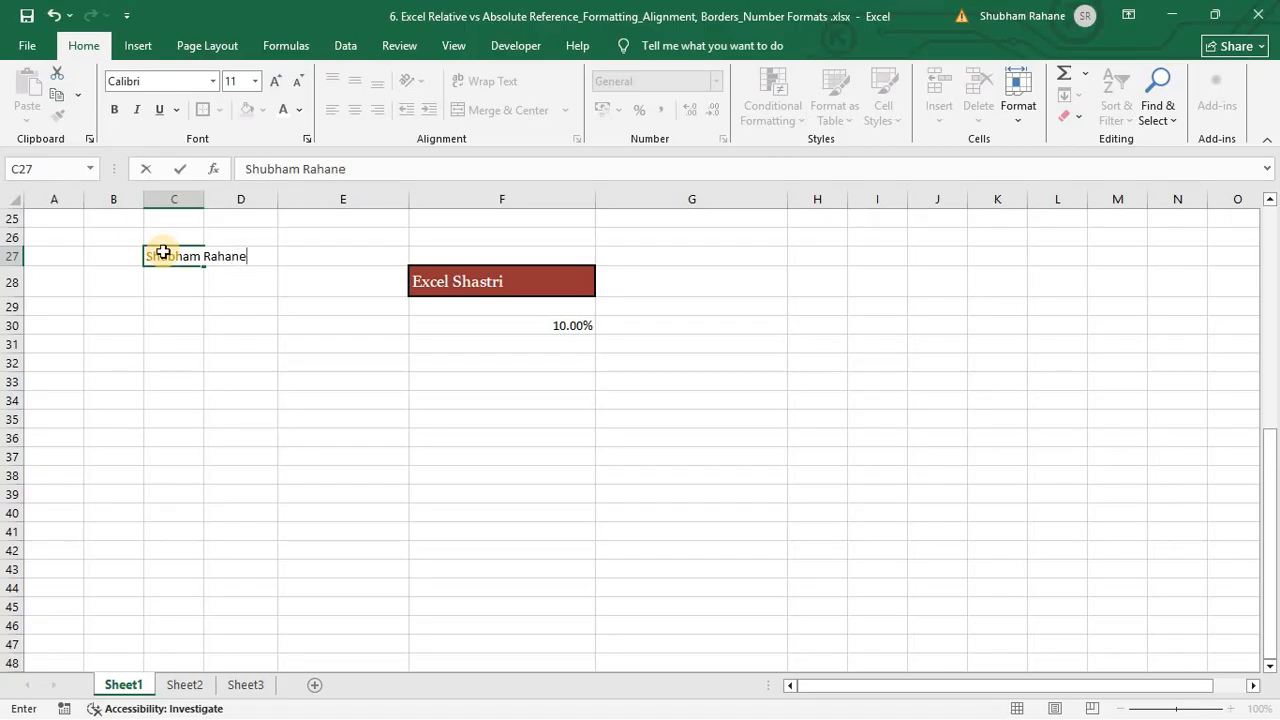
pyautogui.press('Tab')
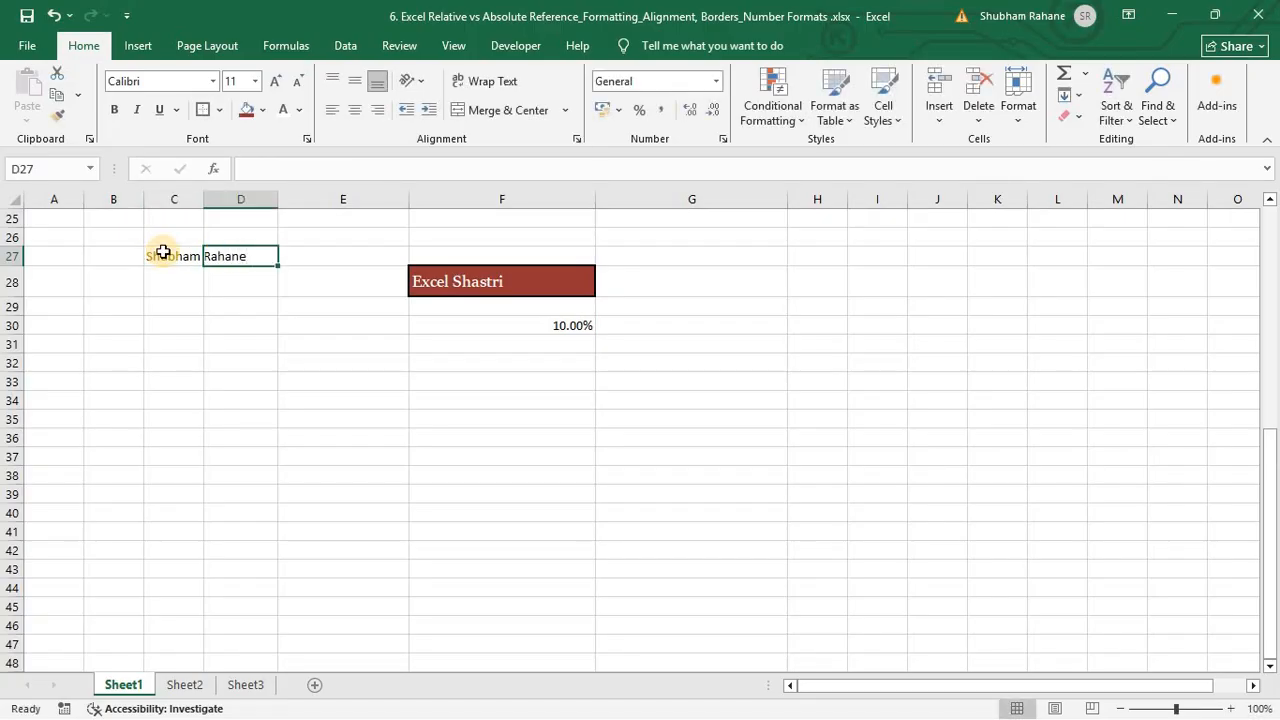
pyautogui.write('Ex')
pyautogui.write('ce')
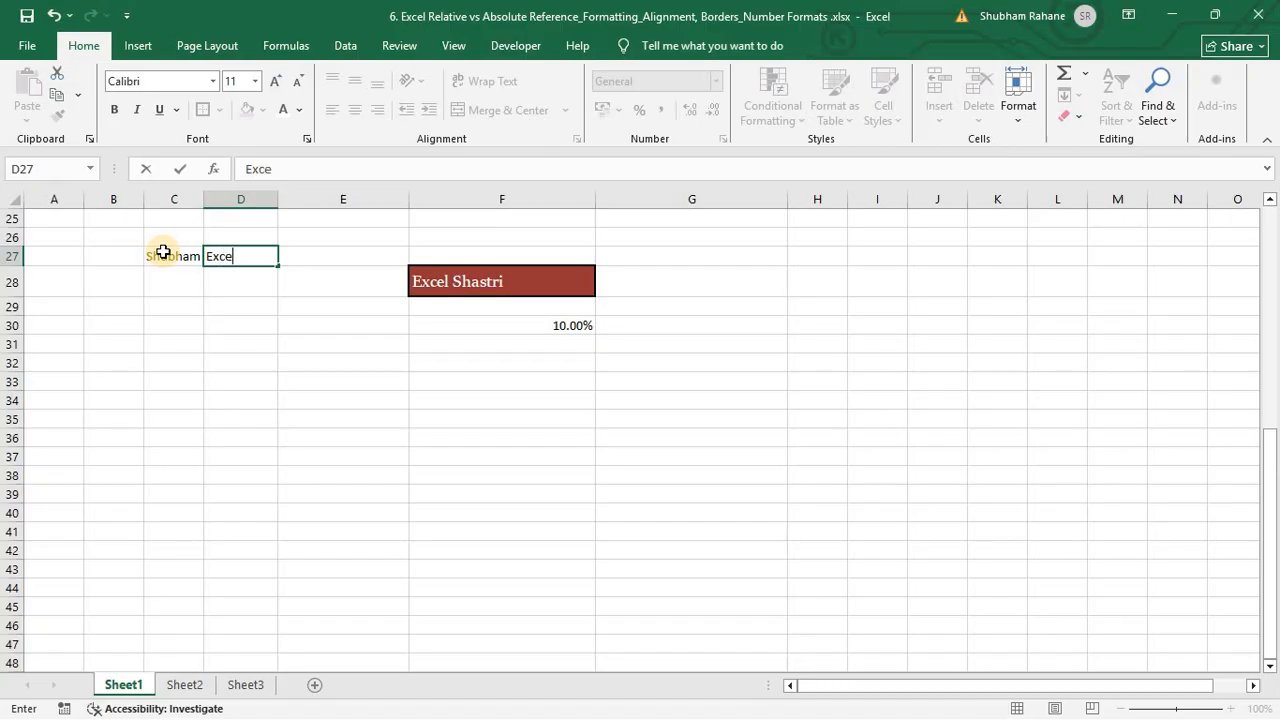
pyautogui.write('l Shastri')
pyautogui.press('Return')
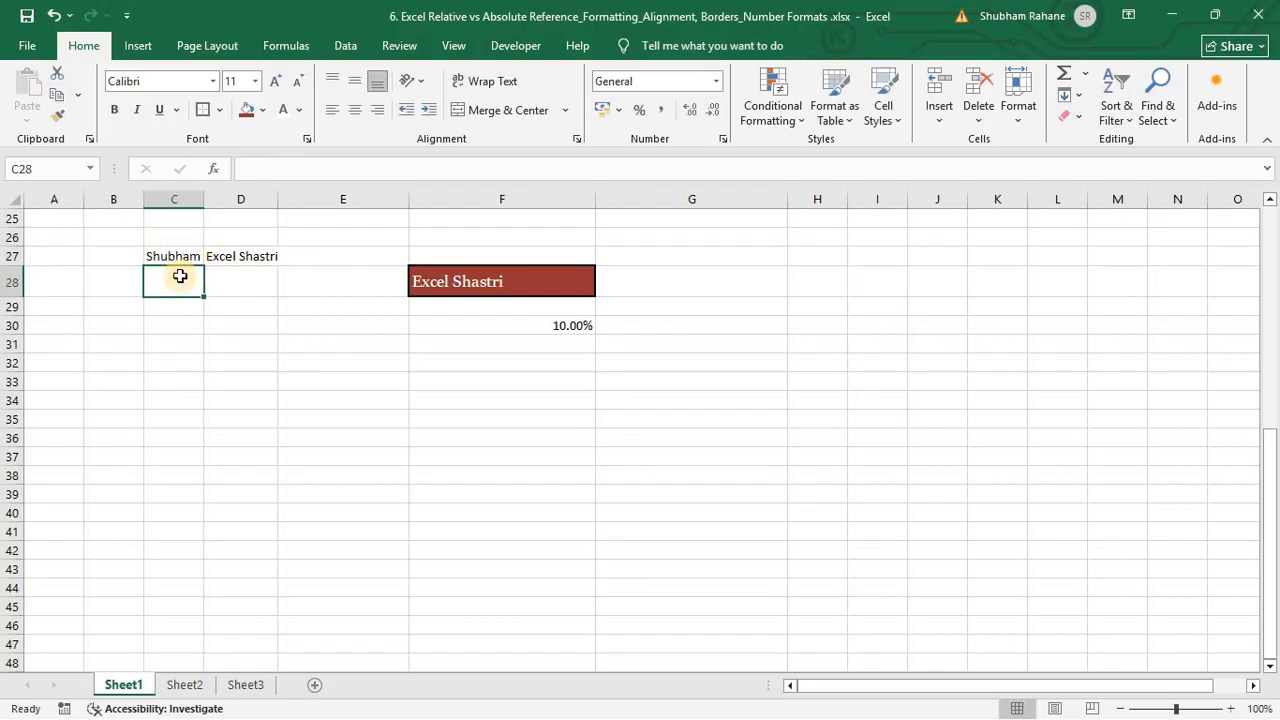
pyautogui.click(152, 256)
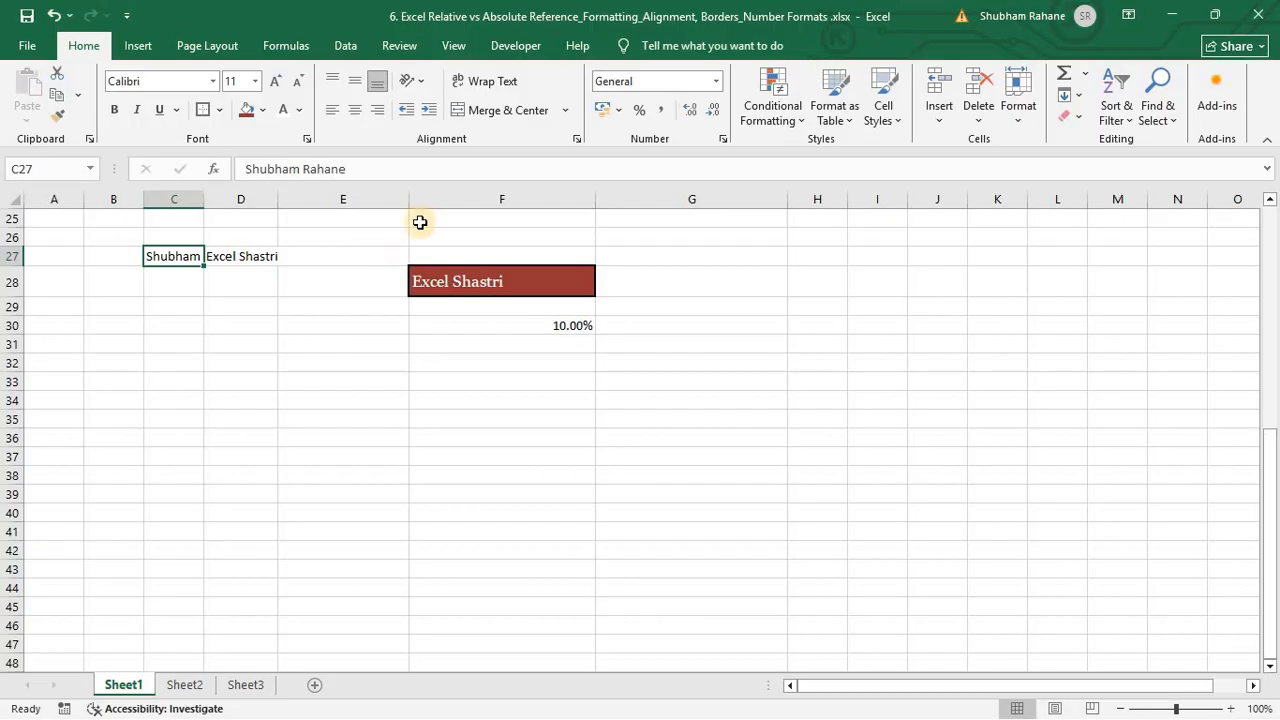
# Step: Apply Wrap Text to the name in C27 and 'Excel Shastri' in D27
pyautogui.click(492, 84)
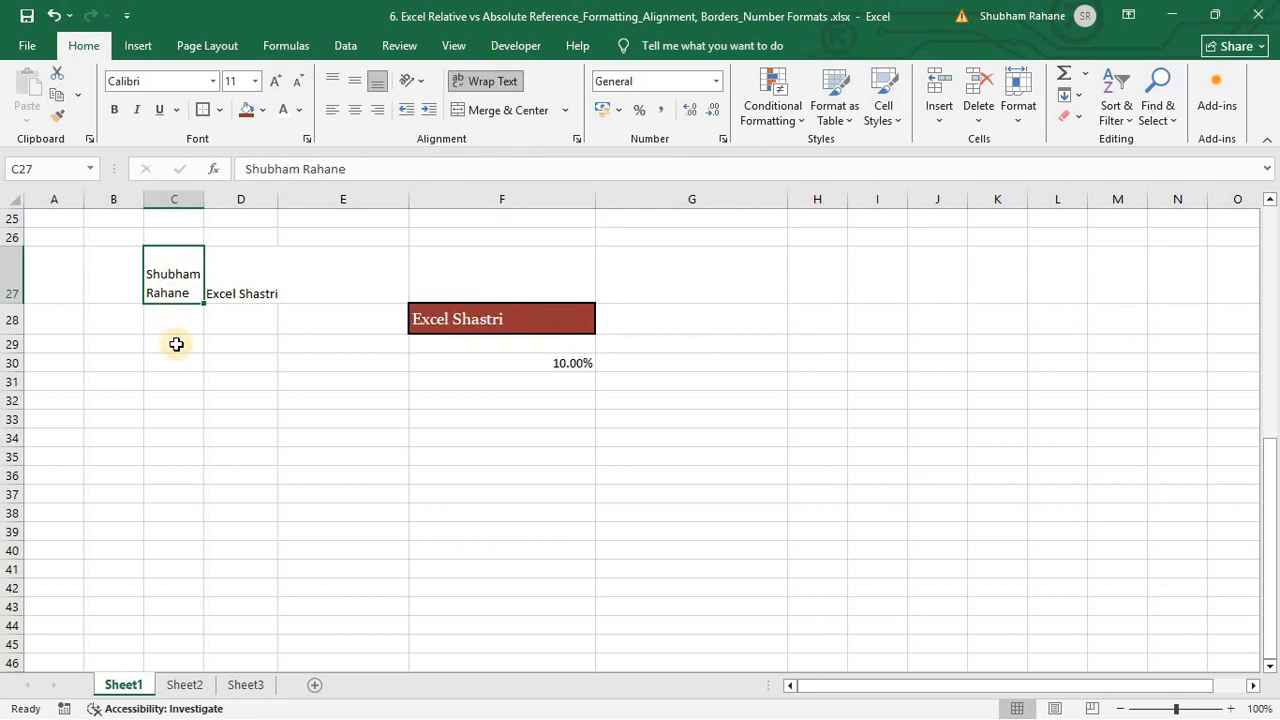
pyautogui.press('Right')
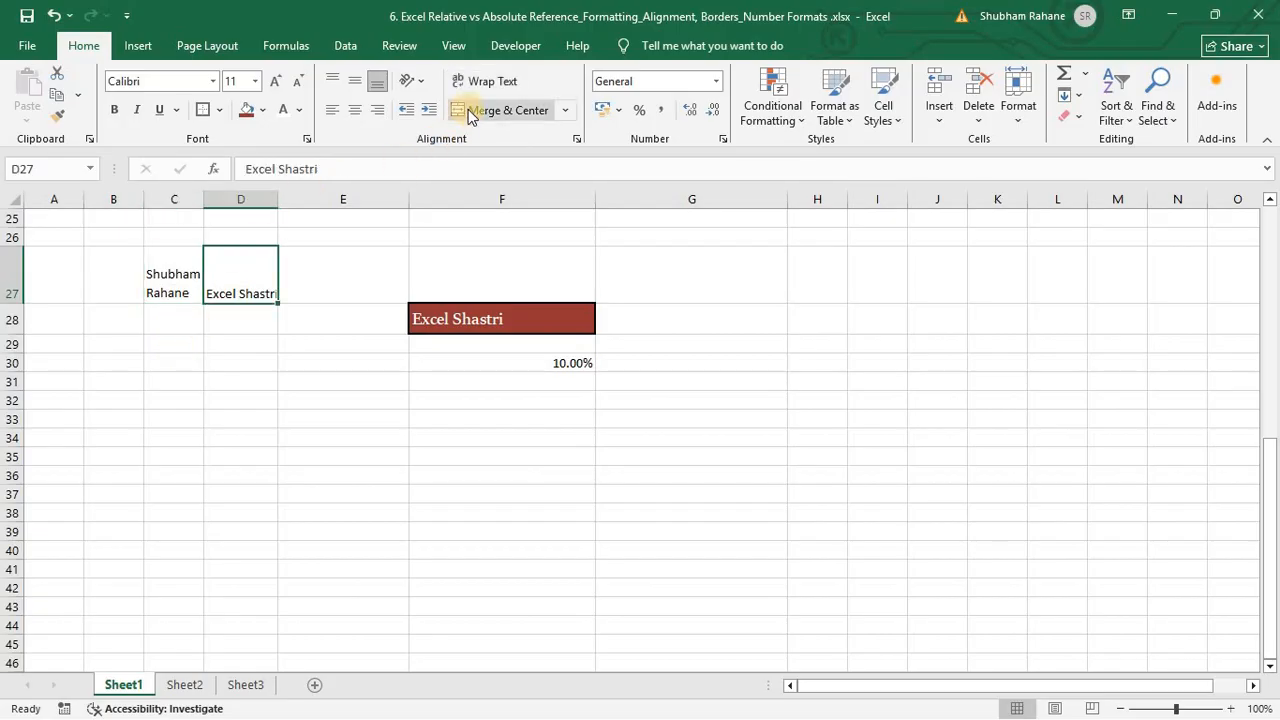
pyautogui.click(490, 86)
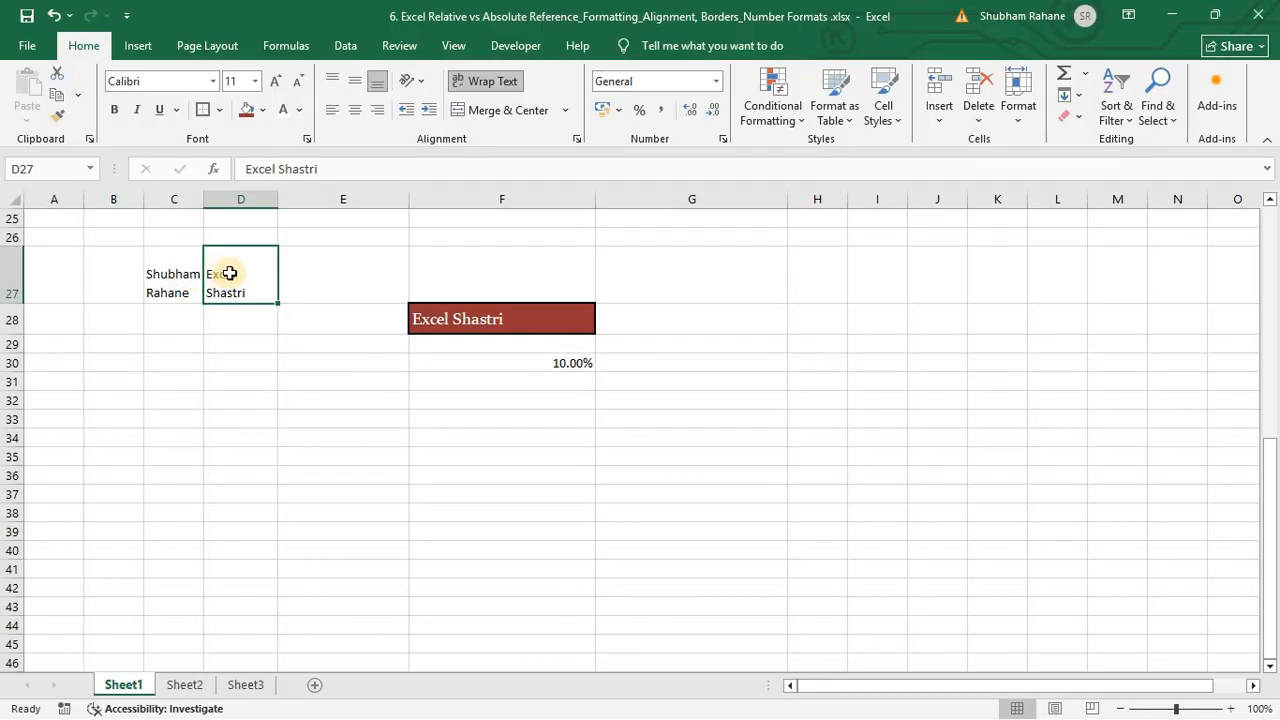
pyautogui.click(176, 281)
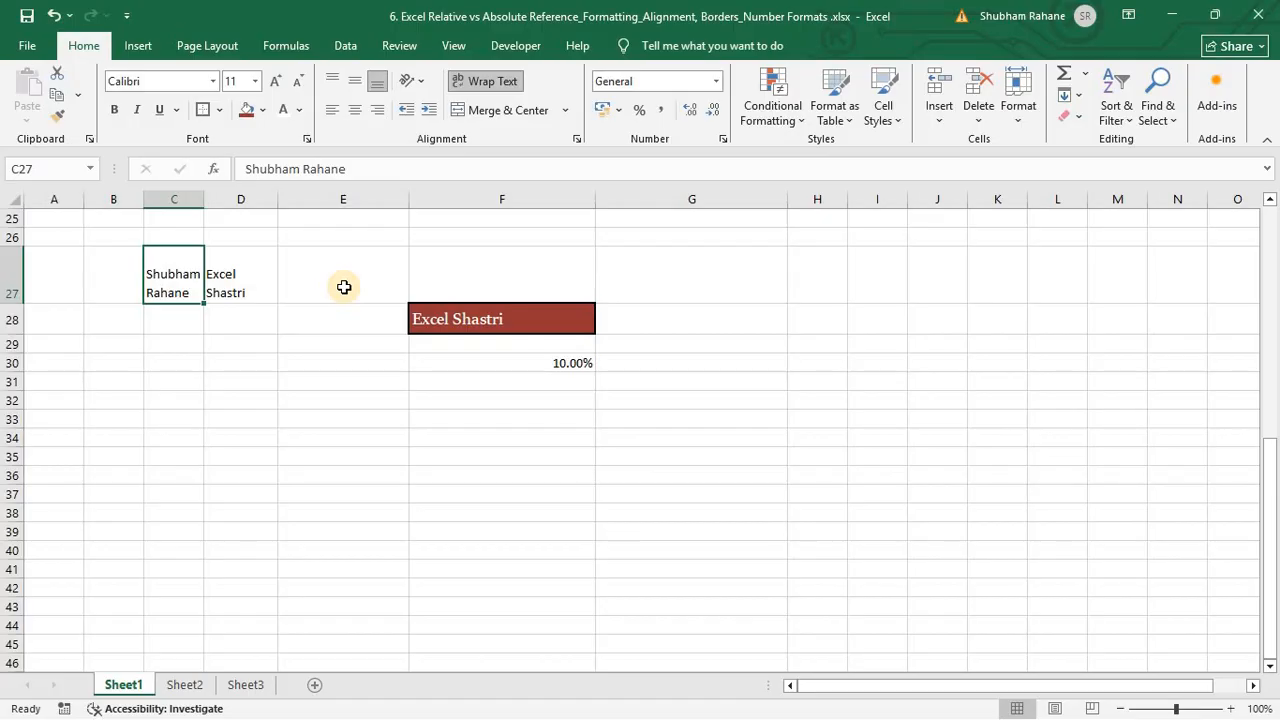
pyautogui.scroll(-2, 343, 287)
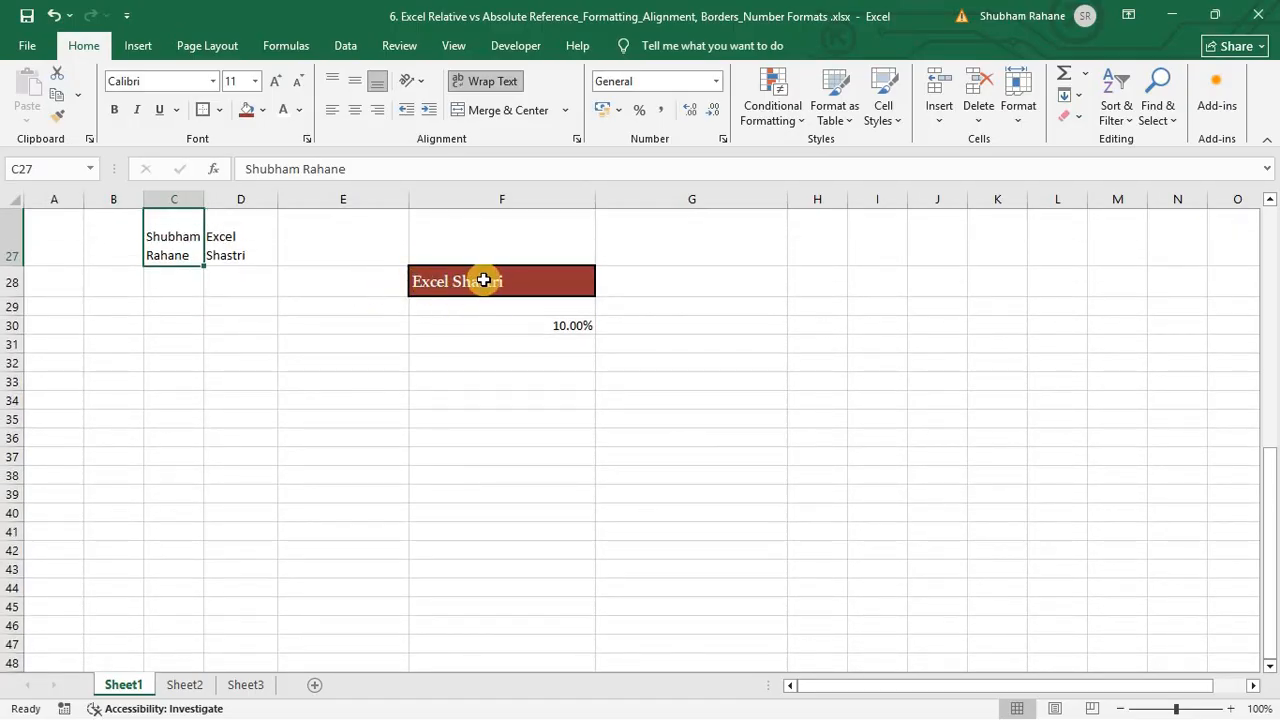
# Step: Merge and centre F28:G28, then unmerge them and reselect F28
pyautogui.moveTo(483, 281); pyautogui.dragTo(660, 292)
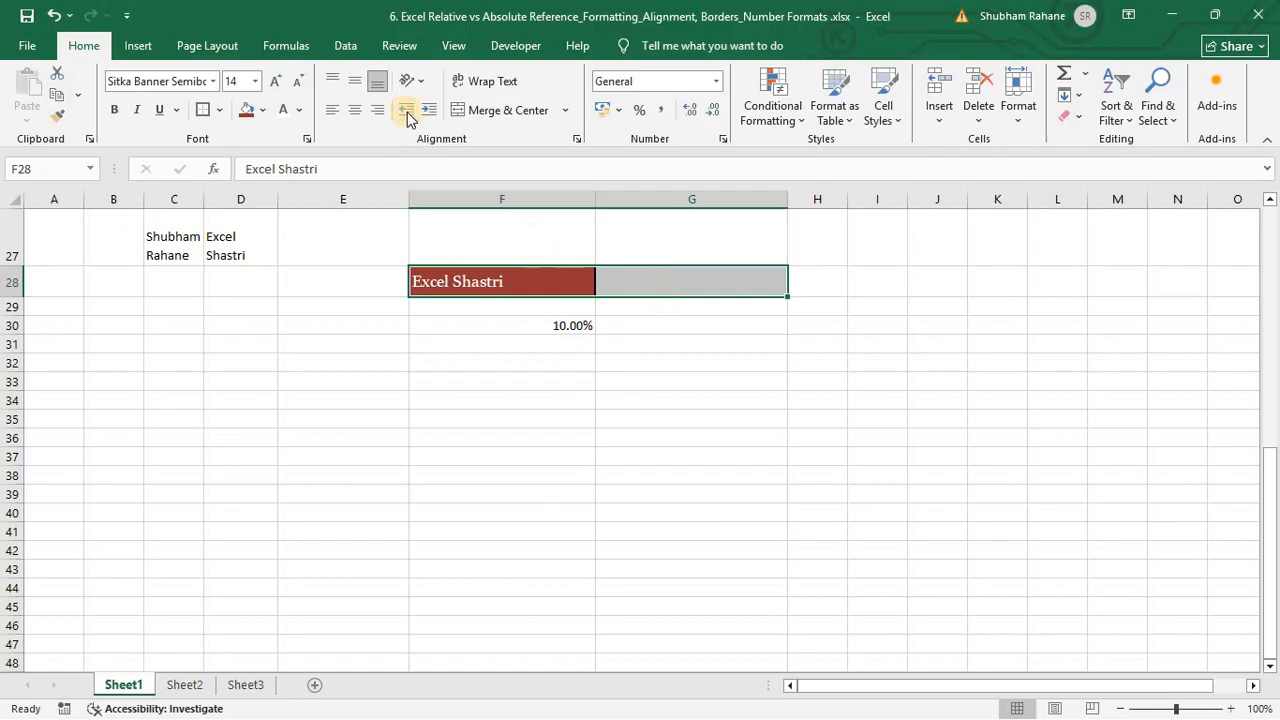
pyautogui.click(521, 116)
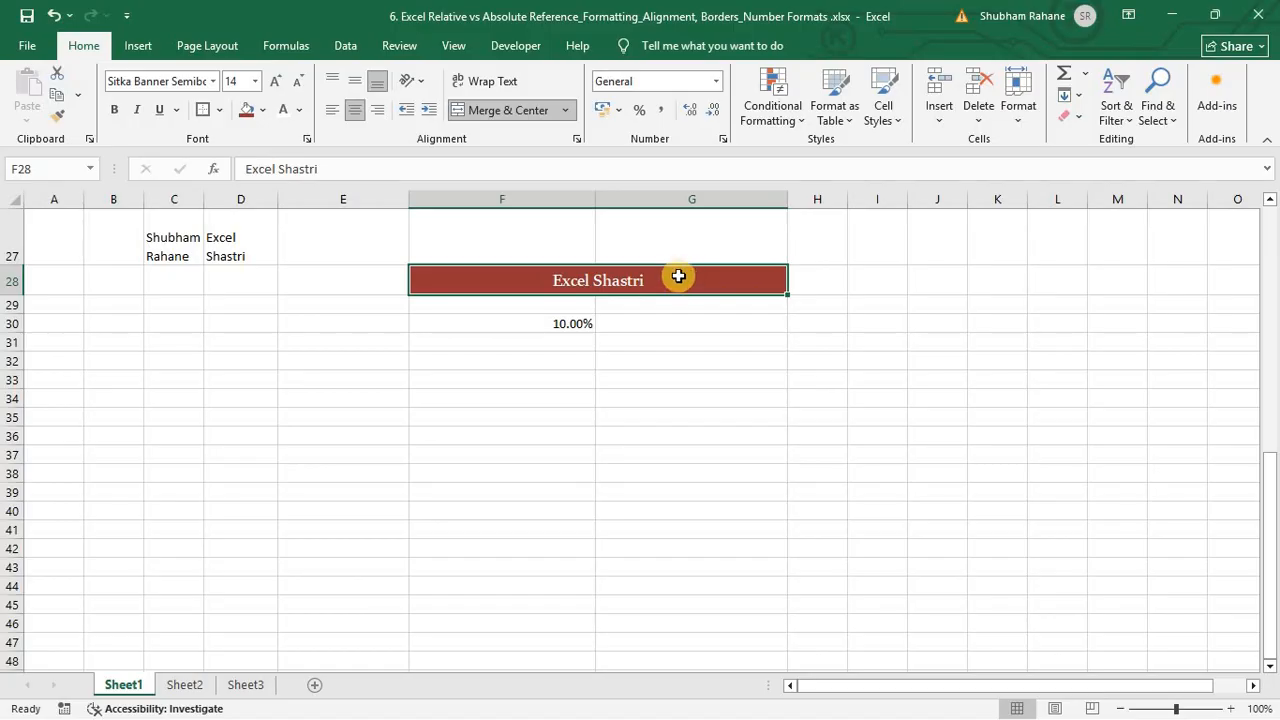
pyautogui.click(503, 111)
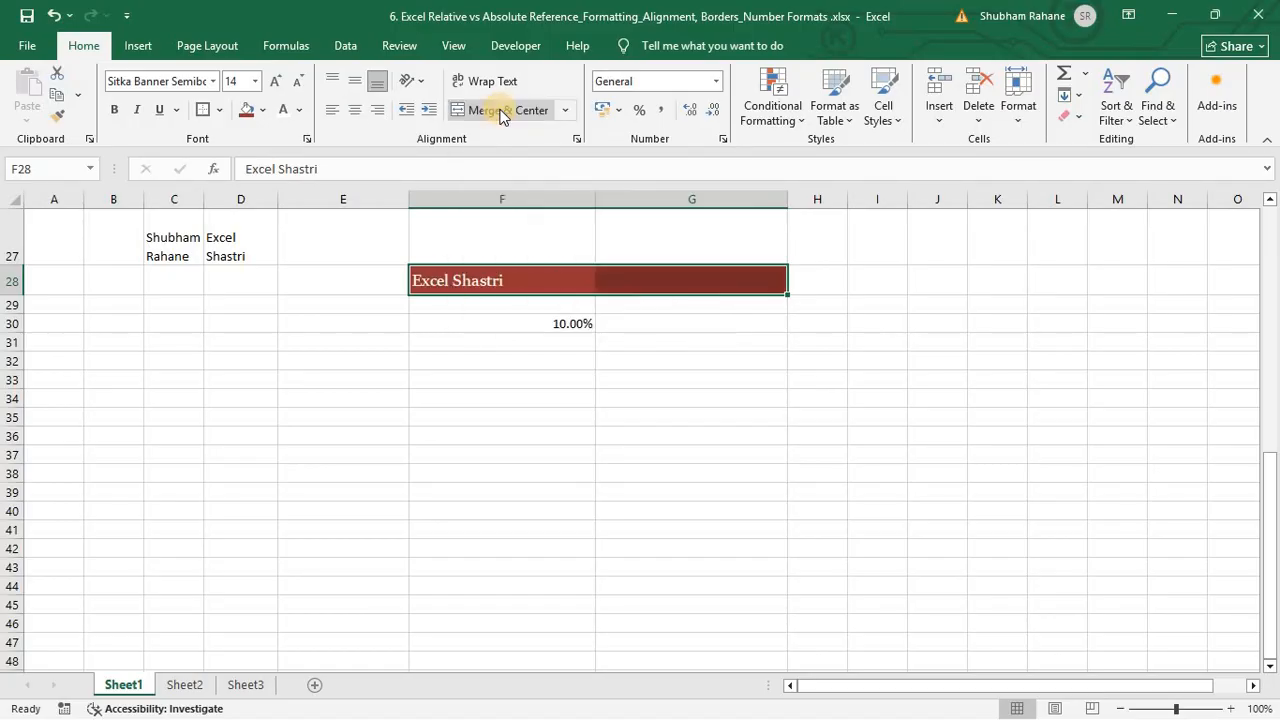
pyautogui.click(654, 342)
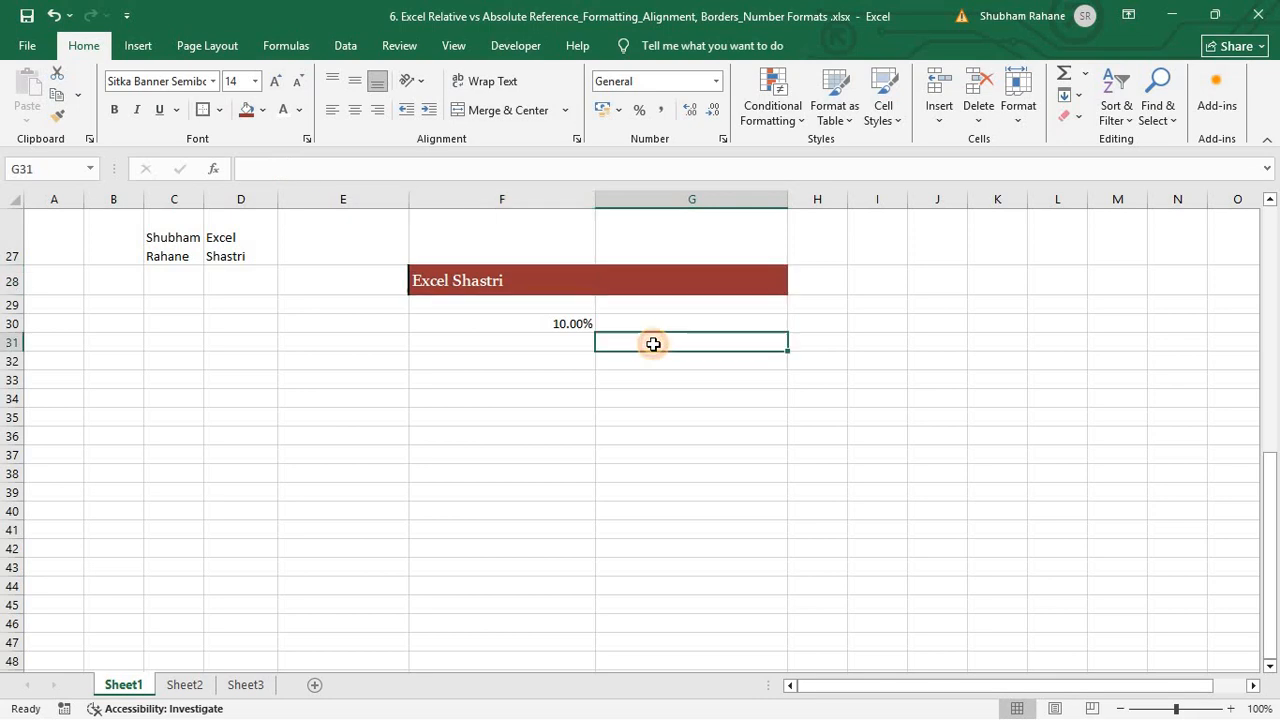
pyautogui.click(523, 279)
pyautogui.click(664, 277)
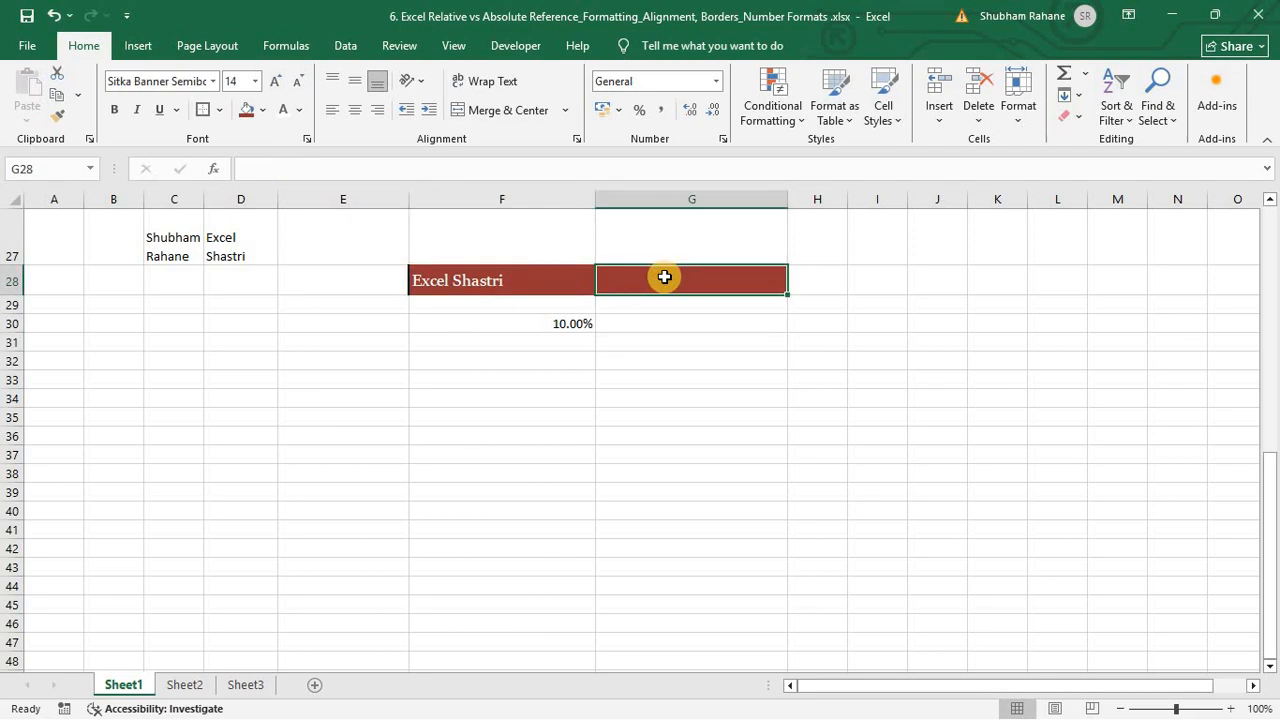
pyautogui.click(598, 341)
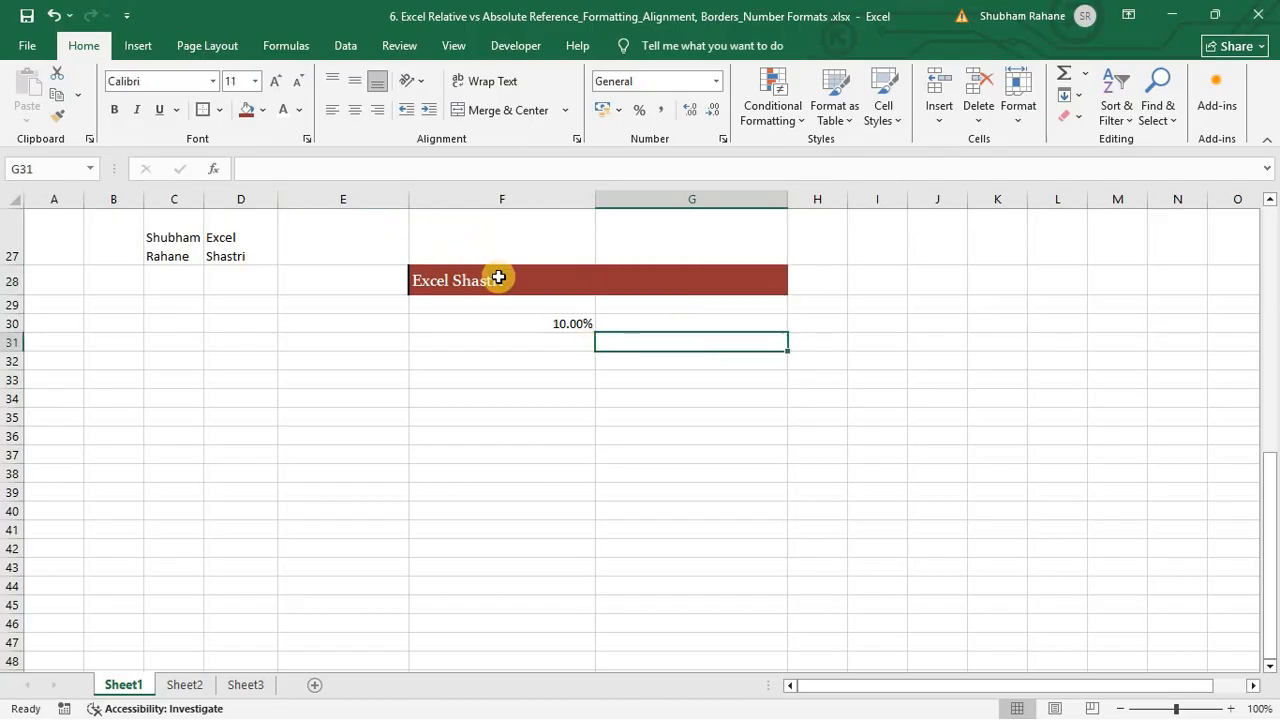
pyautogui.click(498, 278)
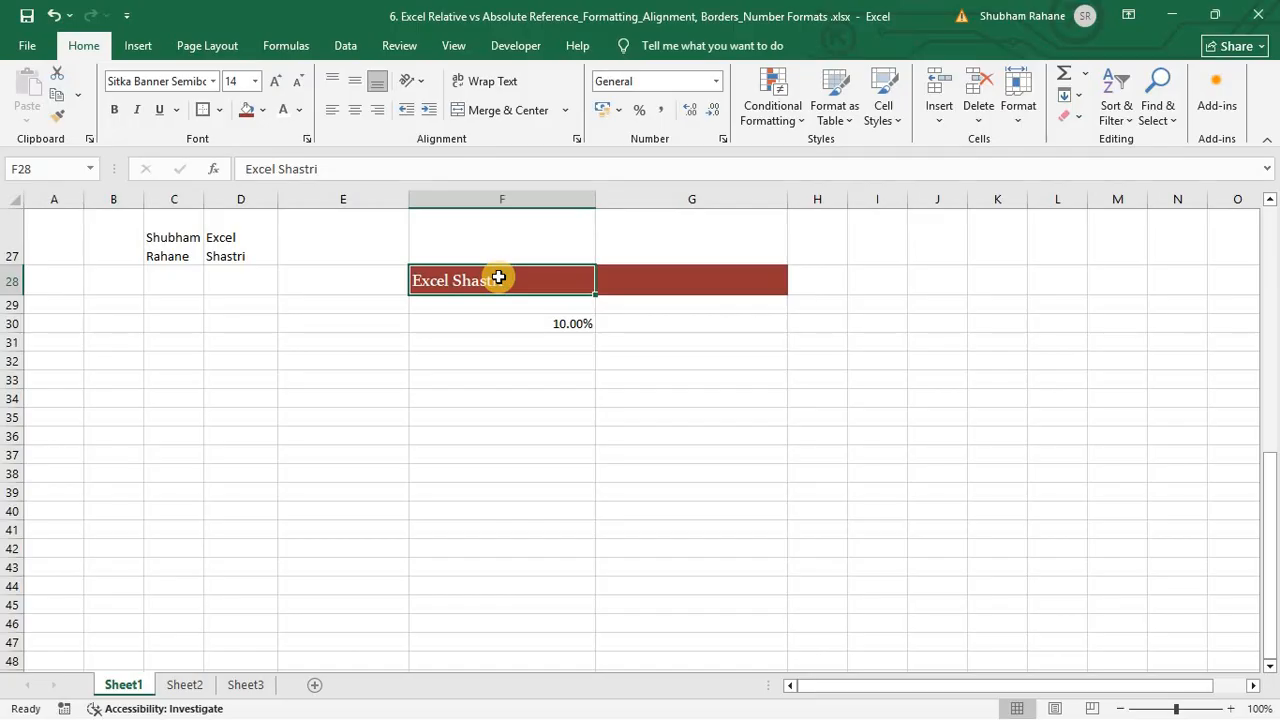
# Step: Top-align F28, then make row 28 much taller and column F wider
pyautogui.click(333, 81)
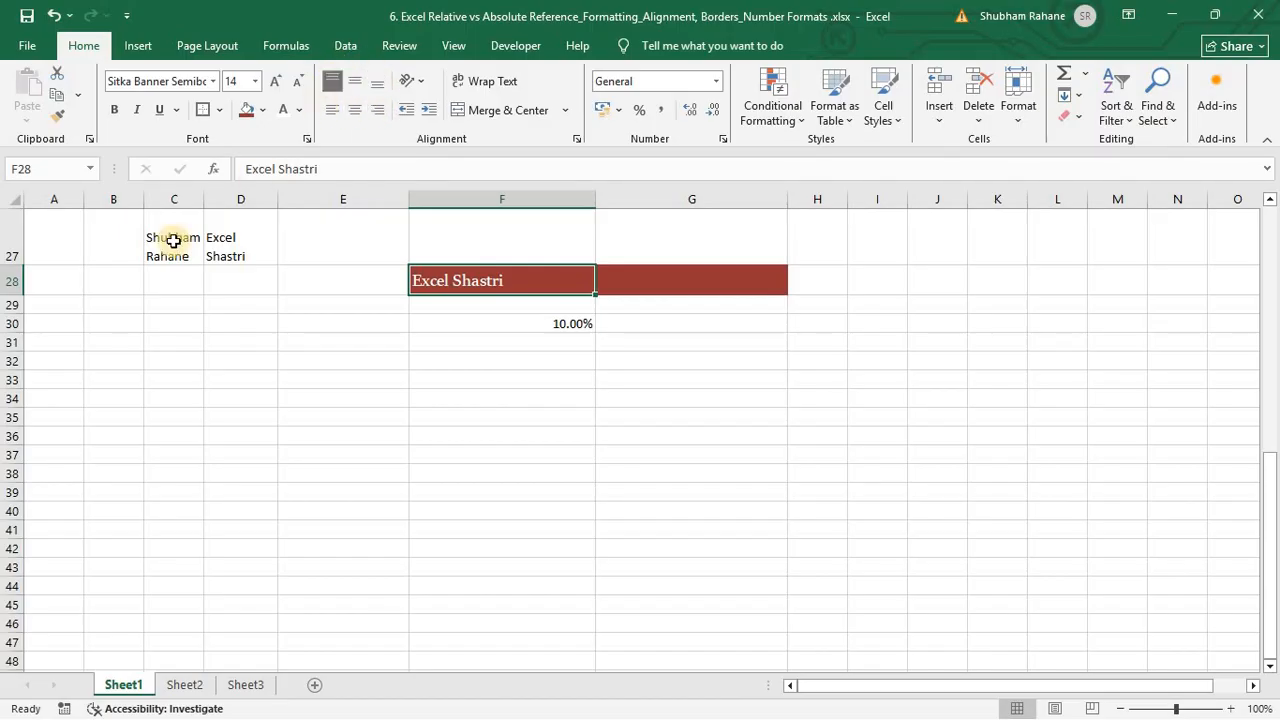
pyautogui.moveTo(16, 299); pyautogui.dragTo(13, 356)
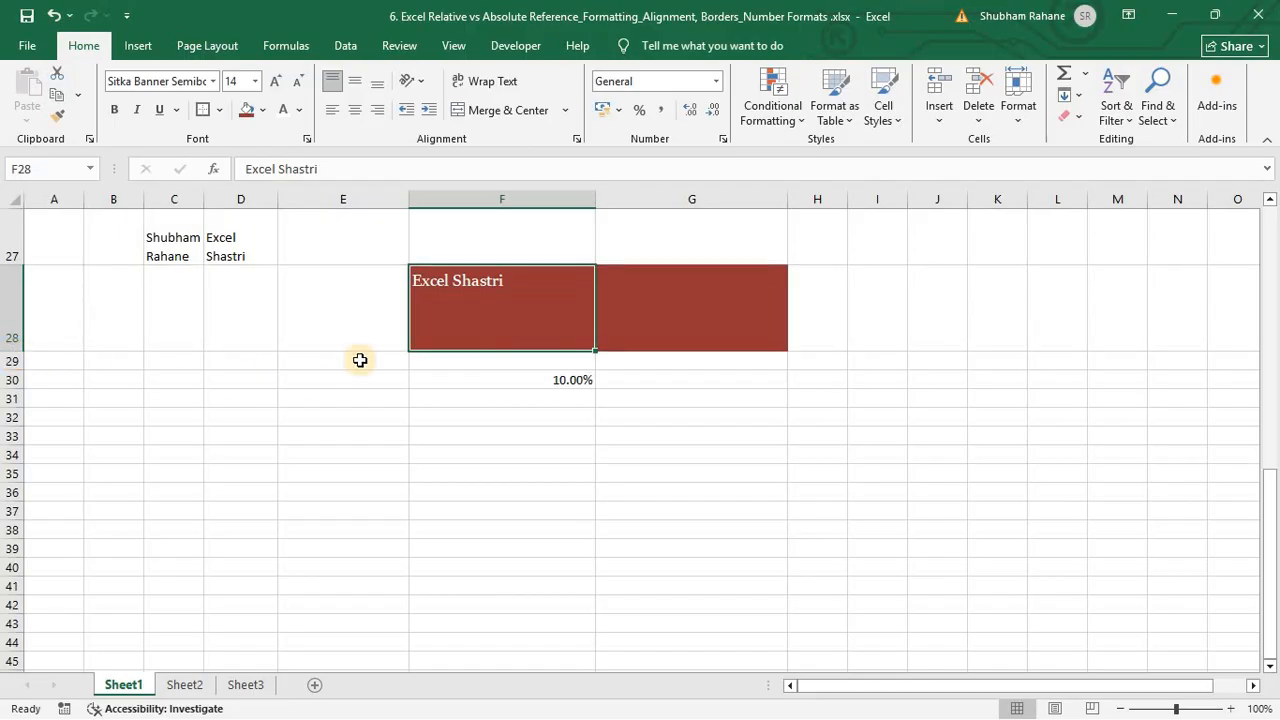
pyautogui.moveTo(594, 197); pyautogui.dragTo(699, 198)
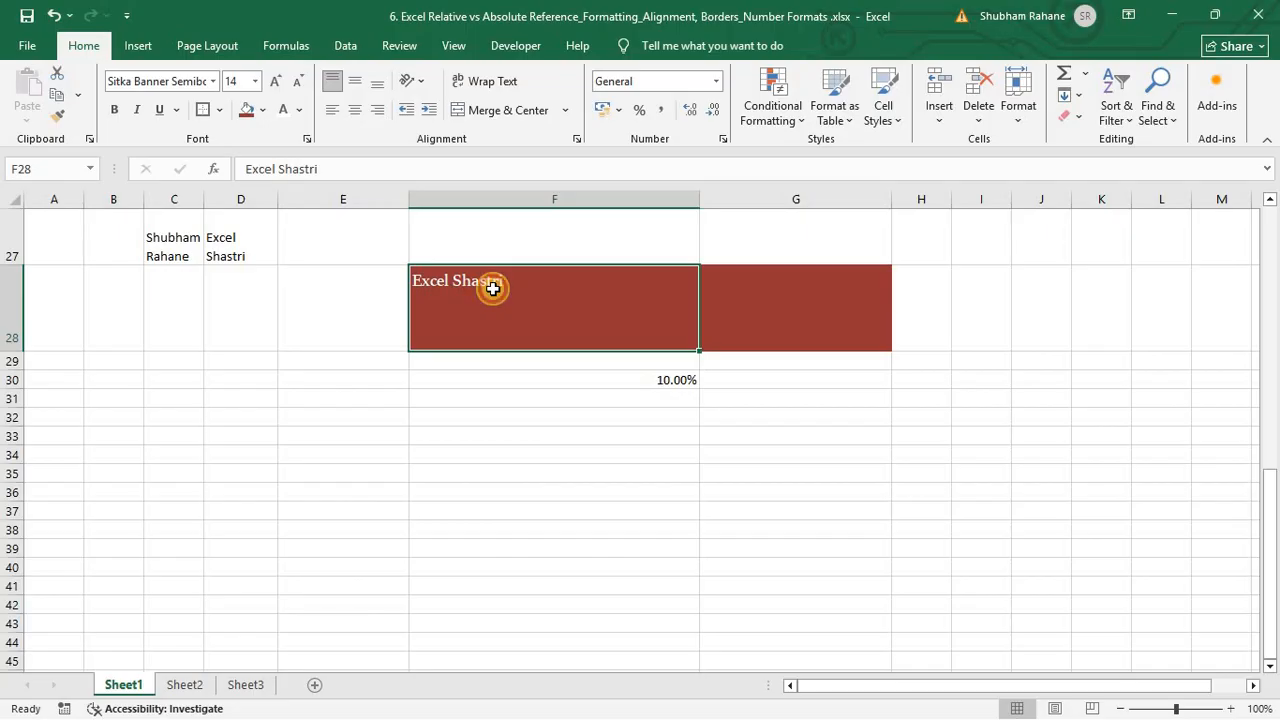
# Step: Try middle, bottom, top, middle and bottom alignment, then right-align 'Excel Shastri'
pyautogui.click(362, 83)
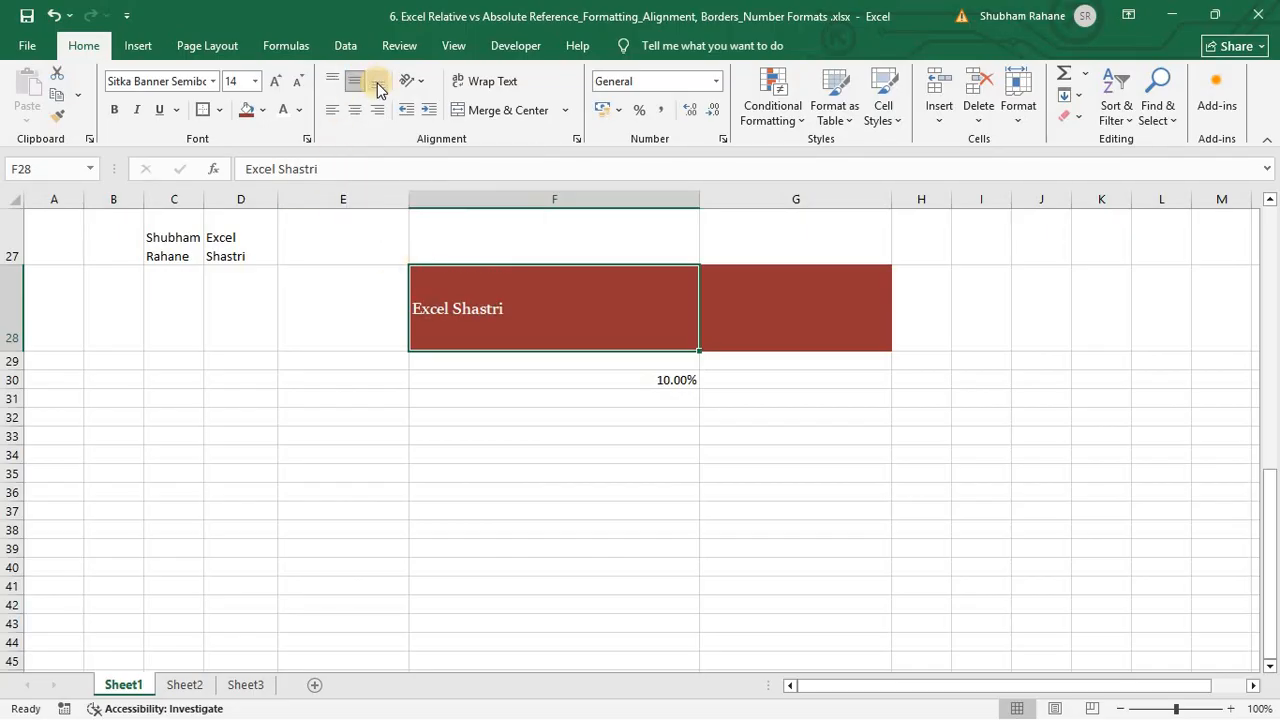
pyautogui.click(377, 82)
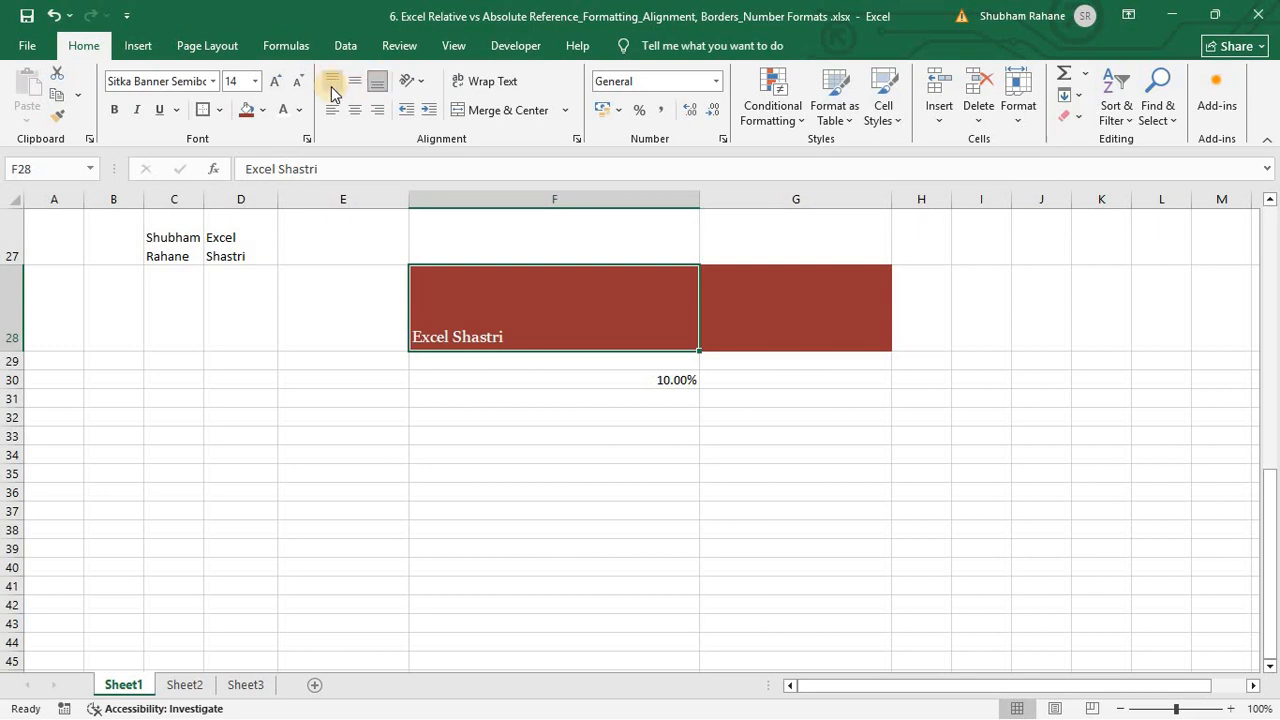
pyautogui.click(333, 86)
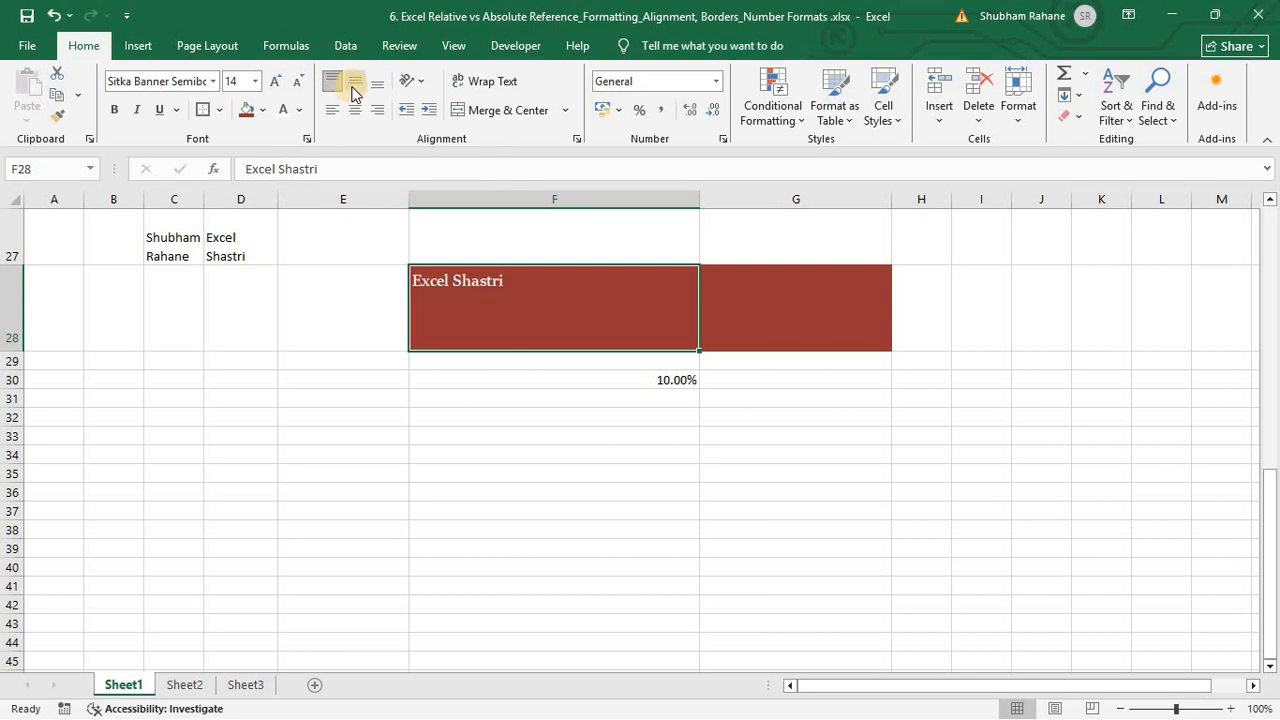
pyautogui.click(354, 86)
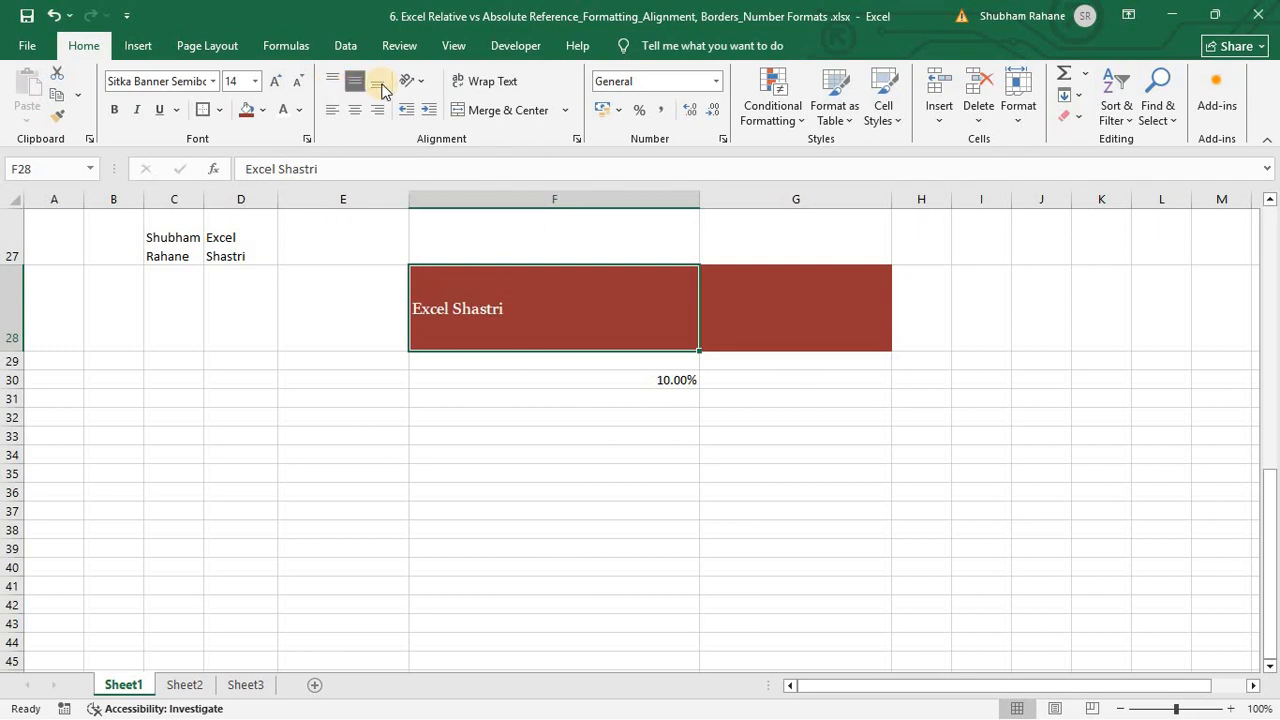
pyautogui.click(386, 88)
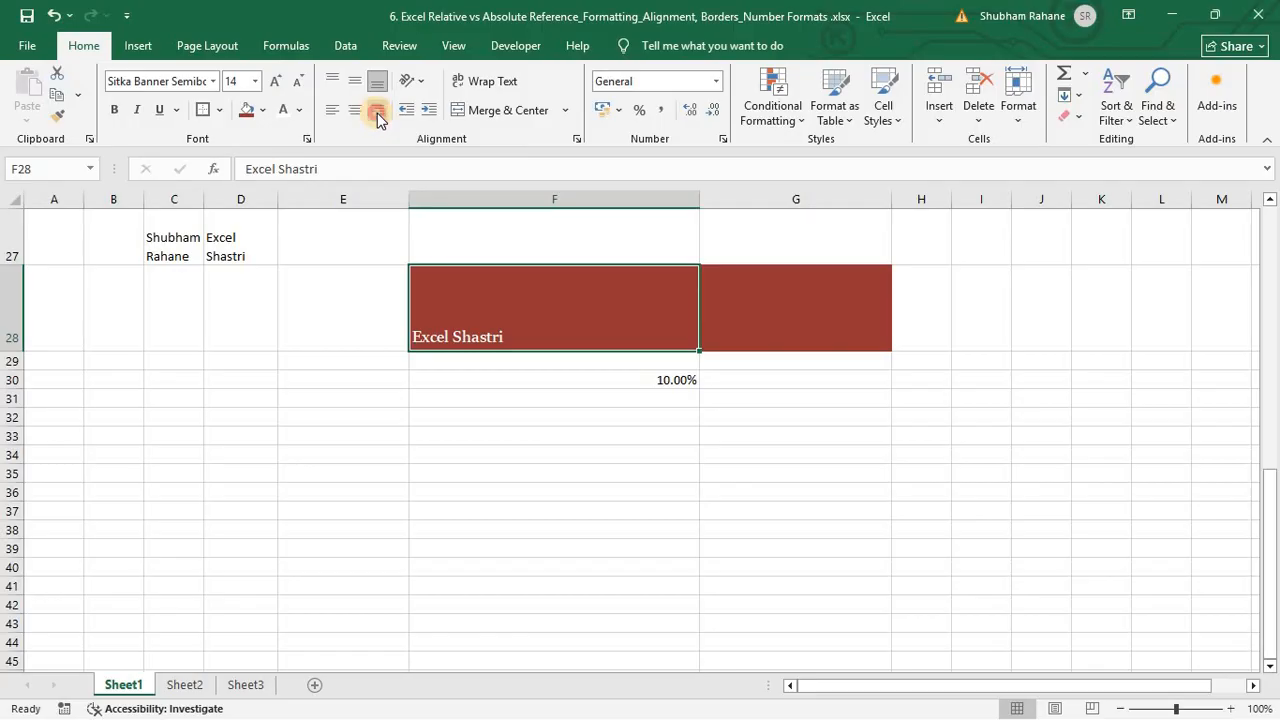
pyautogui.click(378, 113)
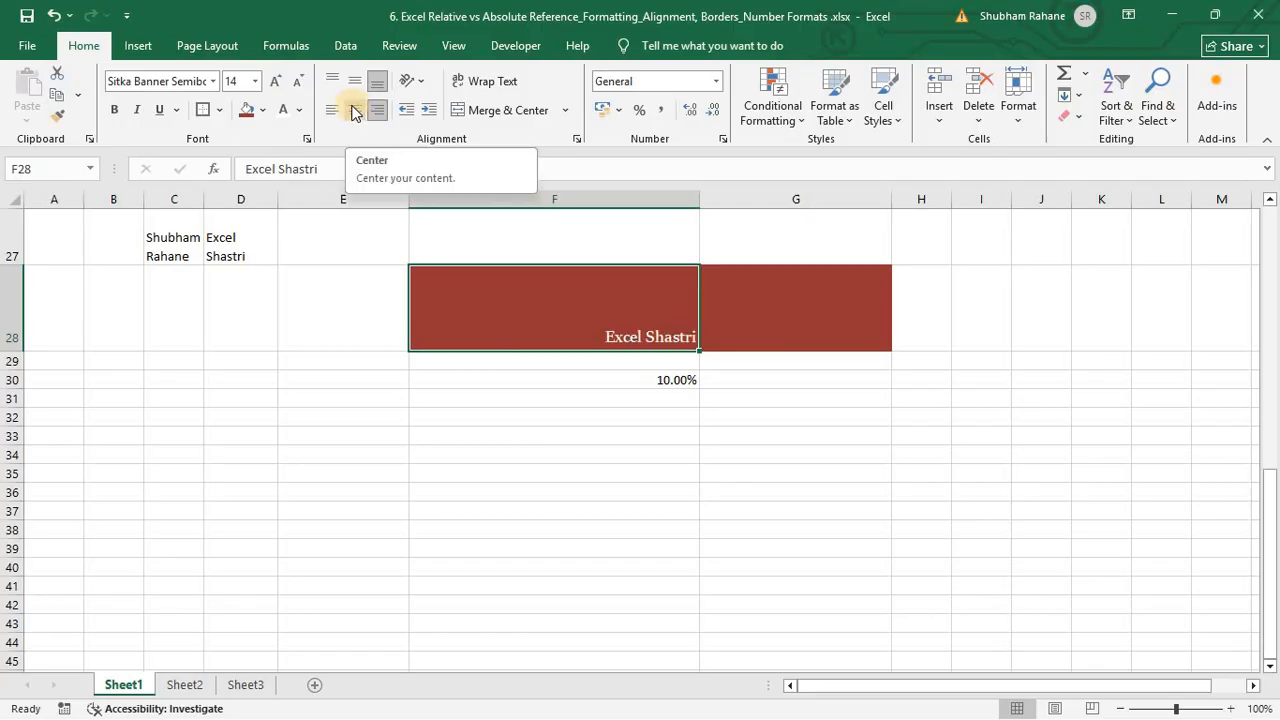
# Step: Try center, left, middle and right alignments, finishing with Top Align and Align Left on F28
pyautogui.click(354, 110)
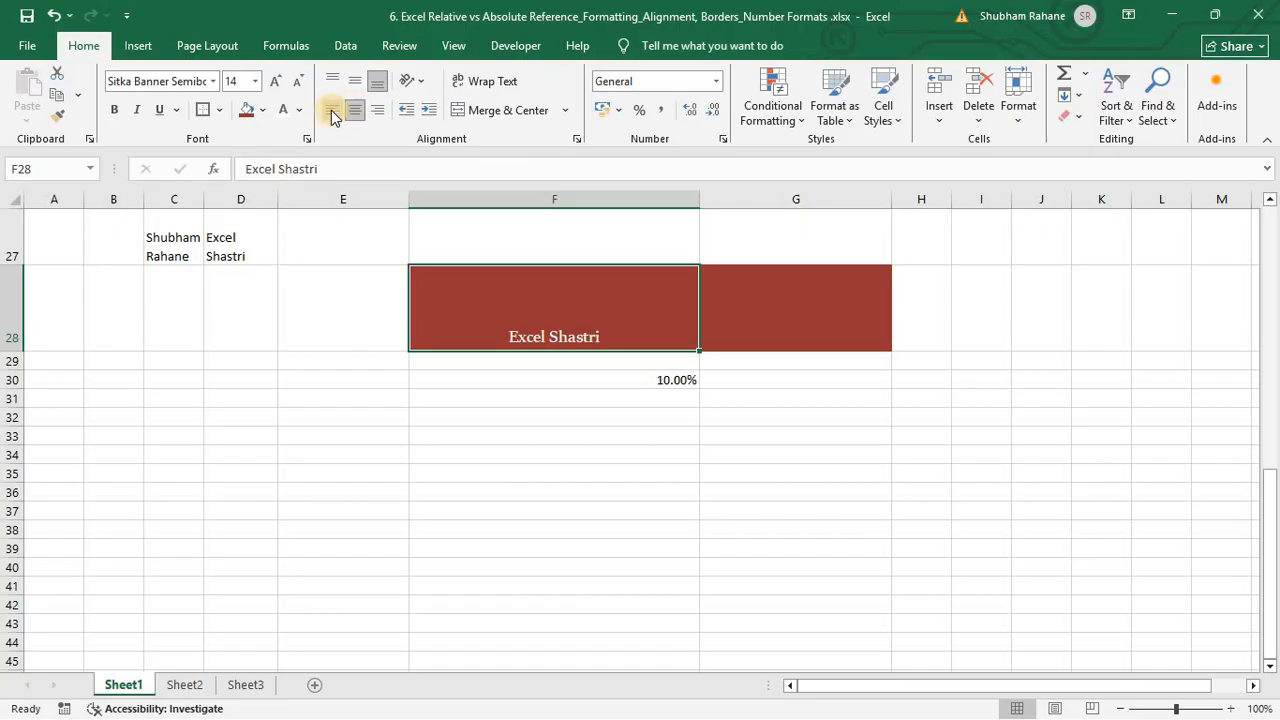
pyautogui.click(333, 112)
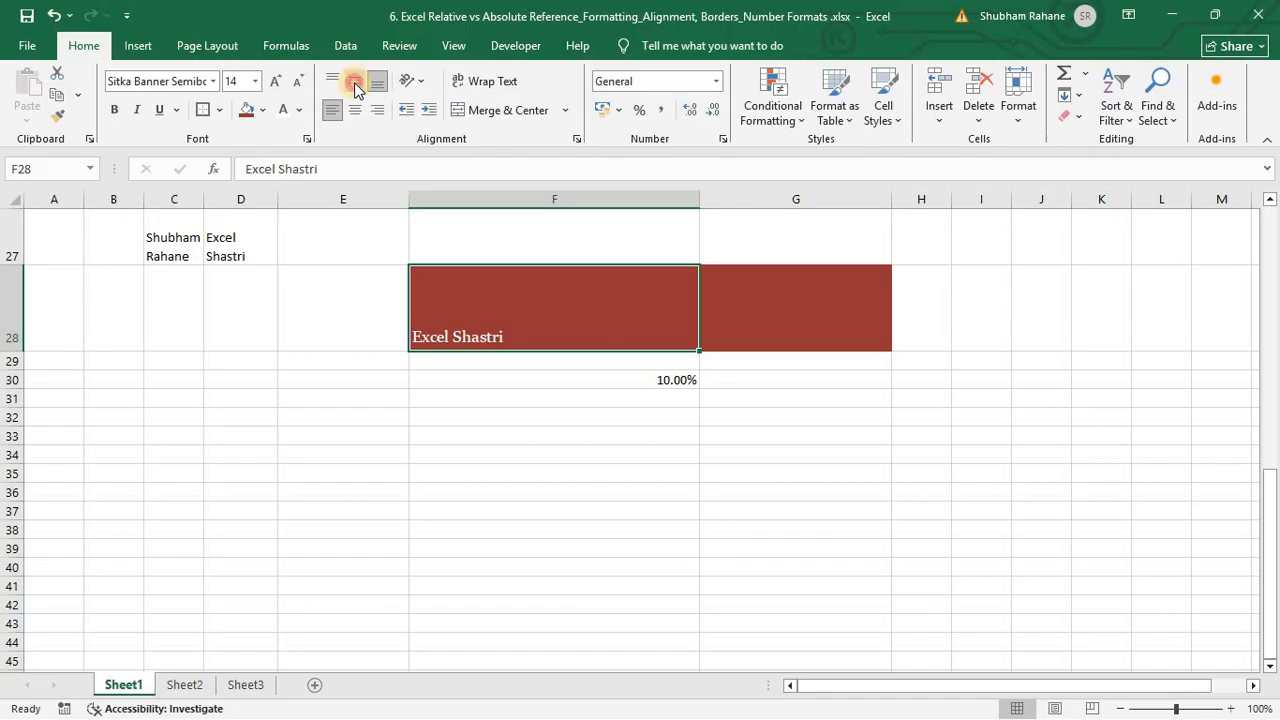
pyautogui.click(356, 86)
pyautogui.click(356, 111)
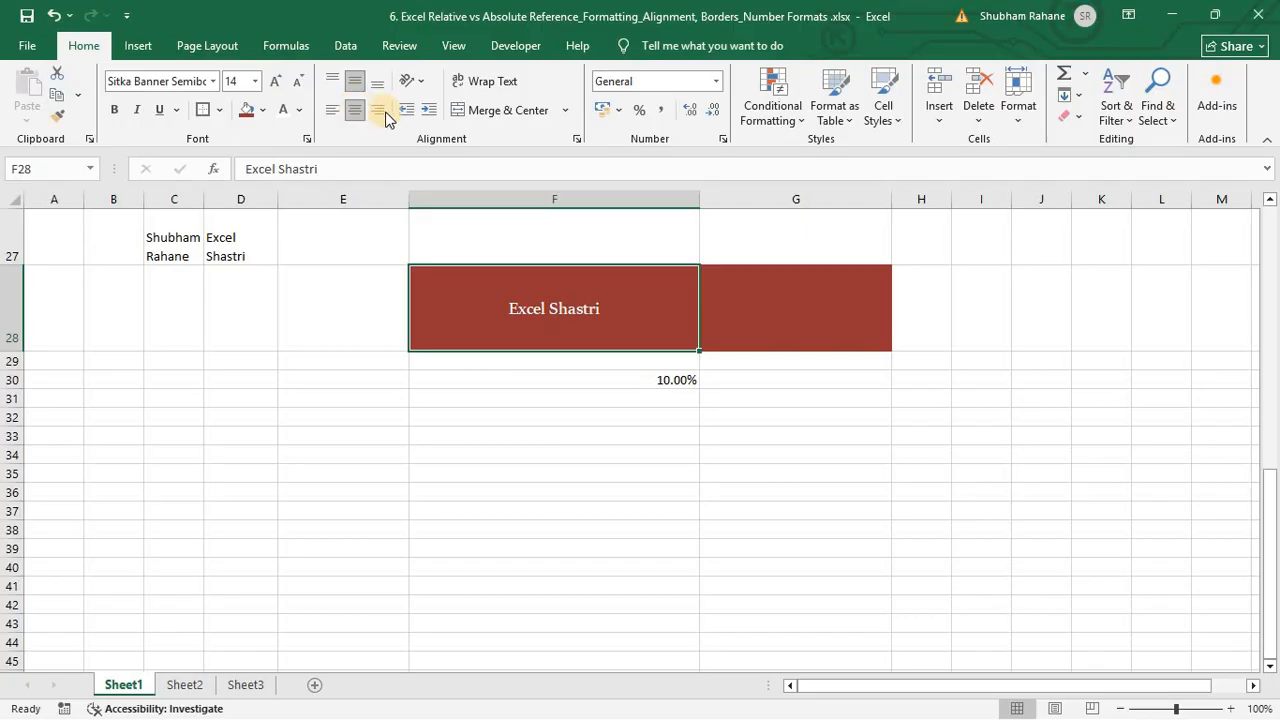
pyautogui.click(377, 110)
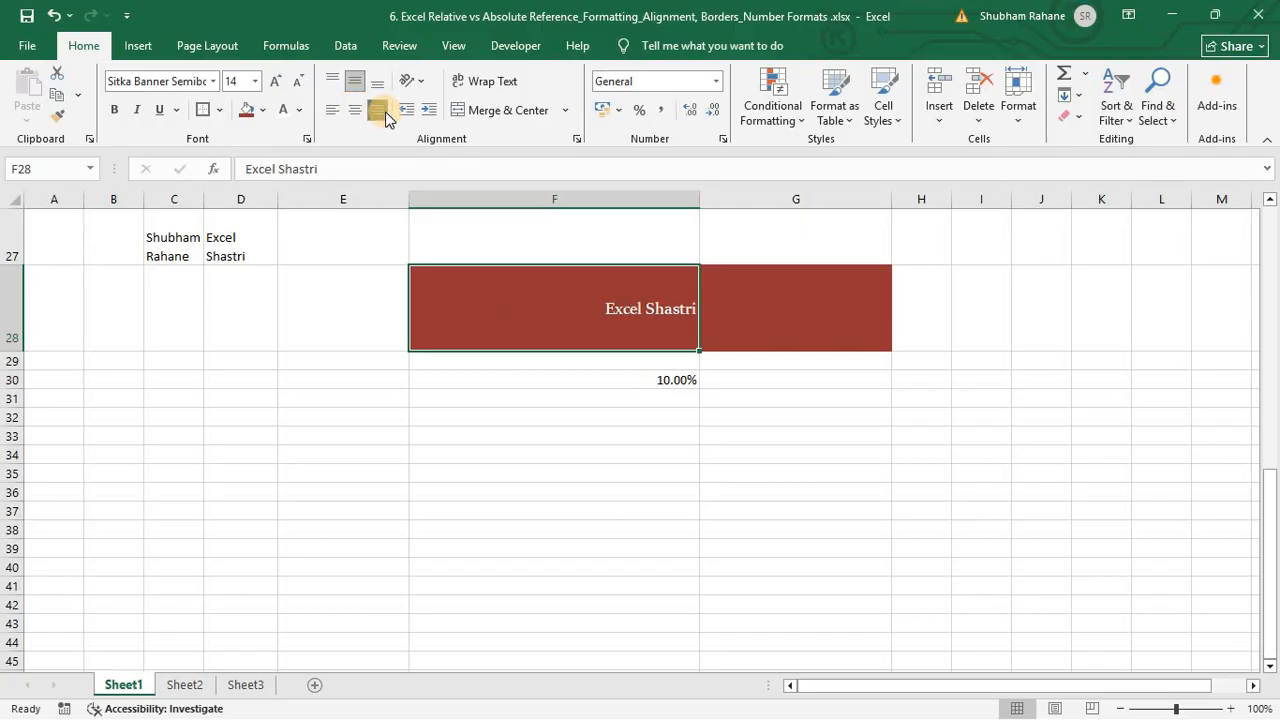
pyautogui.click(332, 84)
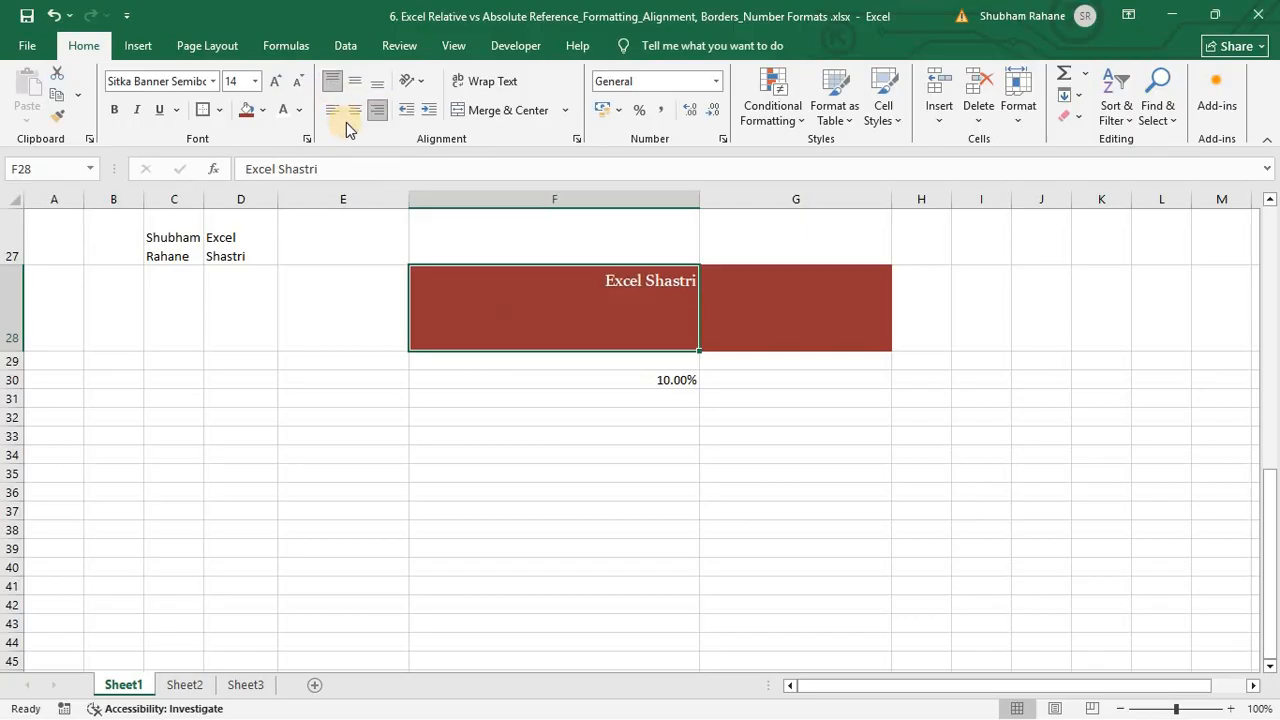
pyautogui.click(351, 117)
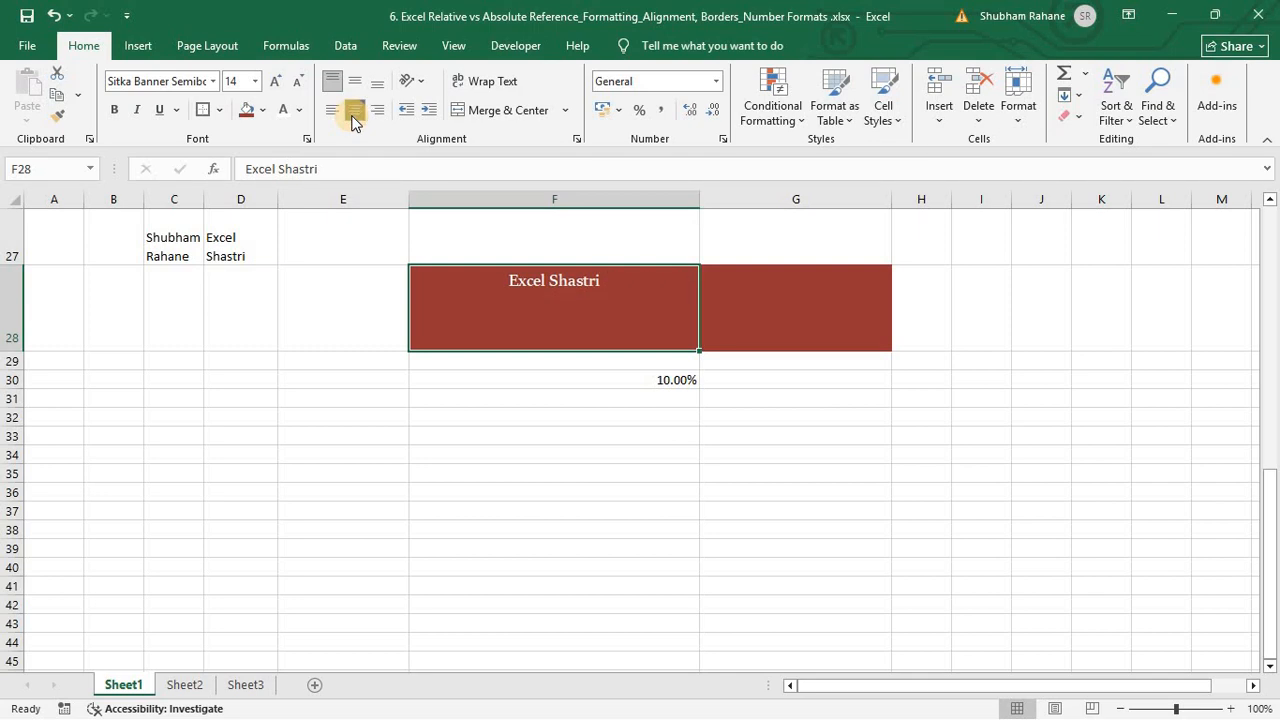
pyautogui.click(351, 117)
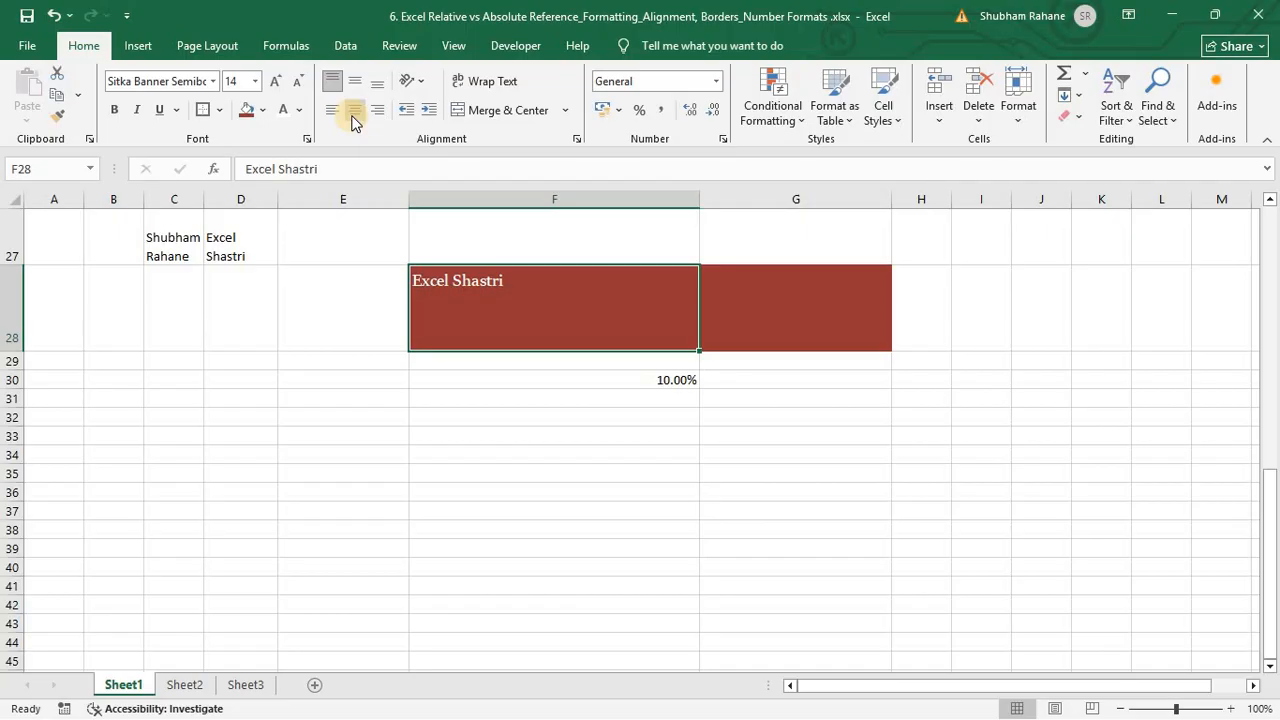
pyautogui.press('XF86AudioMute')
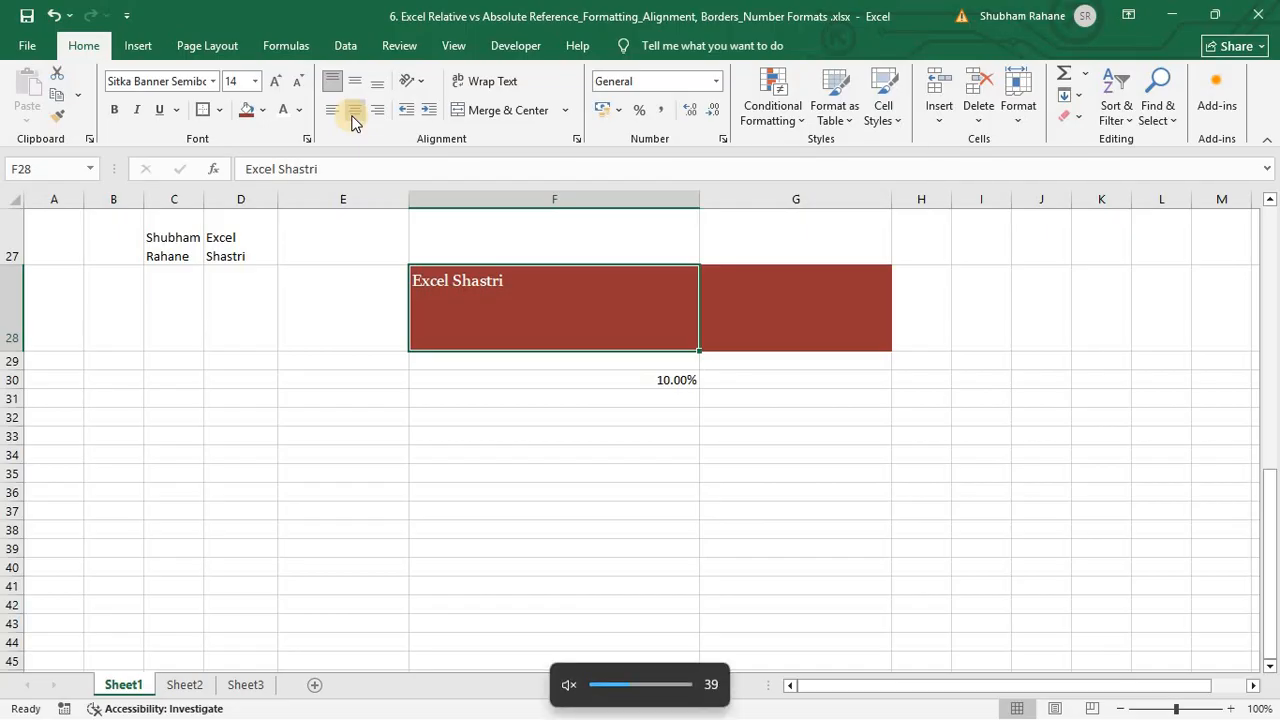